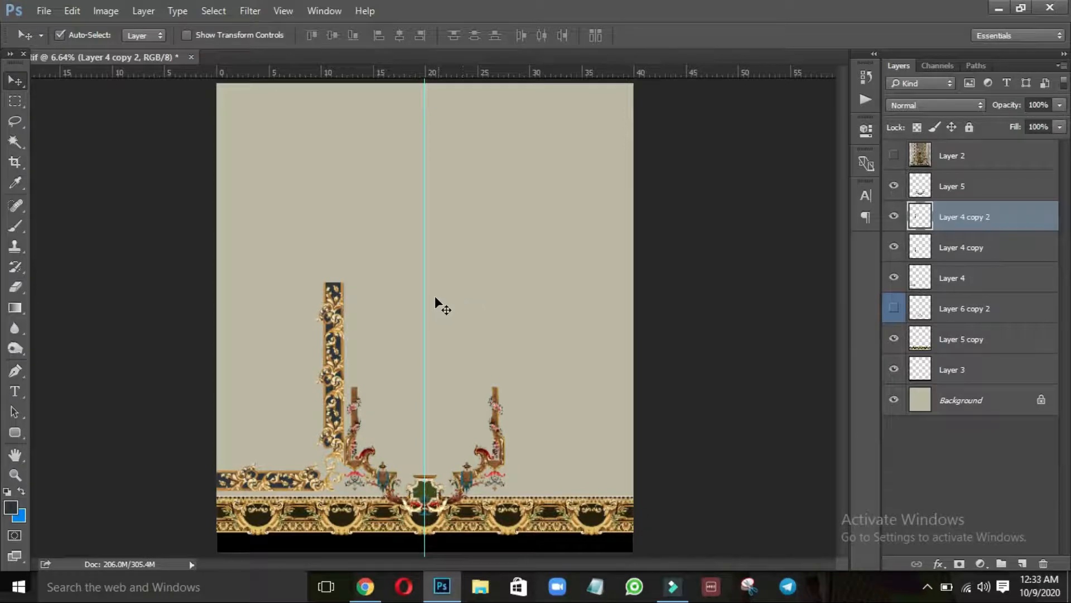
# Delete the Layer 4 copy 2 layer holding the upper piece of the vertical ornamental border
pyautogui.press('ctrl')
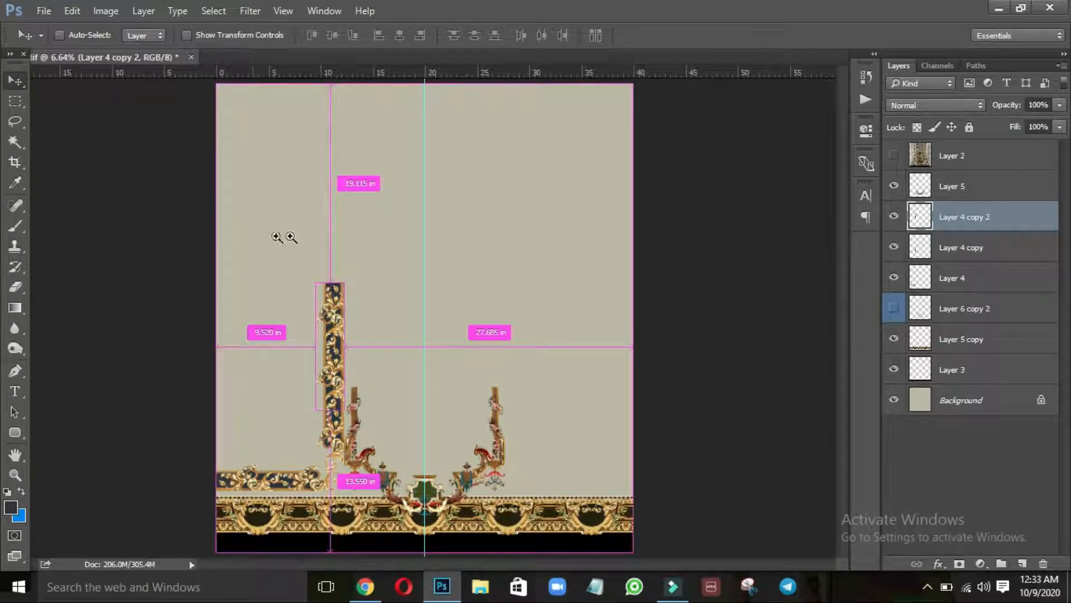
pyautogui.click(287, 239)
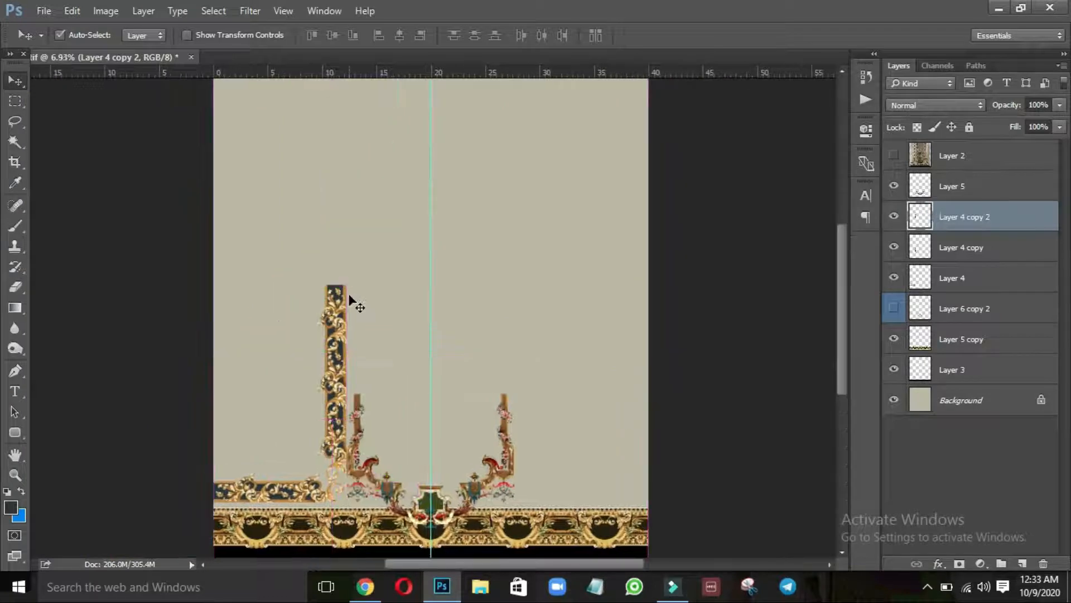
pyautogui.press('Delete')
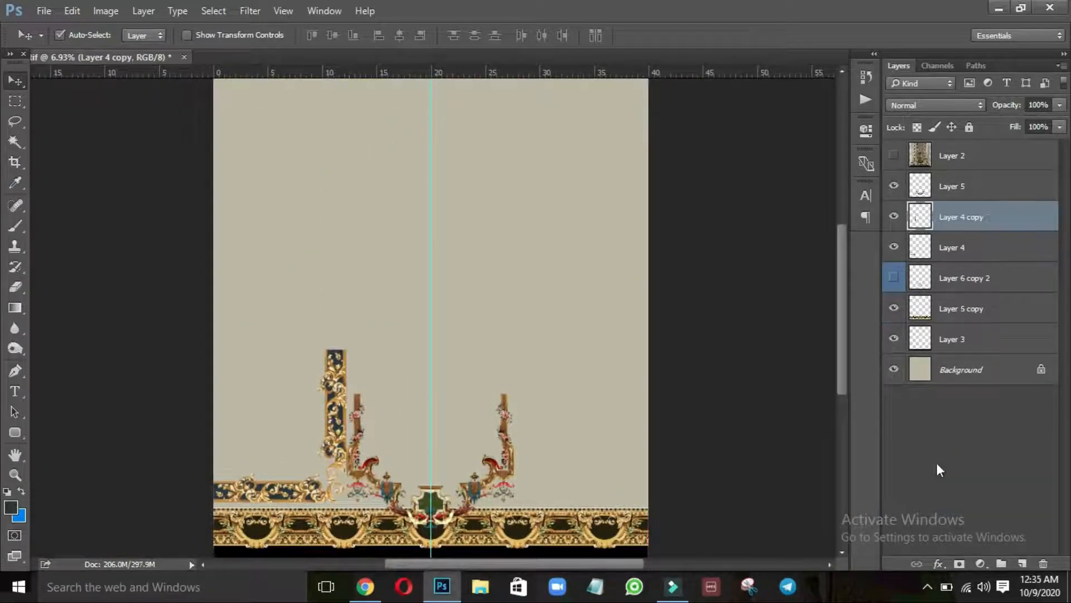
# Duplicate the Layer 4 copy border piece straight upward and lower the duplicate until its scroll pattern overlaps the original without a gap
pyautogui.press('ctrl')
pyautogui.moveTo(337, 392); pyautogui.dragTo(342, 345)
pyautogui.hotkey('ctrl', 'space')
pyautogui.hotkey('ctrl', 'z')
pyautogui.moveTo(343, 430); pyautogui.dragTo(342, 316)
pyautogui.moveTo(352, 372); pyautogui.dragTo(382, 337)
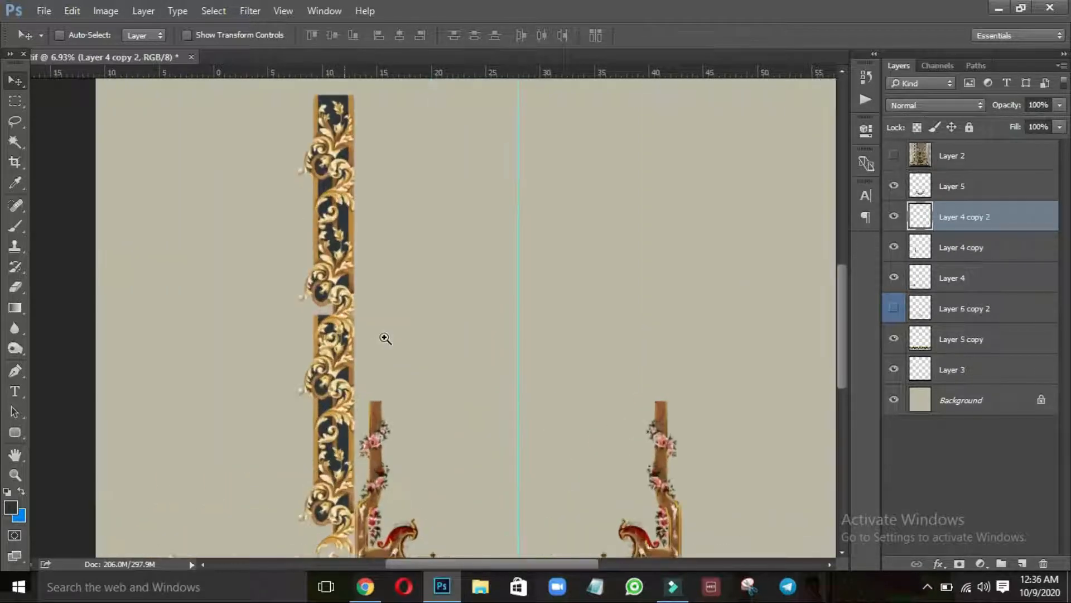
pyautogui.moveTo(339, 291); pyautogui.dragTo(338, 384)
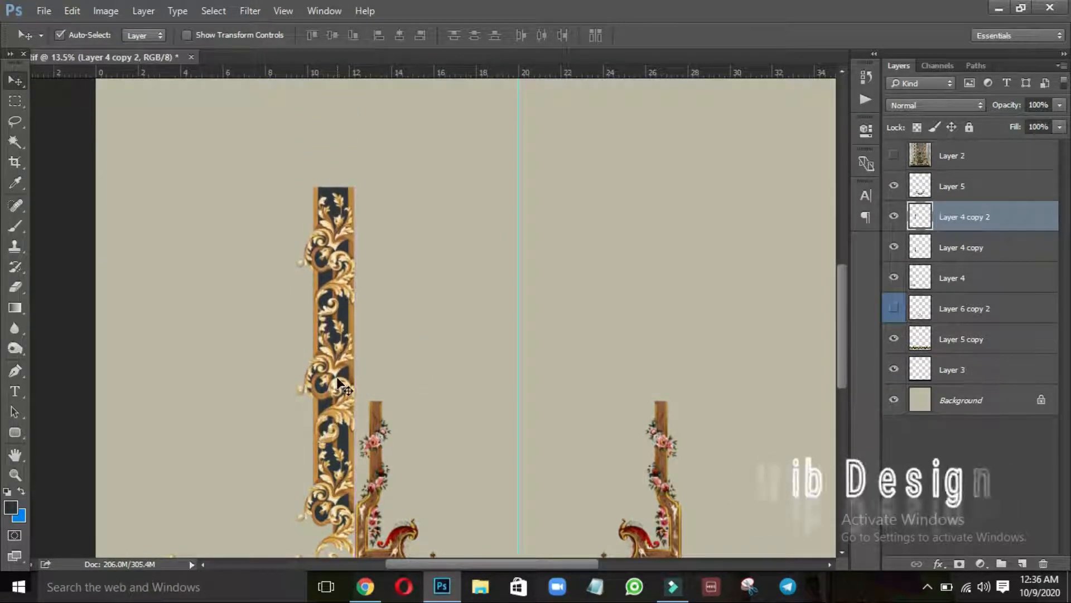
# Check the join between the two vertical border pieces and merge Layer 4 copy 2 down into Layer 4 copy
pyautogui.moveTo(273, 388); pyautogui.dragTo(415, 343)
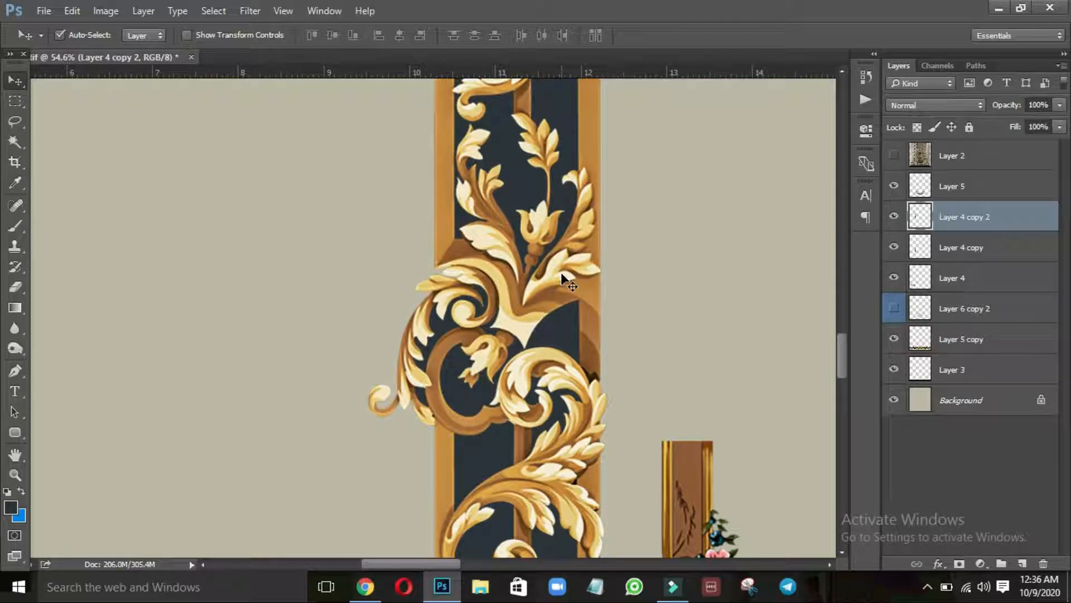
pyautogui.moveTo(597, 228); pyautogui.dragTo(517, 278)
pyautogui.moveTo(840, 363); pyautogui.dragTo(836, 315)
pyautogui.hotkey('ctrl', '-')
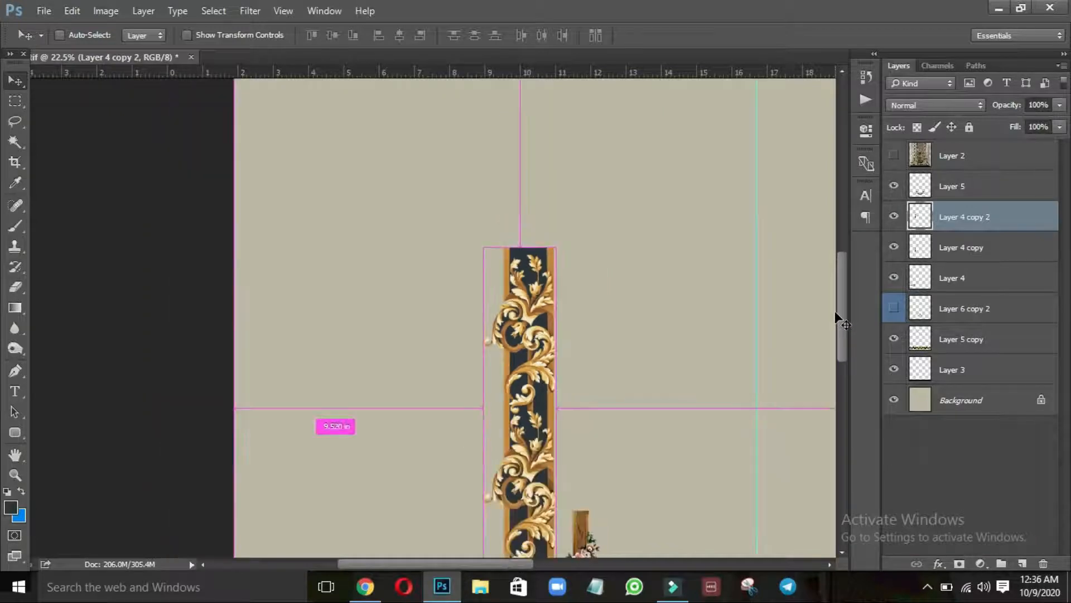
pyautogui.hotkey('ctrl', '0')
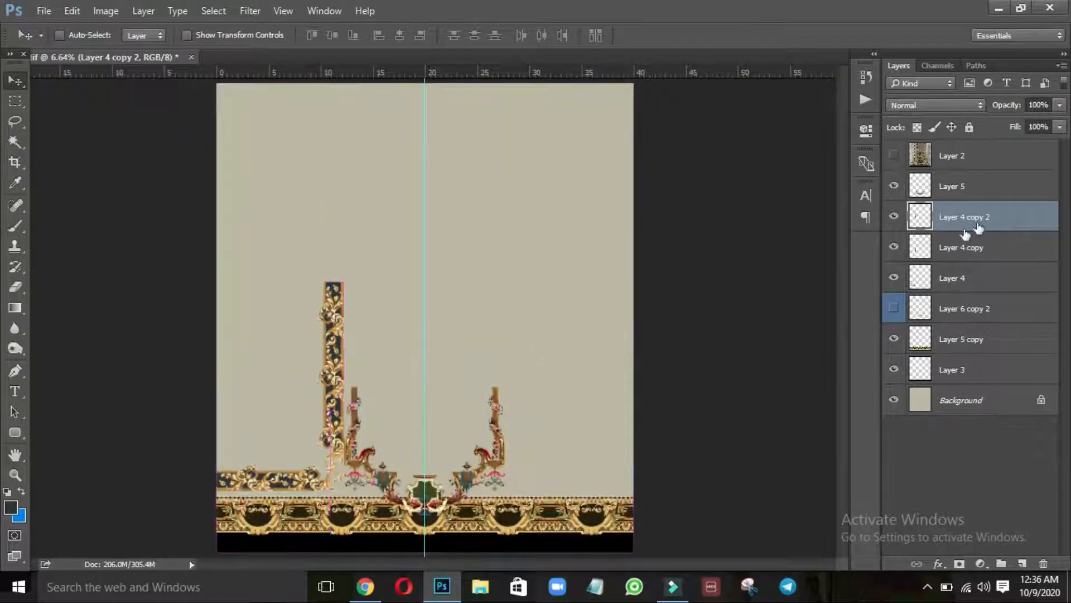
pyautogui.press('Delete')
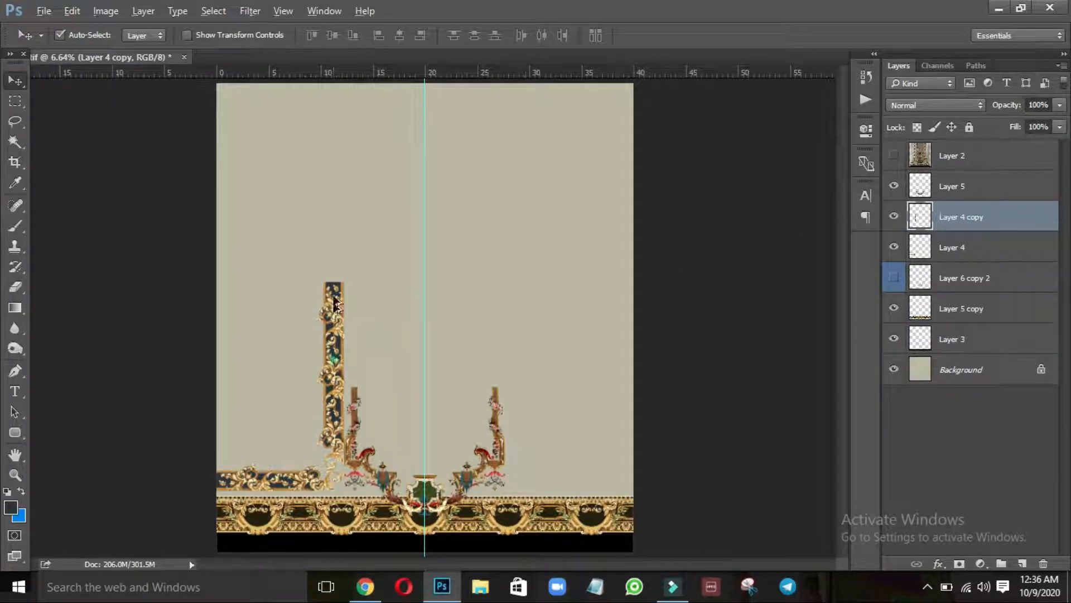
# Duplicate the merged vertical border upward and nudge the duplicate down until its leaf scrolls line up with the piece below
pyautogui.moveTo(334, 304); pyautogui.dragTo(322, 210)
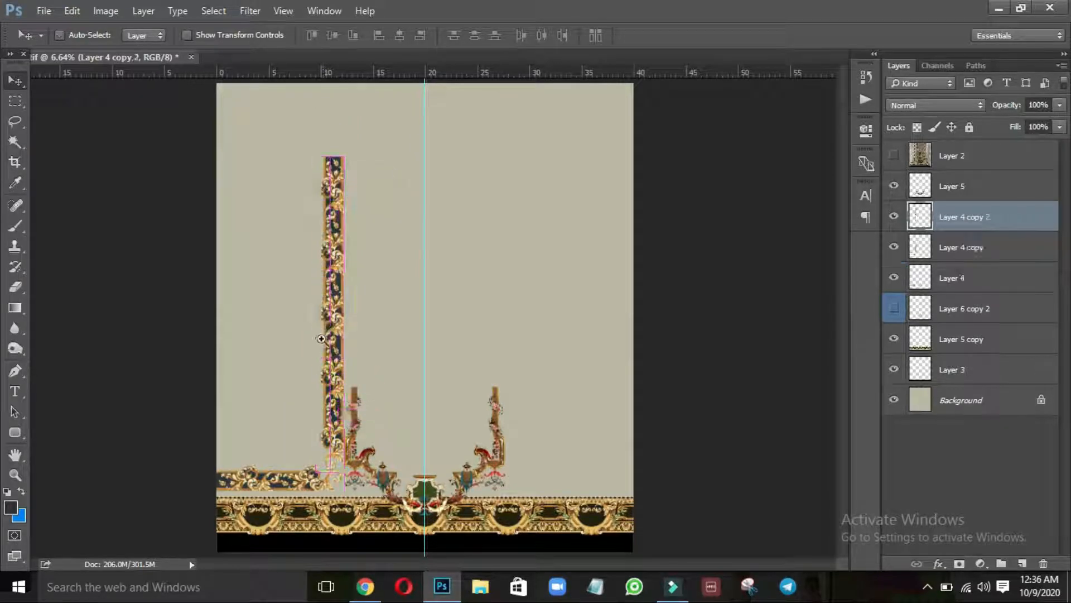
pyautogui.moveTo(340, 322); pyautogui.dragTo(445, 244)
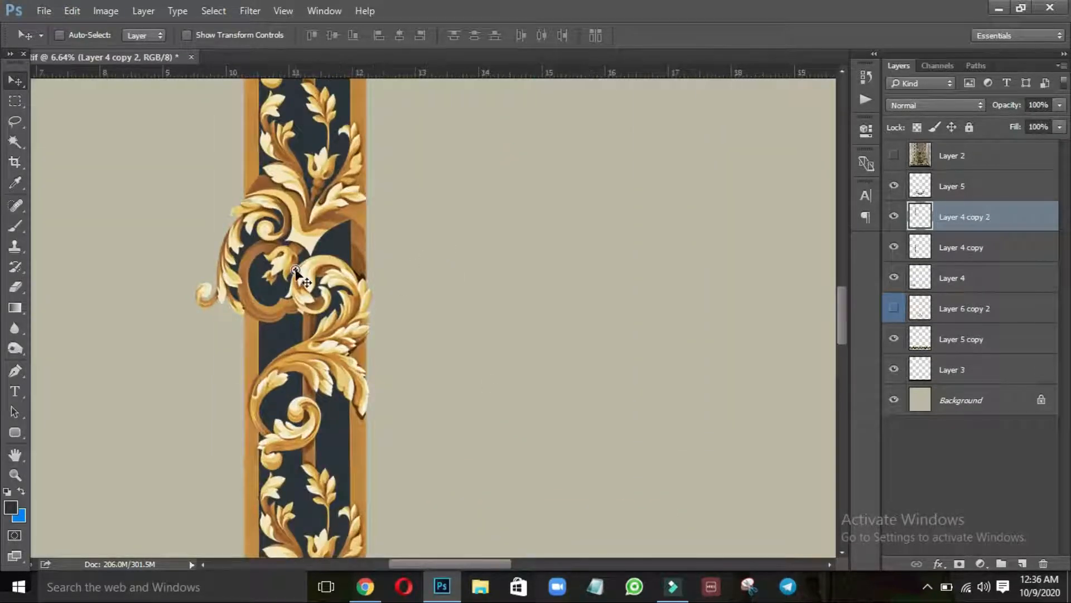
pyautogui.press('Down')
pyautogui.press('Down')
pyautogui.press('Down')
pyautogui.press('Down')
pyautogui.press('Down')
pyautogui.press('Down')
pyautogui.press('Down')
pyautogui.press('Down')
pyautogui.press('Down')
pyautogui.press('Down')
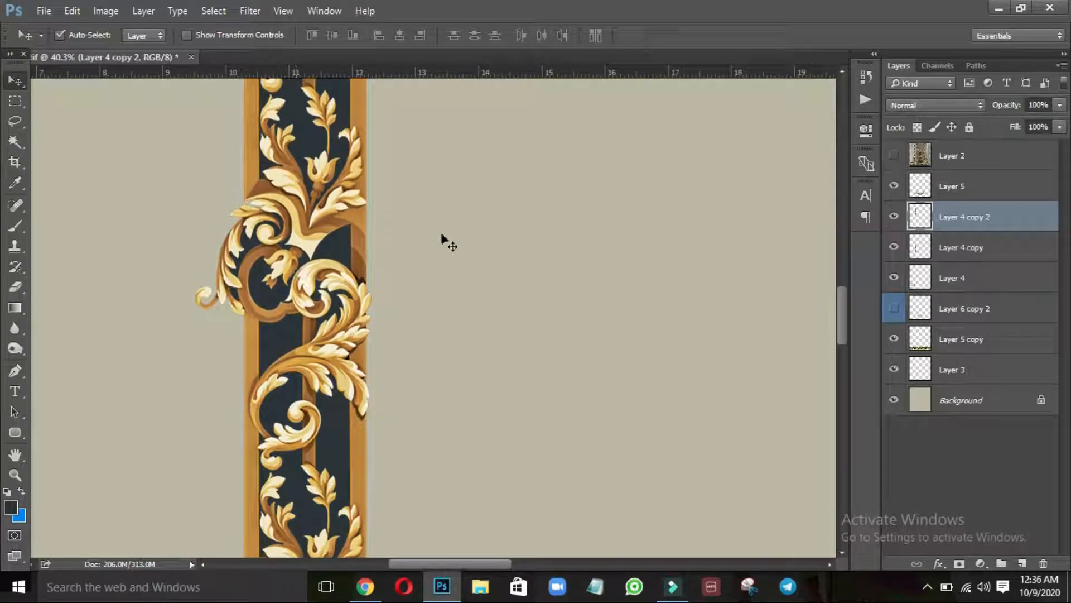
# Inspect the new border join up close and in full view, toggling the visibility of Layer 4 copy 2
pyautogui.click(892, 223)
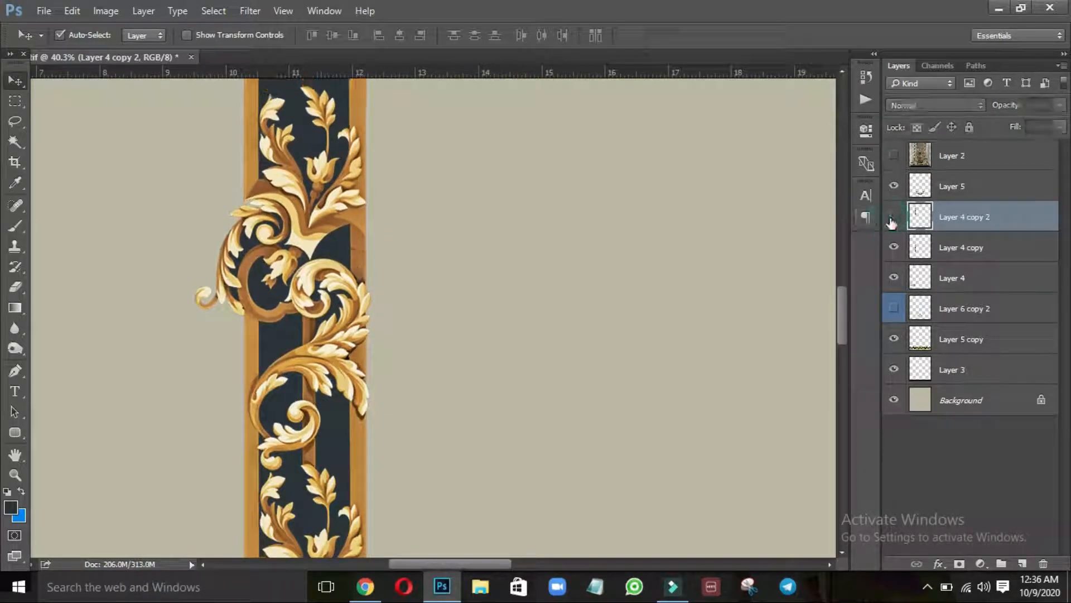
pyautogui.click(892, 223)
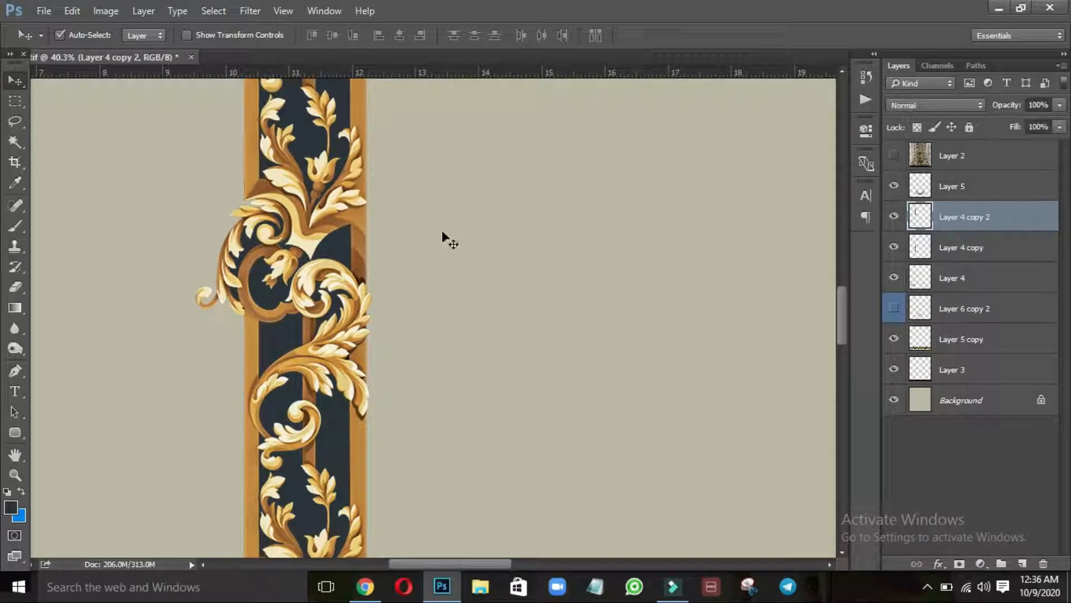
pyautogui.moveTo(325, 245); pyautogui.dragTo(284, 240)
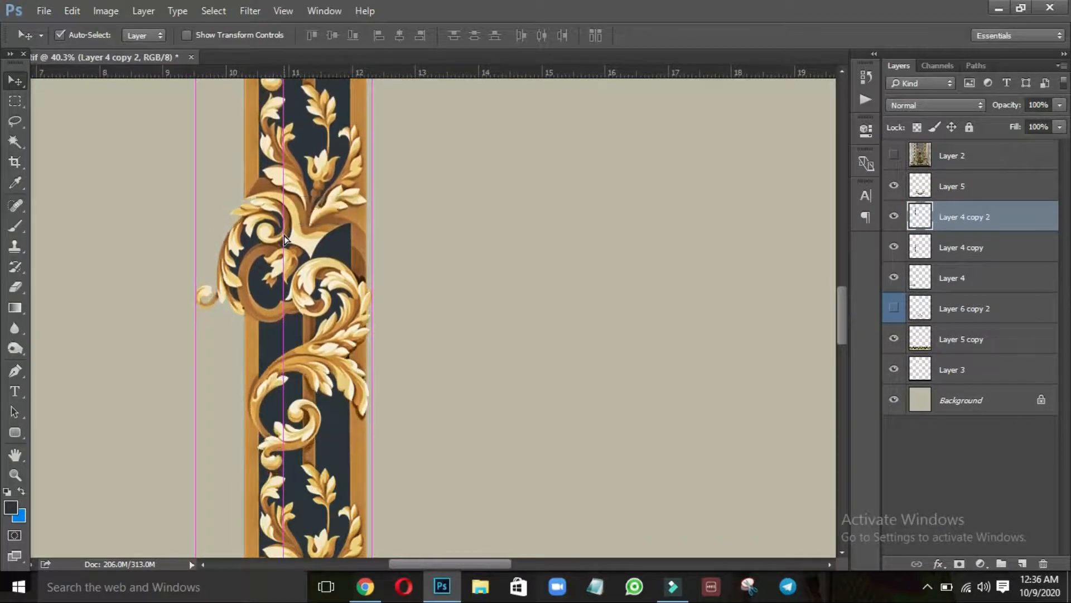
pyautogui.moveTo(373, 202); pyautogui.dragTo(300, 252)
pyautogui.moveTo(335, 359); pyautogui.dragTo(339, 337)
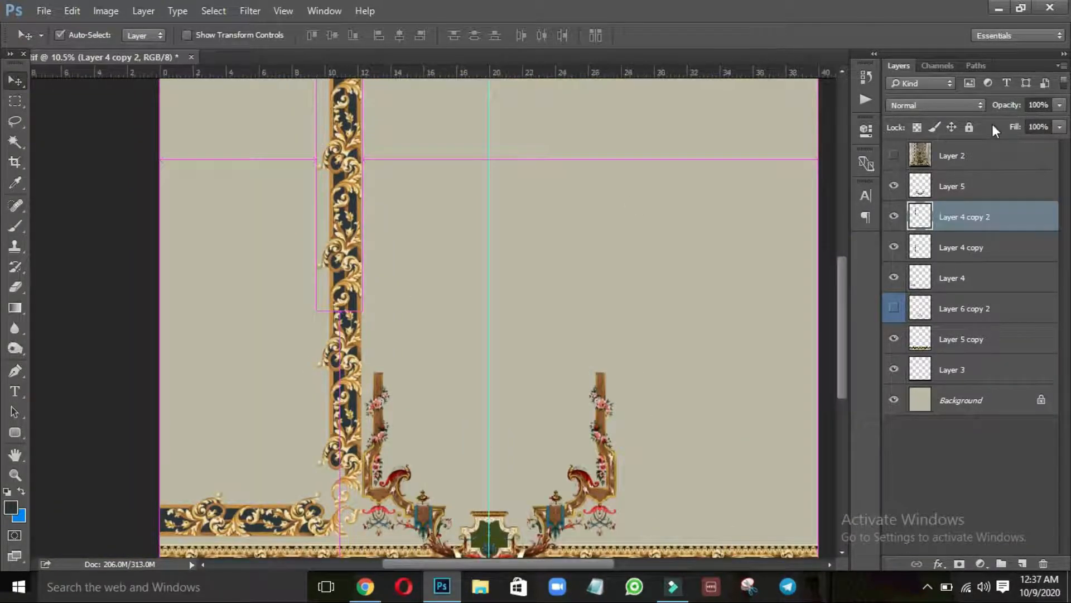
pyautogui.hotkey('ctrl', '0')
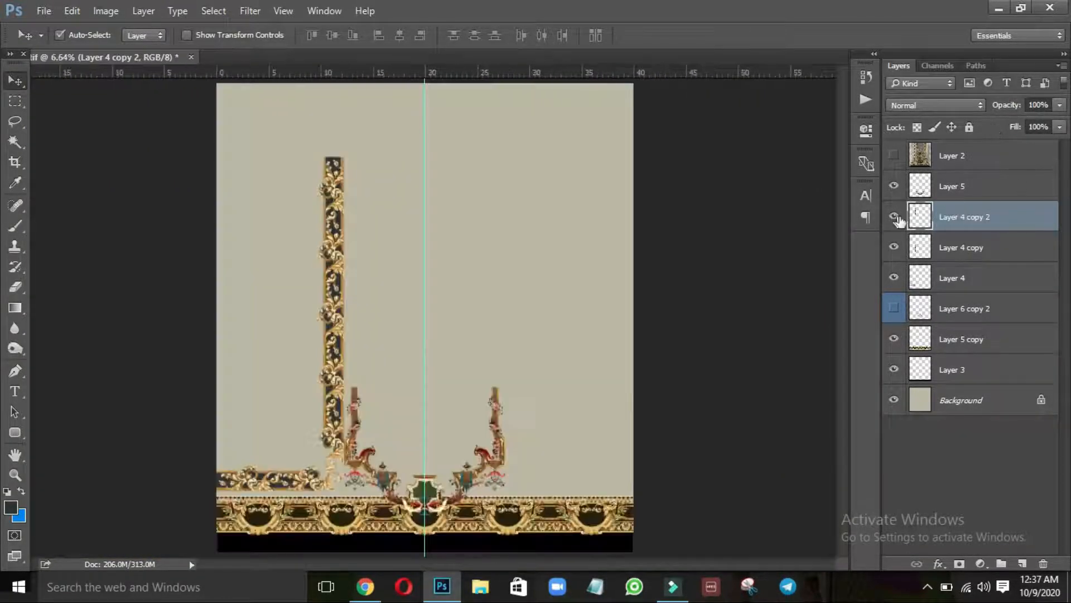
pyautogui.click(895, 217)
pyautogui.click(895, 217)
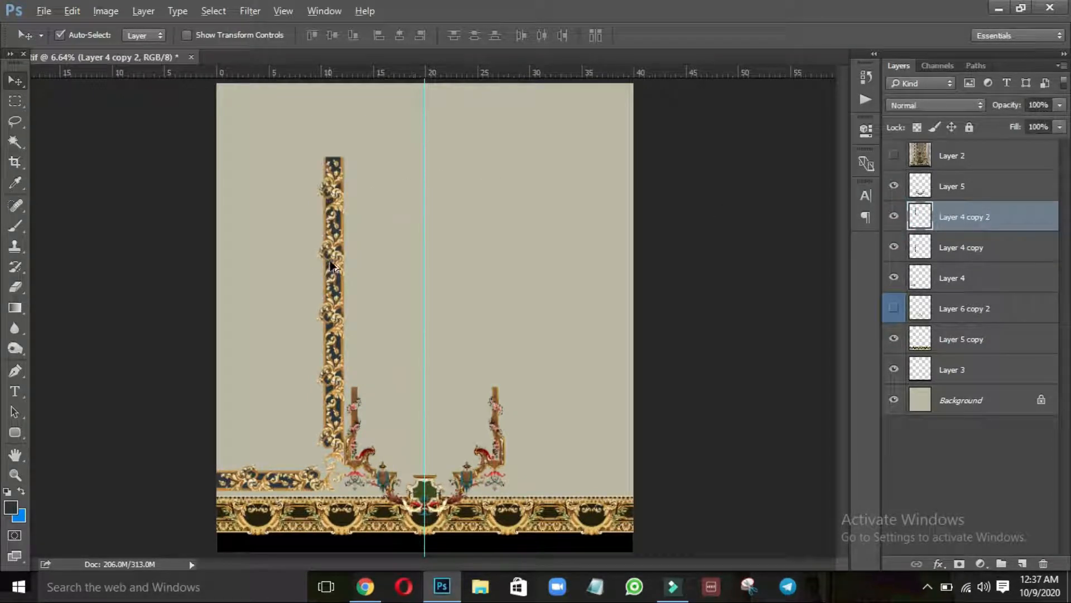
# Duplicate Layer 4 copy 2 upward to extend the vertical border to the canvas's upper edge, aligning its scrolls with the piece below
pyautogui.moveTo(331, 266); pyautogui.dragTo(444, 132)
pyautogui.moveTo(352, 196); pyautogui.dragTo(360, 253)
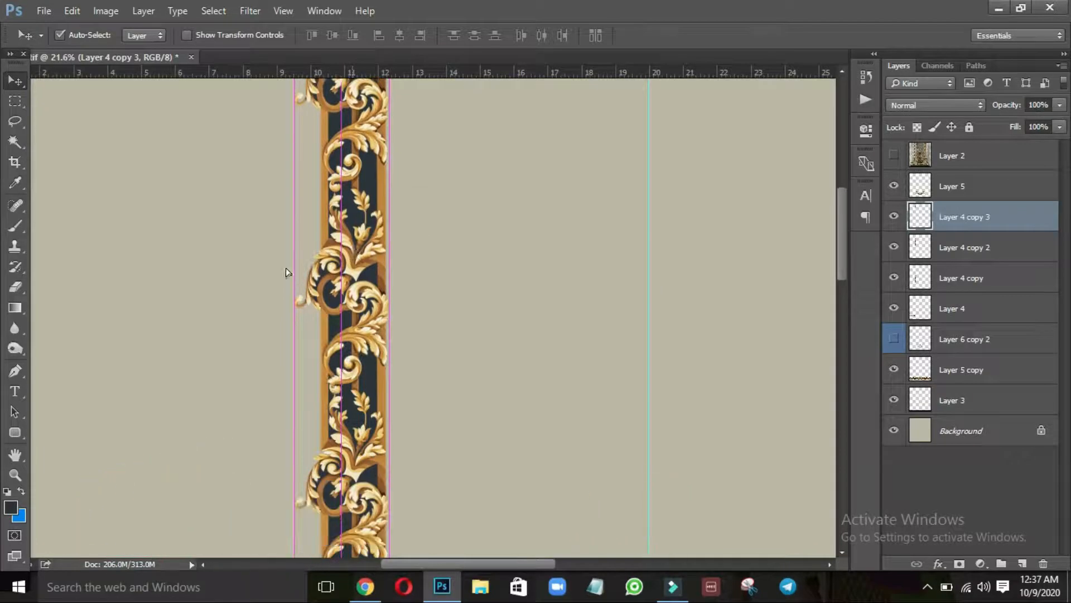
pyautogui.moveTo(304, 313); pyautogui.dragTo(449, 223)
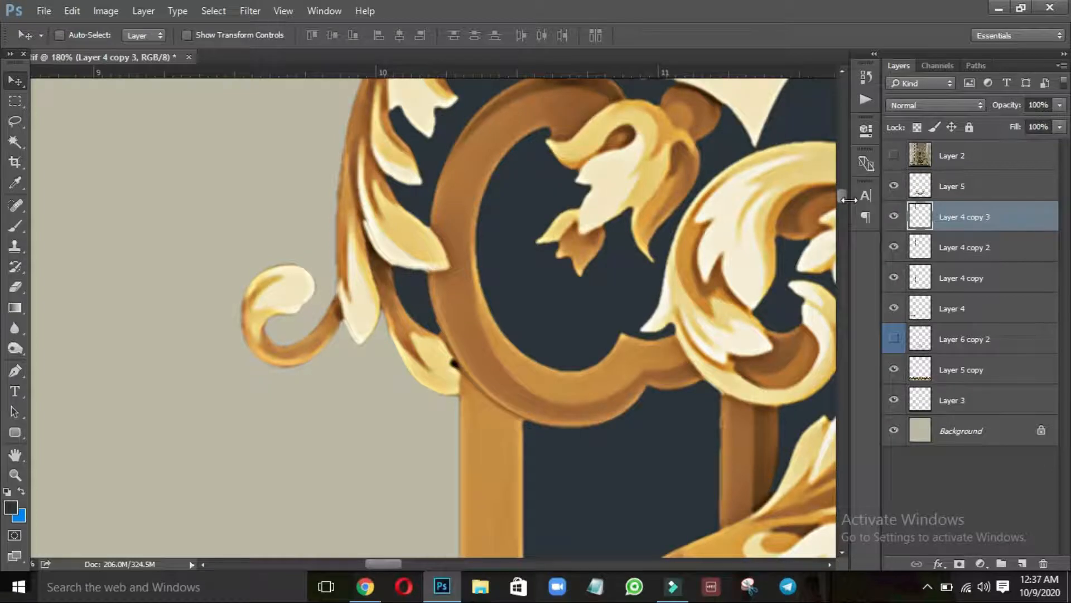
pyautogui.moveTo(848, 200); pyautogui.dragTo(810, 201)
# Merge Layer 4 copy 3 and Layer 4 copy 2 into Layer 4 copy, checking the layers' contents by toggling their visibility
pyautogui.hotkey('ctrl', 'e')
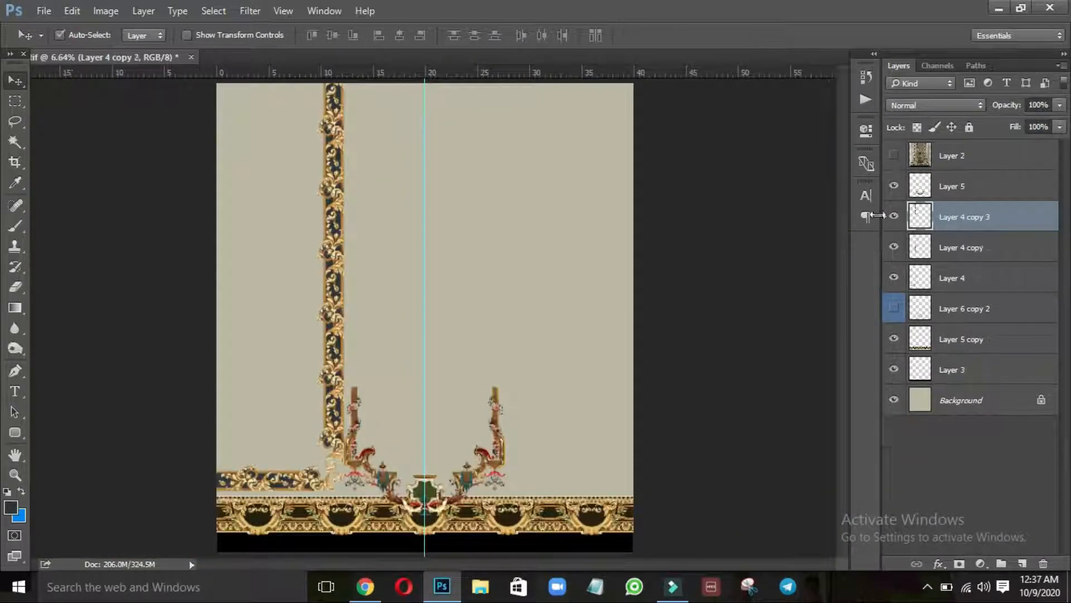
pyautogui.click(895, 217)
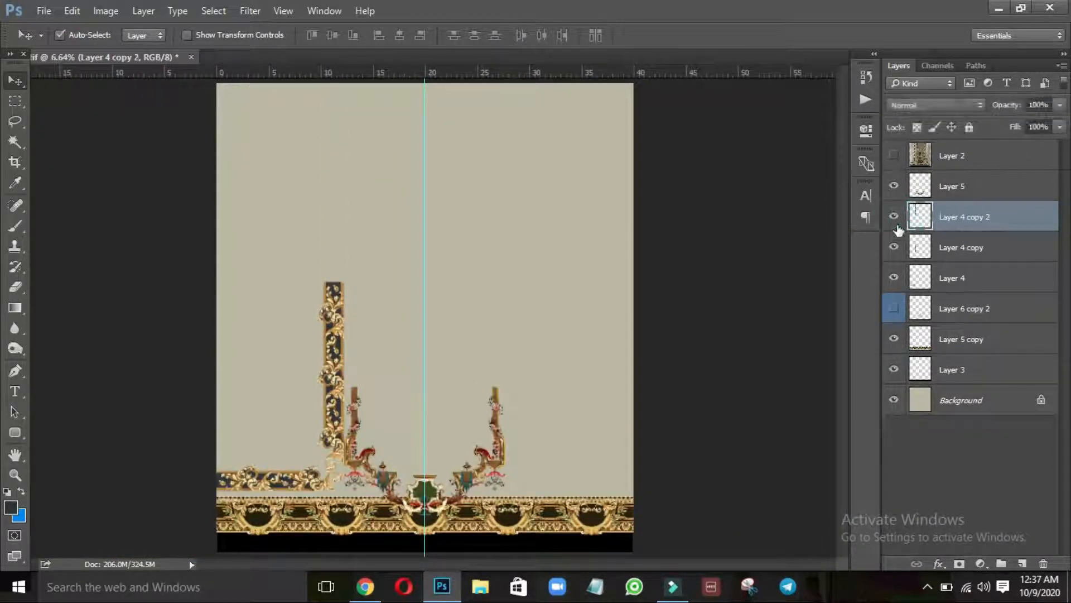
pyautogui.click(896, 218)
pyautogui.hotkey('ctrl', 'e')
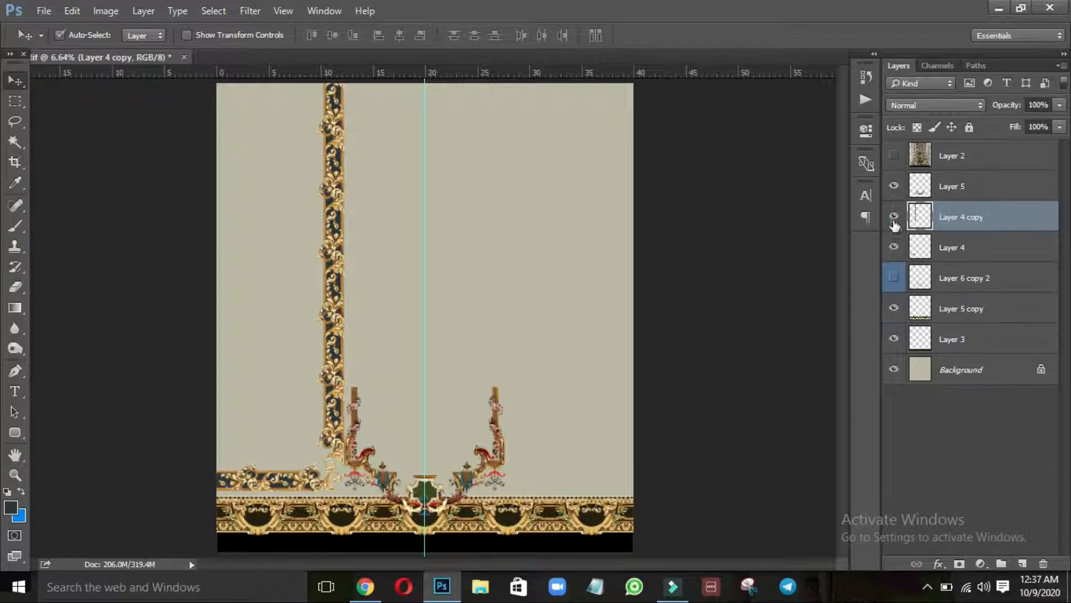
pyautogui.click(894, 222)
pyautogui.click(894, 219)
pyautogui.click(892, 247)
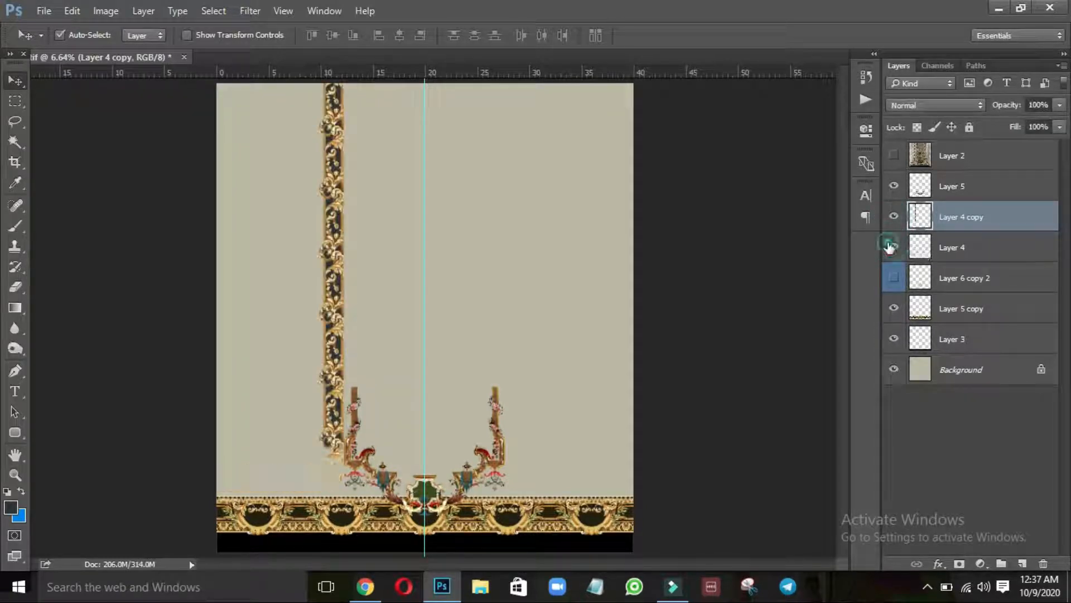
pyautogui.click(890, 248)
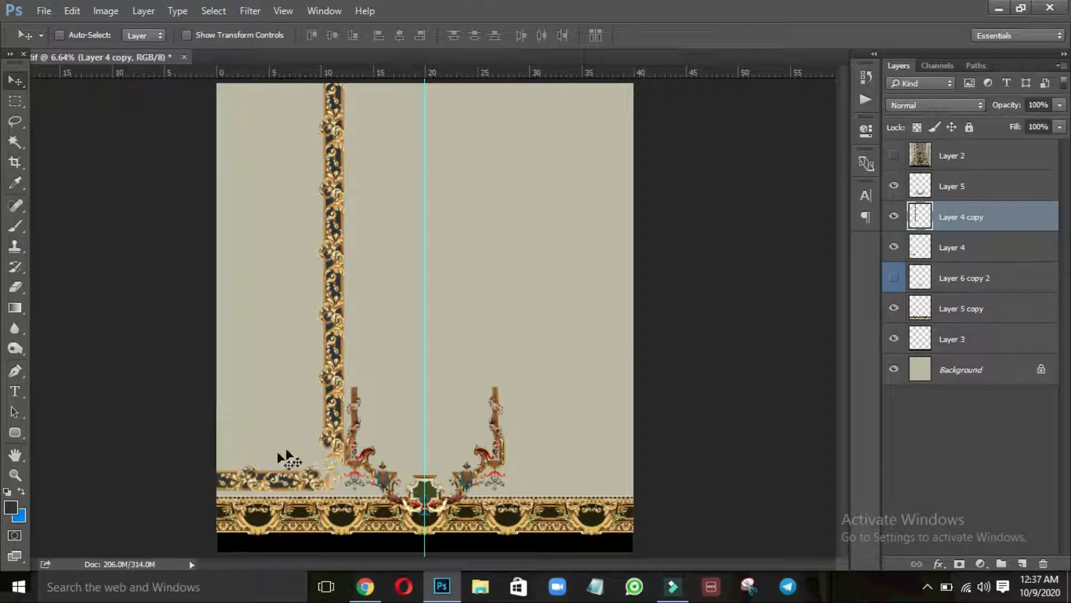
# Nudge the merged vertical border slightly down toward the corner scroll of the horizontal border
pyautogui.moveTo(381, 470); pyautogui.dragTo(543, 405)
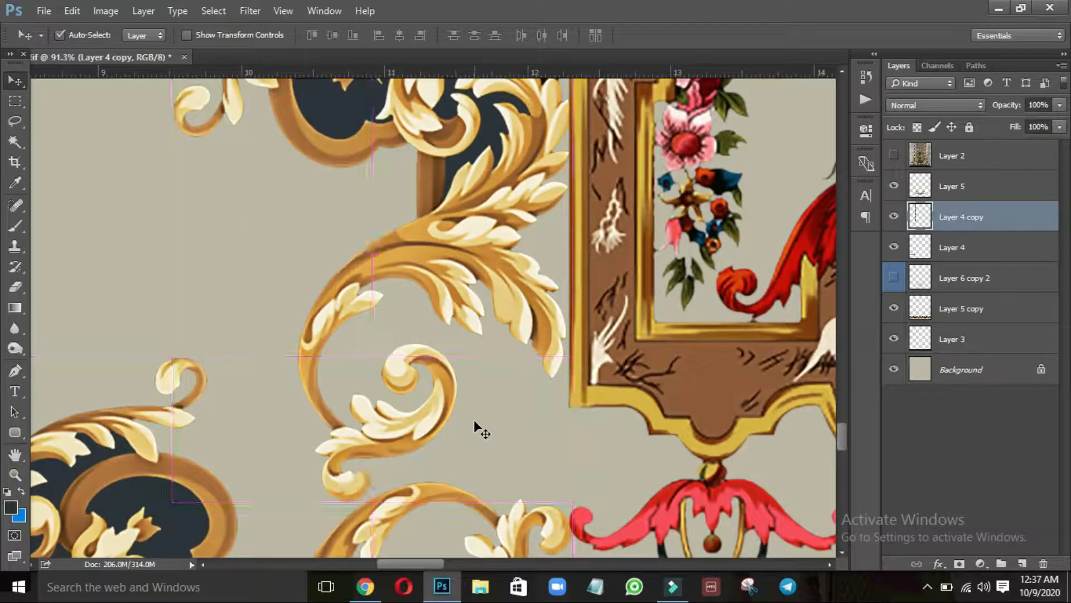
pyautogui.press('Down')
pyautogui.press('Down')
pyautogui.press('Down')
pyautogui.press('Down')
pyautogui.press('Down')
pyautogui.press('Down')
pyautogui.press('Down')
pyautogui.press('Down')
pyautogui.press('Down')
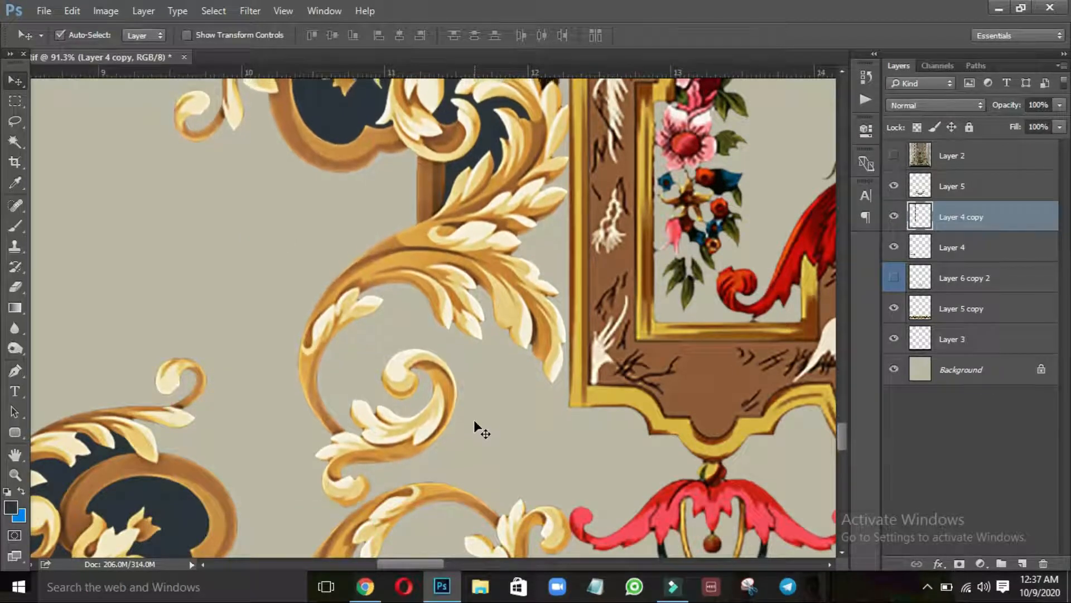
pyautogui.press('Down')
pyautogui.press('Down')
pyautogui.press('Down')
pyautogui.press('Down')
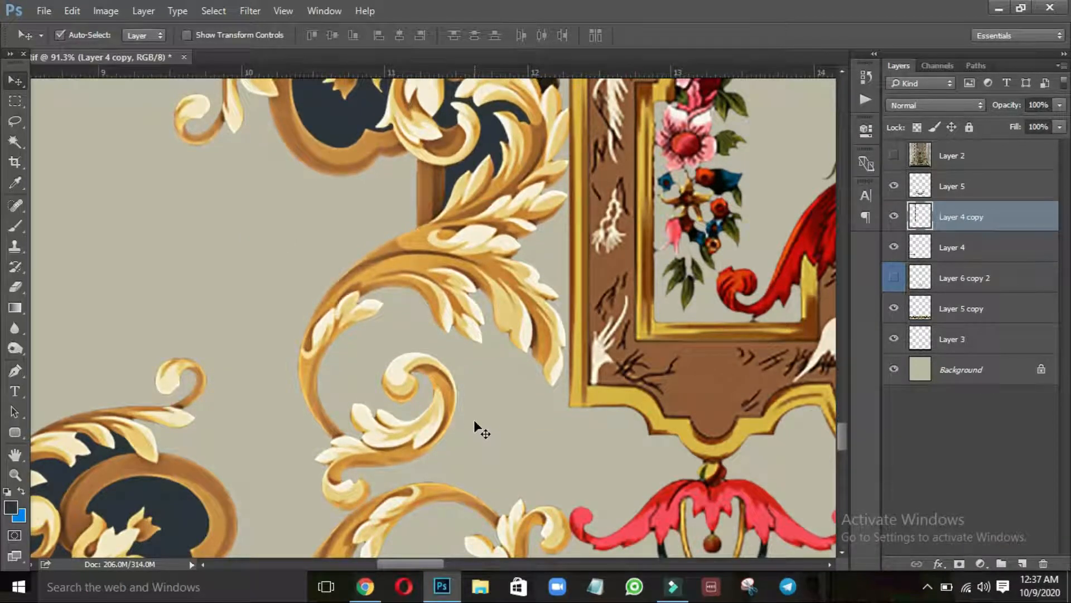
pyautogui.press('Down')
pyautogui.press('Down')
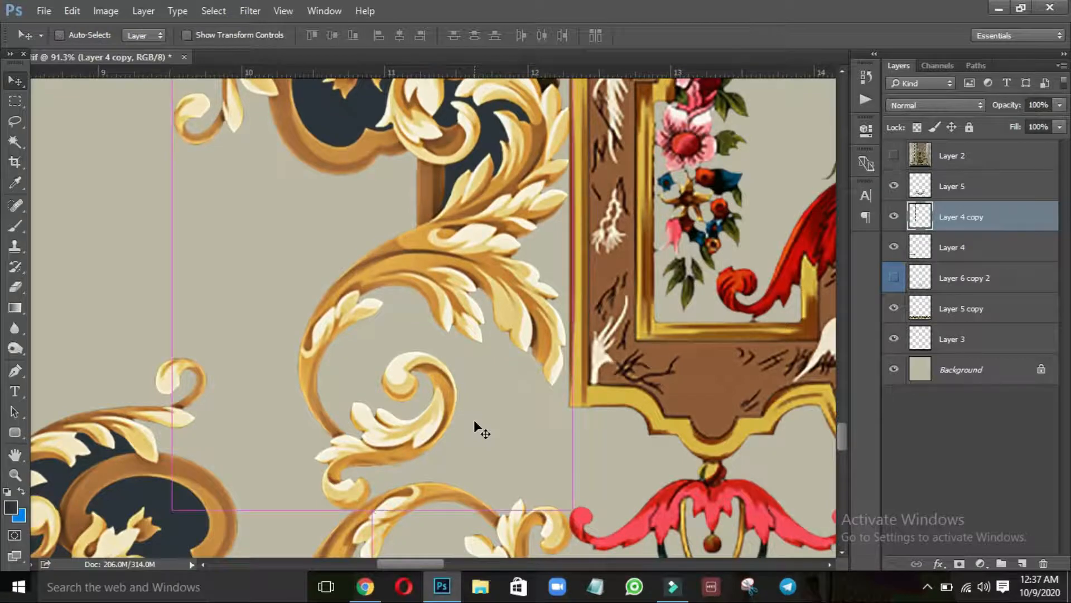
pyautogui.press('Down')
pyautogui.press('Down')
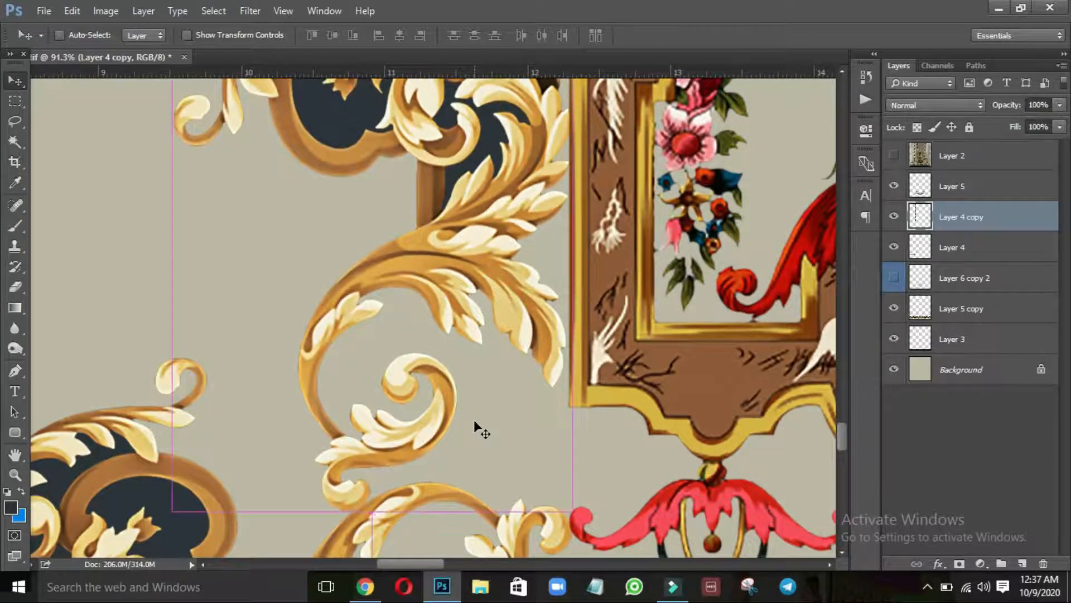
# Merge Layer 4 copy into Layer 4 after inspecting the corner join, and check the merged border by toggling its visibility
pyautogui.hotkey('ctrl', '0')
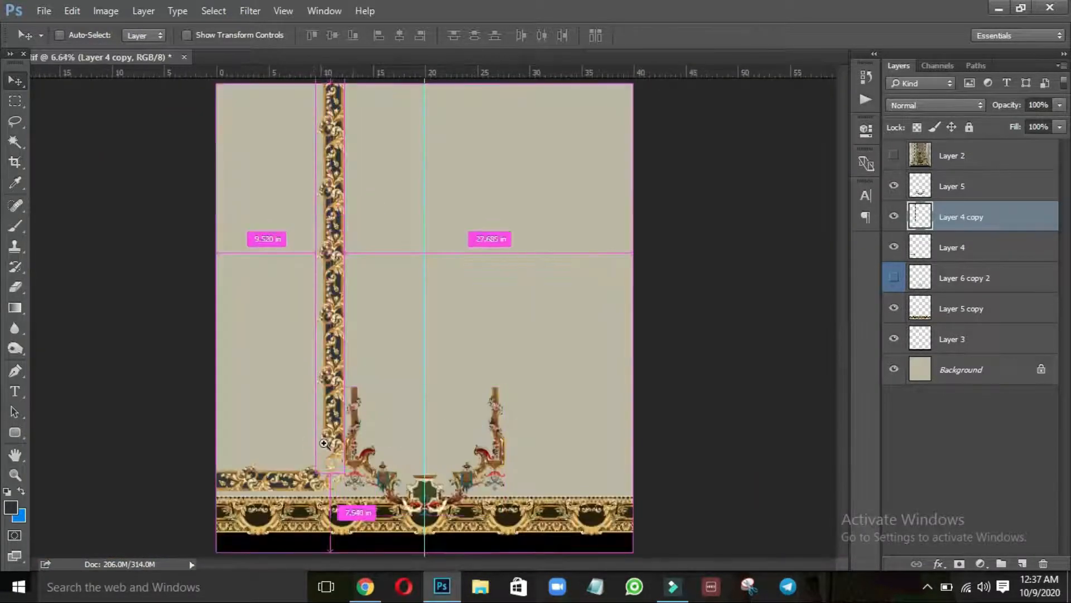
pyautogui.moveTo(323, 443); pyautogui.dragTo(526, 371)
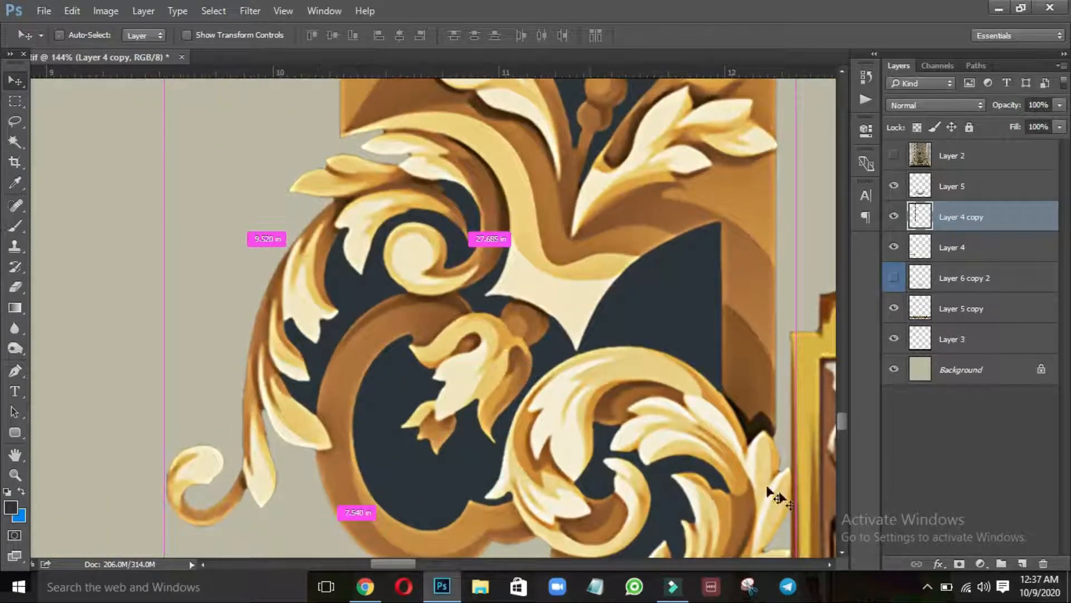
pyautogui.moveTo(843, 425); pyautogui.dragTo(842, 435)
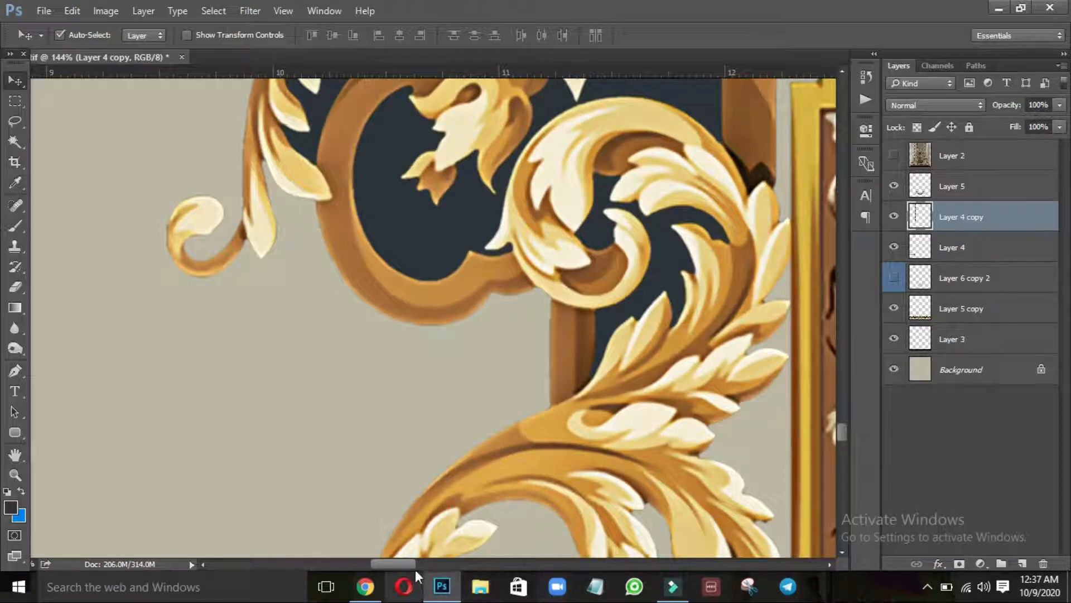
pyautogui.moveTo(420, 564); pyautogui.dragTo(436, 560)
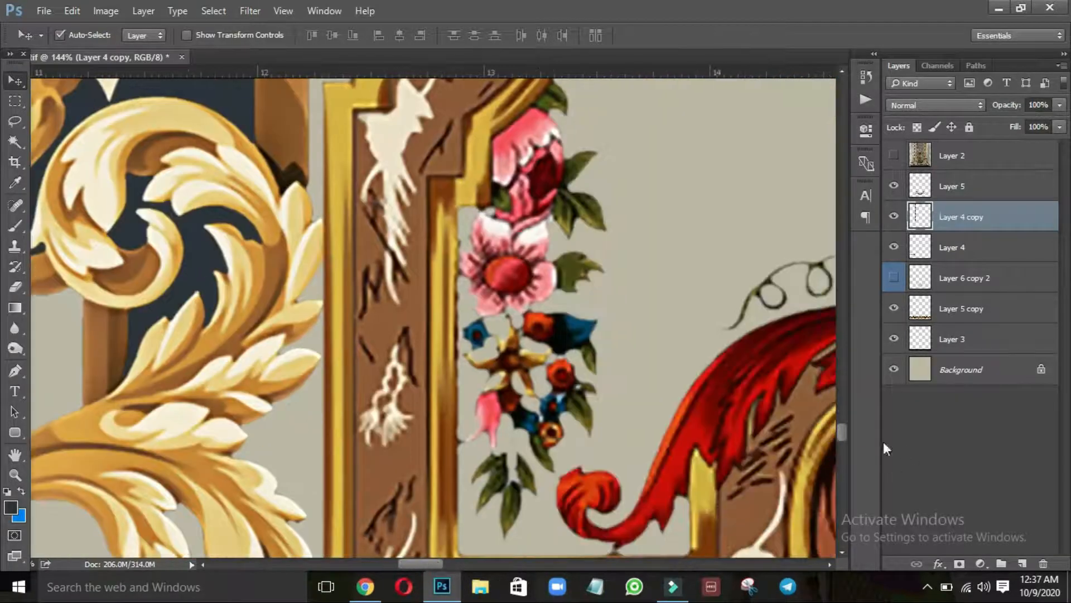
pyautogui.moveTo(845, 428); pyautogui.dragTo(808, 416)
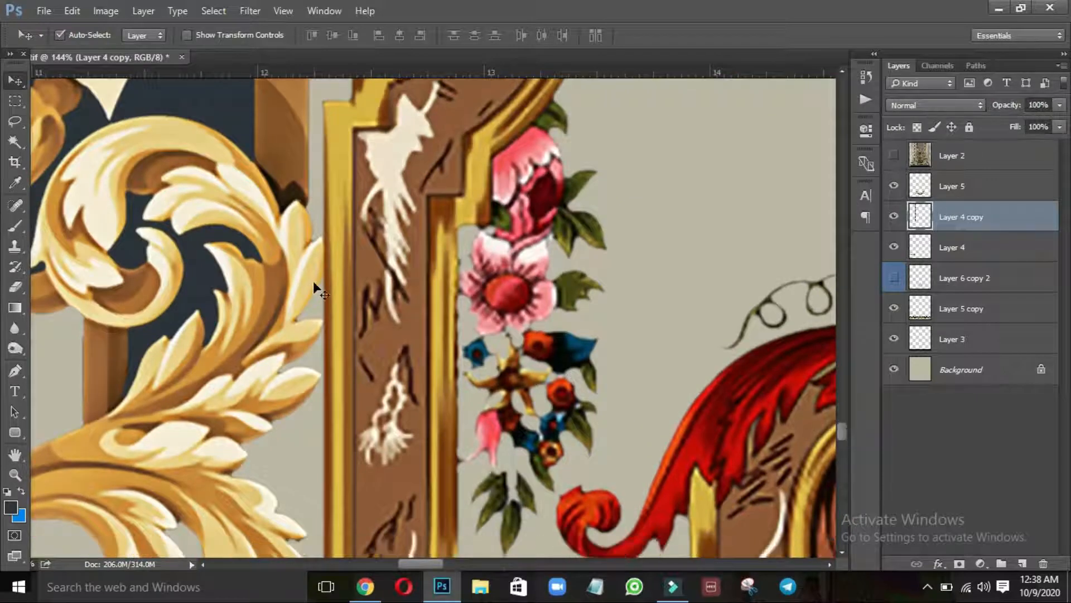
pyautogui.hotkey('ctrl', '0')
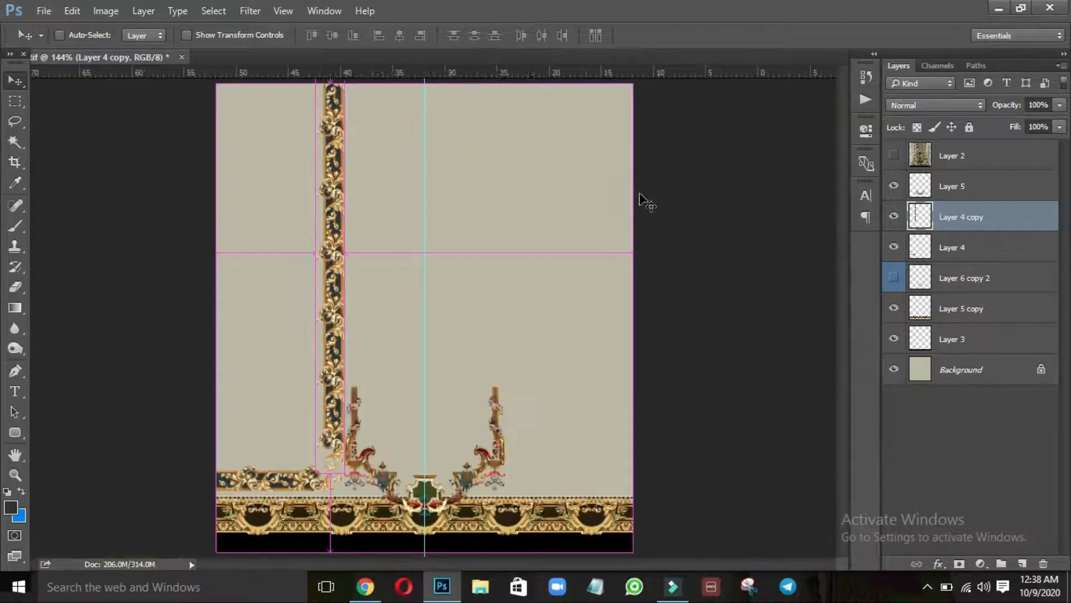
pyautogui.hotkey('ctrl', 'e')
pyautogui.click(891, 221)
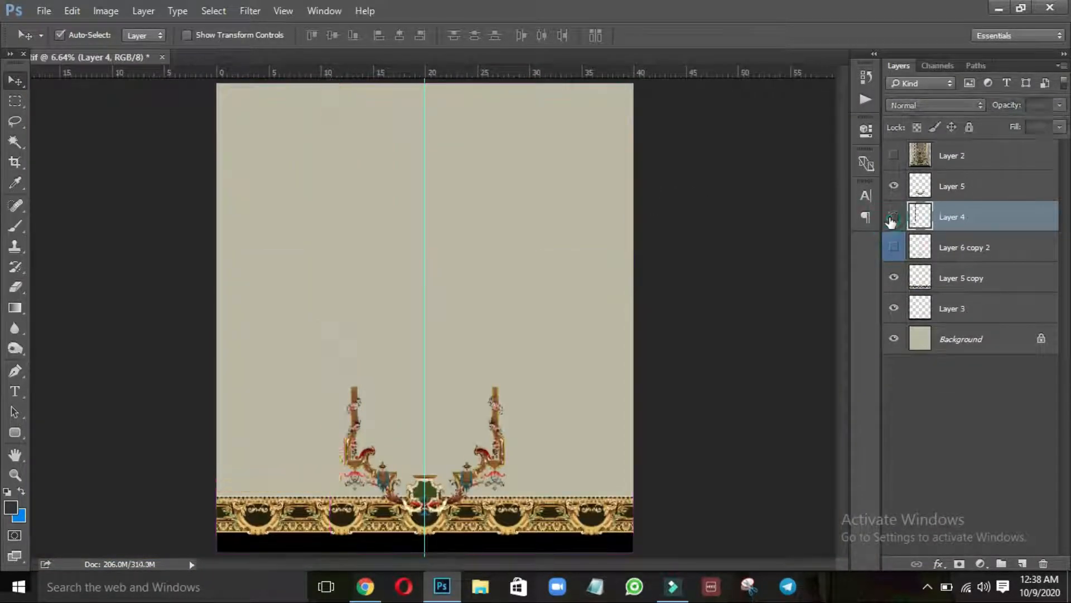
pyautogui.click(891, 222)
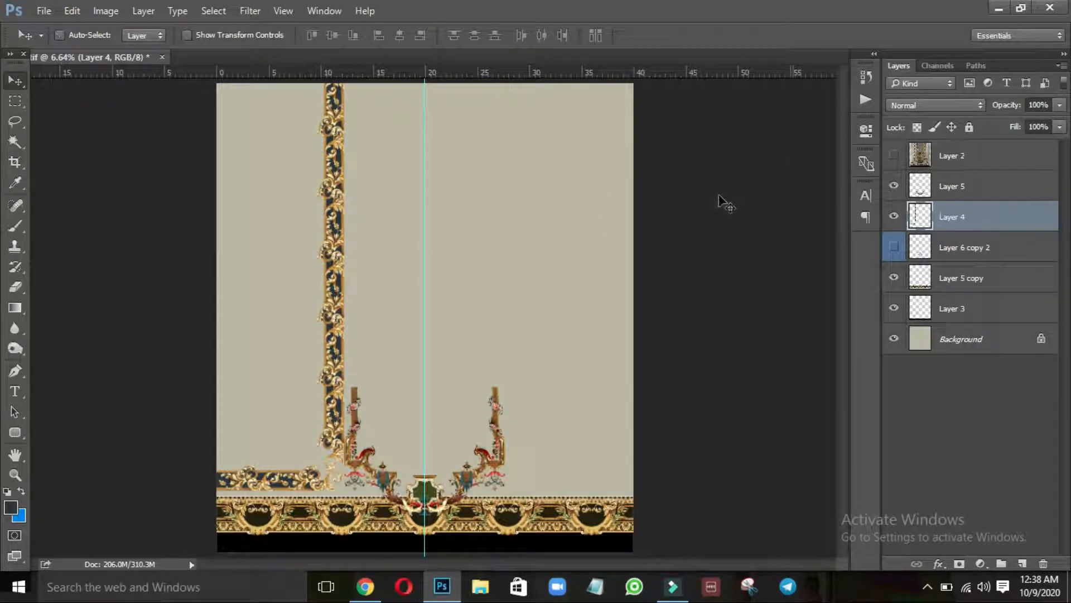
# Mirror Layer 4's vertical and horizontal borders across the centre guide onto the other half of the canvas, leaving nothing selected
pyautogui.hotkey('ctrl', 'a')
pyautogui.hotkey('alt', 'e')
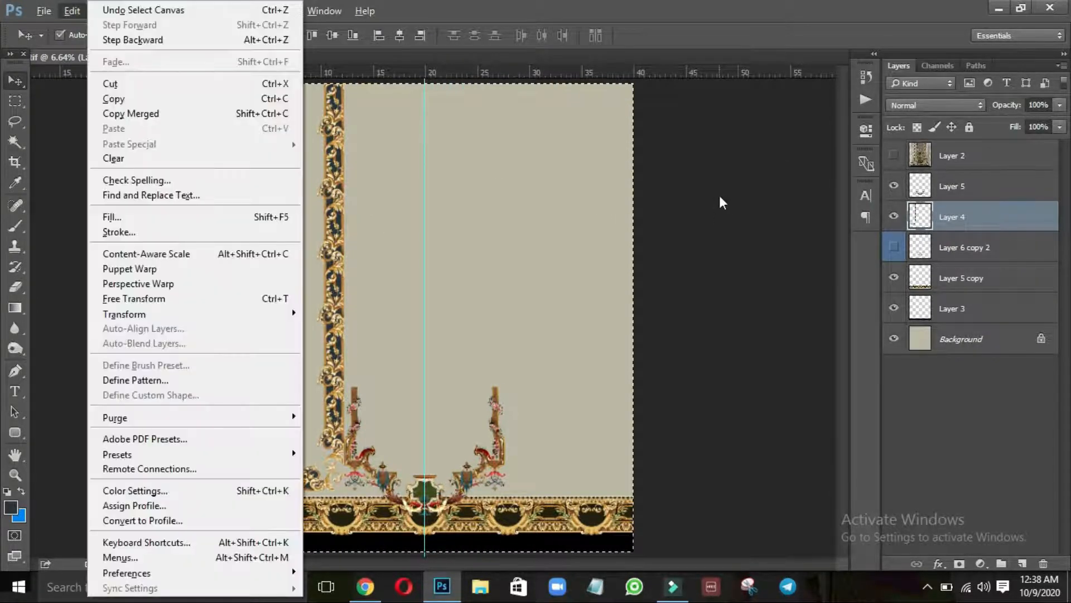
pyautogui.press('a')
pyautogui.press('h')
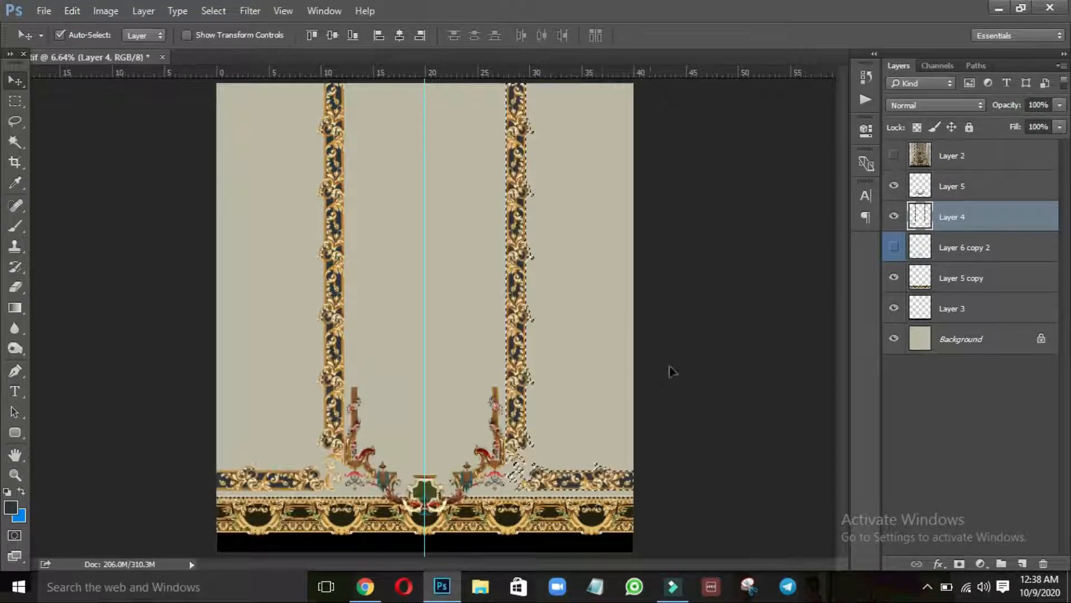
pyautogui.hotkey('ctrl', 'd')
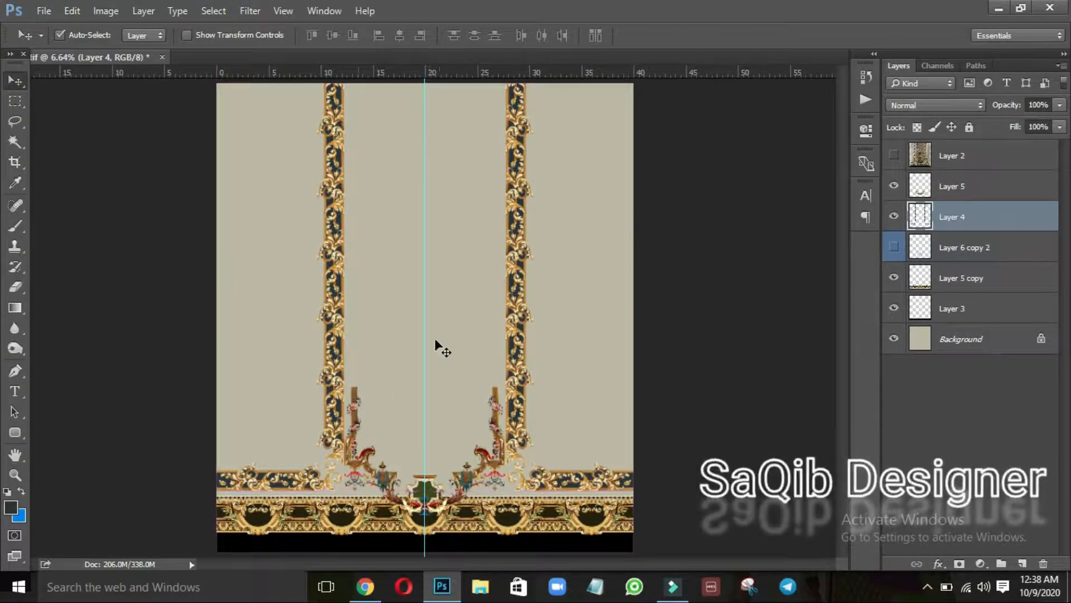
# Copy the upper end of the left floral post on Layer 5, including its top rose cluster, to a new layer using a rectangular selection
pyautogui.moveTo(359, 401); pyautogui.dragTo(424, 398)
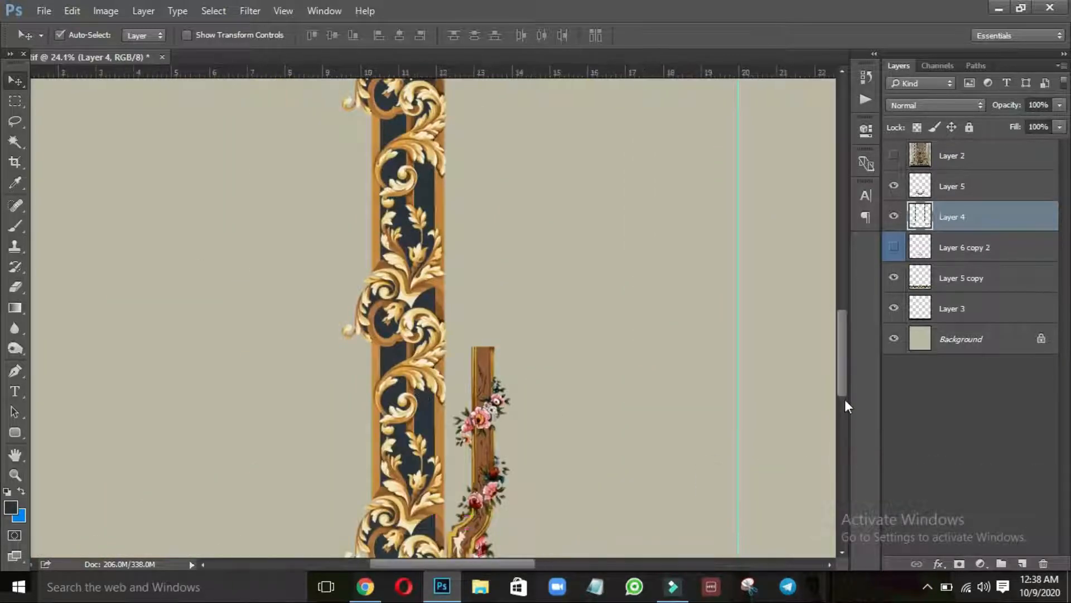
pyautogui.scroll(-5, 842, 390)
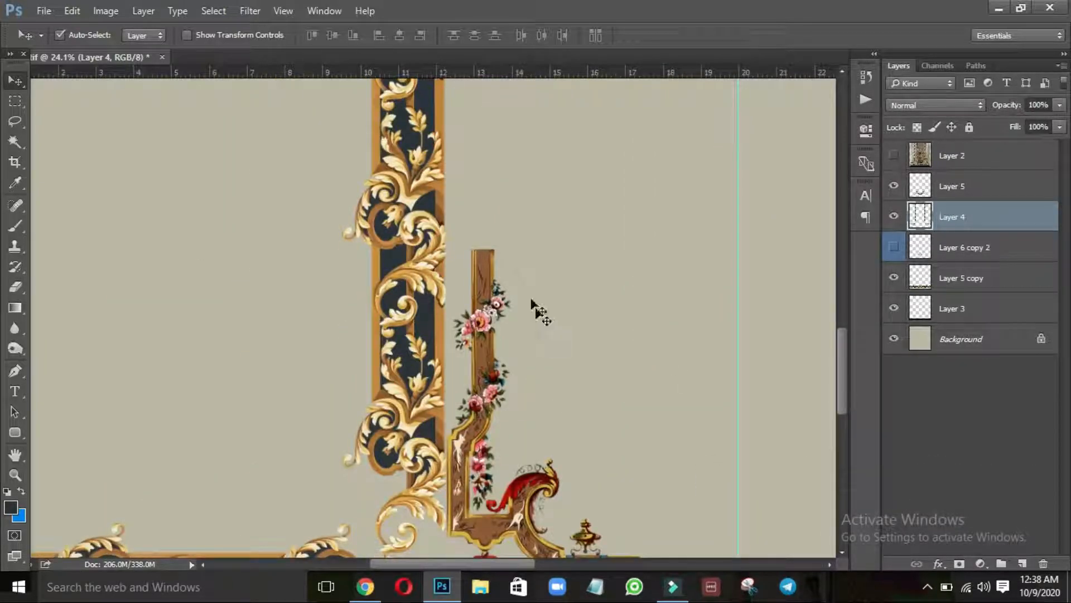
pyautogui.press('l')
pyautogui.press('v')
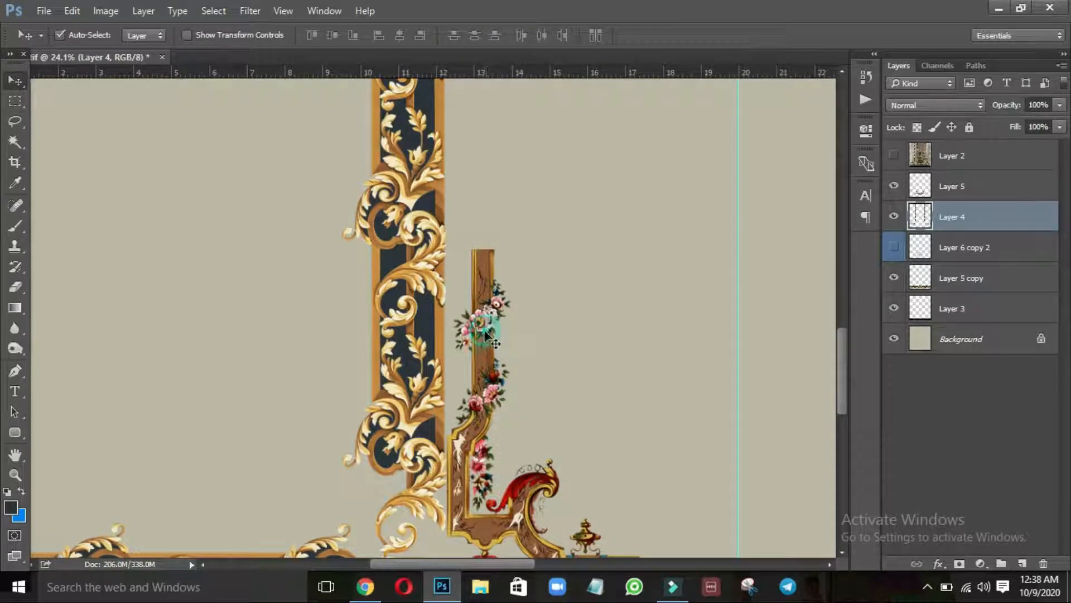
pyautogui.click(484, 329)
pyautogui.press('l')
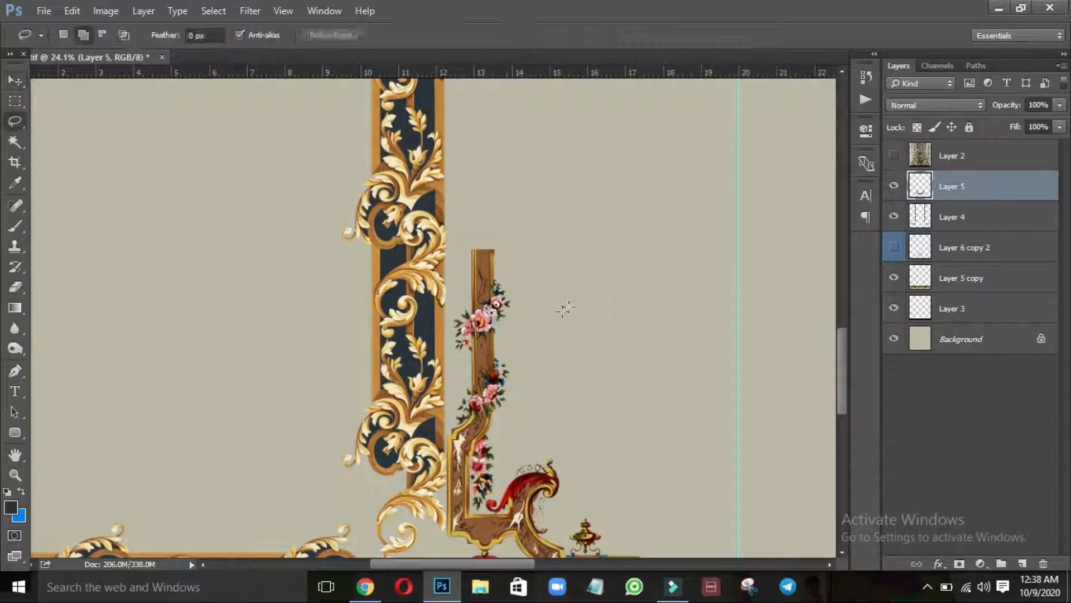
pyautogui.press('m')
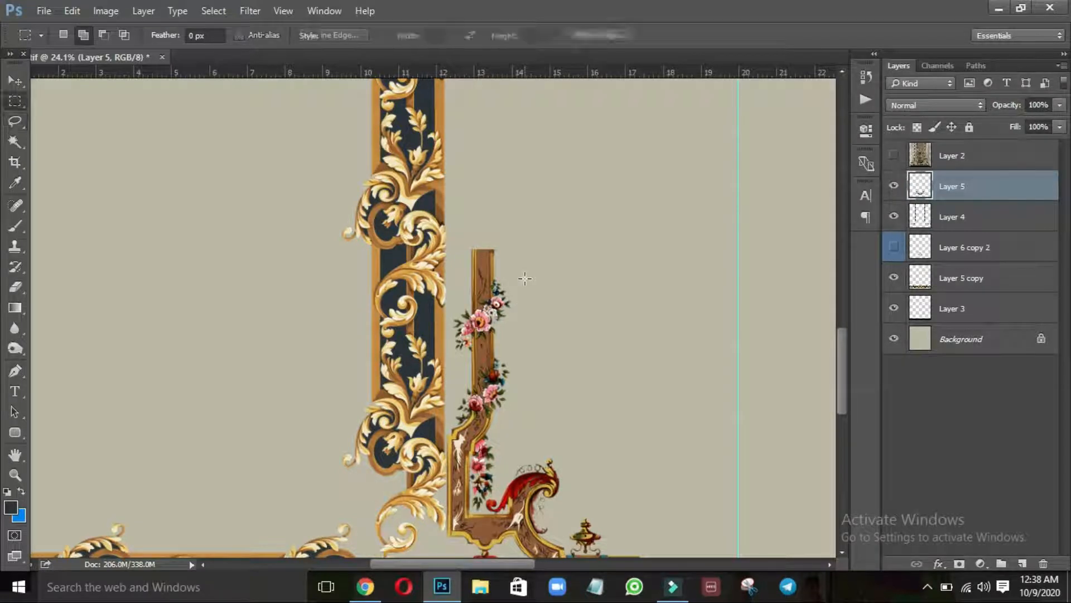
pyautogui.moveTo(410, 211); pyautogui.dragTo(536, 358)
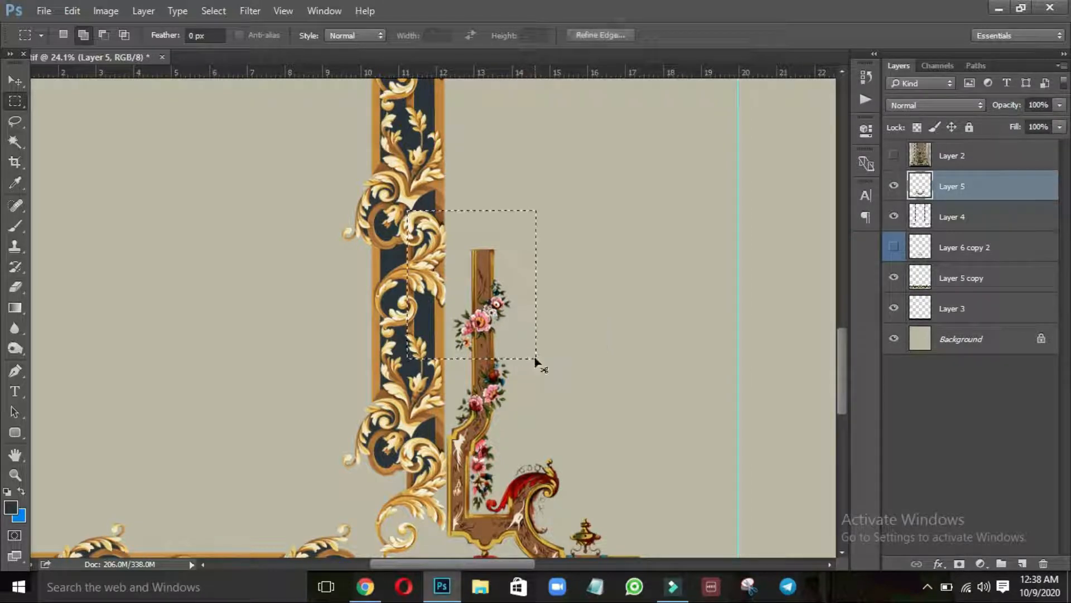
pyautogui.hotkey('ctrl', 'j')
# Move the copied rose-cluster section up above the floral post and nudge it down until the two pieces overlap at the join
pyautogui.press('v')
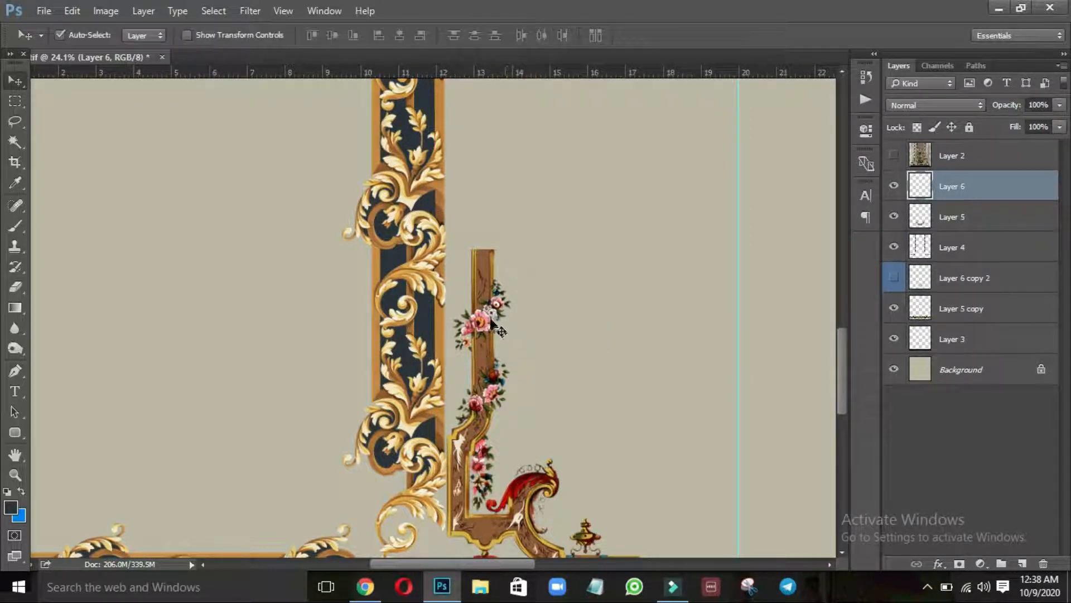
pyautogui.moveTo(490, 323); pyautogui.dragTo(489, 213)
pyautogui.scroll(6, 525, 223)
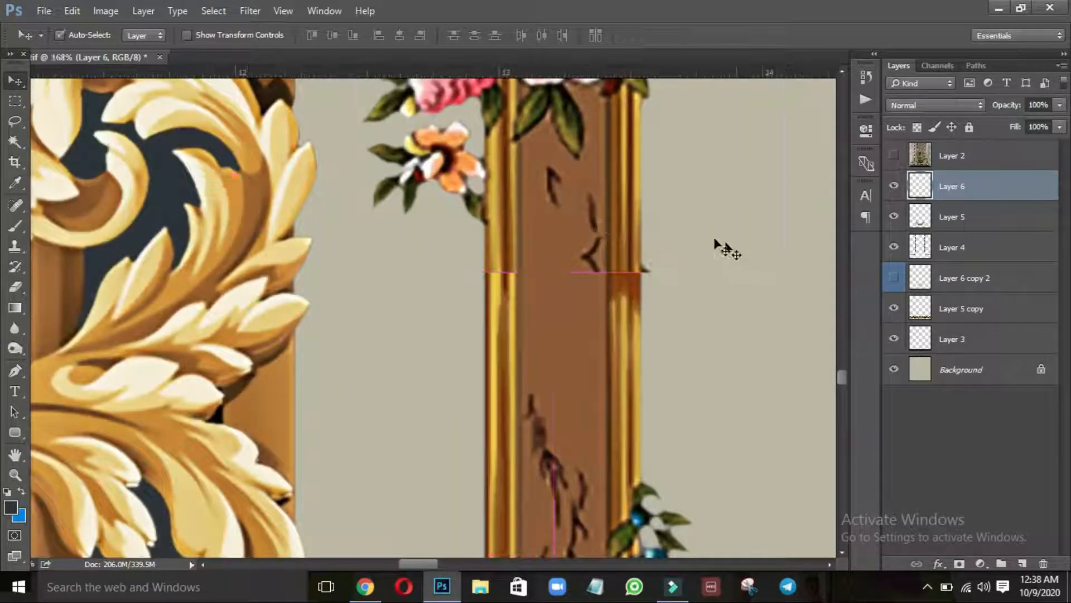
pyautogui.press('Down')
pyautogui.press('Down')
pyautogui.press('Down')
pyautogui.press('Down')
pyautogui.press('Down')
pyautogui.press('Down')
pyautogui.press('Down')
pyautogui.press('Down')
pyautogui.press('Down')
pyautogui.press('Down')
pyautogui.press('Down')
pyautogui.press('Down')
pyautogui.press('Down')
pyautogui.press('Down')
pyautogui.press('Down')
pyautogui.press('Down')
pyautogui.press('Down')
pyautogui.press('Down')
pyautogui.press('Down')
pyautogui.press('Down')
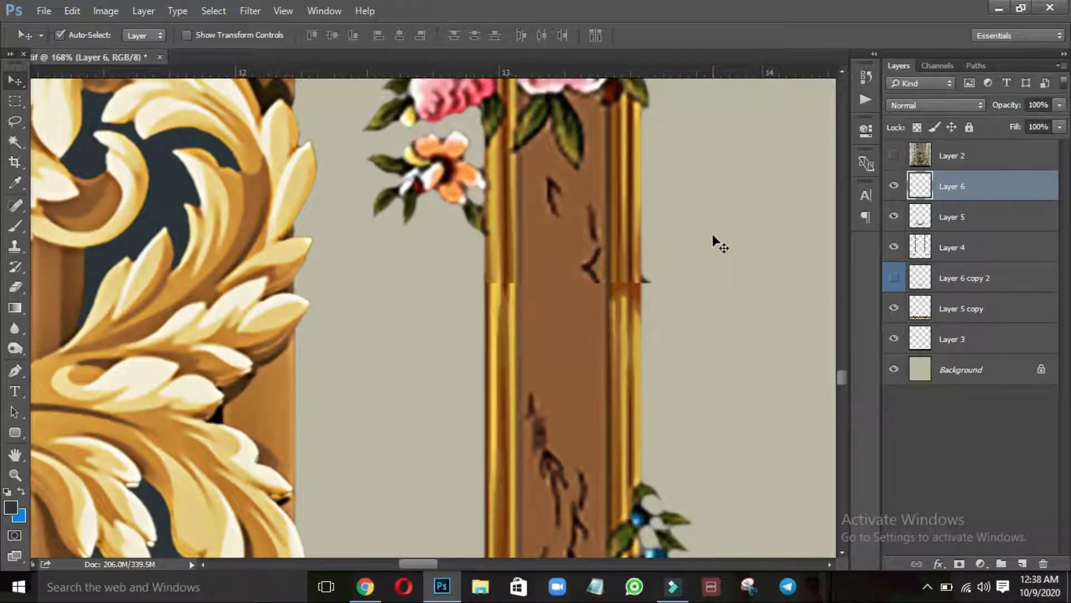
pyautogui.press('Down')
pyautogui.press('Down')
pyautogui.press('Down')
pyautogui.press('Down')
pyautogui.press('Down')
pyautogui.press('Down')
pyautogui.press('Down')
pyautogui.press('Down')
pyautogui.press('Down')
pyautogui.press('Down')
pyautogui.press('Down')
pyautogui.press('Down')
pyautogui.press('Down')
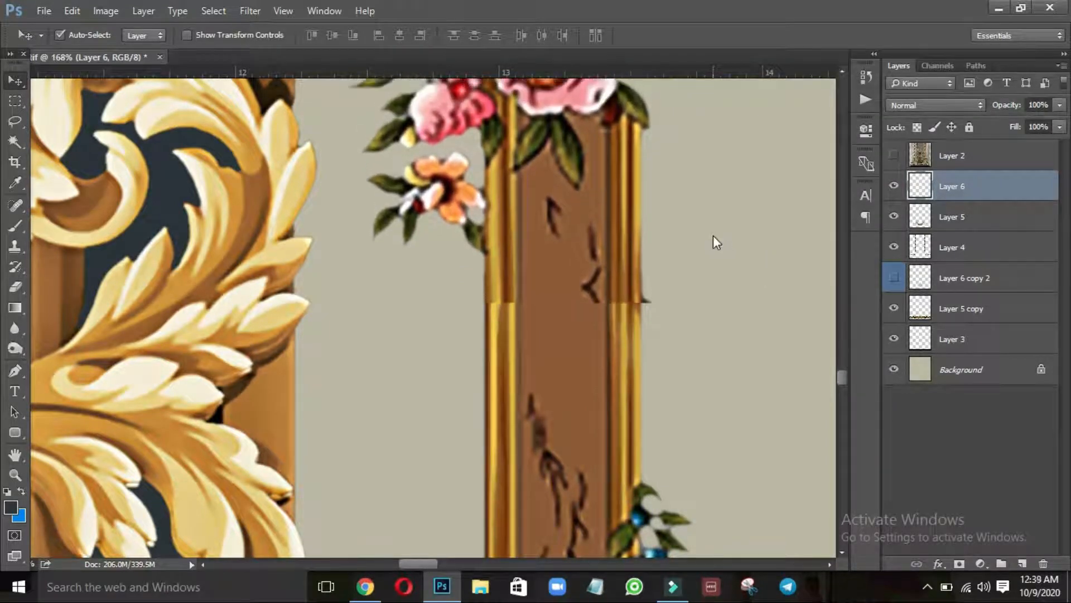
# Erase the lower edge of the Layer 6 section with a soft 40 px eraser to blend its seam into the post below
pyautogui.press('e')
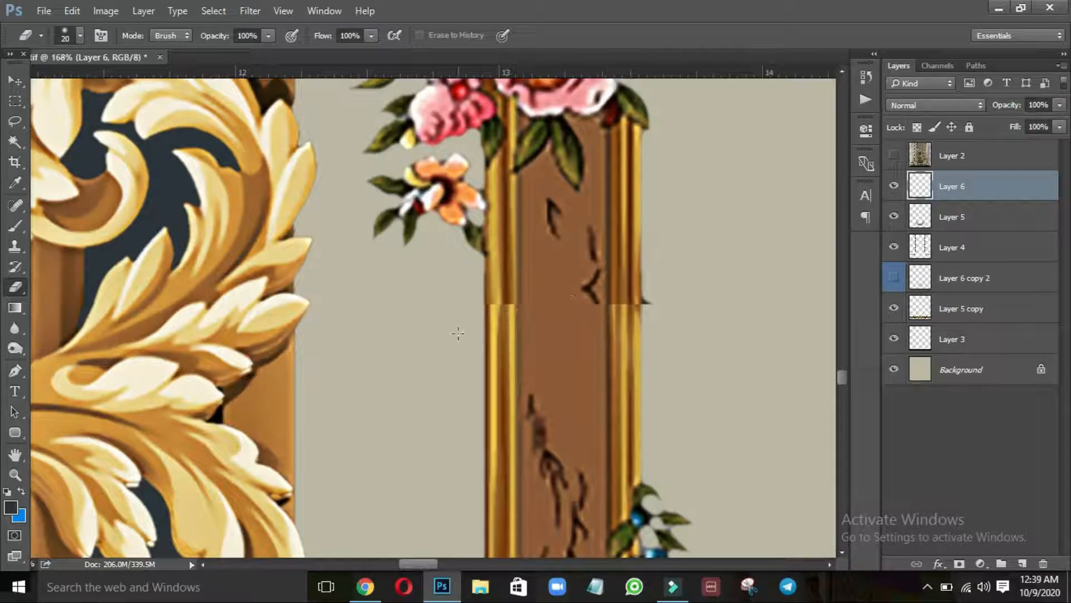
pyautogui.rightClick(488, 303)
pyautogui.doubleClick(516, 444)
pyautogui.press(']')
pyautogui.press(']')
pyautogui.moveTo(481, 313); pyautogui.dragTo(617, 314)
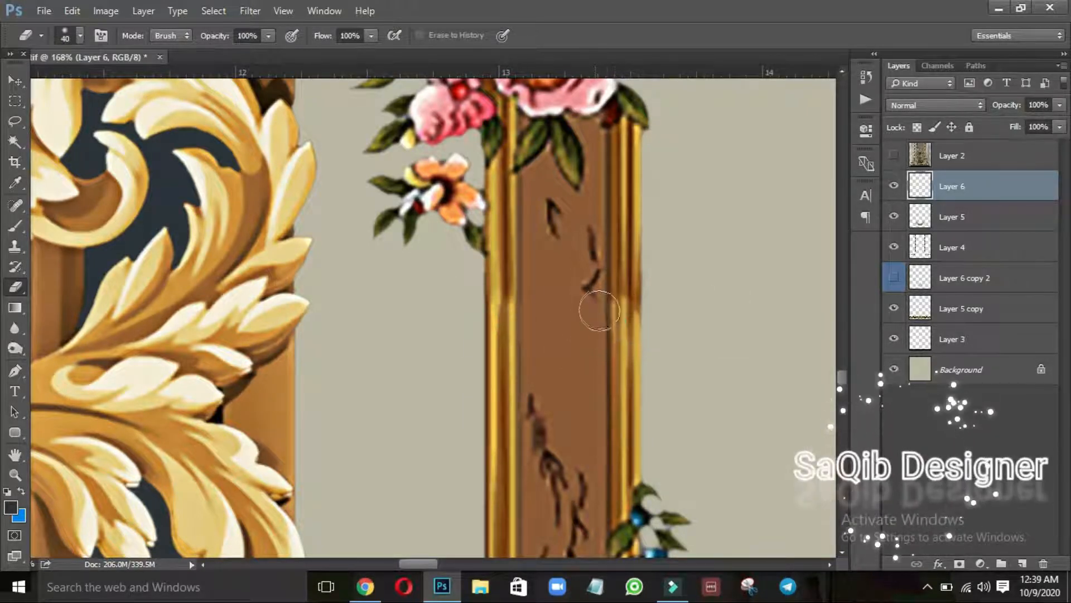
# Duplicate Layer 6 upward to extend the floral post by one rose cluster, align the join, and merge the copy into Layer 6
pyautogui.moveTo(651, 197); pyautogui.dragTo(538, 268)
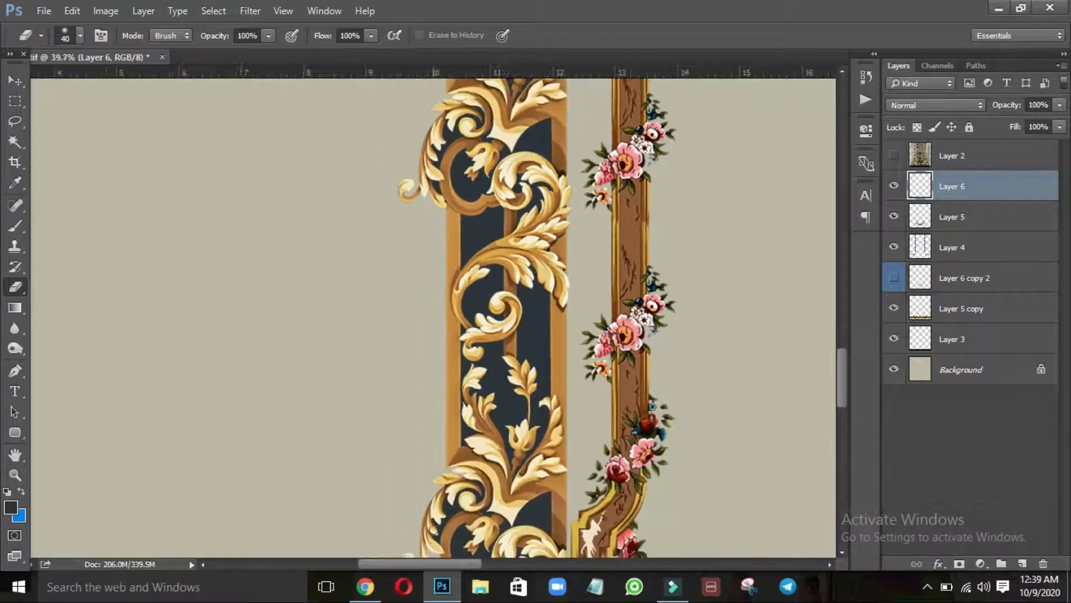
pyautogui.moveTo(438, 562); pyautogui.dragTo(473, 564)
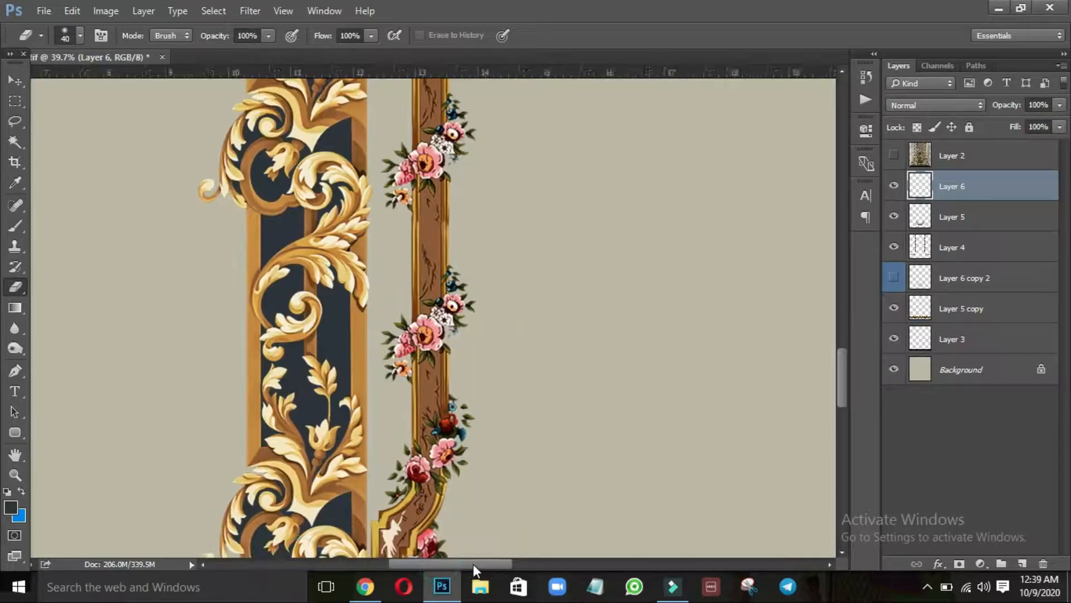
pyautogui.moveTo(843, 387); pyautogui.dragTo(846, 355)
pyautogui.press('v')
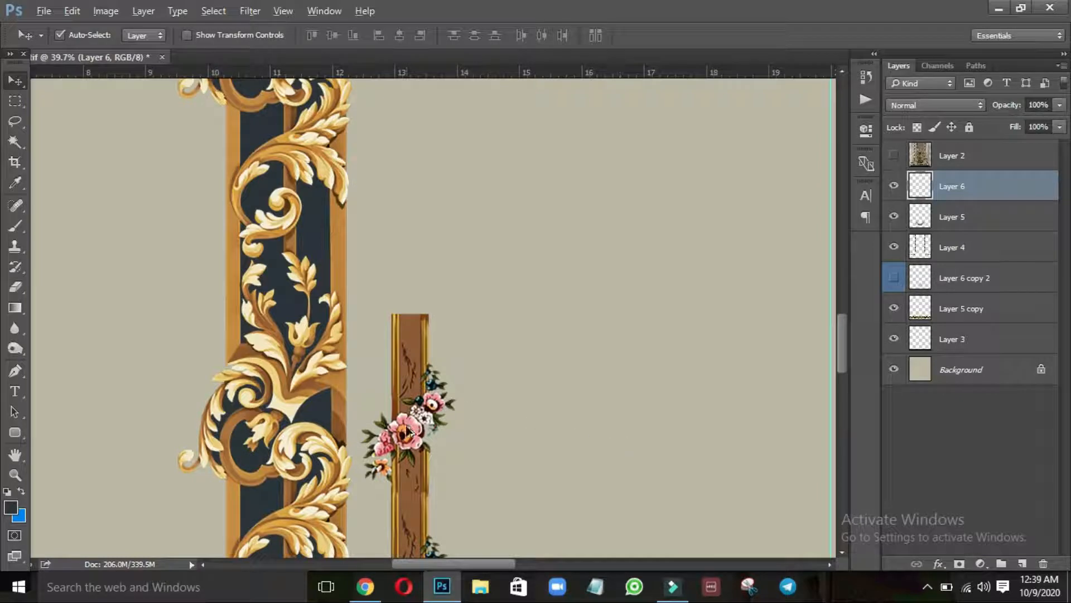
pyautogui.moveTo(406, 433); pyautogui.dragTo(404, 254)
pyautogui.hotkey('ctrl', 'z')
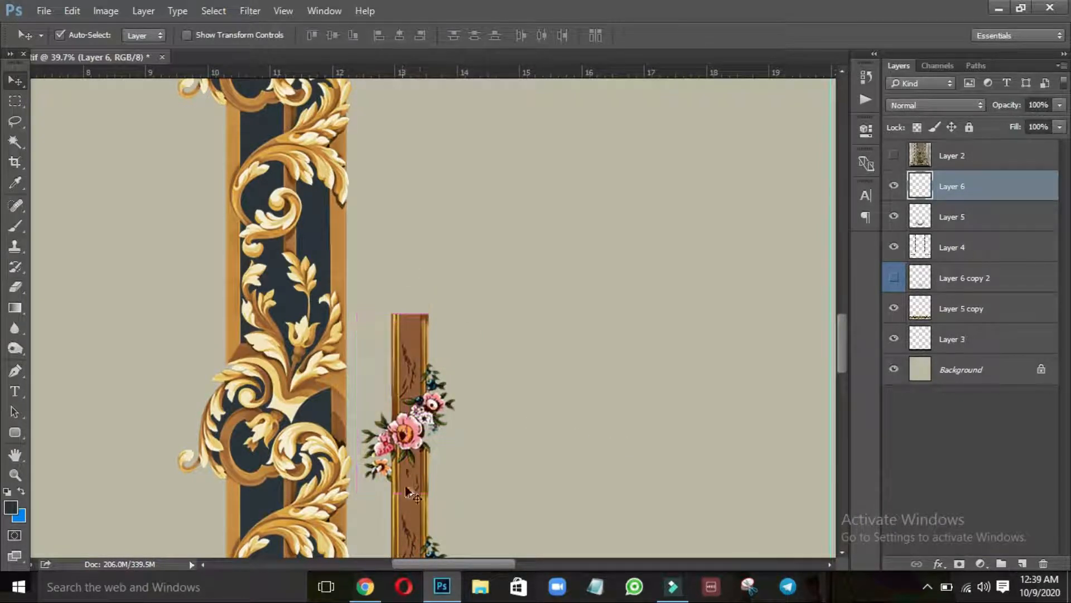
pyautogui.moveTo(409, 364); pyautogui.dragTo(406, 296)
pyautogui.hotkey('shift', 'Down')
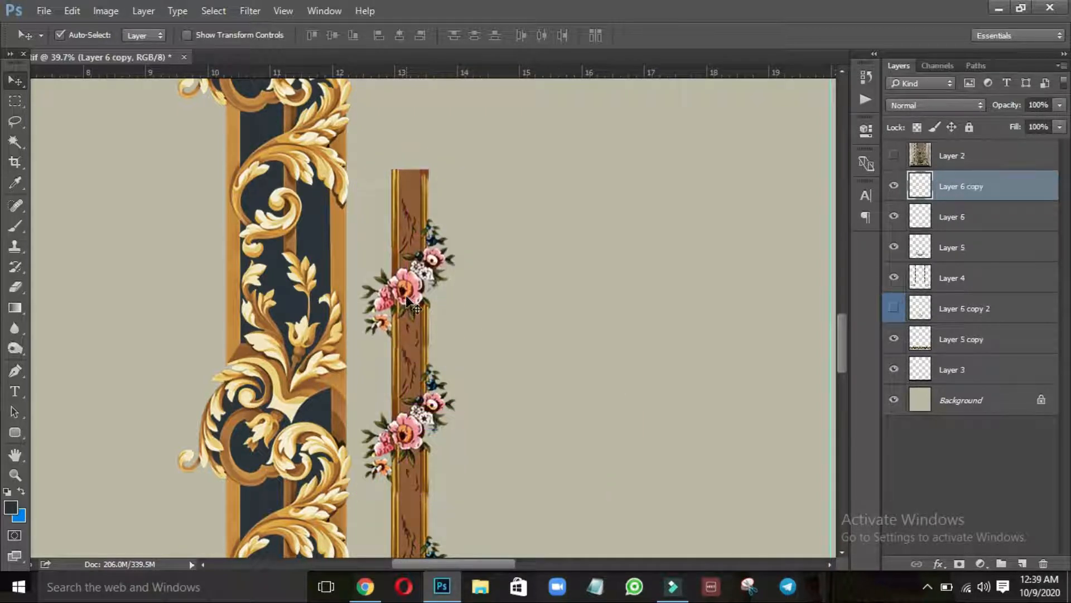
pyautogui.hotkey('shift', 'Down')
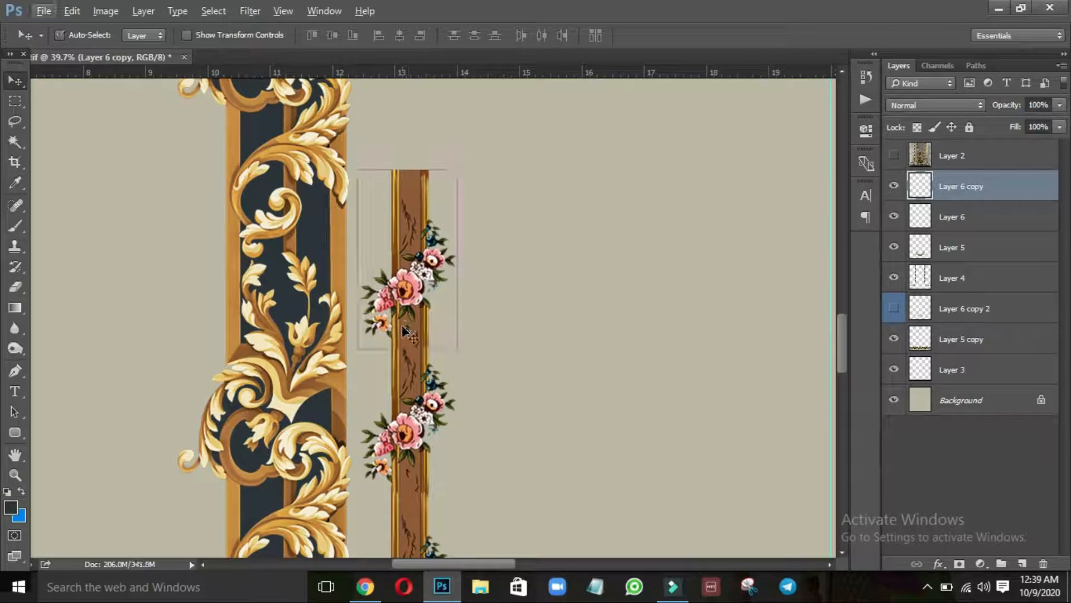
pyautogui.hotkey('ctrl', 'e')
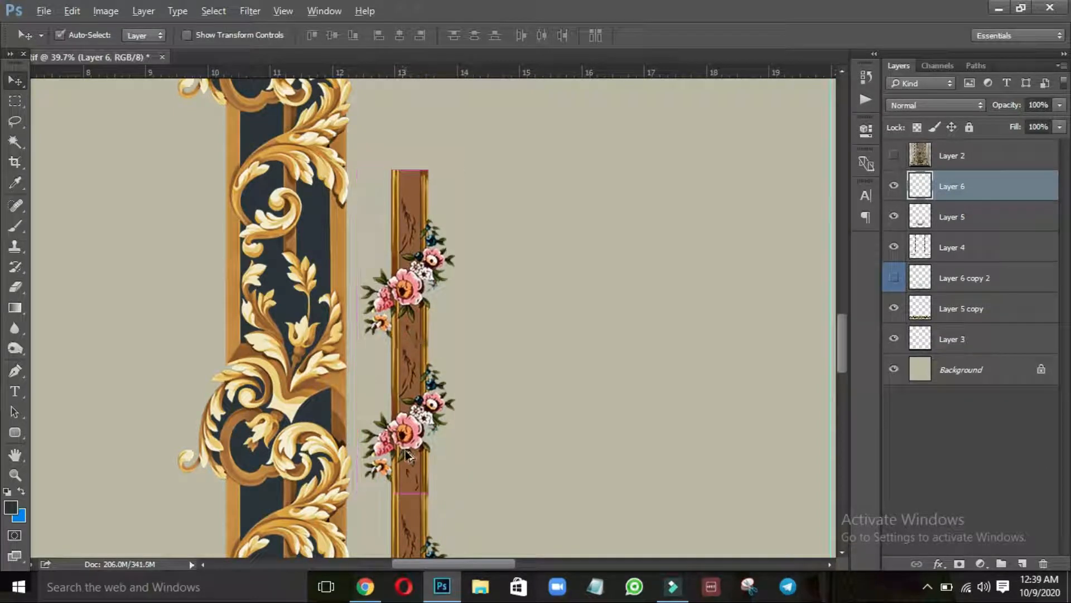
# Duplicate the two-cluster section of Layer 6 directly above itself and merge the copy into Layer 6
pyautogui.moveTo(407, 455); pyautogui.dragTo(402, 155)
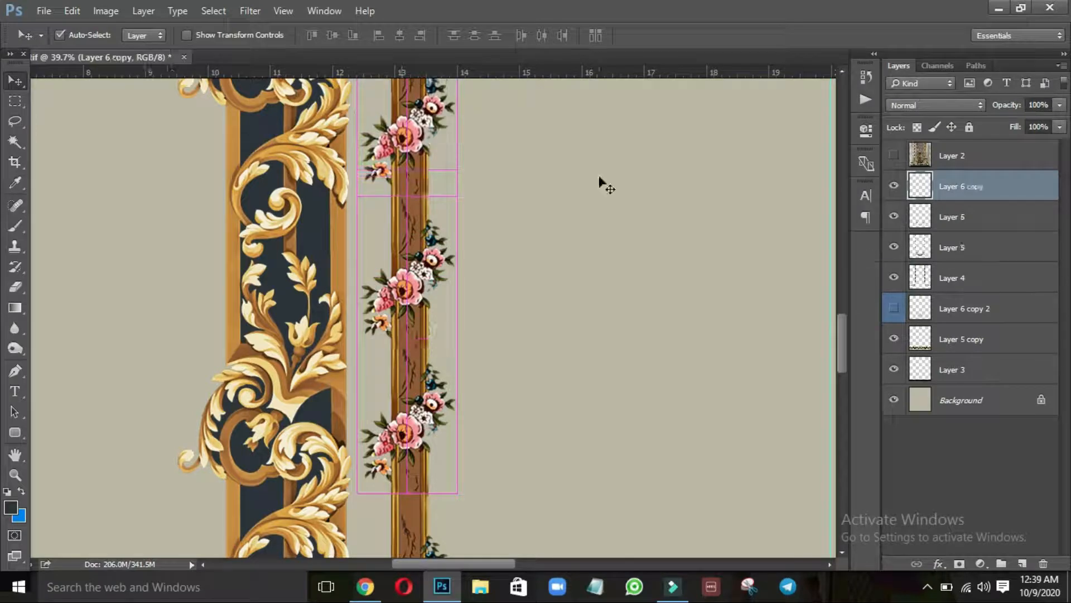
pyautogui.click(550, 151)
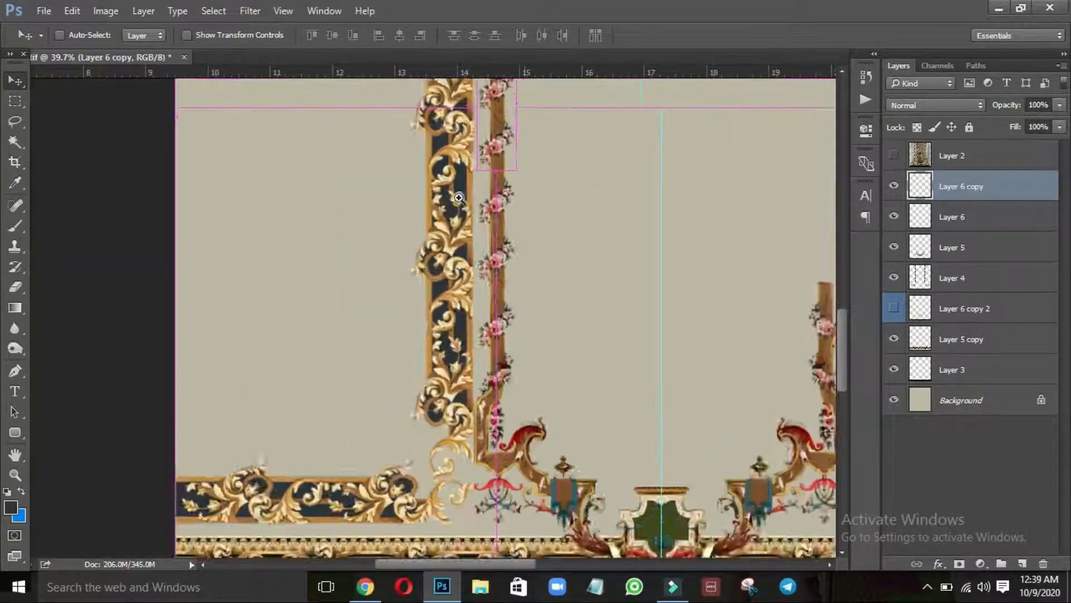
pyautogui.hotkey('ctrl', '0')
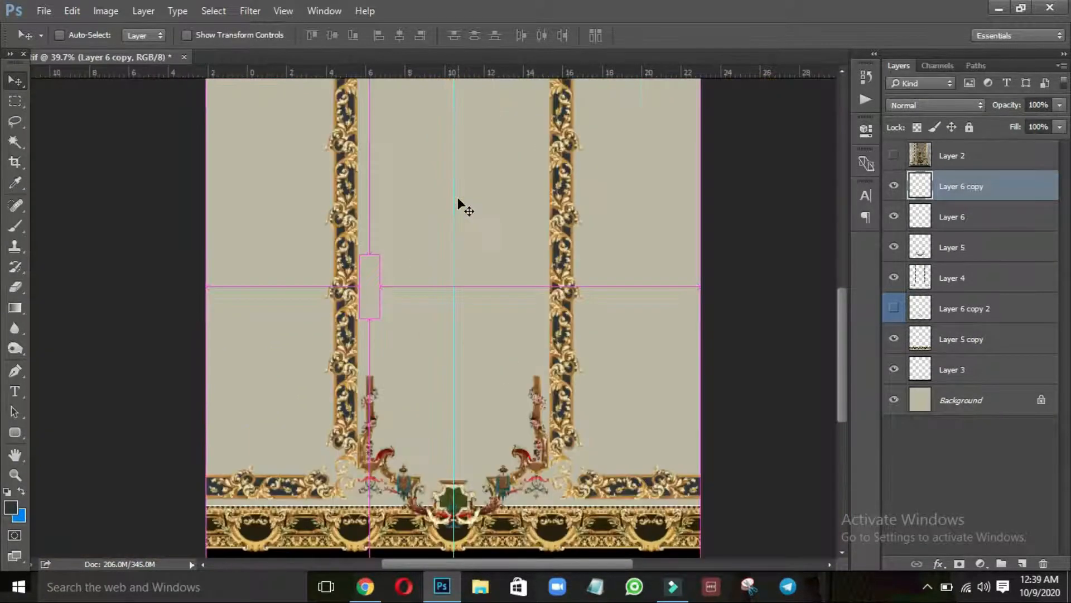
pyautogui.hotkey('ctrl', 'e')
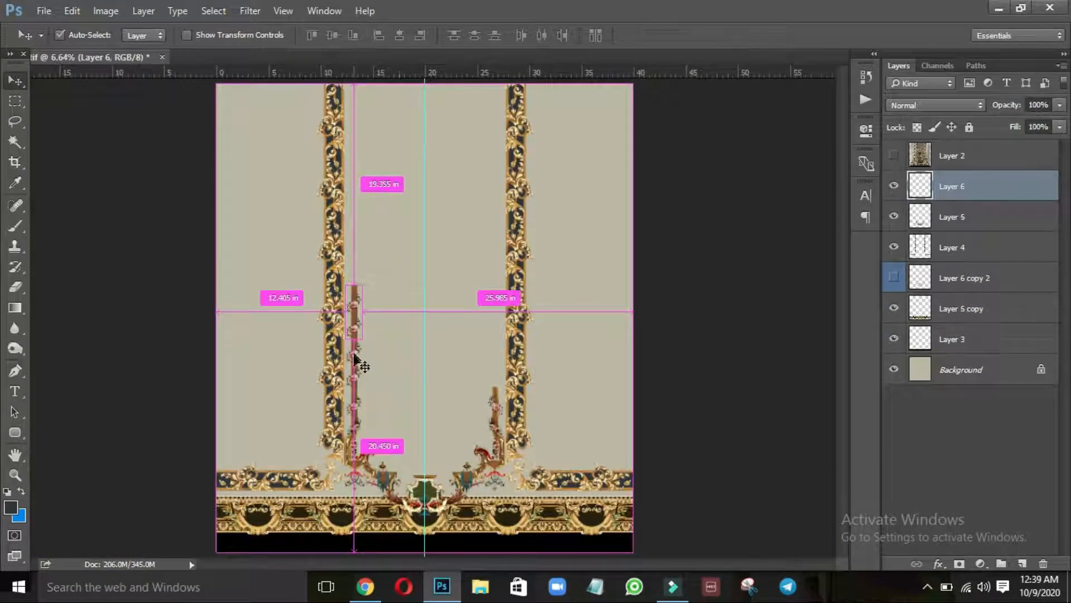
# Duplicate the four-cluster section of Layer 6 directly above itself and nudge the copy down until the join lines up
pyautogui.moveTo(354, 367); pyautogui.dragTo(470, 234)
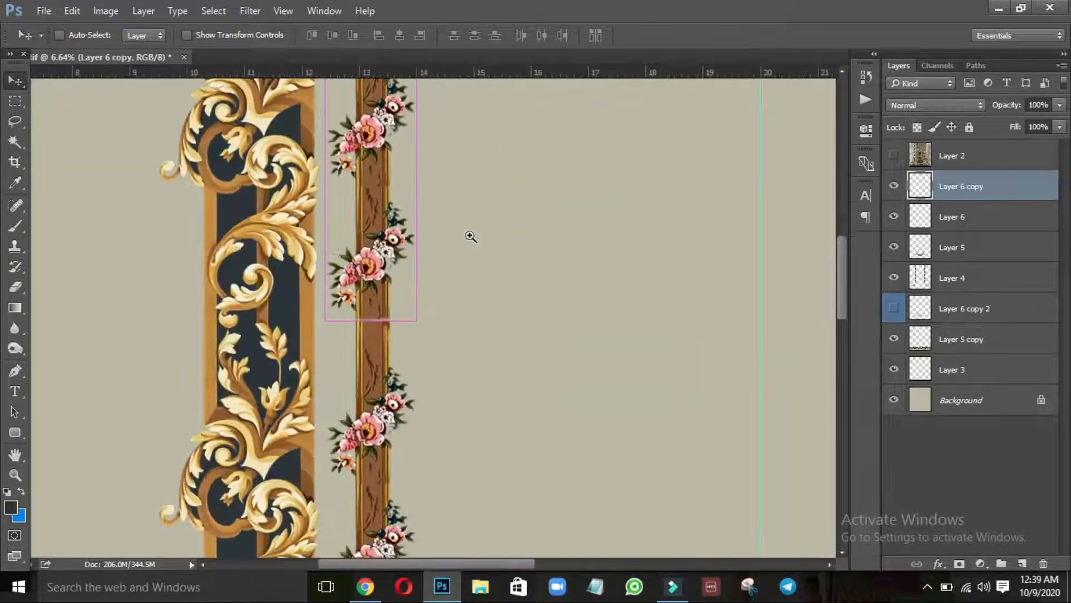
pyautogui.press('Down')
pyautogui.press('Down')
pyautogui.press('Down')
pyautogui.press('Down')
pyautogui.press('Down')
pyautogui.press('Down')
pyautogui.press('Down')
pyautogui.press('Down')
pyautogui.press('Down')
pyautogui.press('Down')
pyautogui.press('Down')
pyautogui.press('Down')
pyautogui.press('Down')
pyautogui.press('Down')
pyautogui.press('Down')
pyautogui.press('Down')
pyautogui.press('Down')
pyautogui.press('Down')
pyautogui.press('Down')
pyautogui.press('Down')
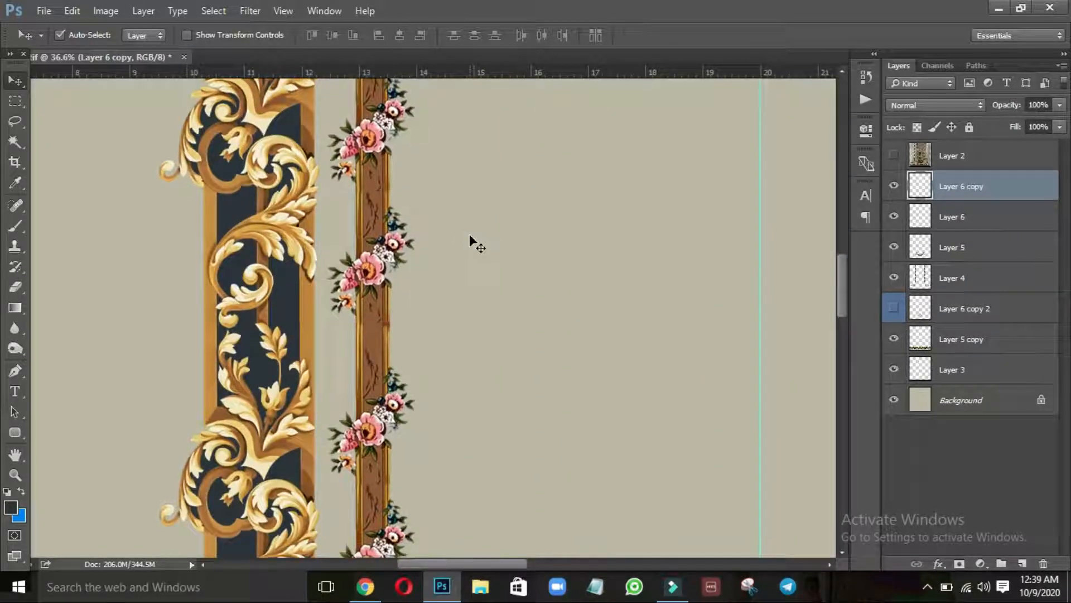
pyautogui.press('Down')
pyautogui.press('Down')
pyautogui.press('Down')
pyautogui.press('Down')
pyautogui.press('Down')
pyautogui.press('Down')
pyautogui.press('Down')
pyautogui.press('Down')
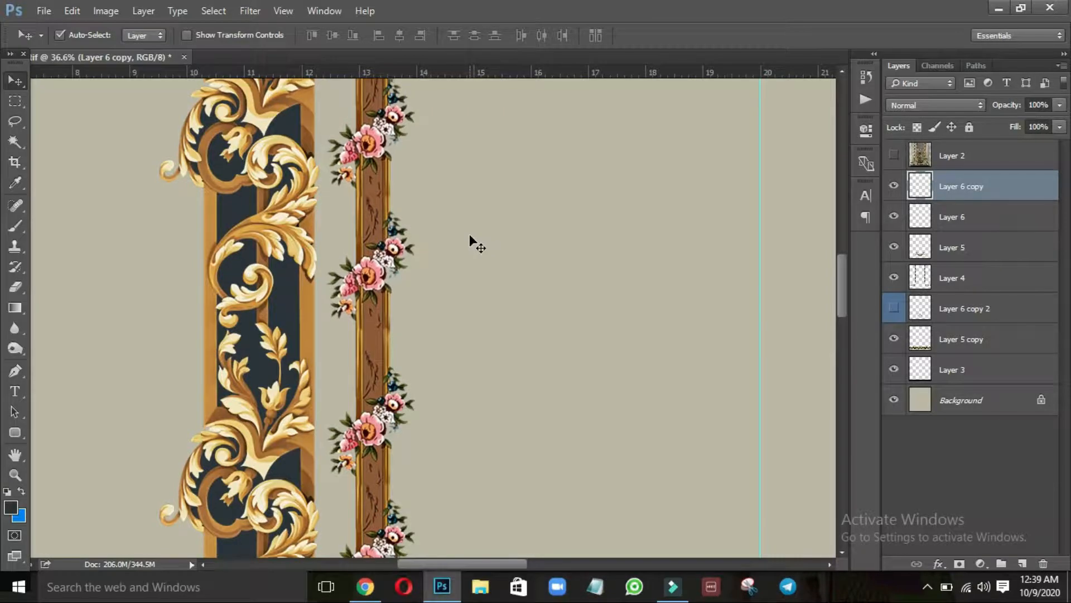
pyautogui.hotkey('ctrl', '0')
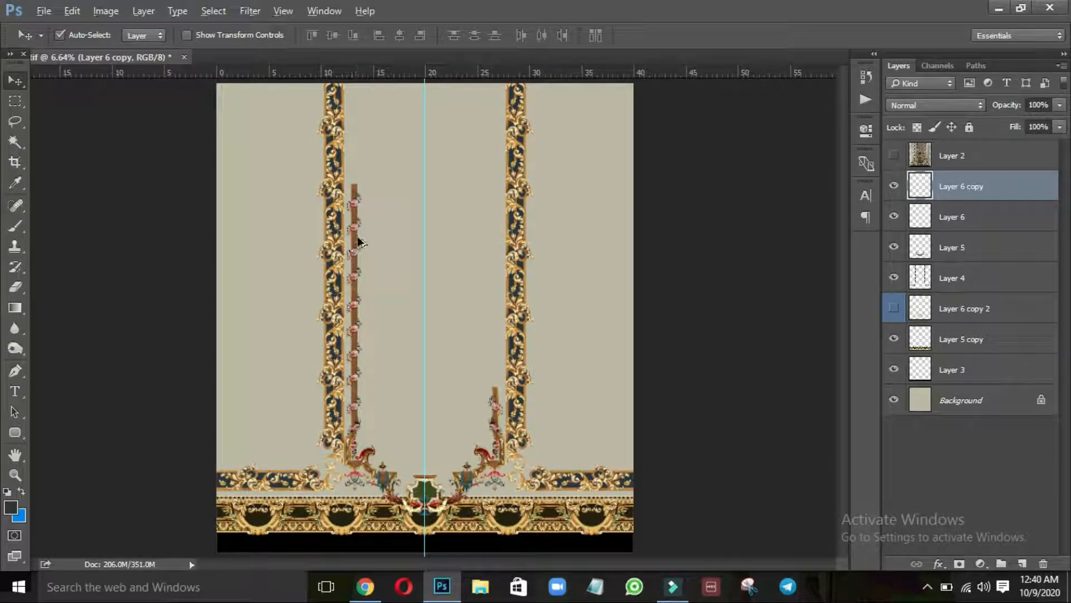
# Duplicate the Layer 6 copy section upward to the canvas's upper edge and nudge it down to close the join
pyautogui.moveTo(355, 241); pyautogui.dragTo(346, 137)
pyautogui.moveTo(425, 171); pyautogui.dragTo(501, 115)
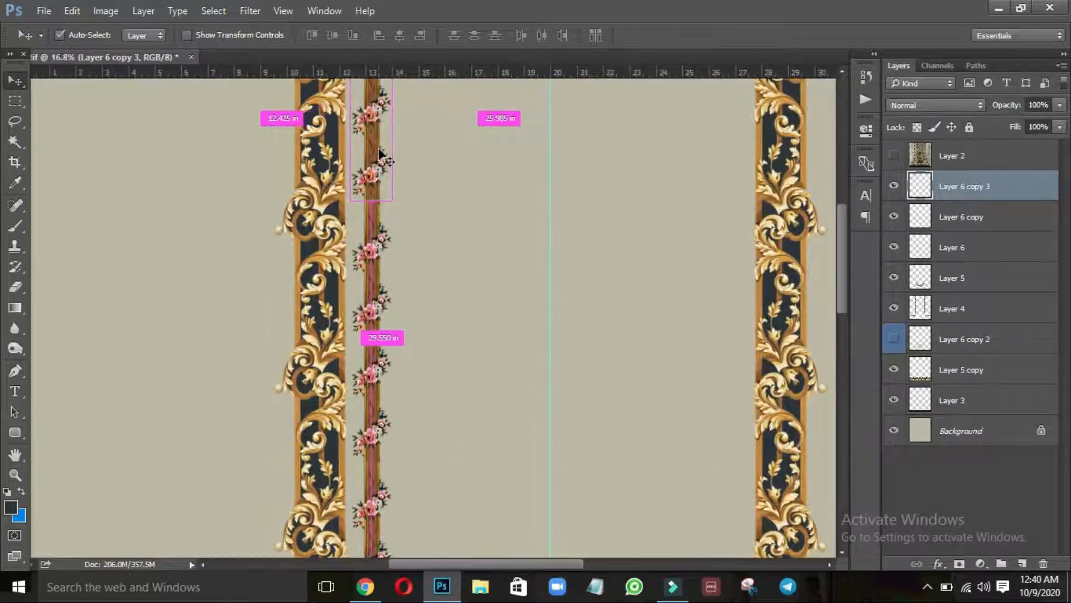
pyautogui.hotkey('shift', 'Down')
pyautogui.hotkey('shift', 'Down')
pyautogui.hotkey('shift', 'Down')
pyautogui.hotkey('shift', 'Down')
pyautogui.hotkey('shift', 'Down')
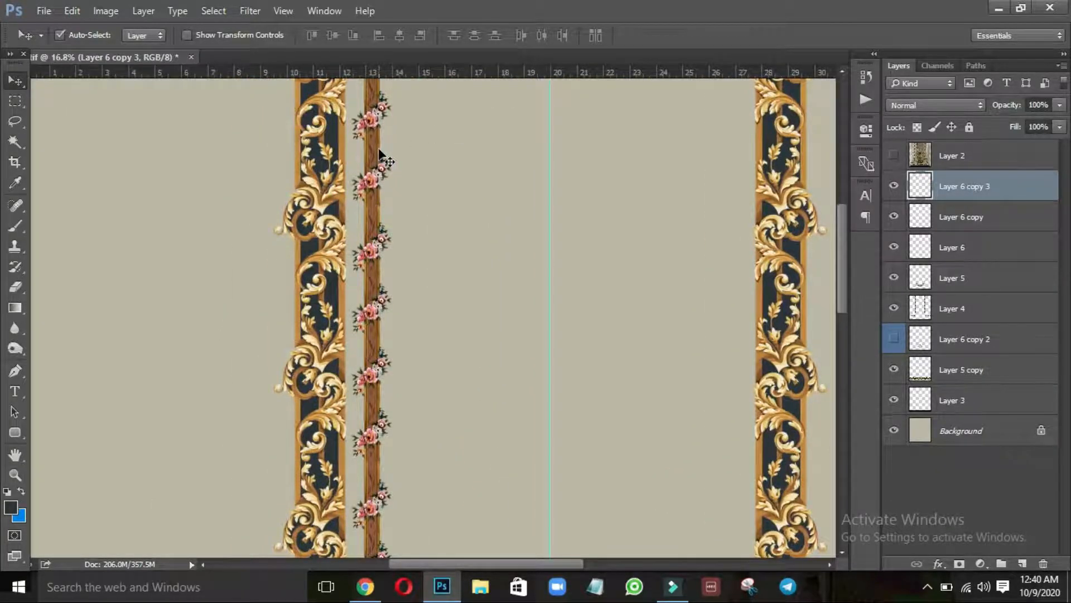
pyautogui.hotkey('ctrl', '0')
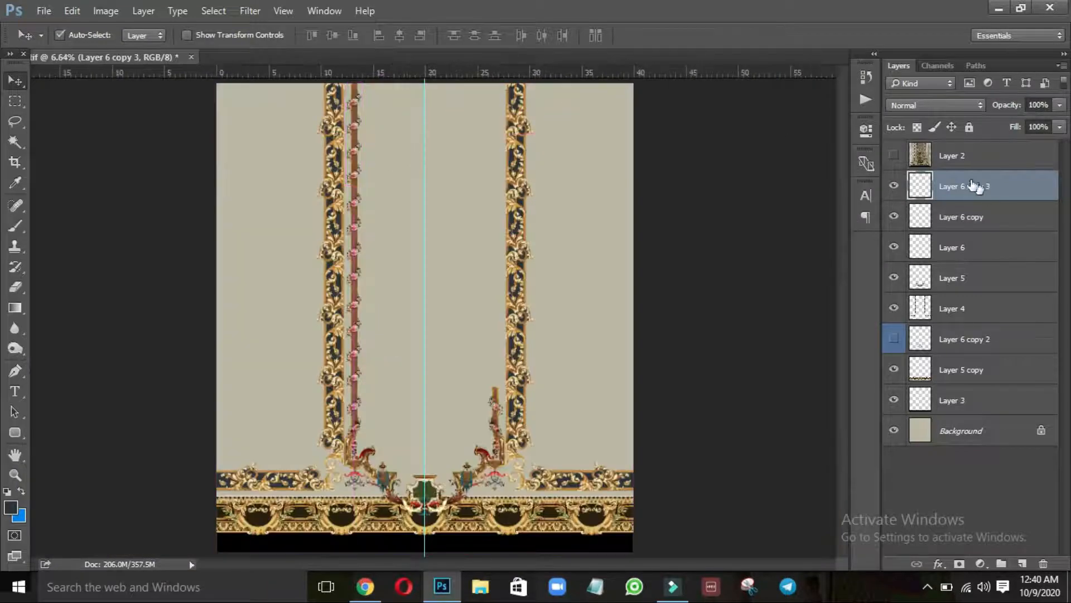
# Merge Layer 6 copy 3 and Layer 6 copy down into Layer 6, checking the combined post by toggling its visibility
pyautogui.press('Delete')
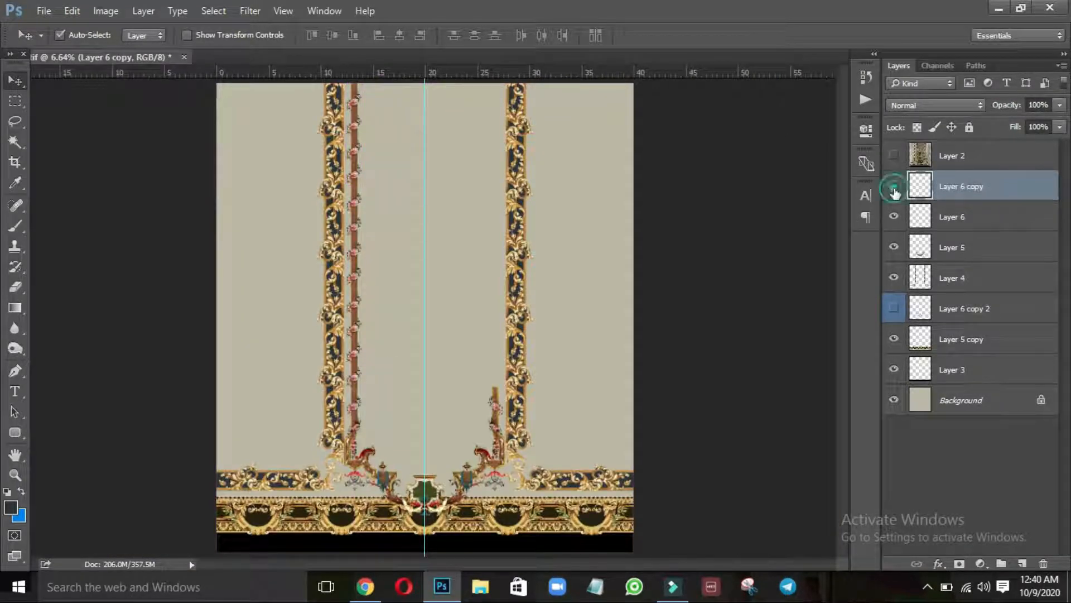
pyautogui.click(893, 186)
pyautogui.click(894, 188)
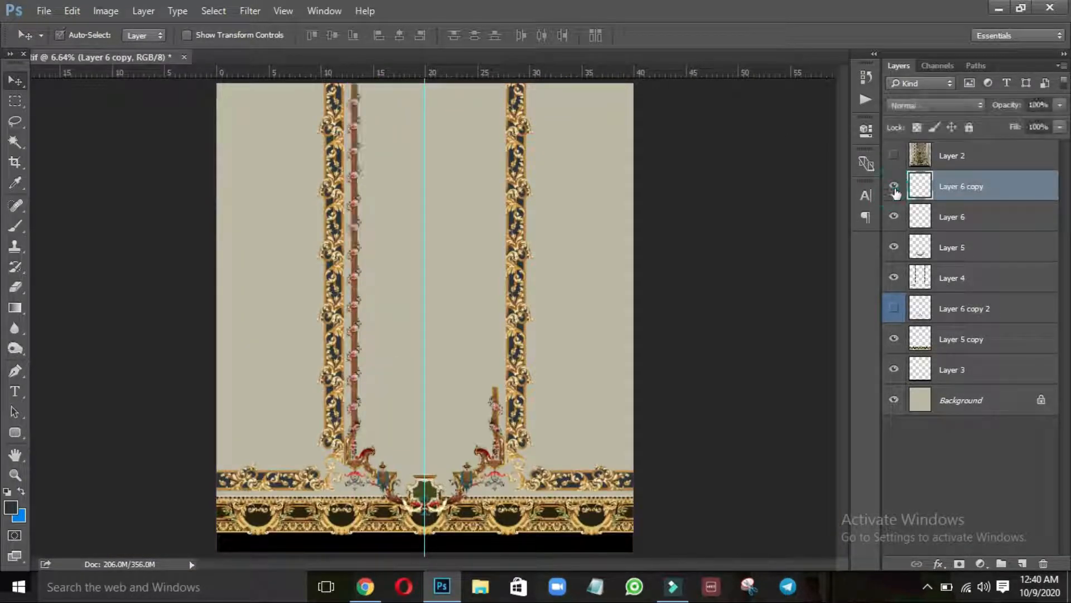
pyautogui.press('Delete')
pyautogui.click(894, 189)
pyautogui.click(894, 189)
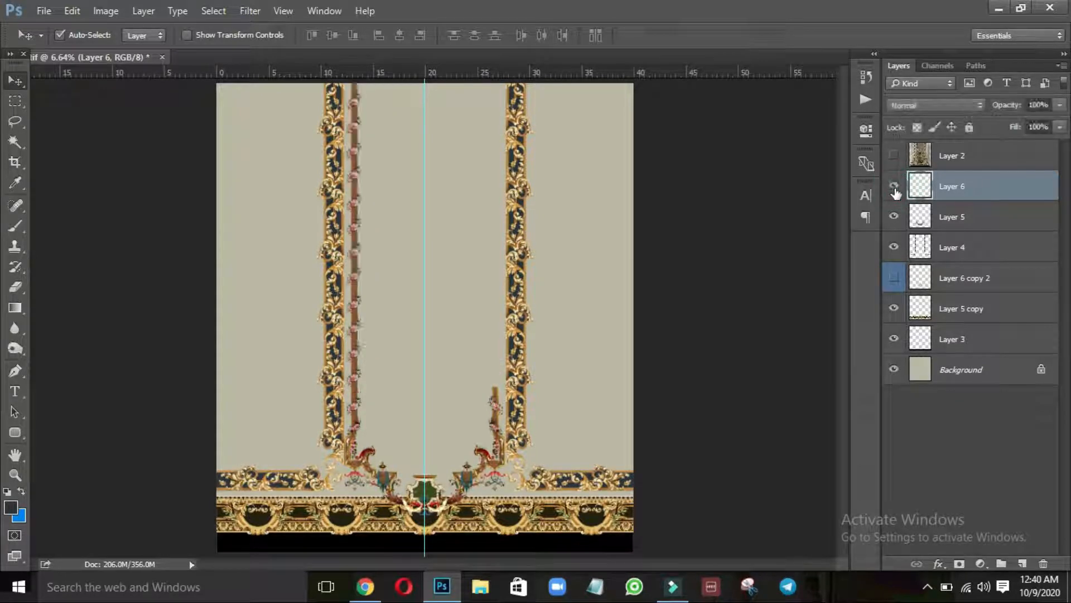
pyautogui.click(894, 189)
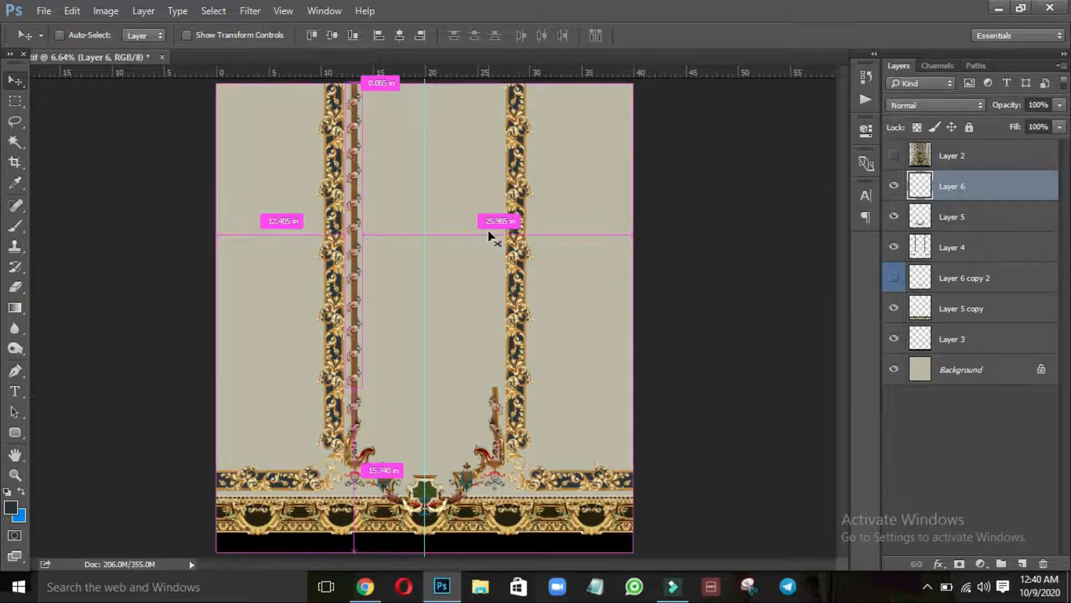
# Mirror the Layer 6 floral post horizontally across the centre guide onto the opposite side, deselect, and check its join
pyautogui.hotkey('ctrl', 'a')
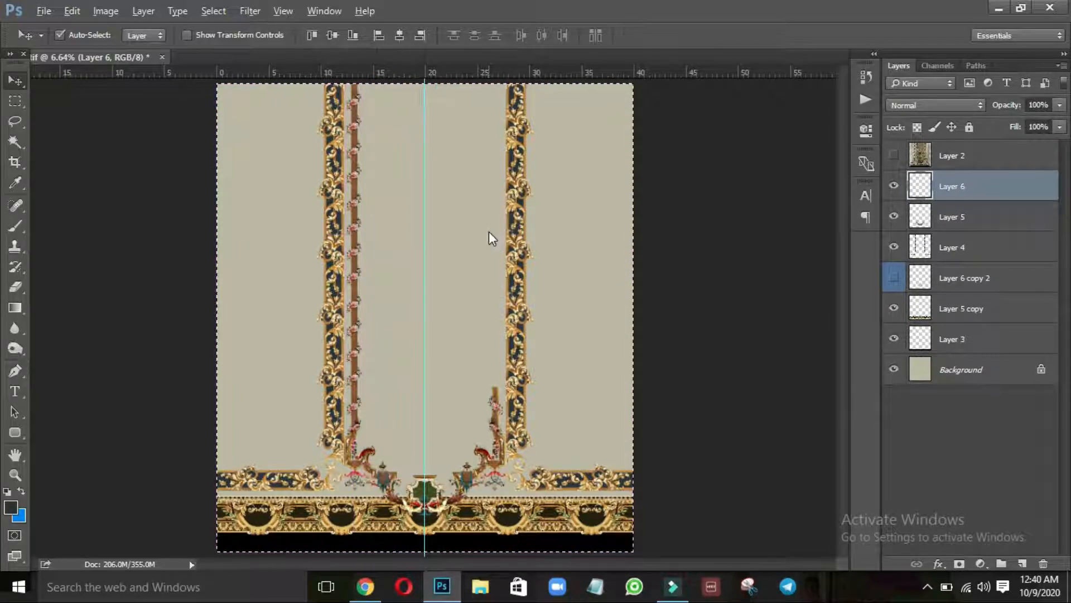
pyautogui.hotkey('alt', 'e')
pyautogui.hotkey('alt', 'a')
pyautogui.hotkey('alt', 'h')
pyautogui.hotkey('ctrl', 'd')
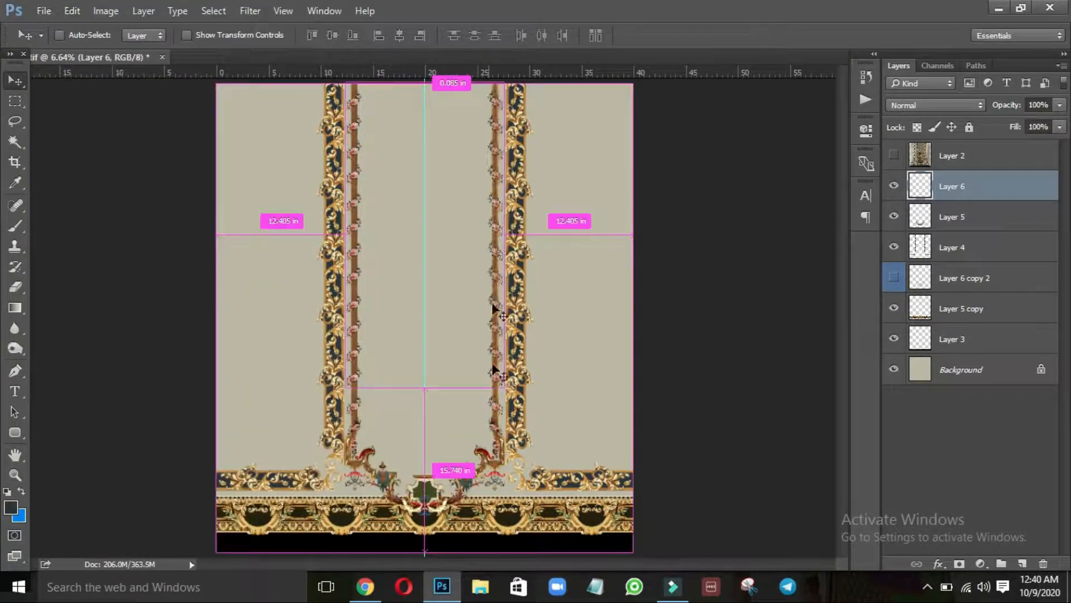
pyautogui.moveTo(492, 388); pyautogui.dragTo(670, 317)
pyautogui.moveTo(554, 257); pyautogui.dragTo(440, 285)
pyautogui.hotkey('ctrl', '0')
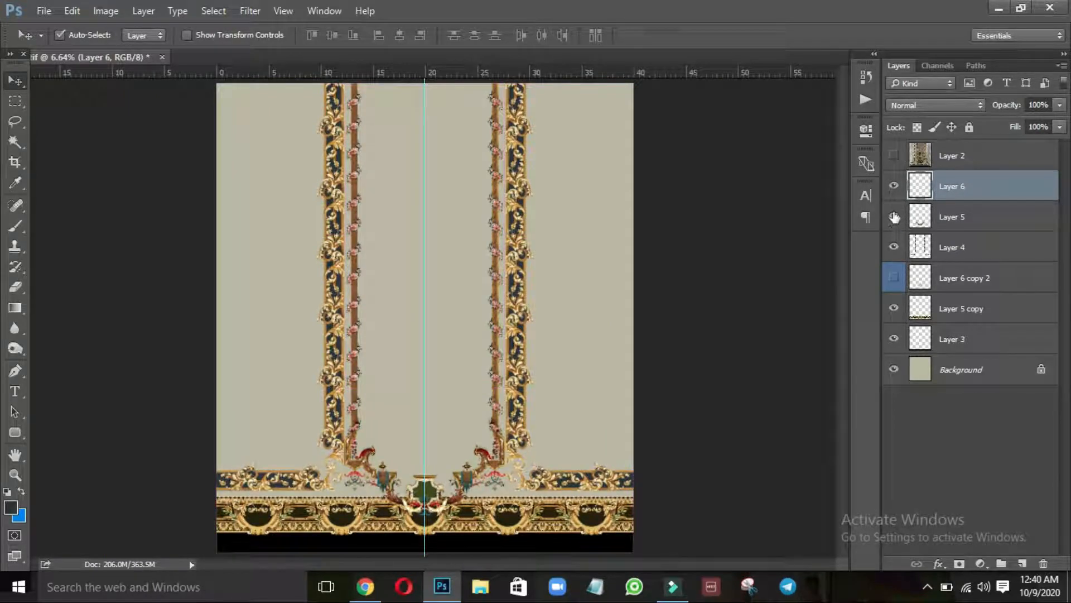
# Merge Layer 6 with Layer 5 so the floral posts and the lower floral ornament share one layer
pyautogui.click(894, 218)
pyautogui.click(894, 217)
pyautogui.keyDown('ctrl'); pyautogui.click(955, 221); pyautogui.keyUp('ctrl')
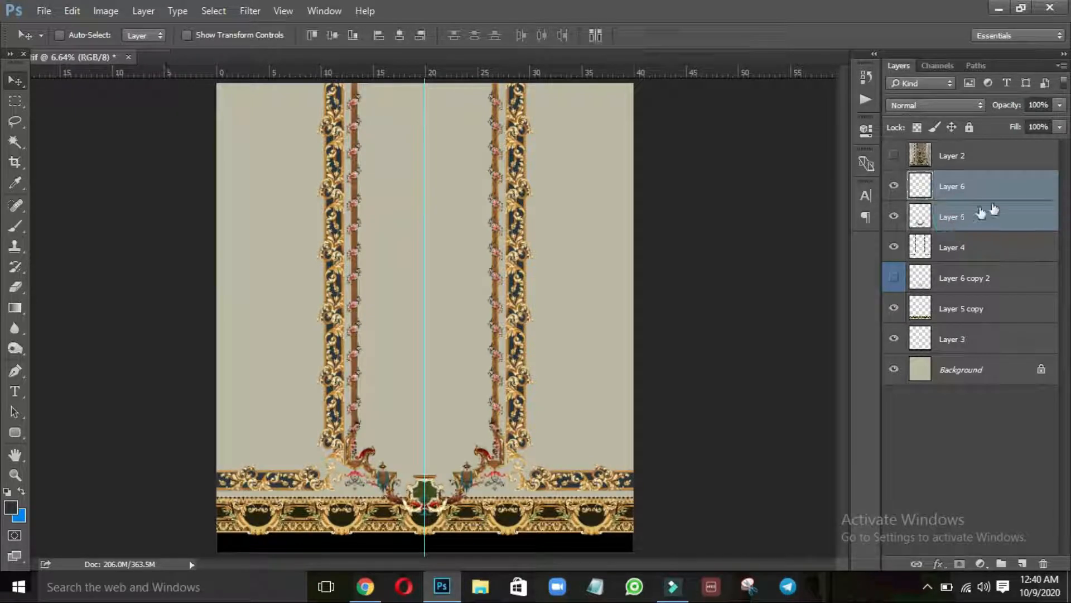
pyautogui.hotkey('ctrl', 'e')
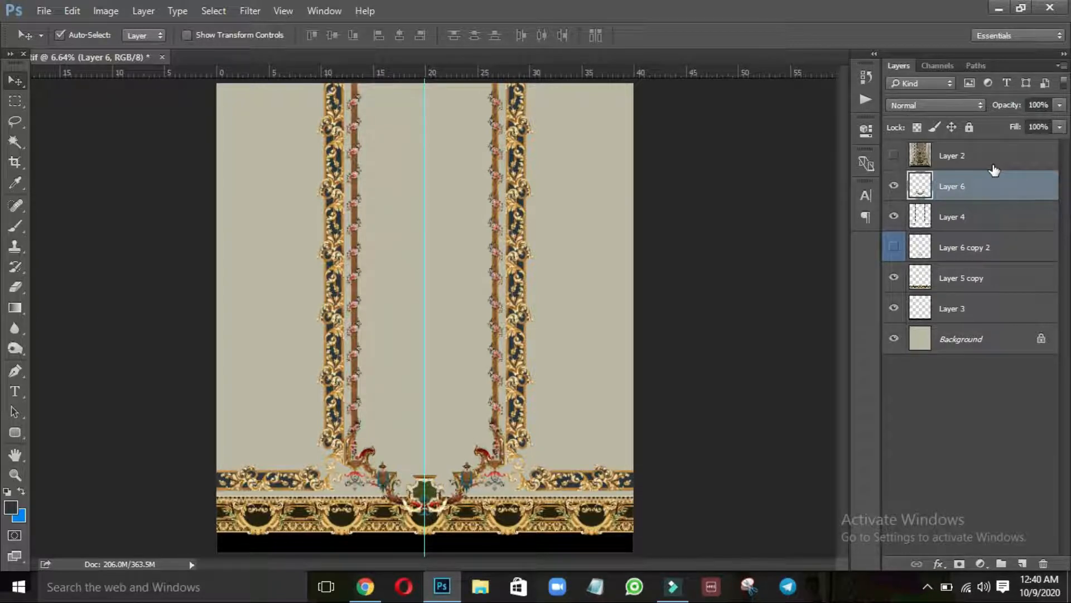
# Compare the built borders with the reference design in Layer 2 by showing it temporarily
pyautogui.click(893, 159)
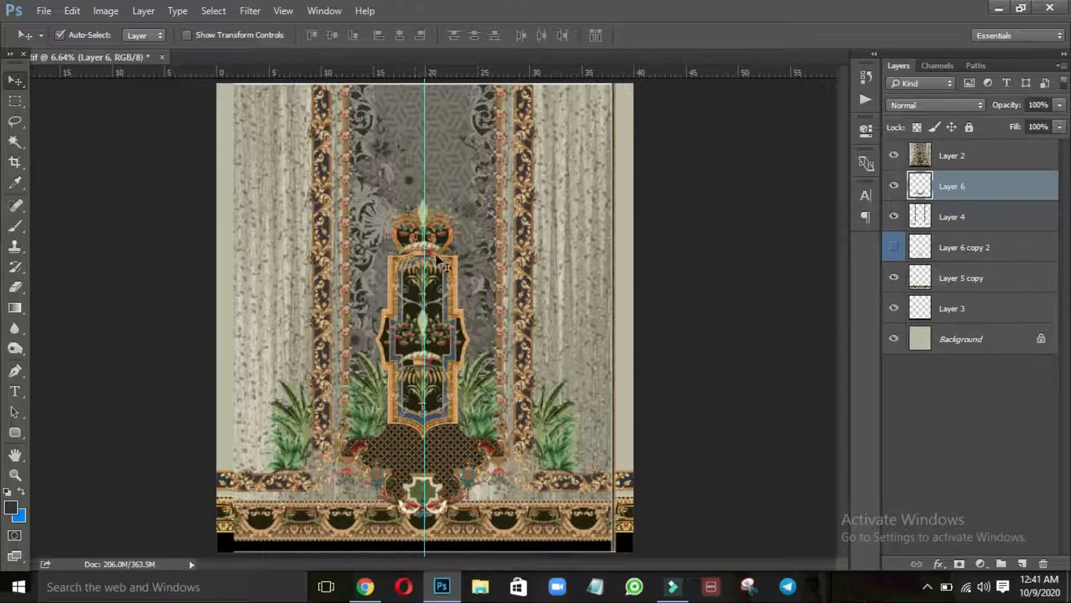
pyautogui.click(895, 156)
pyautogui.click(894, 156)
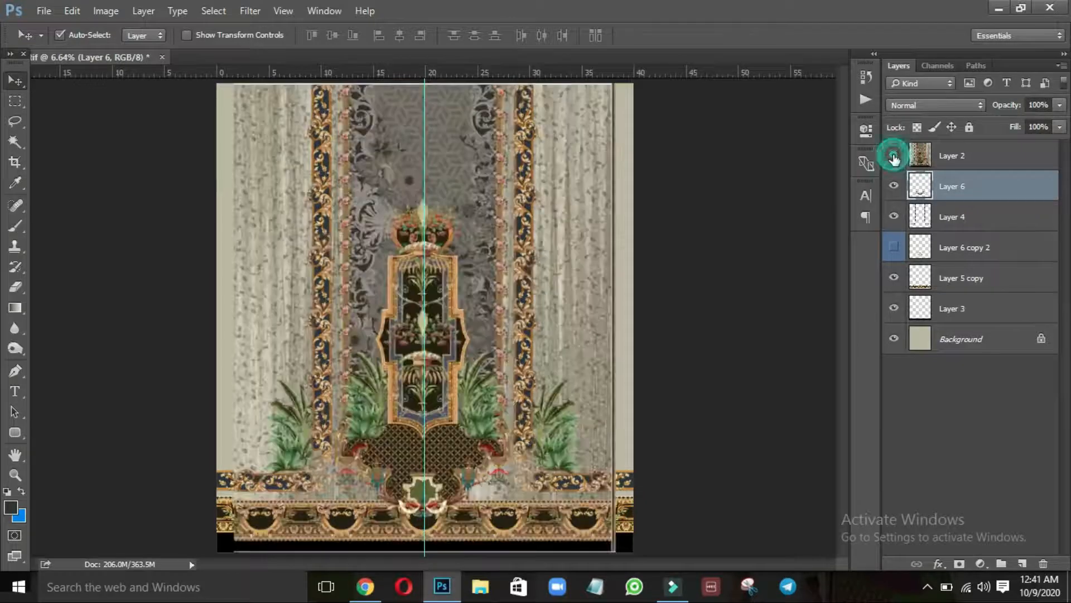
pyautogui.click(894, 156)
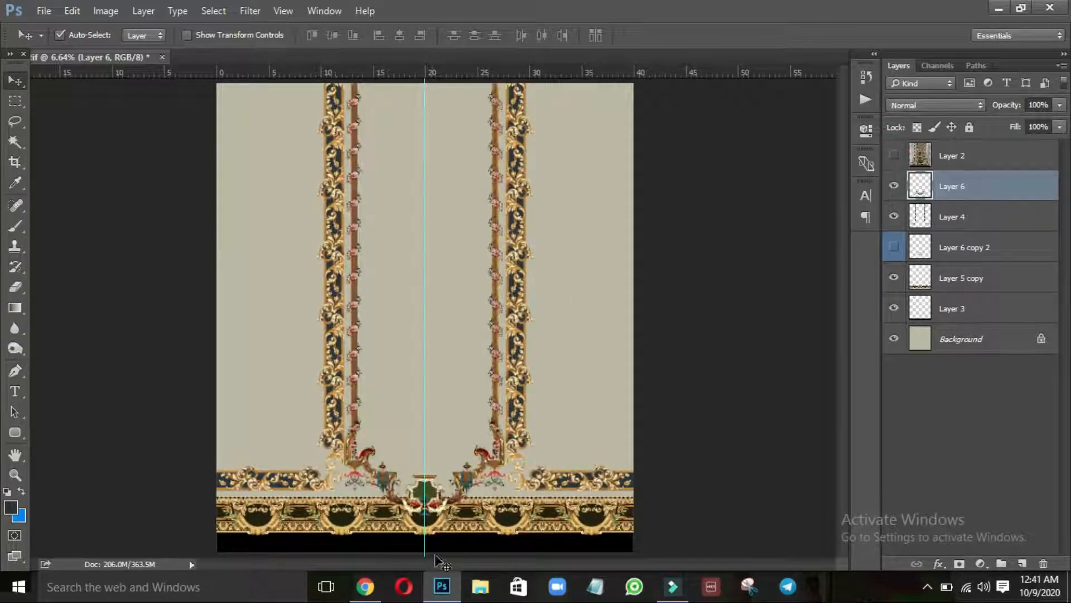
# Switch to File Explorer and open the rUtcnrcTUr image from the Ladies Dress Chawla design folder in Photoshop
pyautogui.click(480, 590)
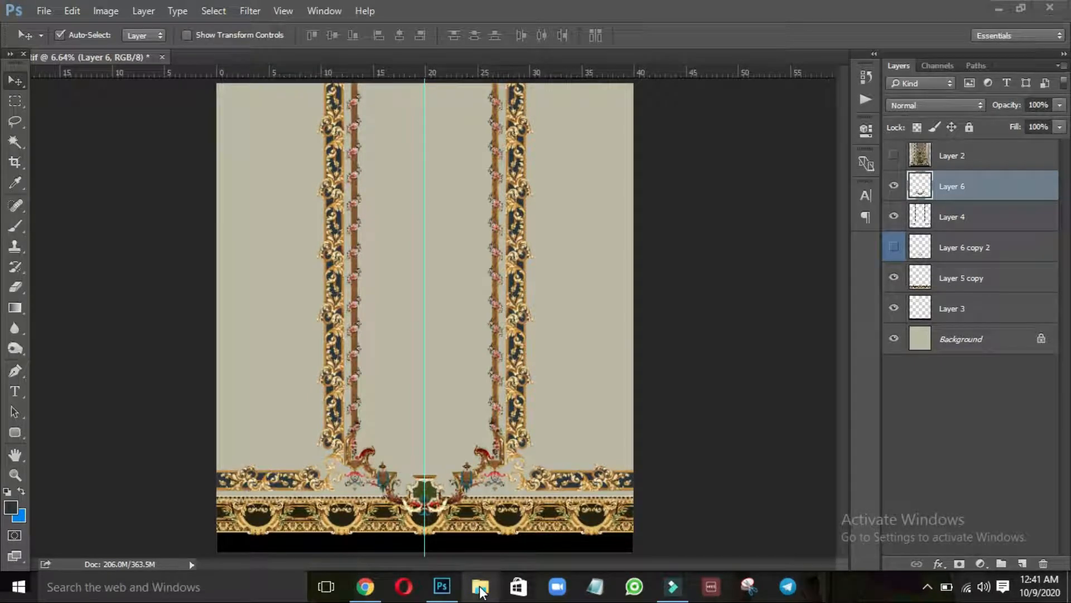
pyautogui.rightClick(479, 590)
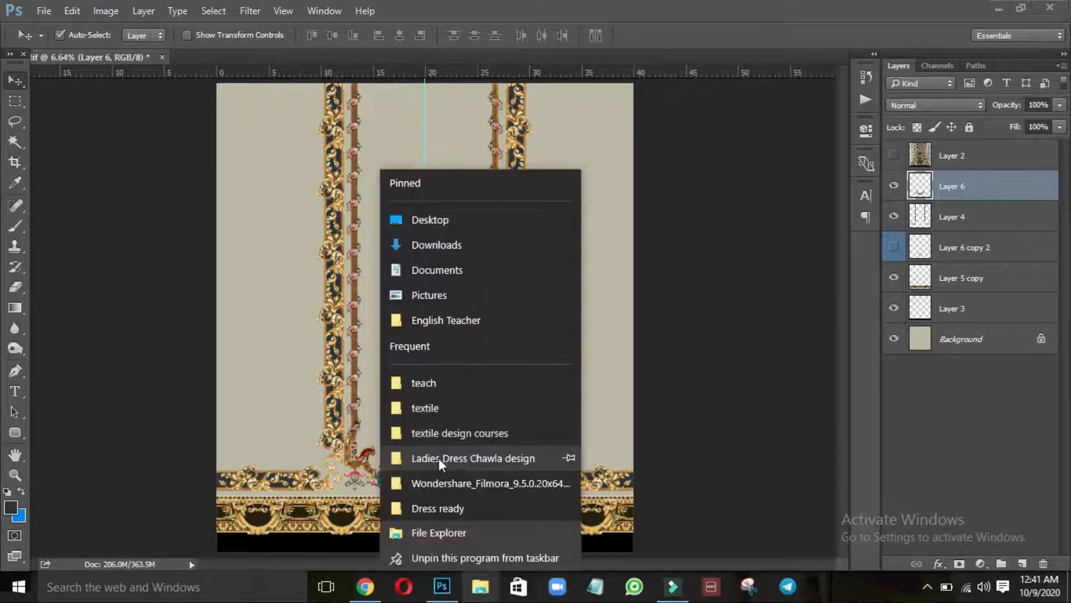
pyautogui.click(484, 456)
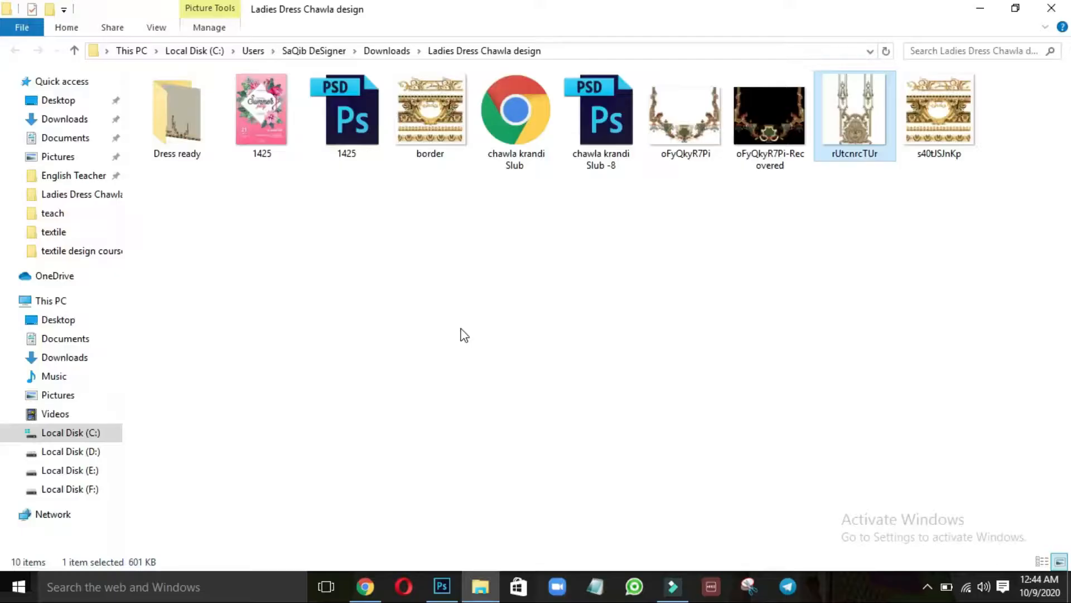
pyautogui.press('alt')
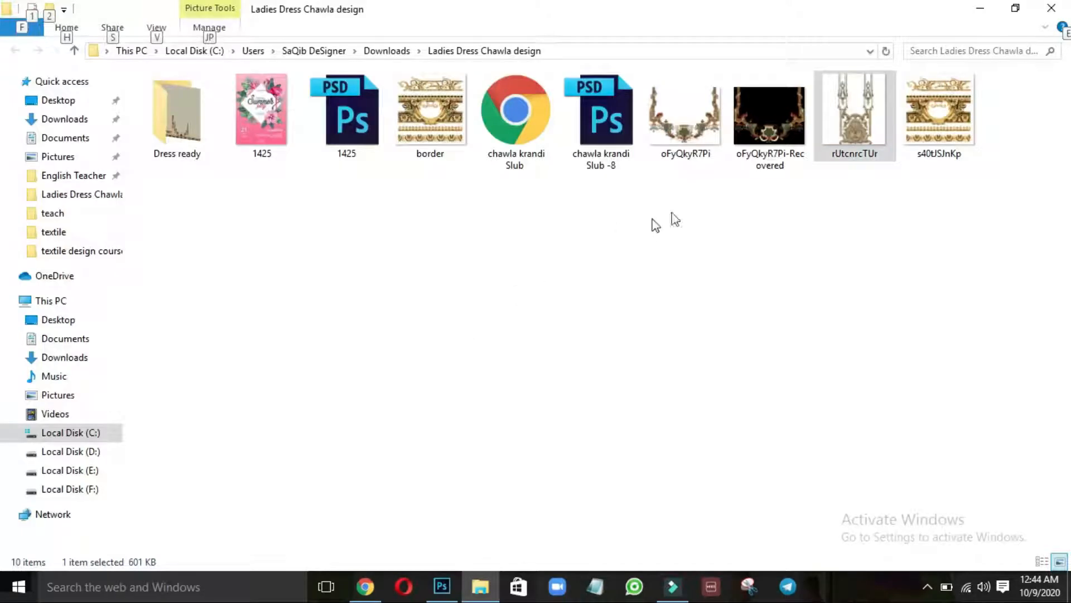
pyautogui.click(862, 113)
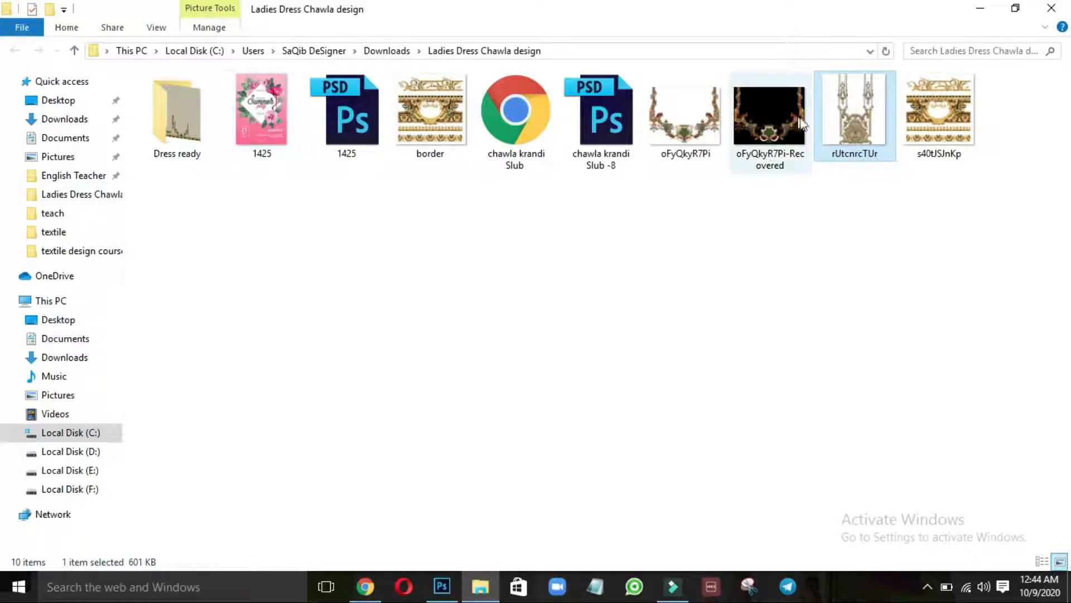
pyautogui.moveTo(853, 121); pyautogui.dragTo(923, 261)
pyautogui.hotkey('alt', 'Tab')
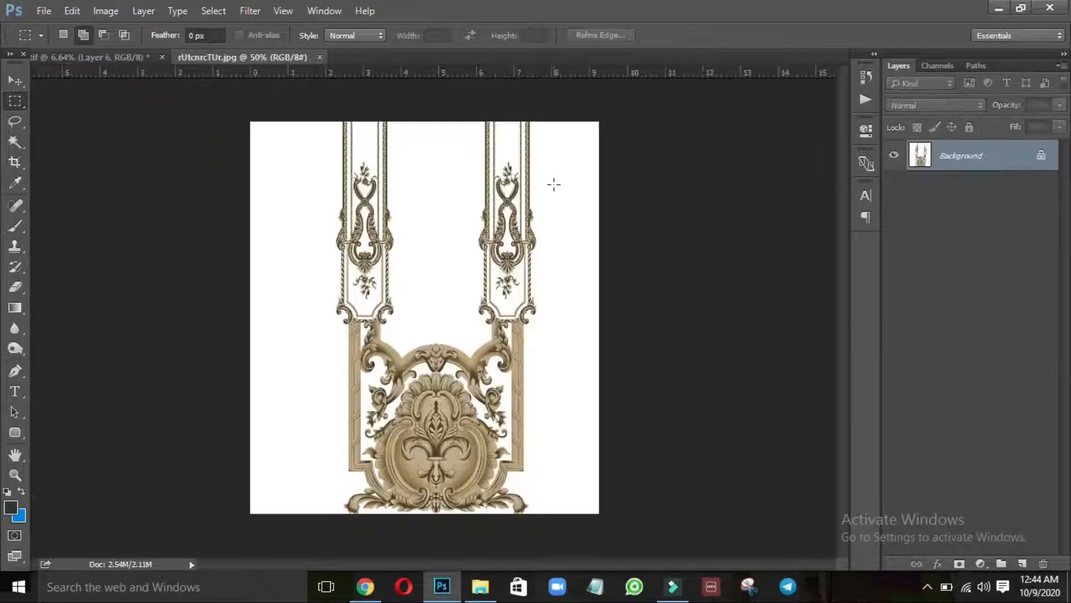
# Resample the rUtcnrcTUr image to a resolution of 300 pixels/inch
pyautogui.hotkey('ctrl', 'alt', 'i')
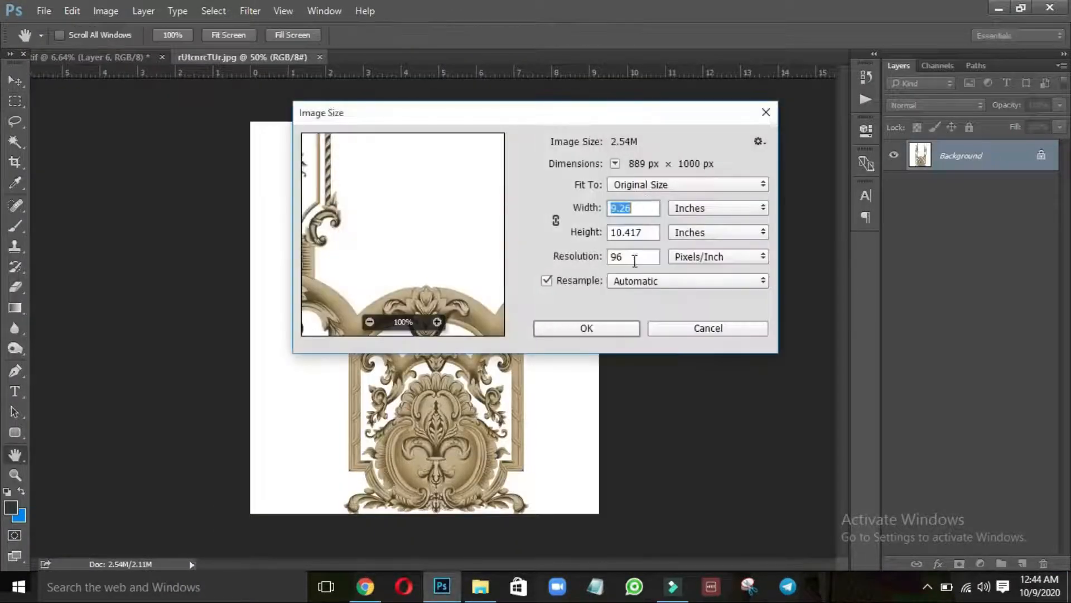
pyautogui.doubleClick(633, 257)
pyautogui.write('300')
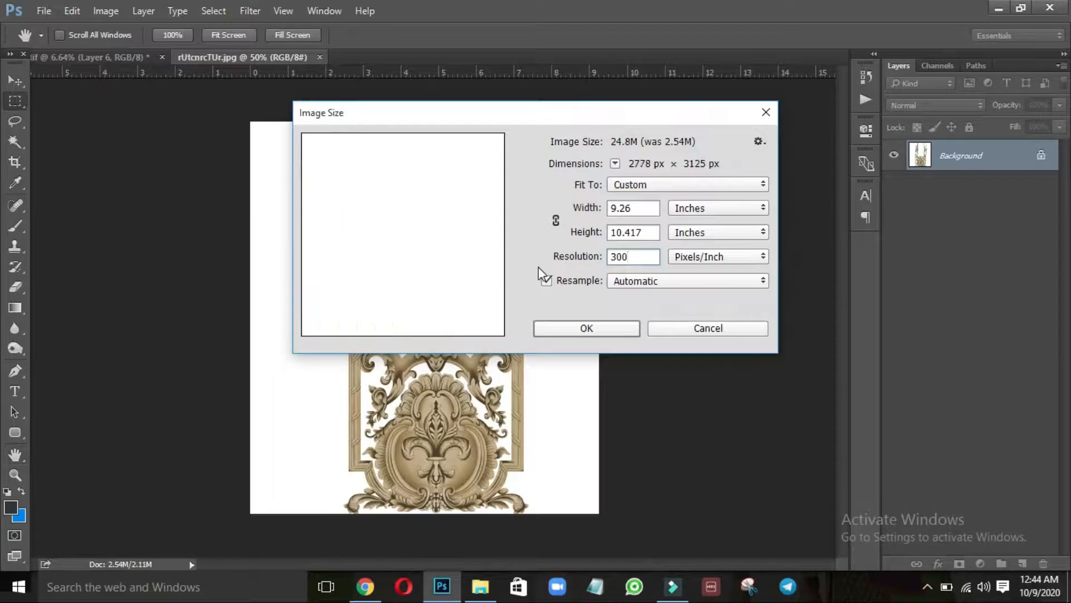
pyautogui.press('Return')
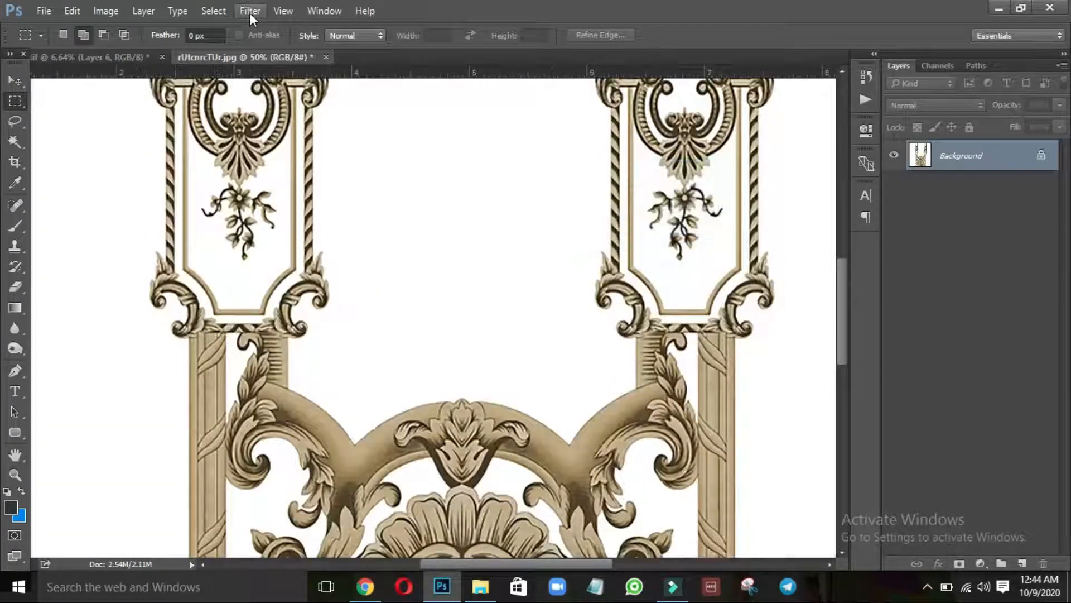
# Apply a Surface Blur with radius 5 pixels and threshold 14 levels to the ornament image
pyautogui.click(249, 12)
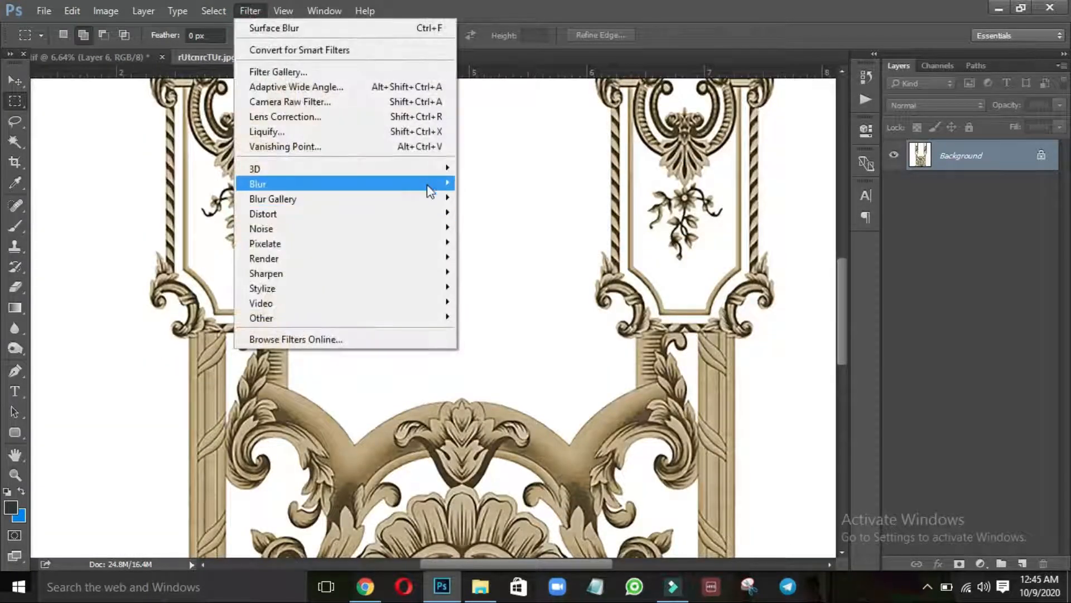
pyautogui.moveTo(430, 184)
pyautogui.click(483, 332)
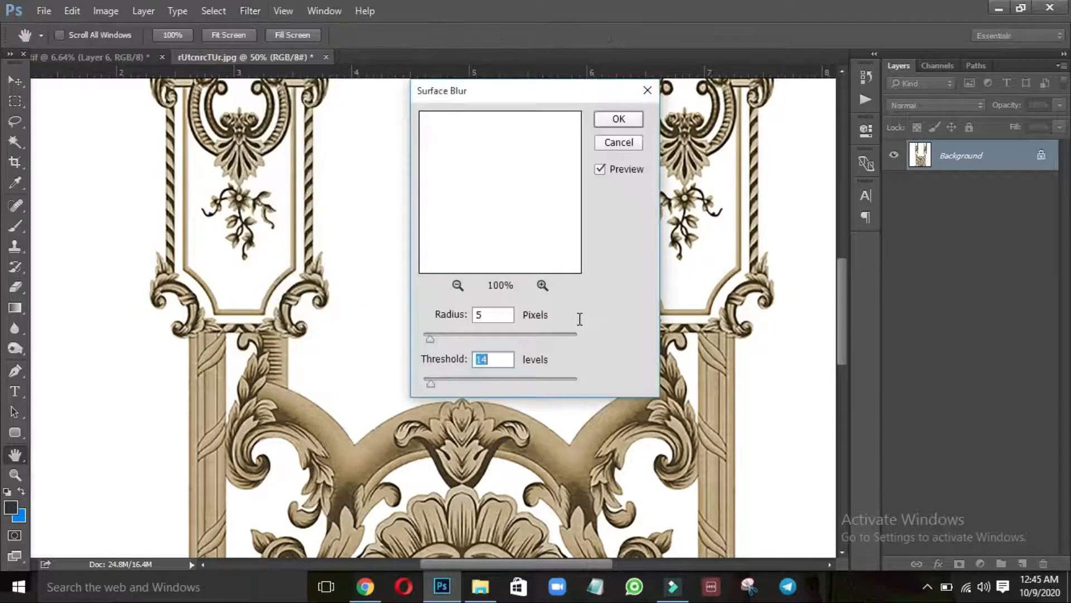
pyautogui.click(618, 119)
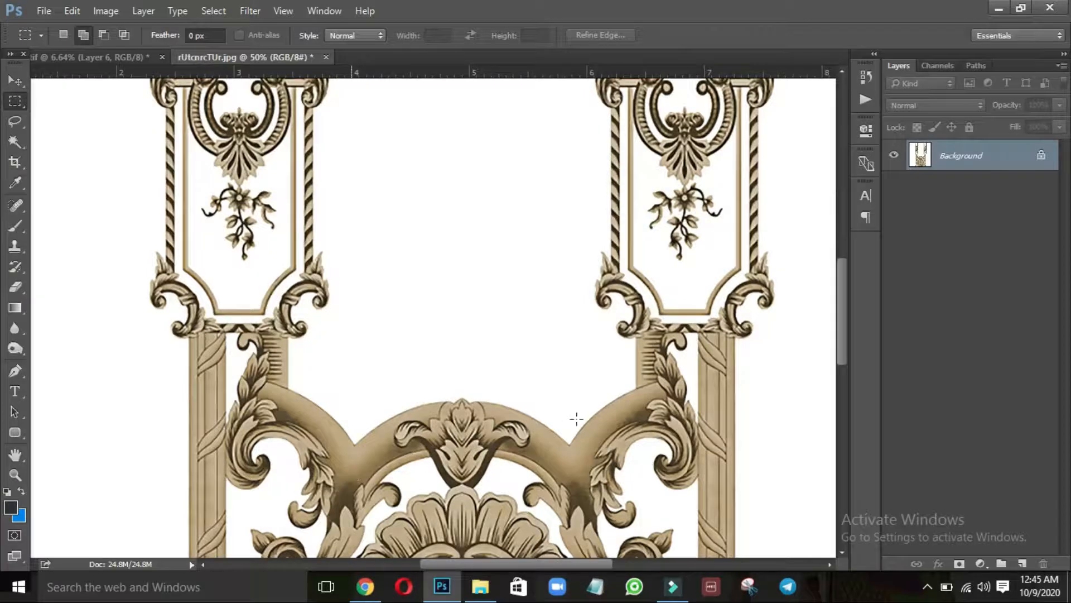
# Duplicate the ornament onto a new layer, fill the Background with the dark foreground colour, and make Layer 1 active
pyautogui.hotkey('ctrl', '0')
pyautogui.hotkey('ctrl', 'j')
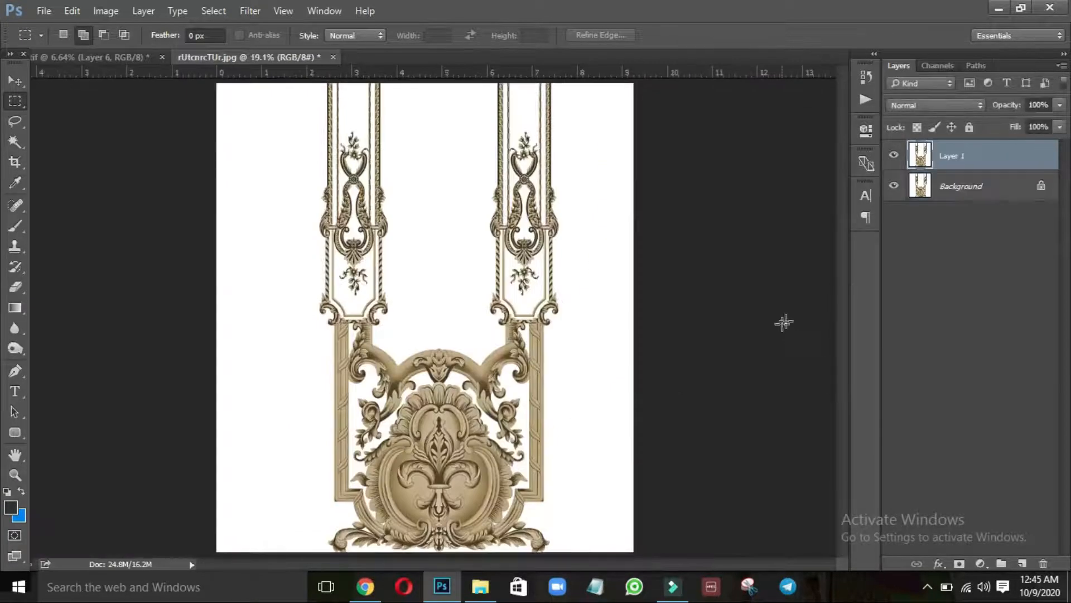
pyautogui.click(985, 188)
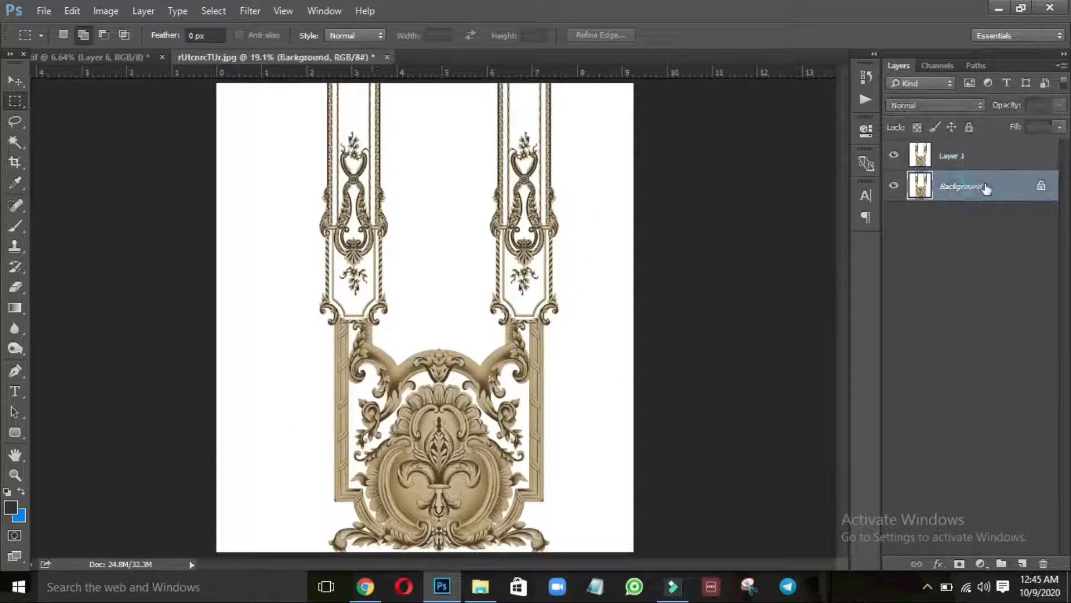
pyautogui.hotkey('alt', 'BackSpace')
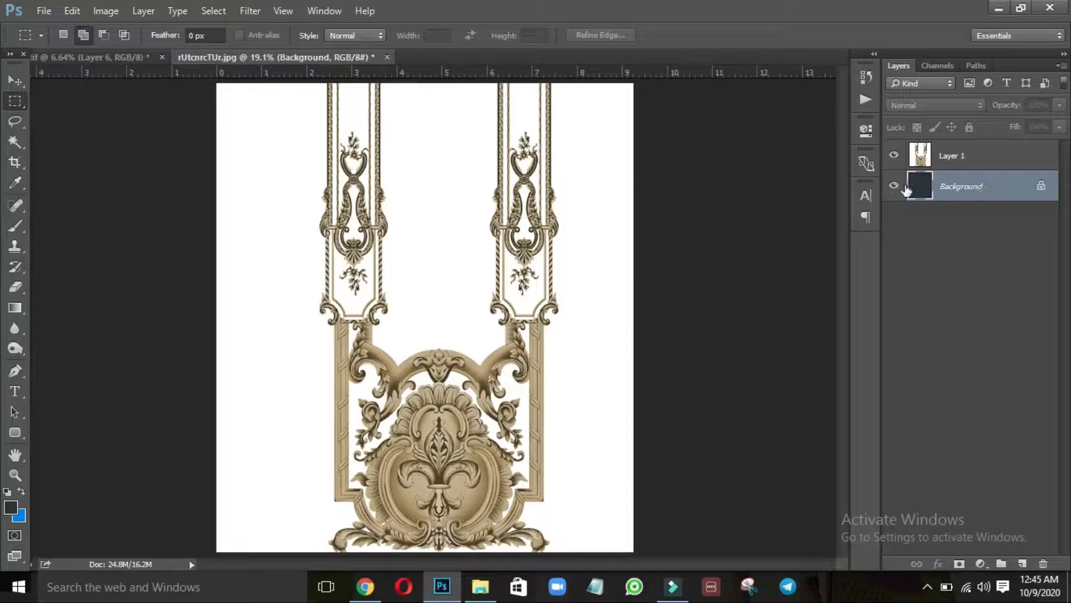
pyautogui.click(1026, 152)
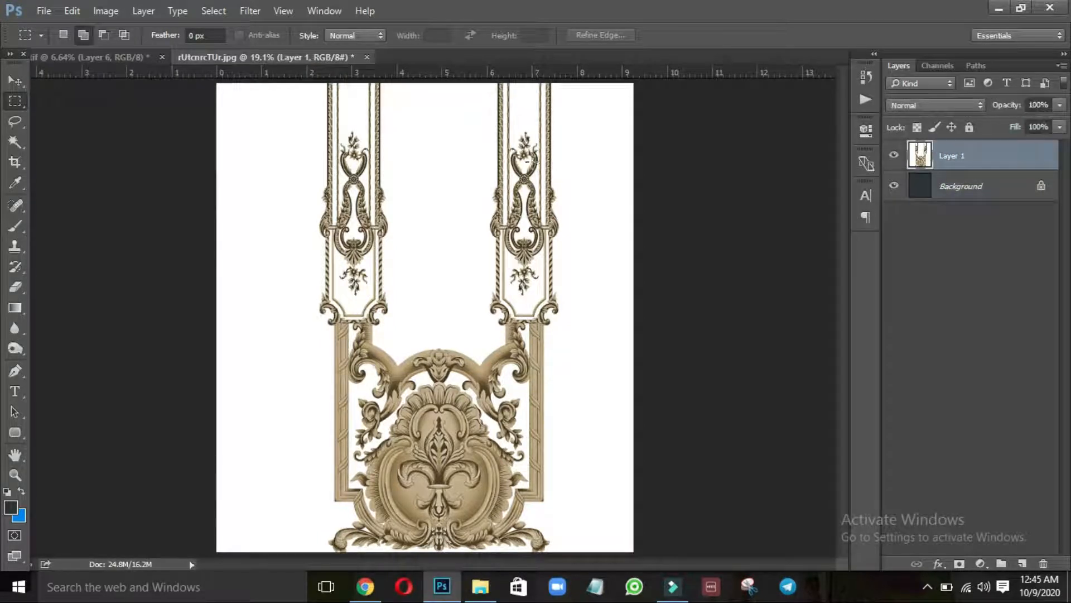
# Select all the white around and inside the ornament on Layer 1 with the Magic Wand, Tolerance 32 and Contiguous off
pyautogui.press('w')
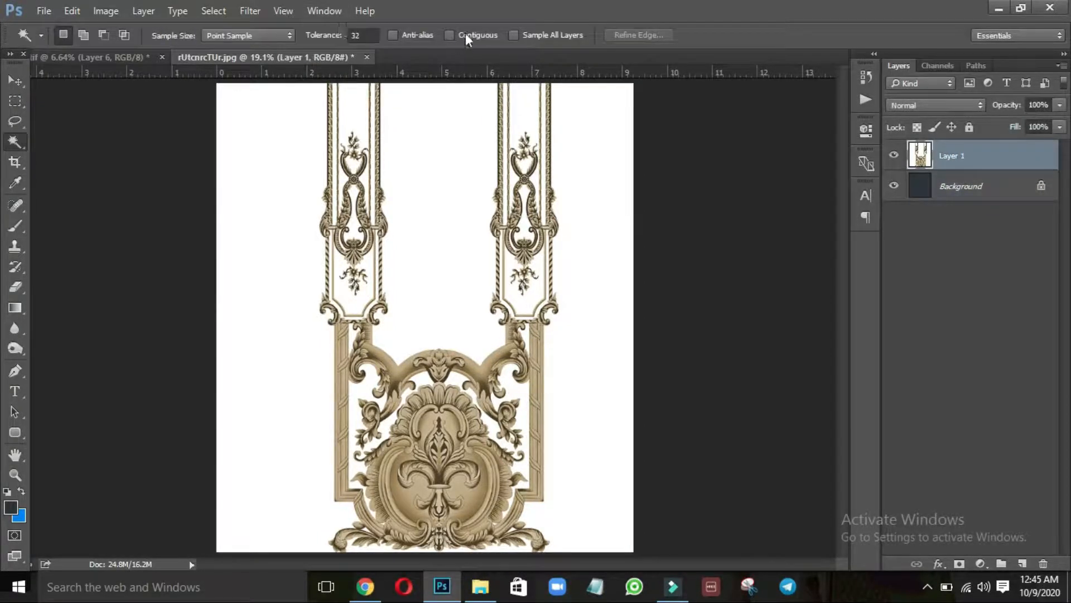
pyautogui.click(450, 35)
pyautogui.click(427, 168)
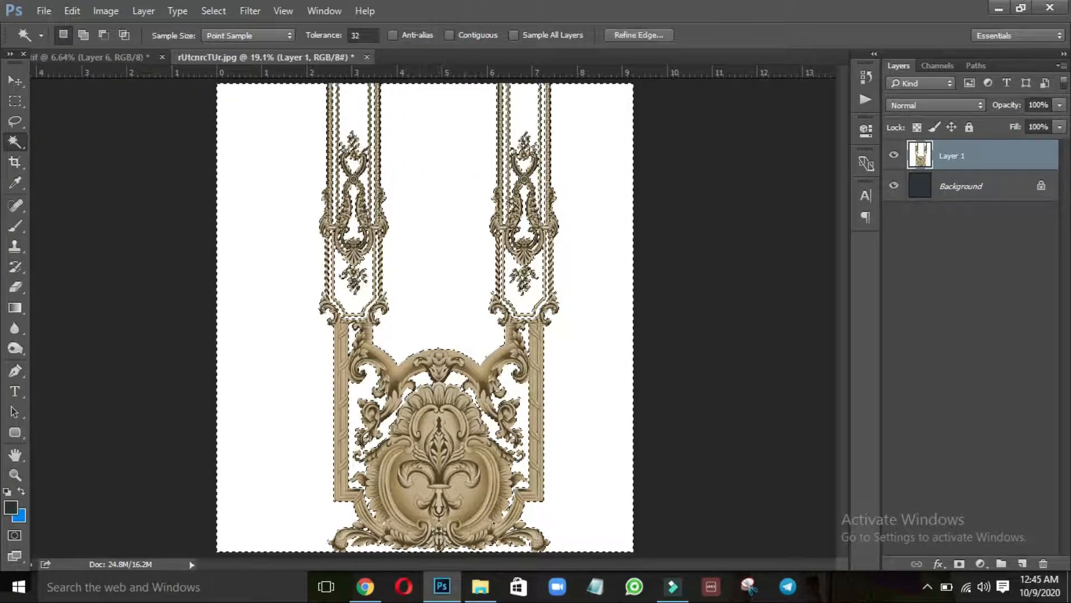
# Subtract stray selected spots inside the upper post's scrolls, rosette and side leaves with the Elliptical Marquee
pyautogui.moveTo(435, 137); pyautogui.dragTo(452, 138)
pyautogui.press('m')
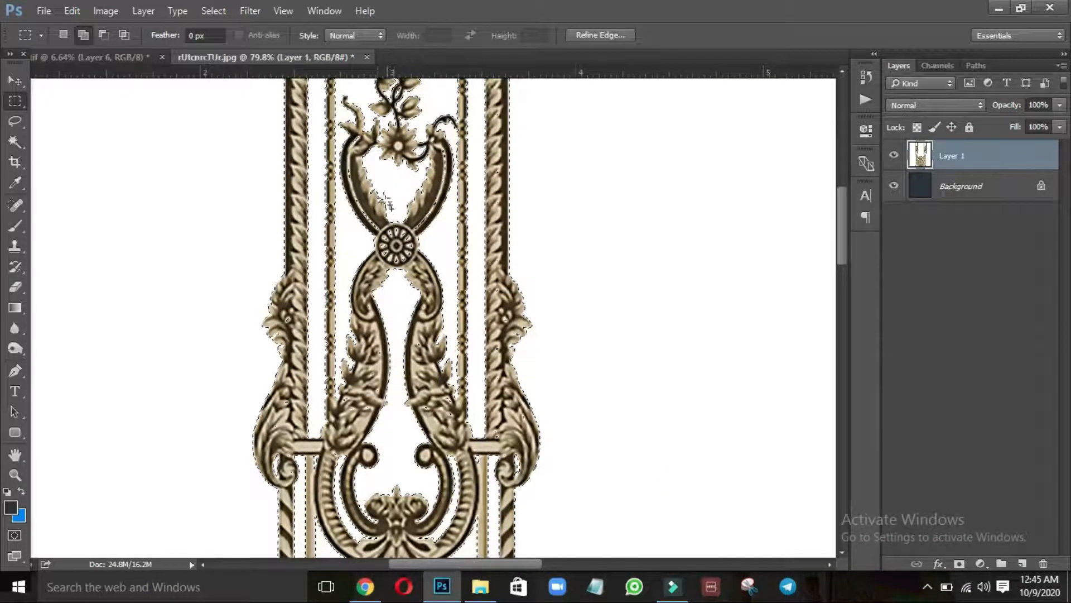
pyautogui.hotkey('shift', 'm')
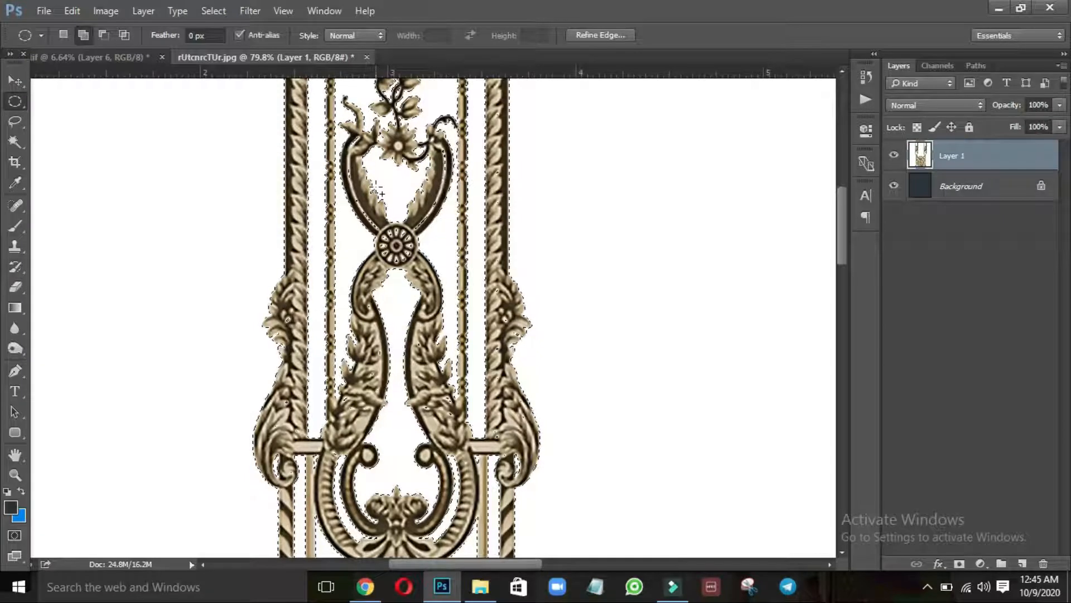
pyautogui.click(83, 35)
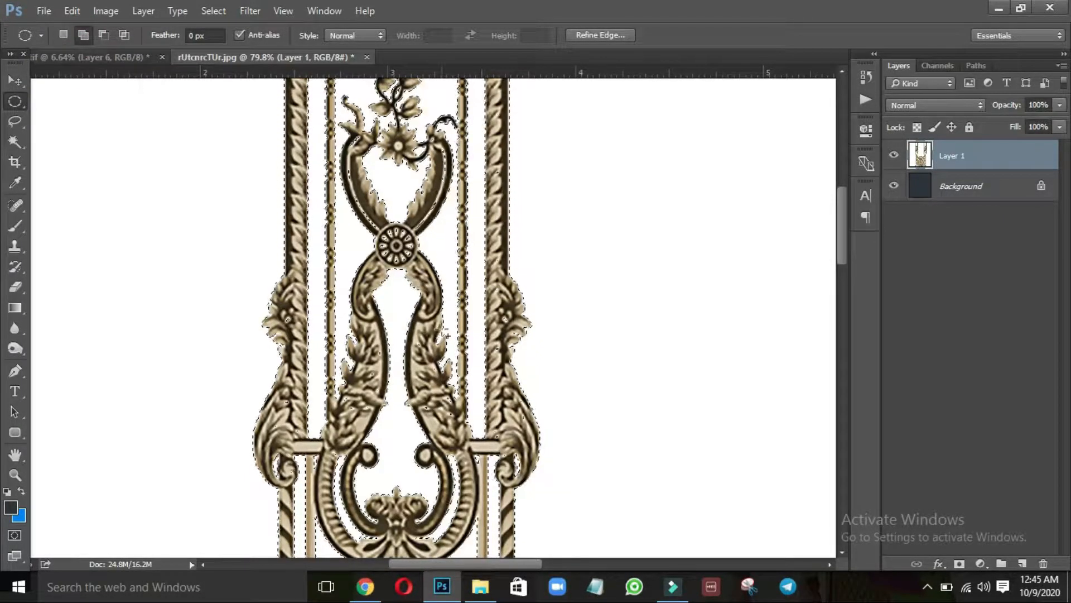
pyautogui.moveTo(426, 334); pyautogui.dragTo(512, 371)
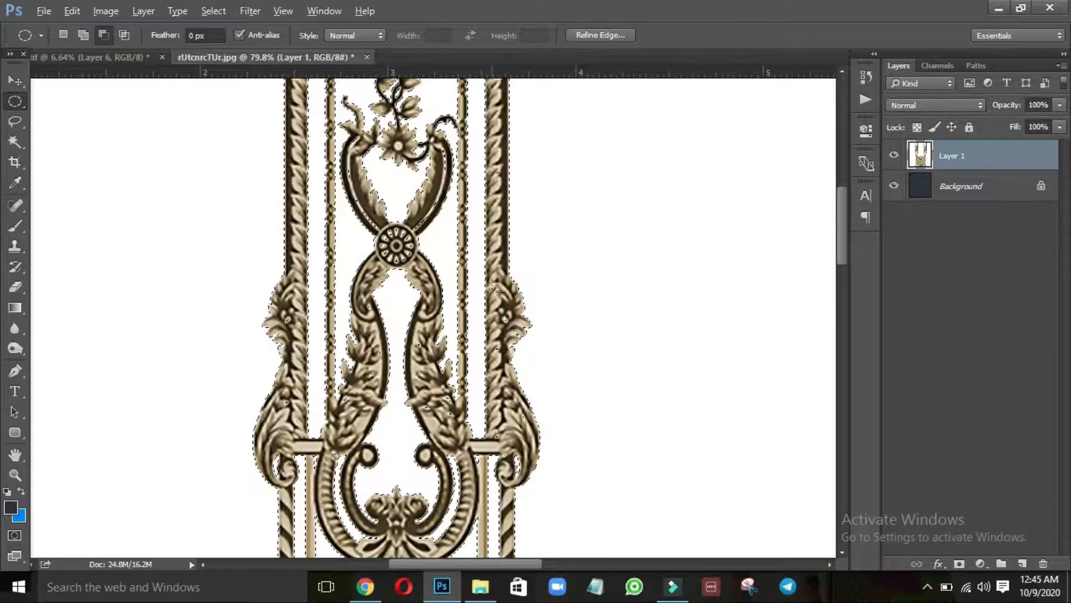
pyautogui.moveTo(491, 280); pyautogui.dragTo(513, 340)
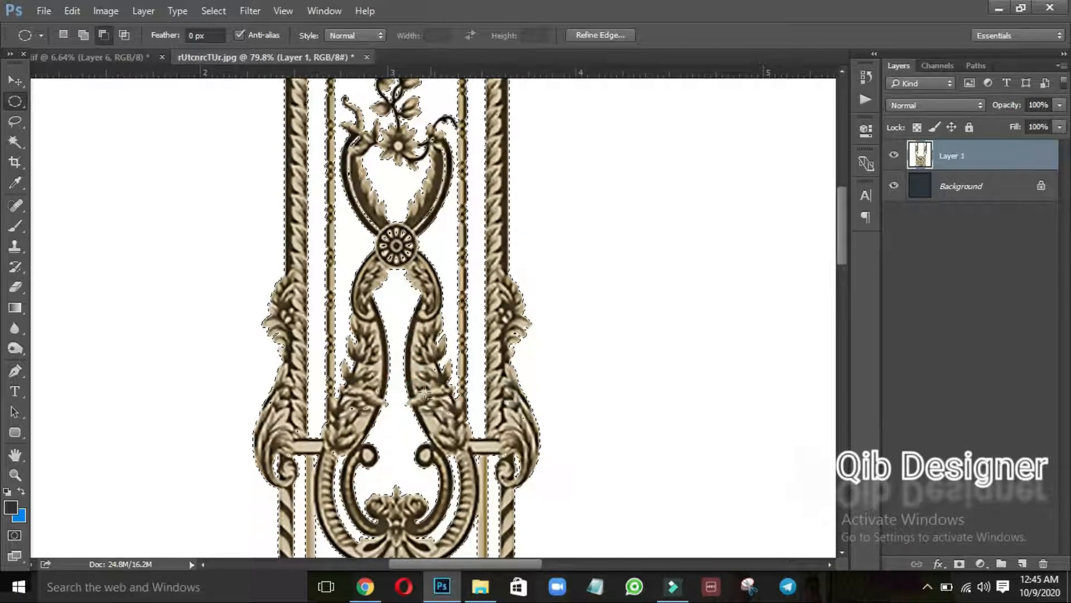
pyautogui.moveTo(423, 389); pyautogui.dragTo(455, 422)
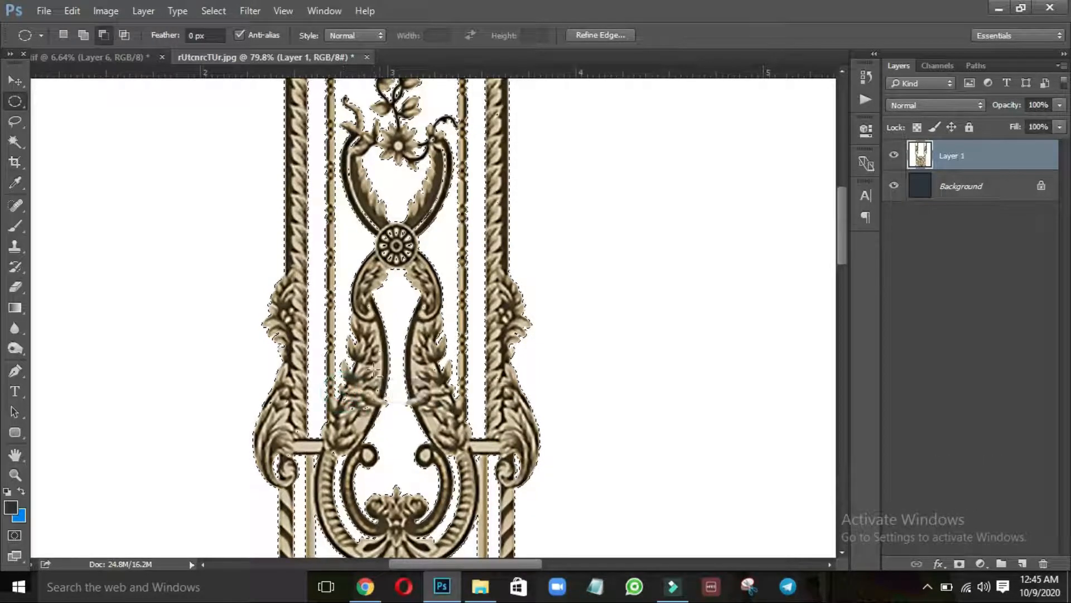
pyautogui.moveTo(385, 397); pyautogui.dragTo(385, 399)
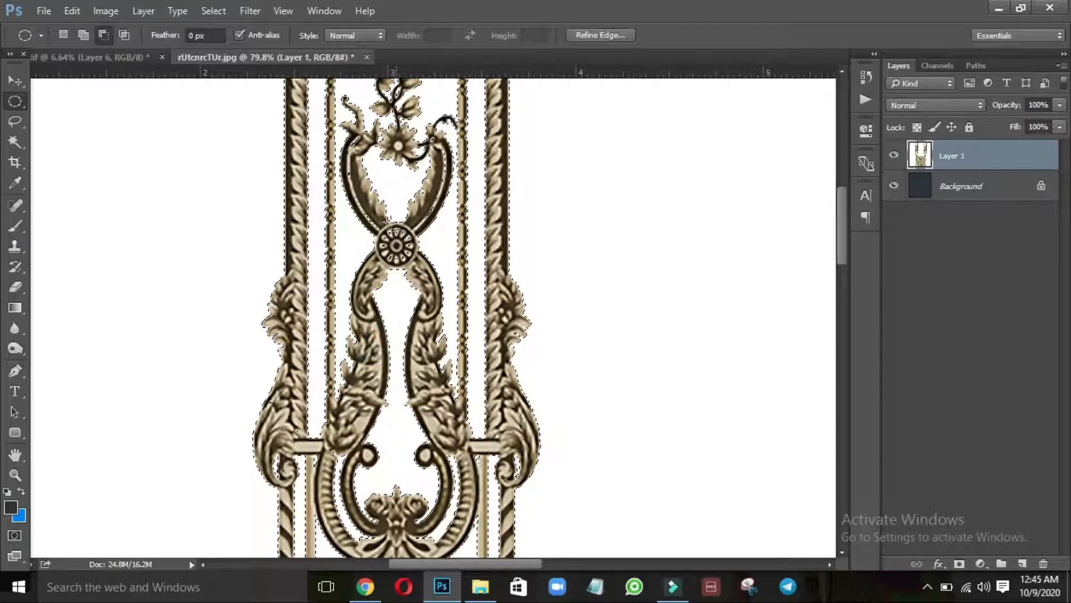
pyautogui.moveTo(410, 256); pyautogui.dragTo(416, 268)
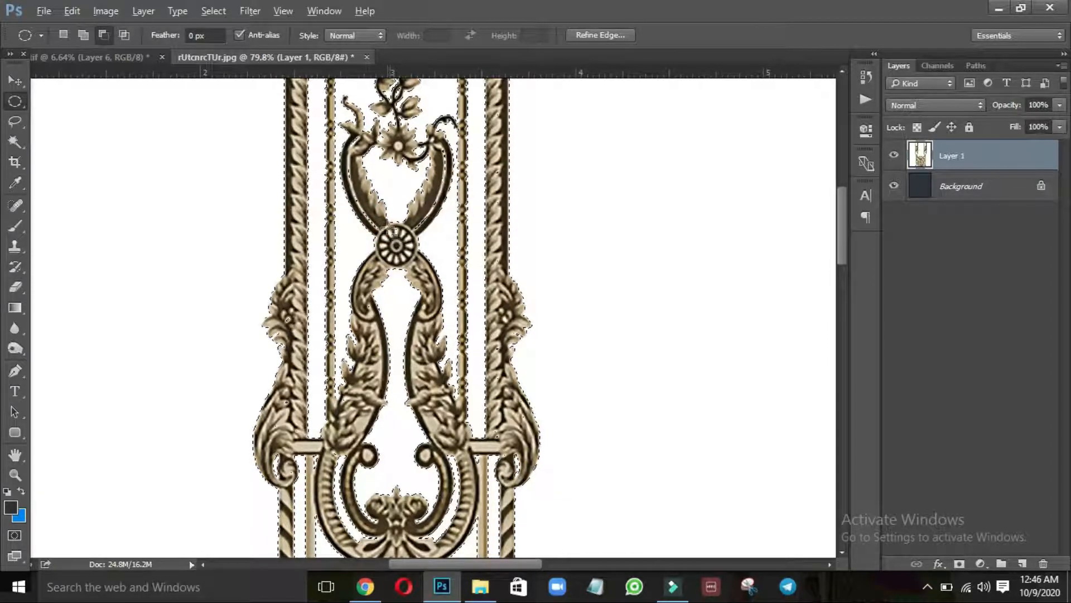
pyautogui.click(353, 189)
# Subtract stray selected areas from the heart-shaped scrolls, rosette and flower tips of the upper post with the Lasso
pyautogui.hotkey('shift', 'l')
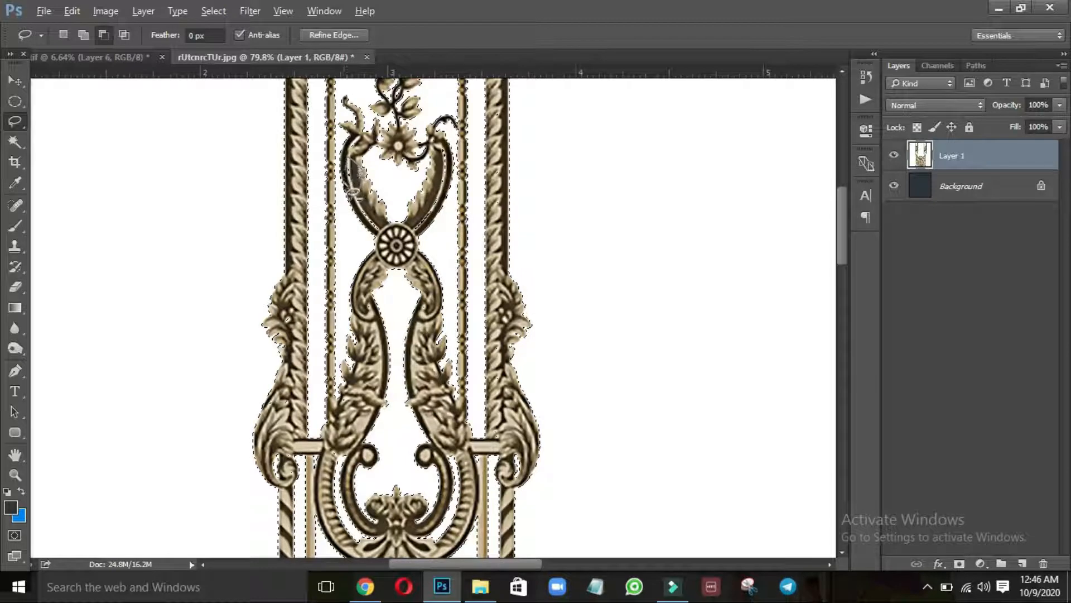
pyautogui.moveTo(344, 212)
pyautogui.mouseDown()
pyautogui.moveTo(394, 243)
pyautogui.moveTo(359, 208)
pyautogui.moveTo(387, 229)
pyautogui.moveTo(359, 200)
pyautogui.mouseUp()
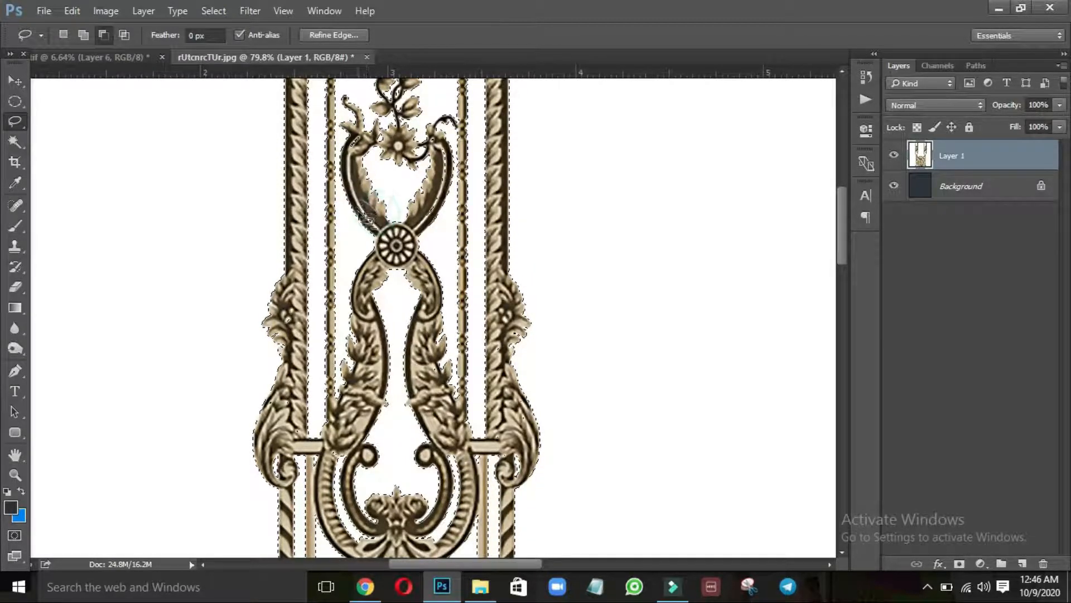
pyautogui.moveTo(417, 215); pyautogui.dragTo(416, 229)
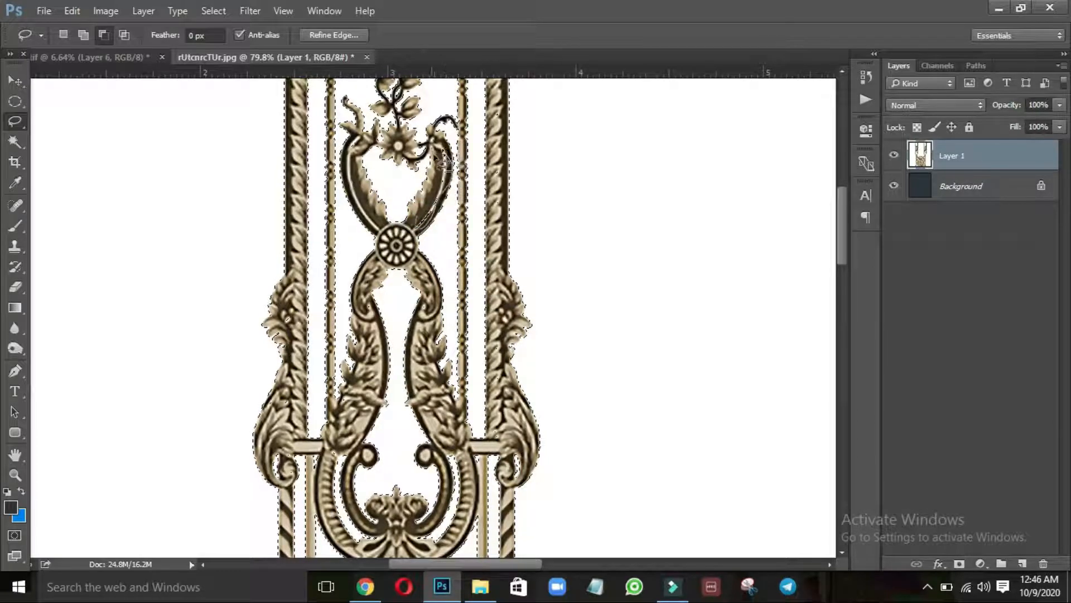
pyautogui.moveTo(445, 163); pyautogui.dragTo(441, 207)
pyautogui.moveTo(381, 263)
pyautogui.mouseDown()
pyautogui.moveTo(389, 226)
pyautogui.moveTo(400, 239)
pyautogui.mouseUp()
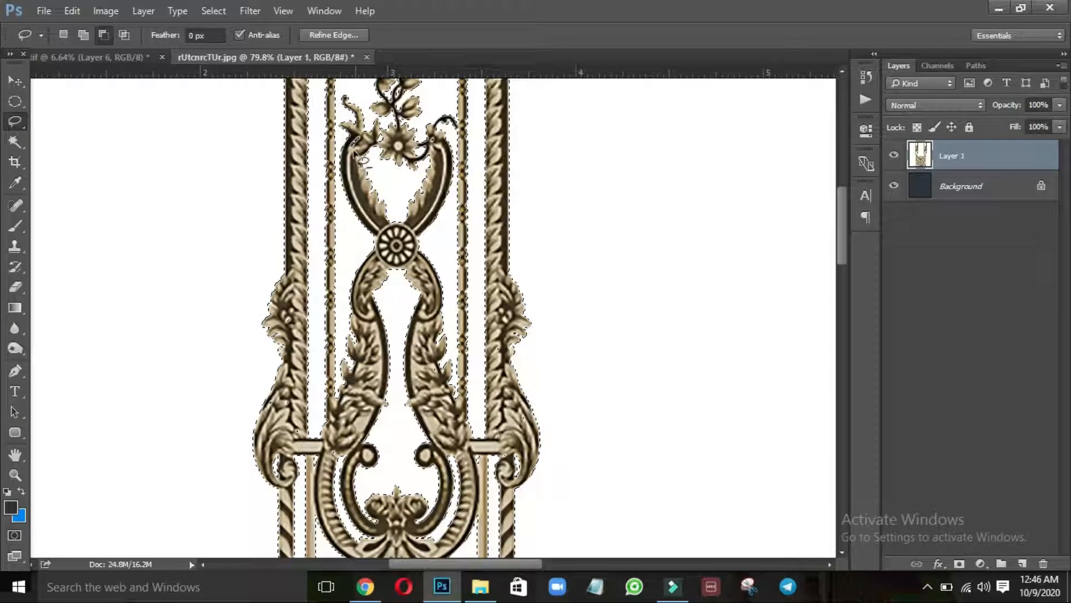
pyautogui.moveTo(348, 149); pyautogui.dragTo(368, 144)
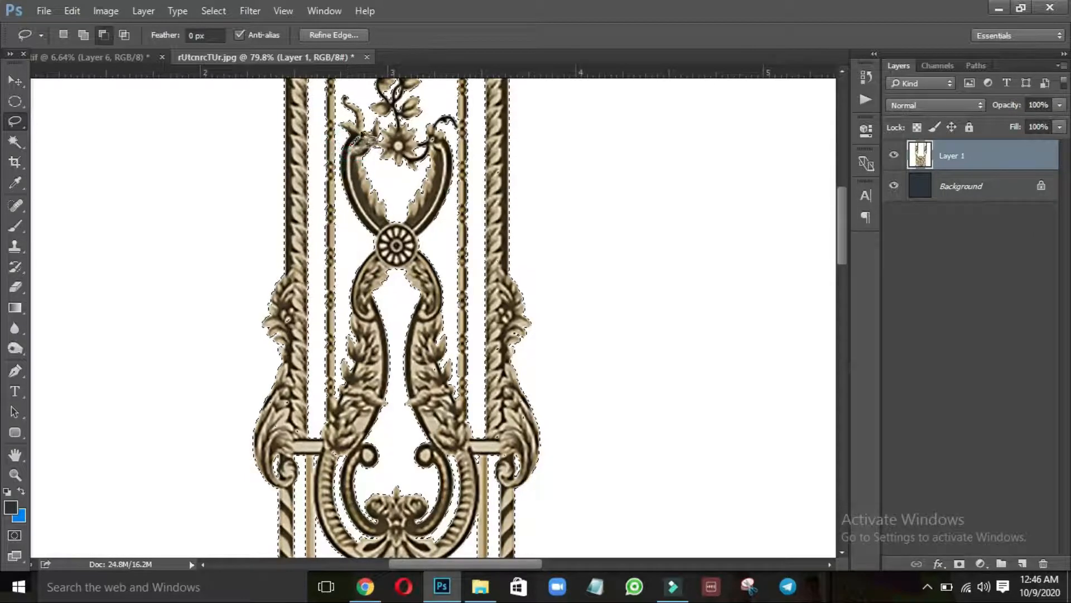
pyautogui.moveTo(459, 147)
pyautogui.mouseDown()
pyautogui.moveTo(442, 132)
pyautogui.moveTo(427, 137)
pyautogui.mouseUp()
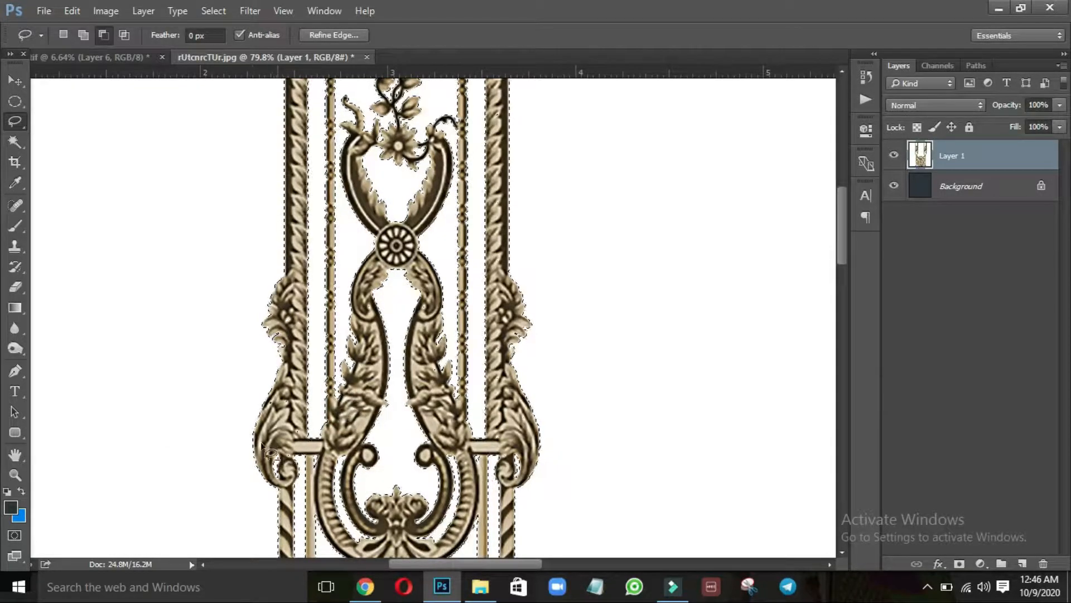
# Subtract the remaining stray spots from the leaf carvings on both outer columns of the post with the Lasso
pyautogui.moveTo(262, 443); pyautogui.dragTo(281, 449)
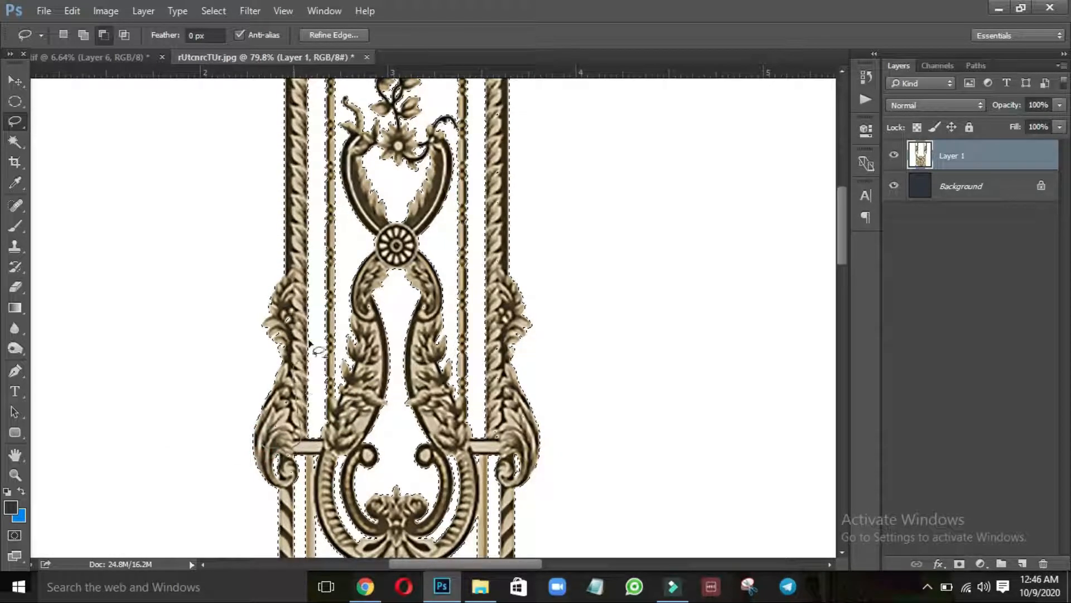
pyautogui.moveTo(299, 310); pyautogui.dragTo(292, 300)
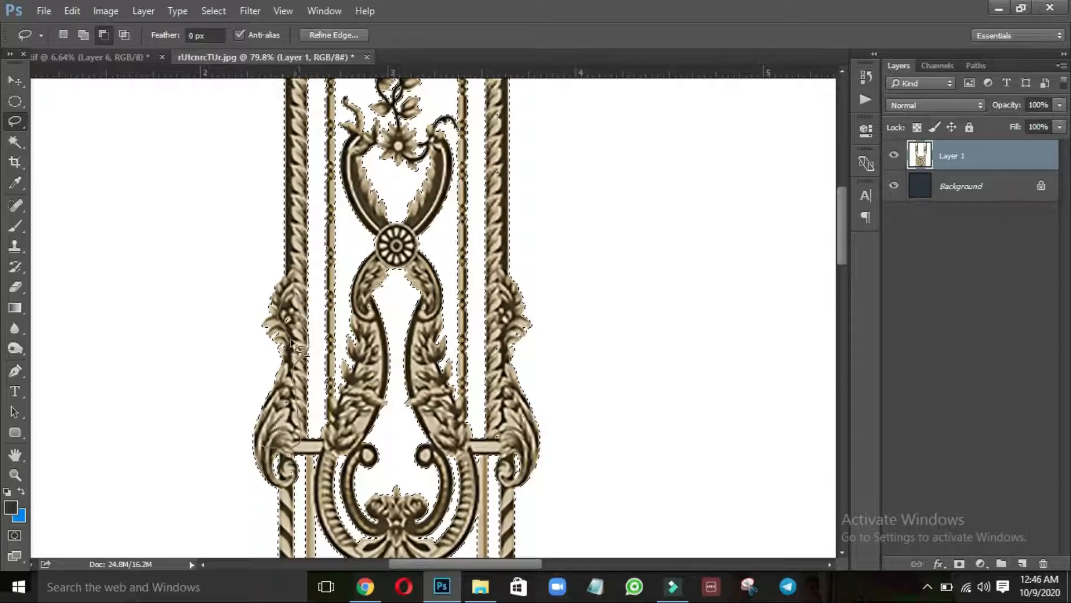
pyautogui.moveTo(292, 341); pyautogui.dragTo(263, 438)
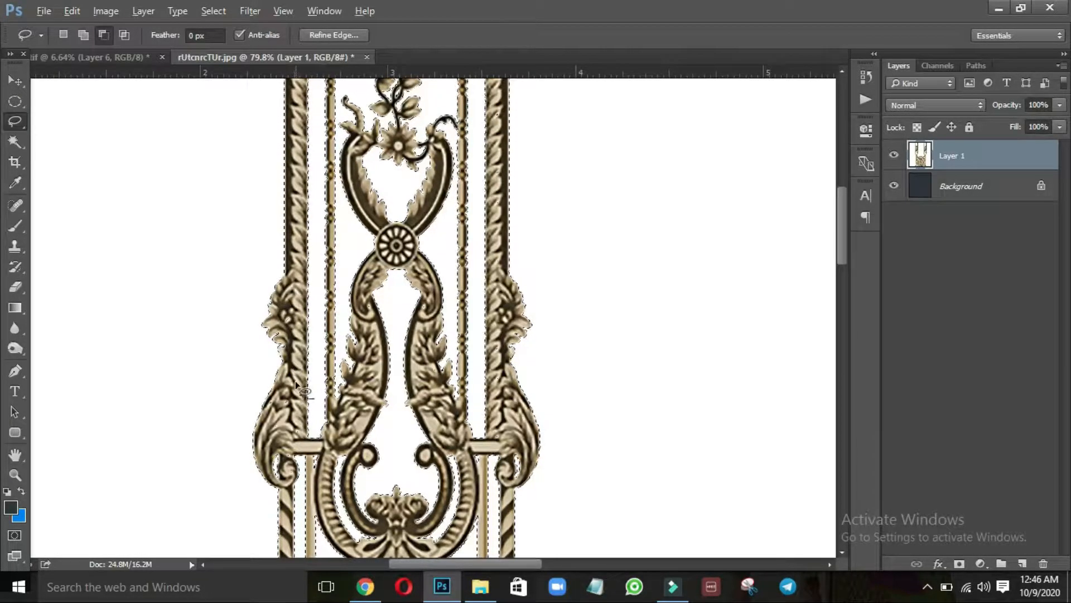
pyautogui.moveTo(293, 379)
pyautogui.mouseDown()
pyautogui.moveTo(297, 312)
pyautogui.moveTo(284, 305)
pyautogui.moveTo(303, 399)
pyautogui.moveTo(296, 439)
pyautogui.moveTo(280, 448)
pyautogui.moveTo(266, 442)
pyautogui.moveTo(270, 415)
pyautogui.moveTo(301, 396)
pyautogui.mouseUp()
pyautogui.moveTo(303, 447)
pyautogui.mouseDown()
pyautogui.moveTo(303, 419)
pyautogui.moveTo(301, 444)
pyautogui.moveTo(274, 420)
pyautogui.moveTo(276, 405)
pyautogui.mouseUp()
pyautogui.moveTo(276, 402)
pyautogui.mouseDown()
pyautogui.moveTo(278, 414)
pyautogui.moveTo(292, 406)
pyautogui.mouseUp()
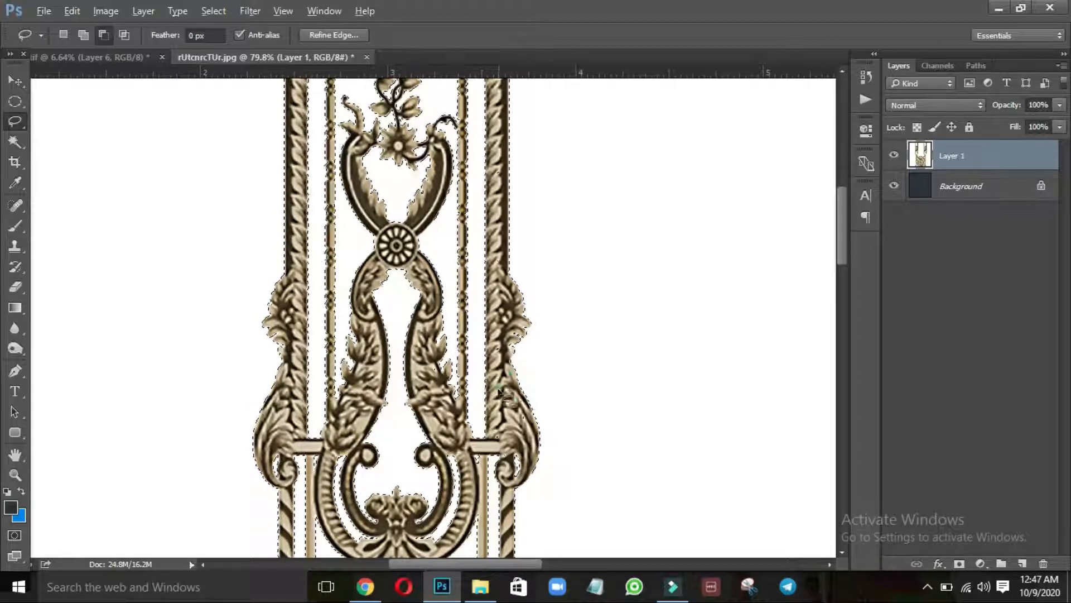
pyautogui.moveTo(501, 384)
pyautogui.mouseDown()
pyautogui.moveTo(491, 444)
pyautogui.moveTo(509, 450)
pyautogui.moveTo(539, 442)
pyautogui.moveTo(502, 383)
pyautogui.mouseUp()
pyautogui.moveTo(488, 337)
pyautogui.mouseDown()
pyautogui.moveTo(505, 370)
pyautogui.moveTo(508, 340)
pyautogui.moveTo(523, 322)
pyautogui.moveTo(500, 300)
pyautogui.moveTo(491, 338)
pyautogui.mouseUp()
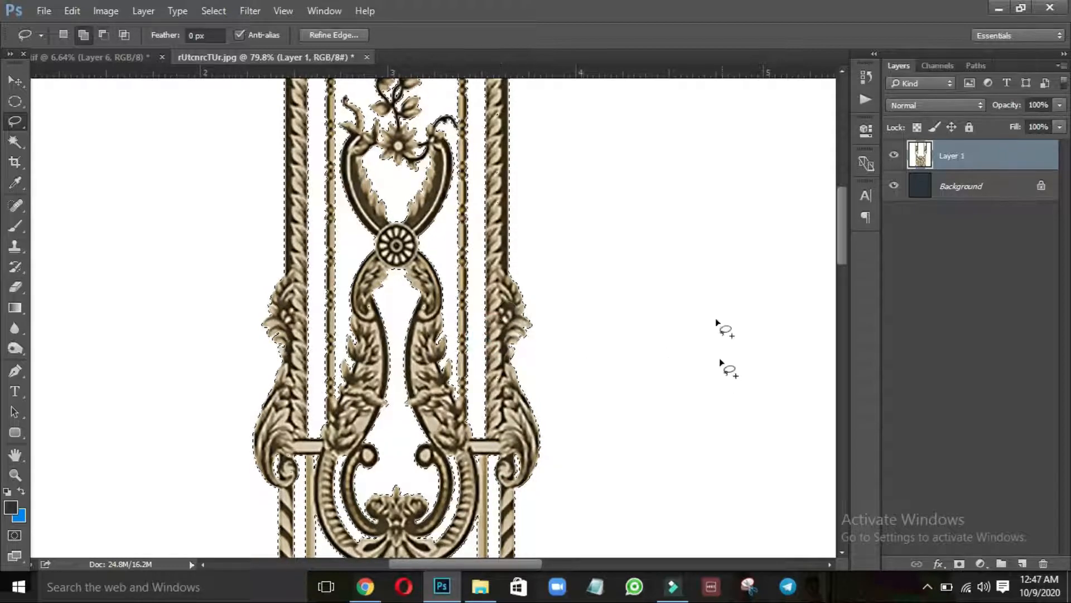
# Subtract stray selected spots from the floral scroll and base leaves of the large lower crest with the Lasso
pyautogui.moveTo(841, 230); pyautogui.dragTo(858, 402)
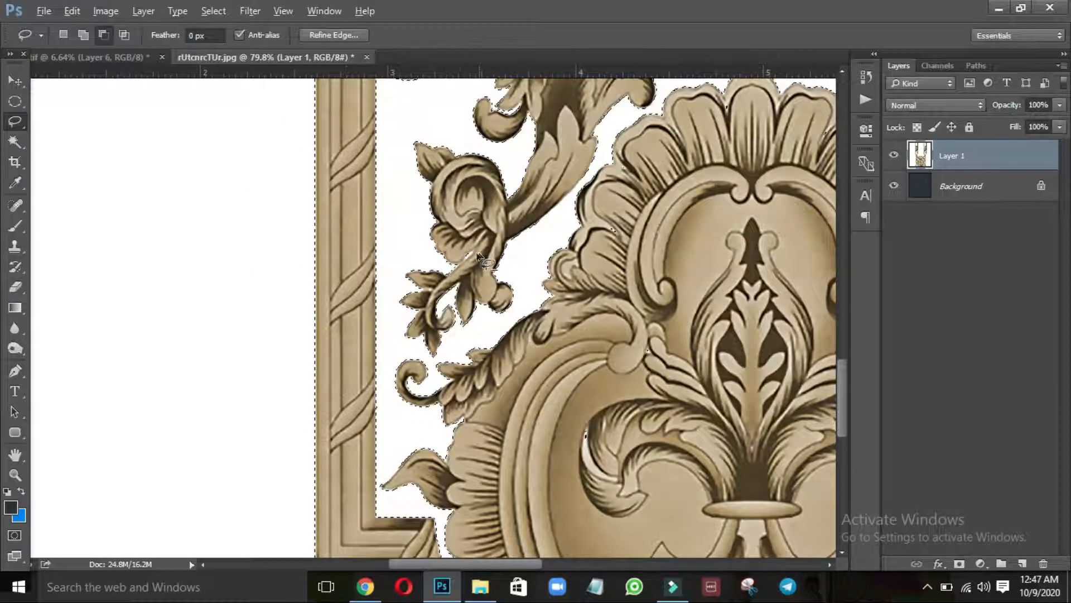
pyautogui.moveTo(472, 253)
pyautogui.mouseDown()
pyautogui.moveTo(461, 268)
pyautogui.moveTo(472, 251)
pyautogui.mouseUp()
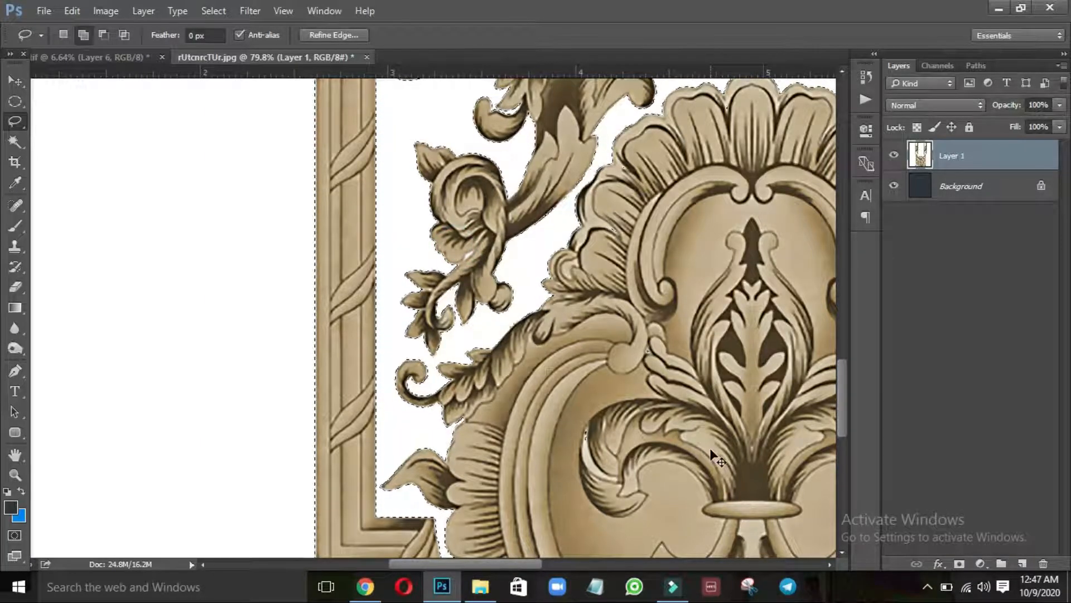
pyautogui.hotkey('ctrl', '-')
pyautogui.hotkey('ctrl', '-')
pyautogui.hotkey('ctrl', '-')
pyautogui.hotkey('ctrl', '-')
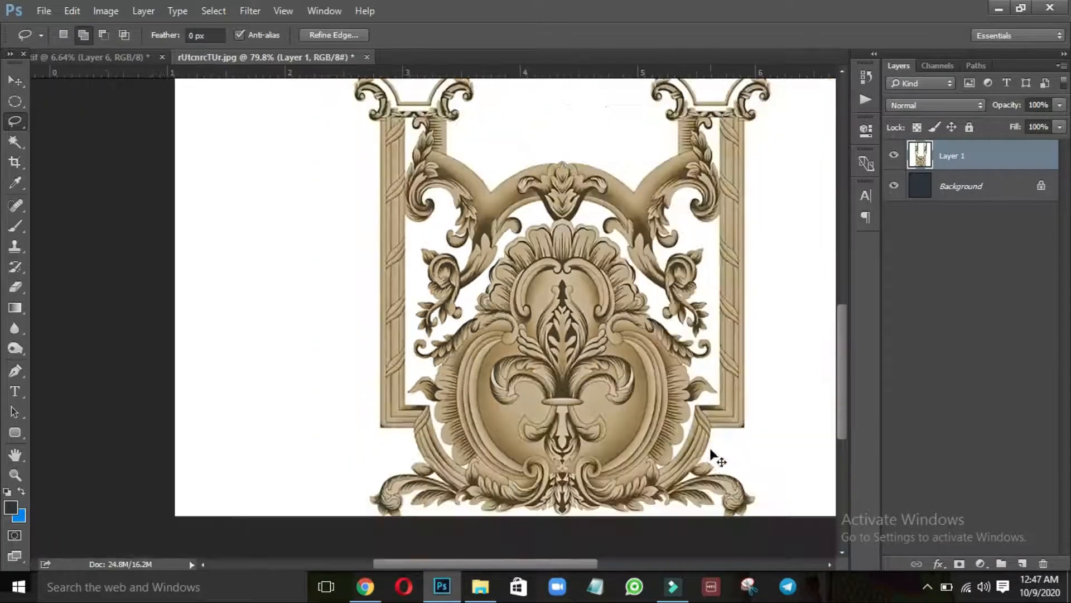
pyautogui.moveTo(486, 479); pyautogui.dragTo(488, 478)
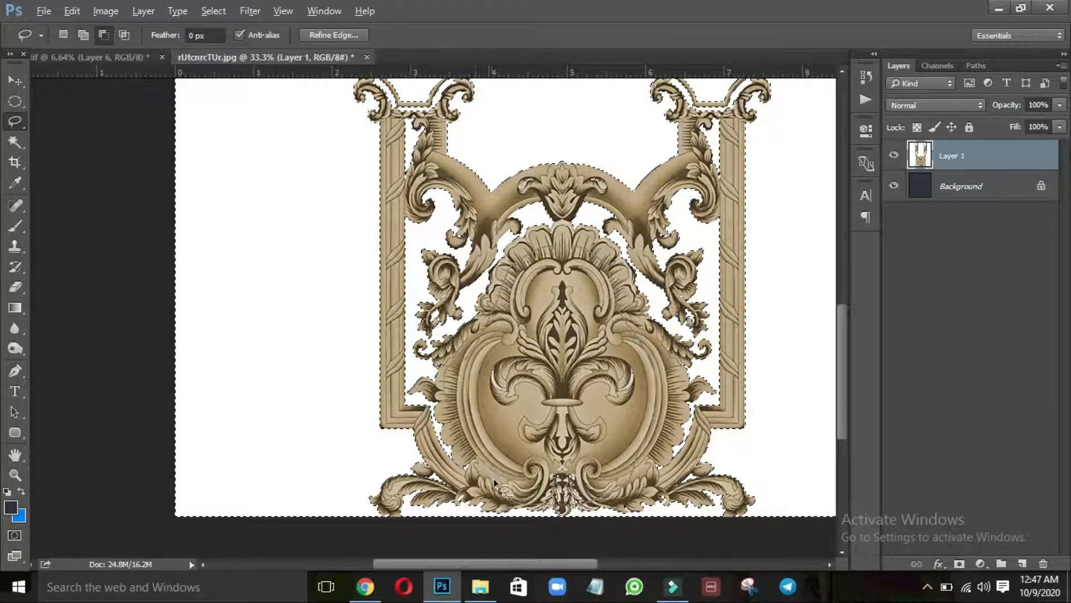
pyautogui.press('shift')
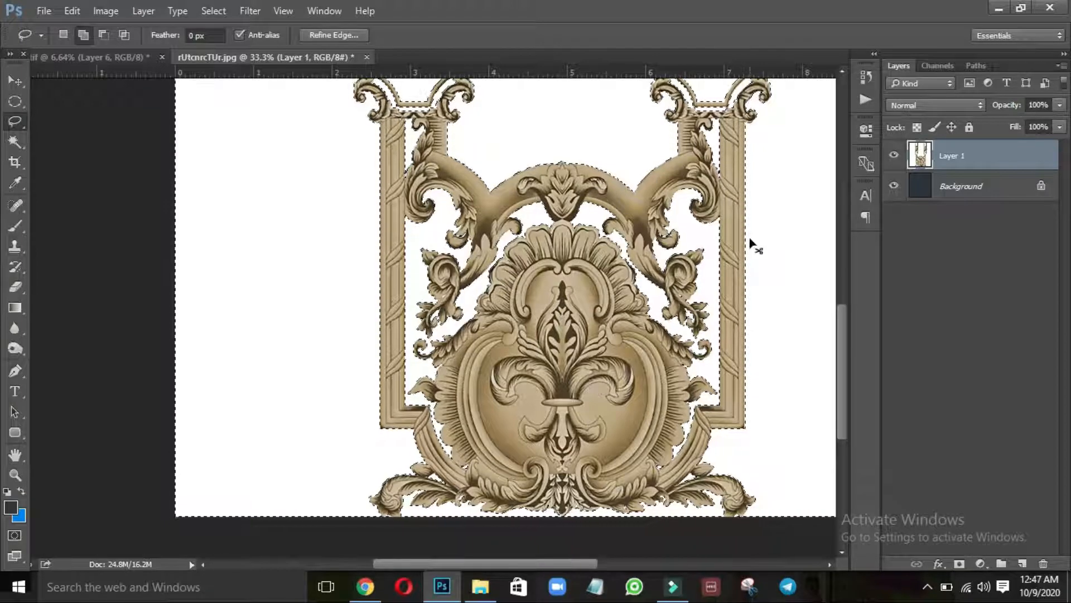
# Delete the selected white background from Layer 1 and feather the selection by 1 pixel
pyautogui.scroll(-3, 753, 246)
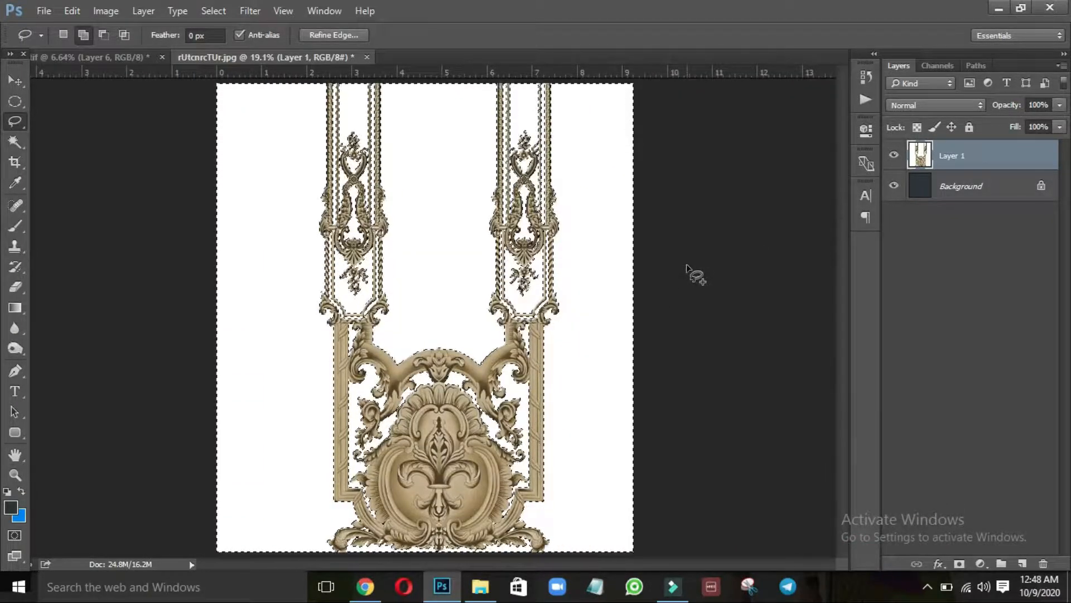
pyautogui.press('Delete')
pyautogui.hotkey('shift', 'F6')
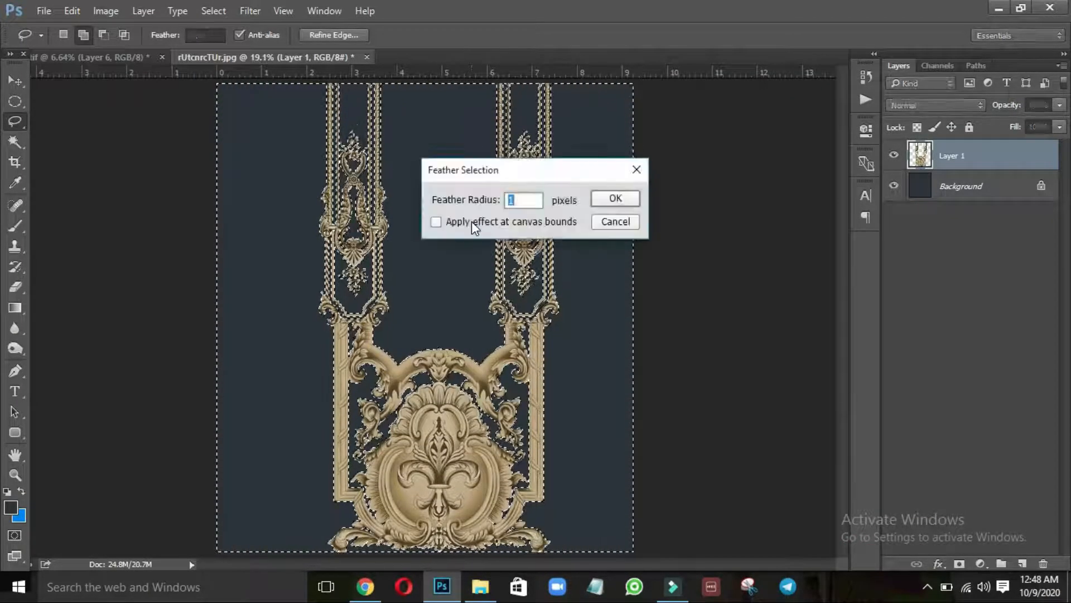
pyautogui.press('Return')
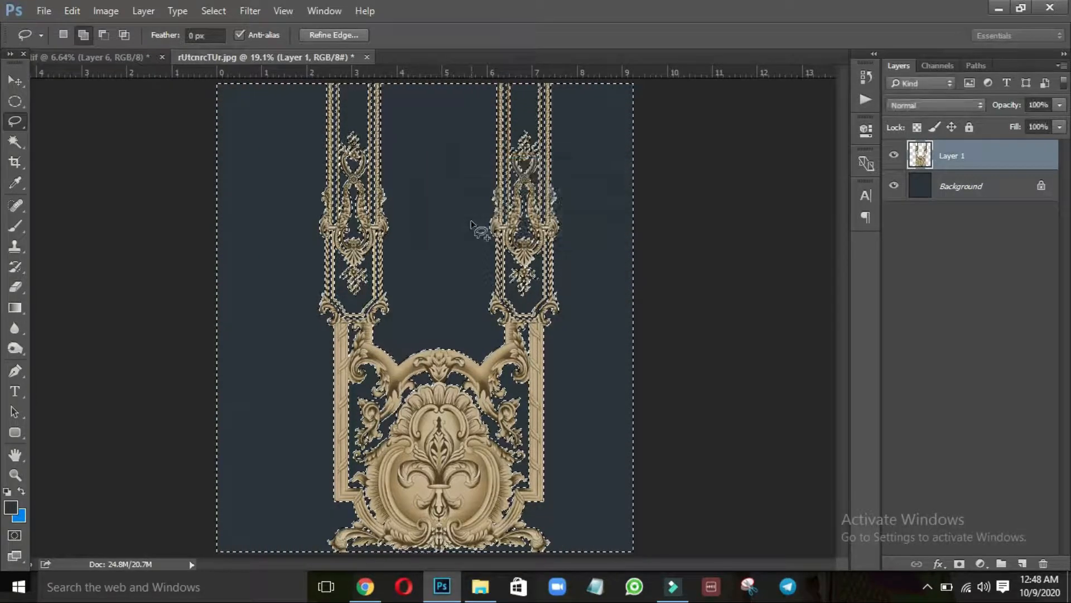
# Feather the selection by 2 pixels to soften and trim the cut-out ornament's edges, and deselect
pyautogui.hotkey('ctrl', 'space')
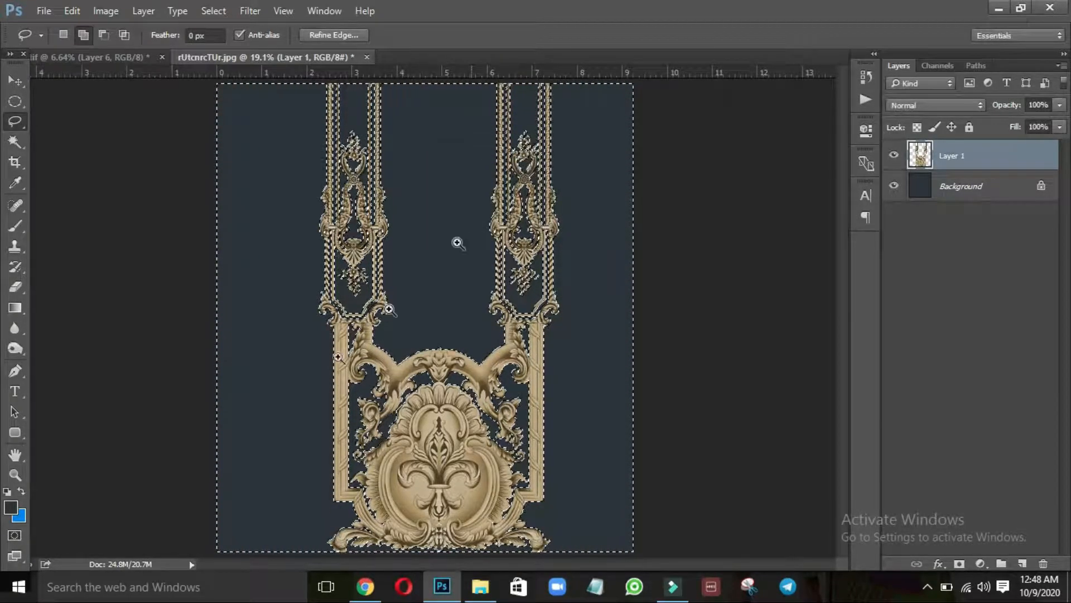
pyautogui.moveTo(333, 375); pyautogui.dragTo(505, 255)
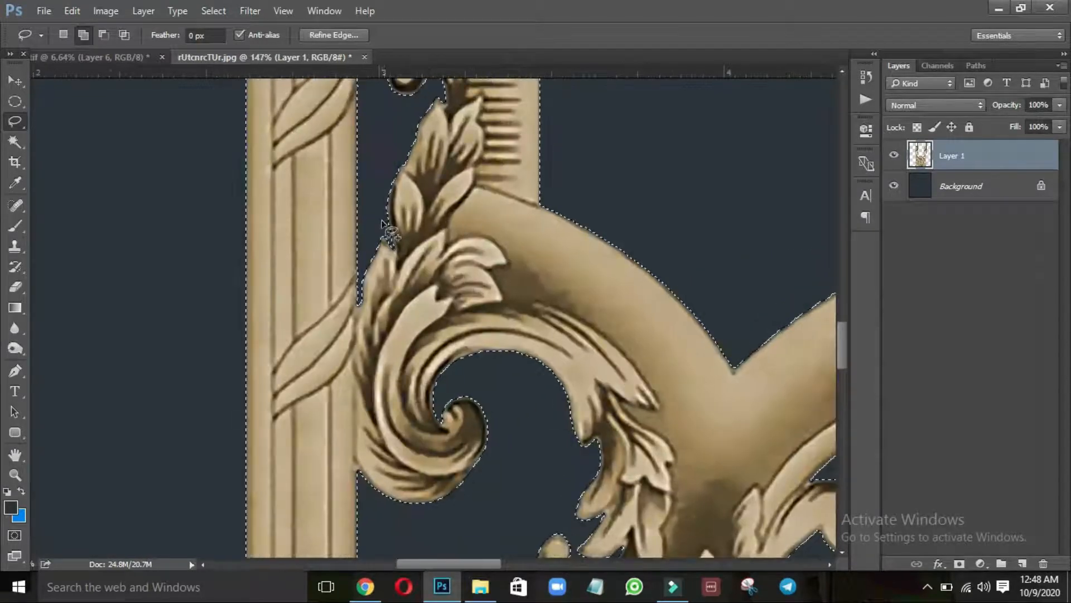
pyautogui.hotkey('shift', 'F6')
pyautogui.write('2')
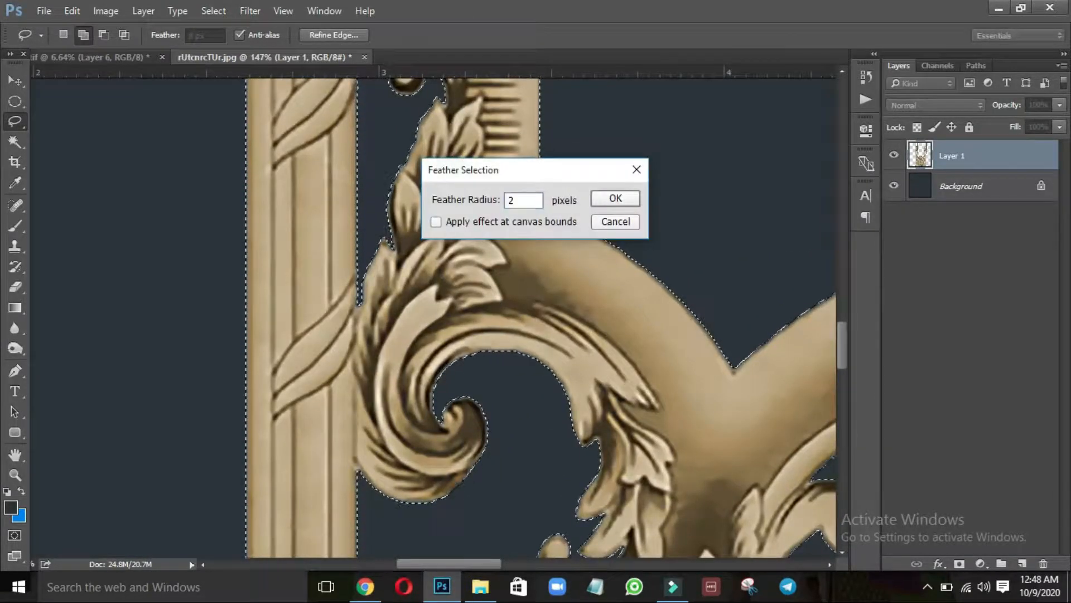
pyautogui.press('Return')
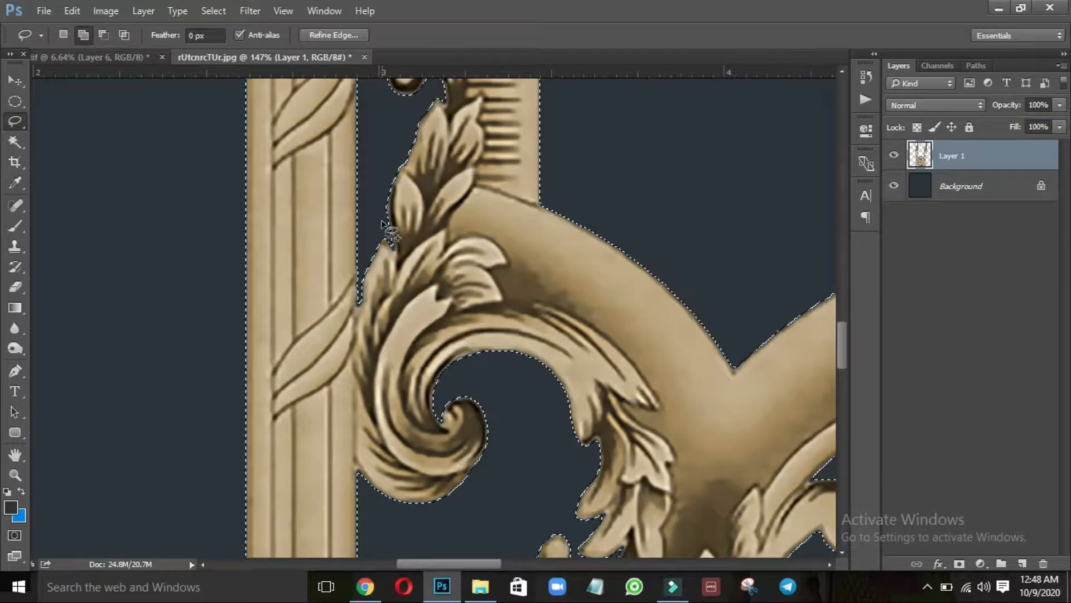
pyautogui.hotkey('ctrl', 'd')
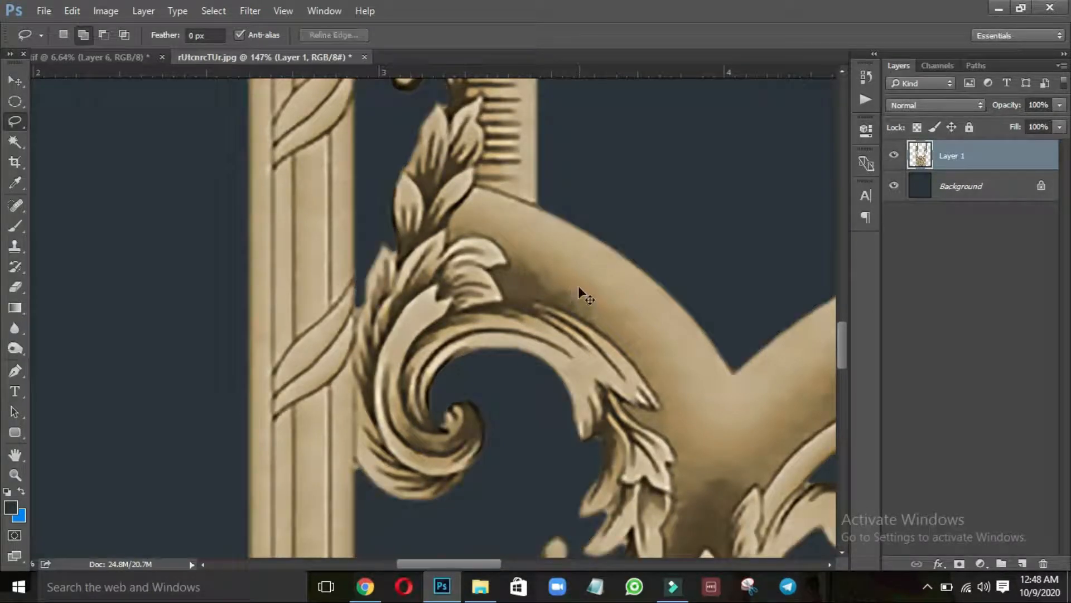
pyautogui.hotkey('ctrl', '0')
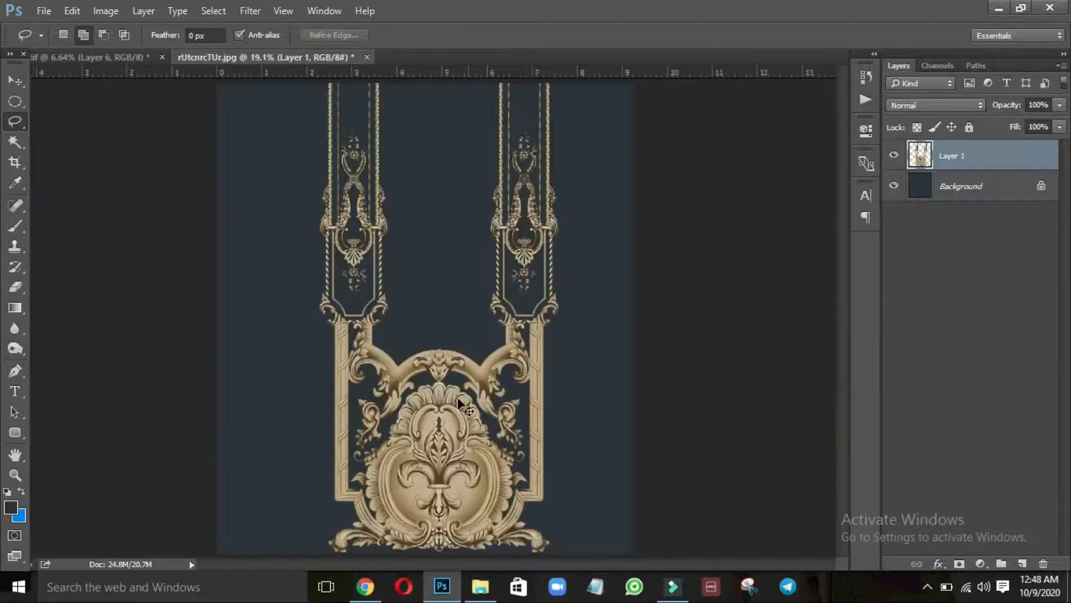
# Raise the contrast of the cut-out carved ornament with Brightness/Contrast, leaving the brightness at 0
pyautogui.moveTo(420, 552); pyautogui.dragTo(508, 516)
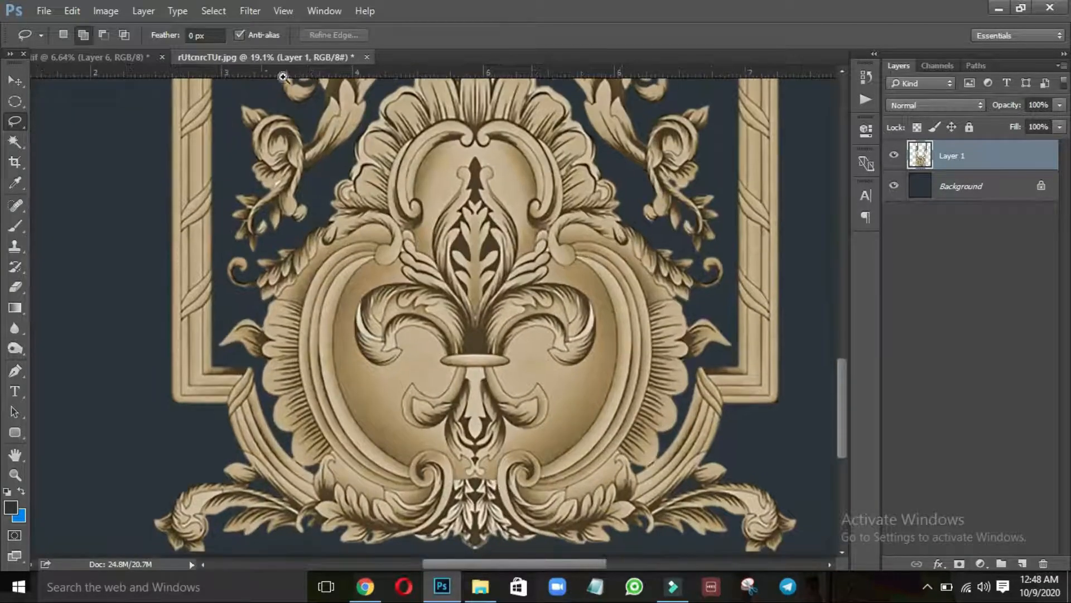
pyautogui.click(246, 7)
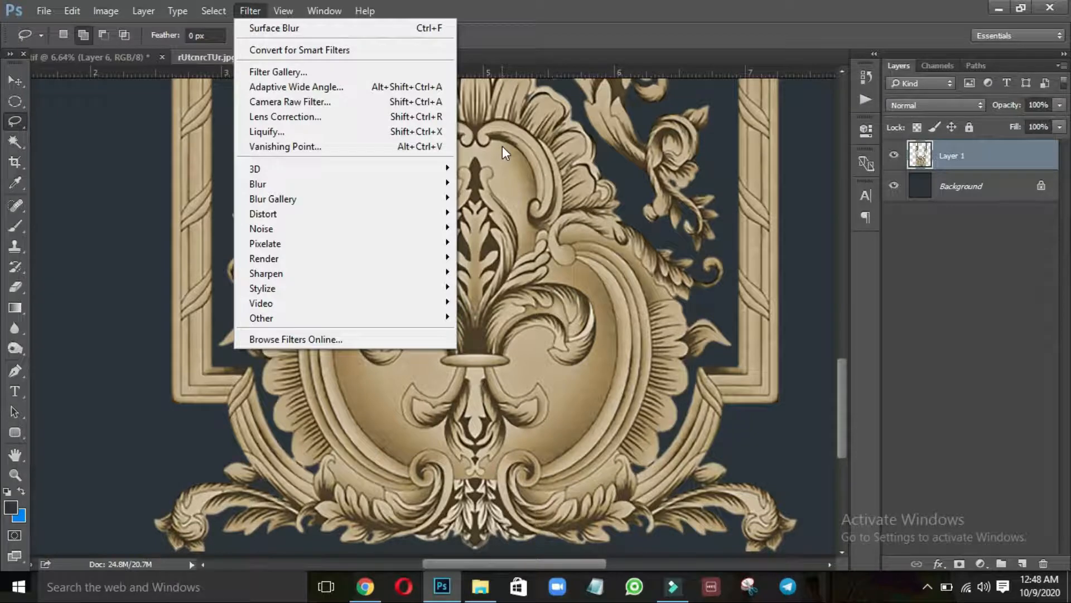
pyautogui.press('Escape')
pyautogui.press('v')
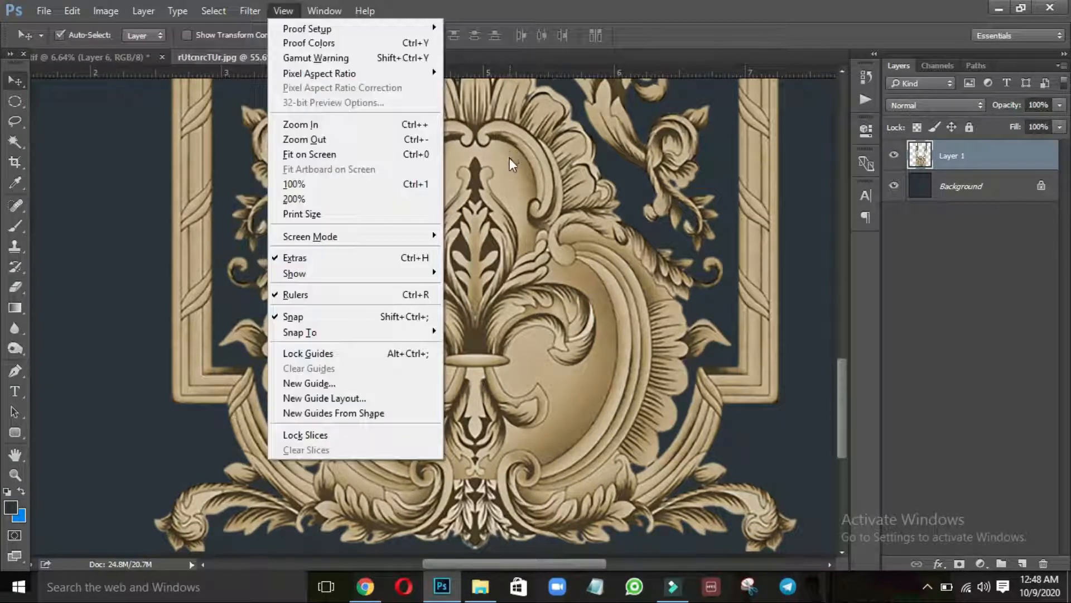
pyautogui.press('Escape')
pyautogui.click(22, 103)
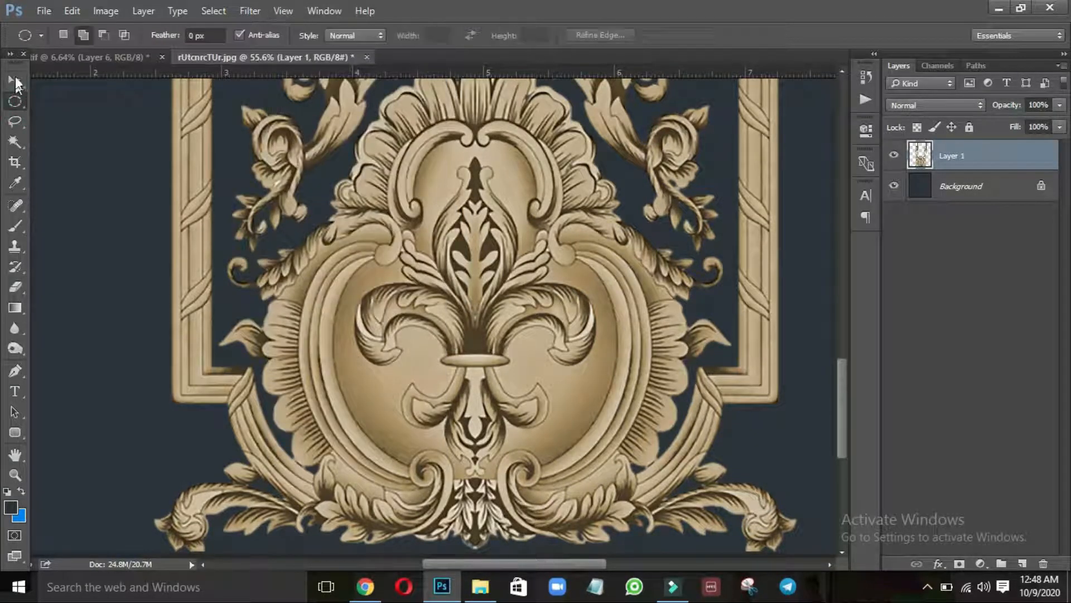
pyautogui.click(20, 82)
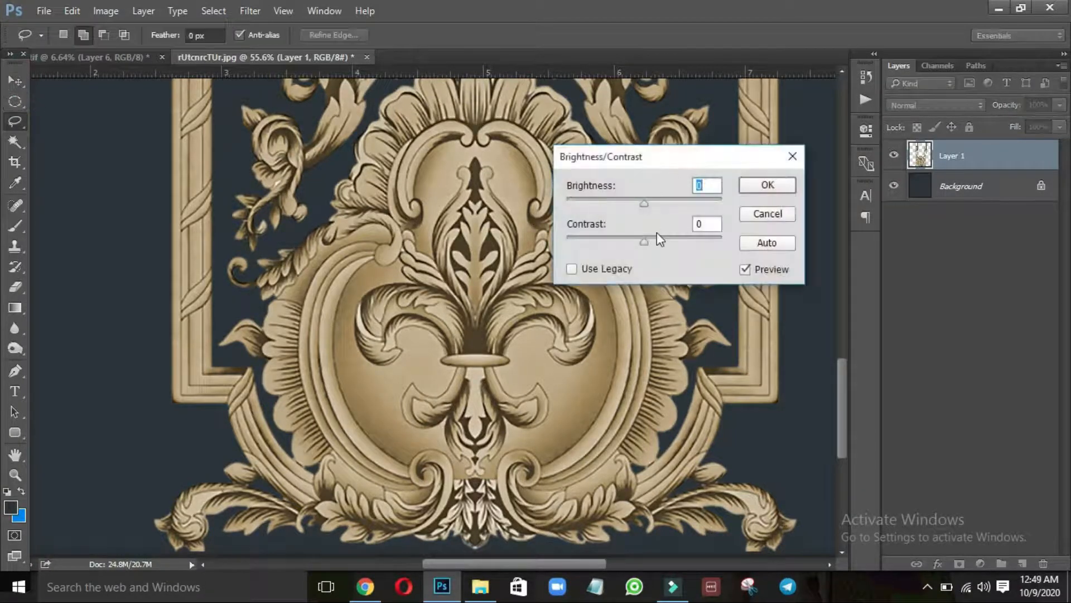
pyautogui.moveTo(643, 242); pyautogui.dragTo(684, 242)
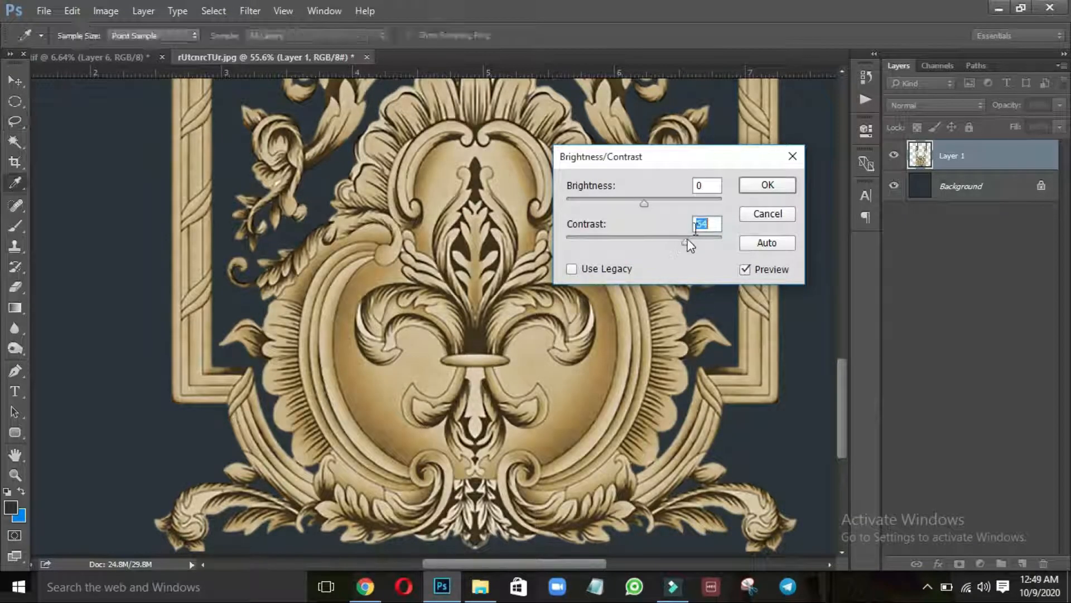
pyautogui.click(763, 186)
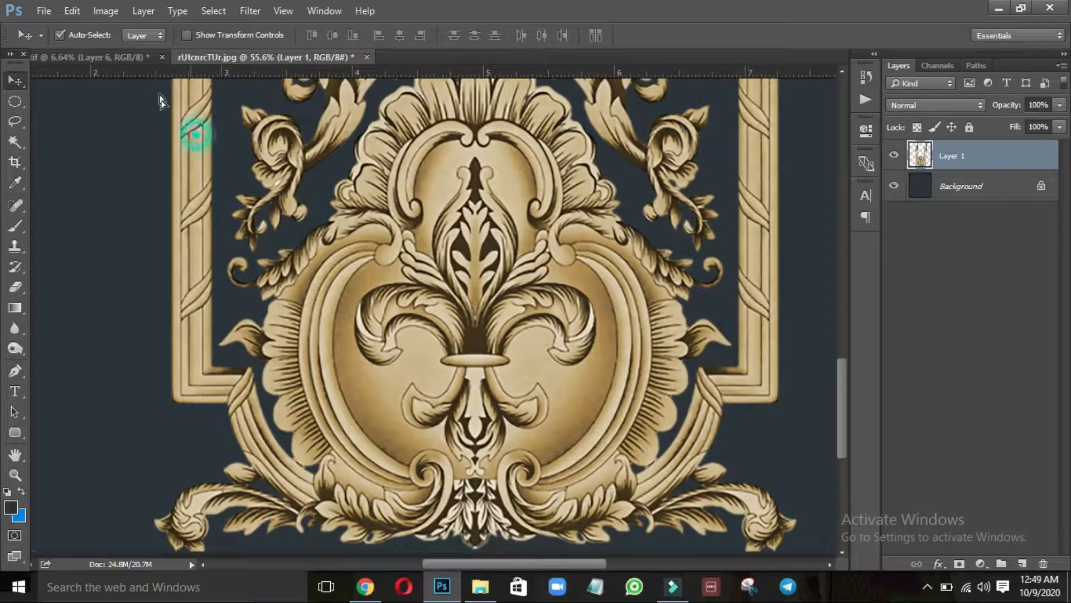
# Copy the cut-out ornament into the border design document and center it horizontally on the canvas
pyautogui.moveTo(170, 109); pyautogui.dragTo(422, 430)
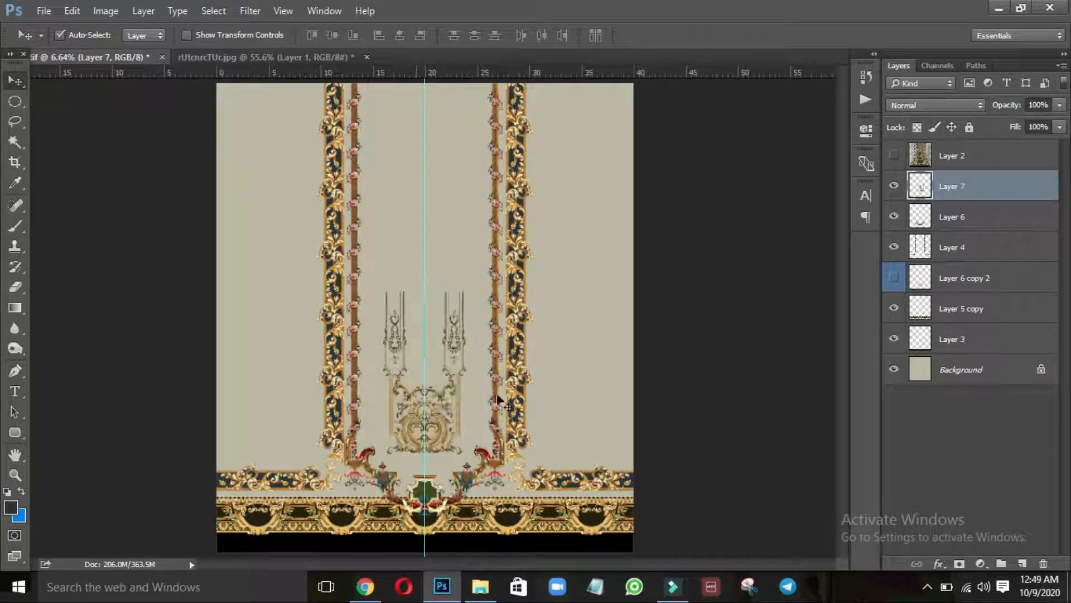
pyautogui.click(894, 157)
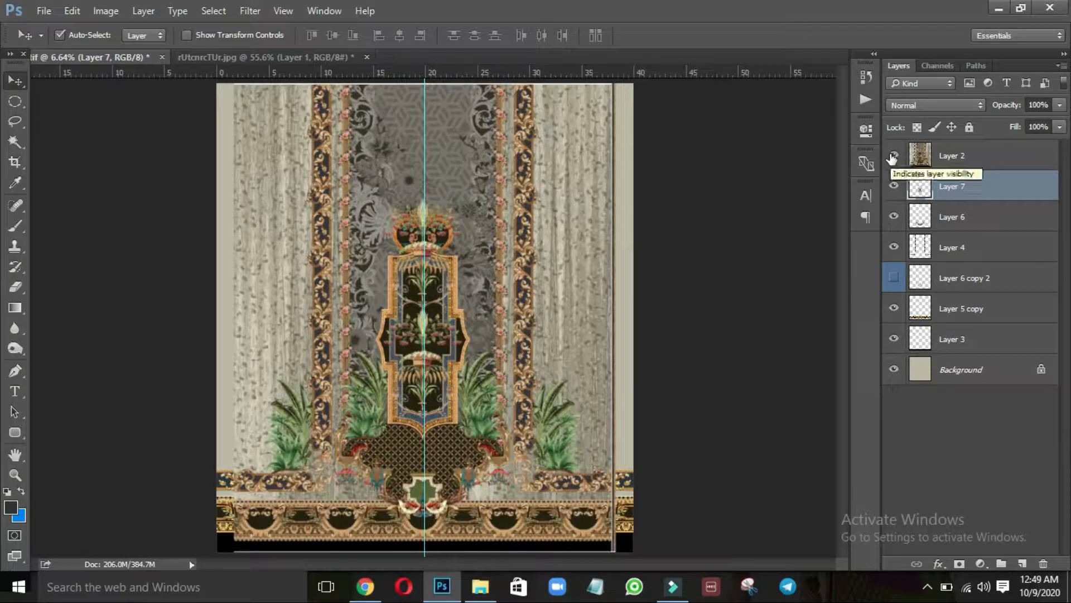
pyautogui.click(894, 157)
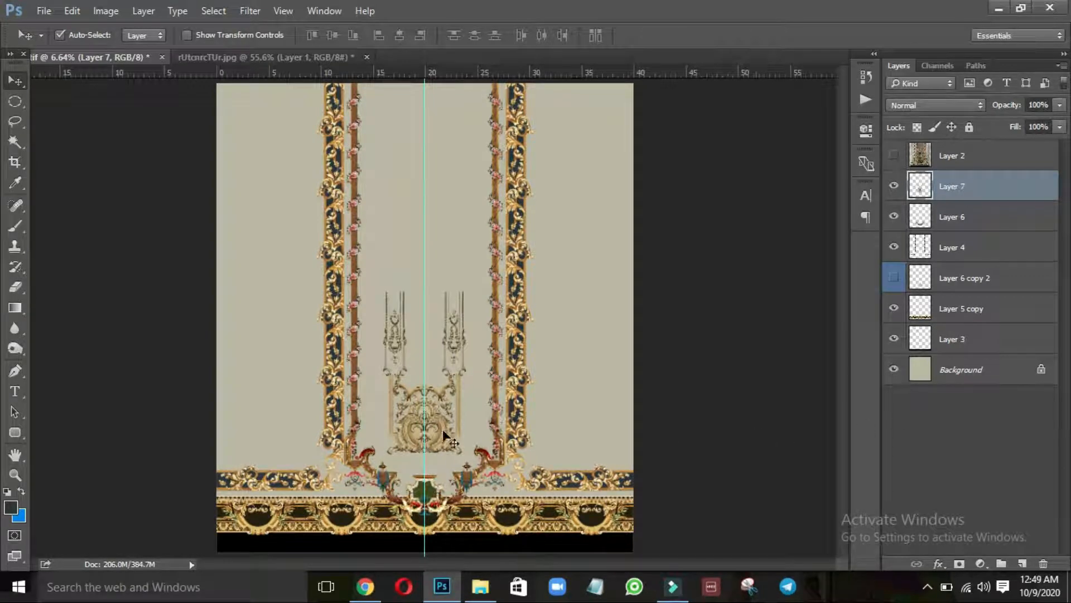
pyautogui.hotkey('ctrl', 'a')
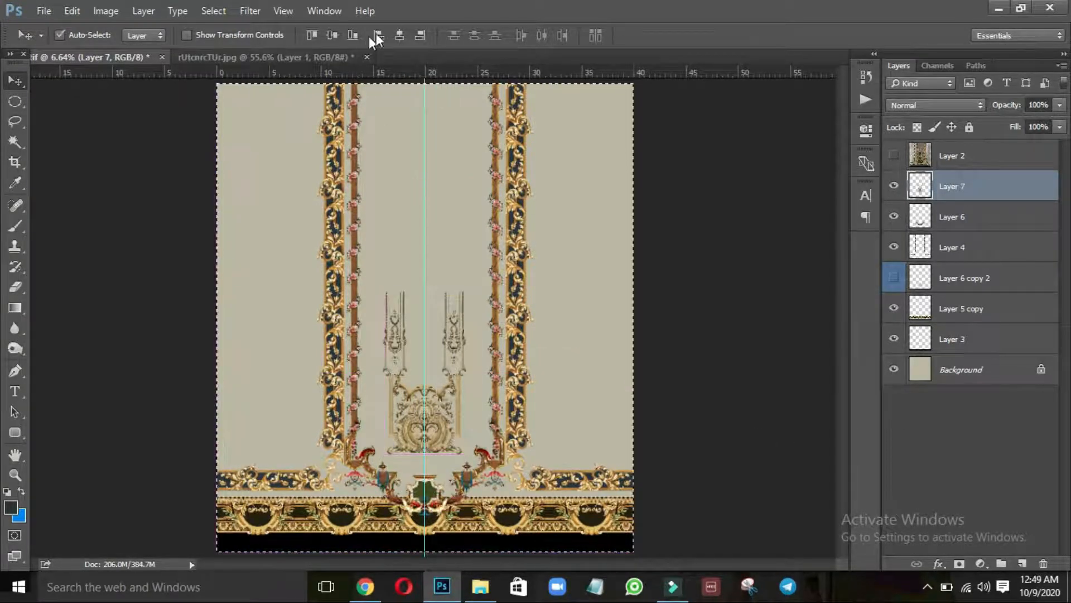
pyautogui.click(400, 35)
pyautogui.hotkey('ctrl', 'd')
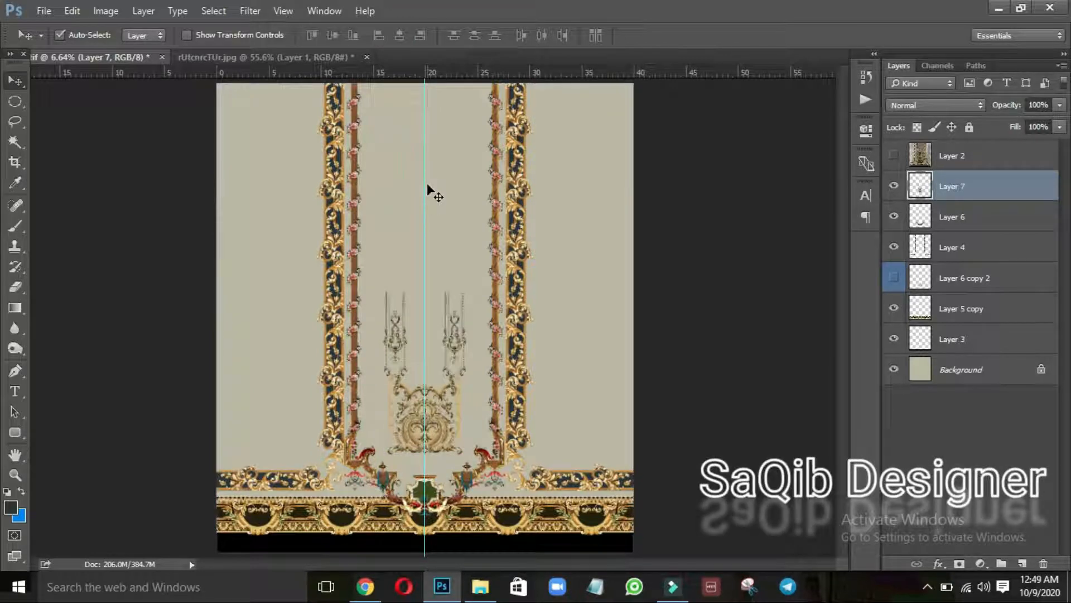
# Duplicate the ornament layer, flip the copy vertically, and place it directly above the original
pyautogui.hotkey('alt', 'e')
pyautogui.press('a')
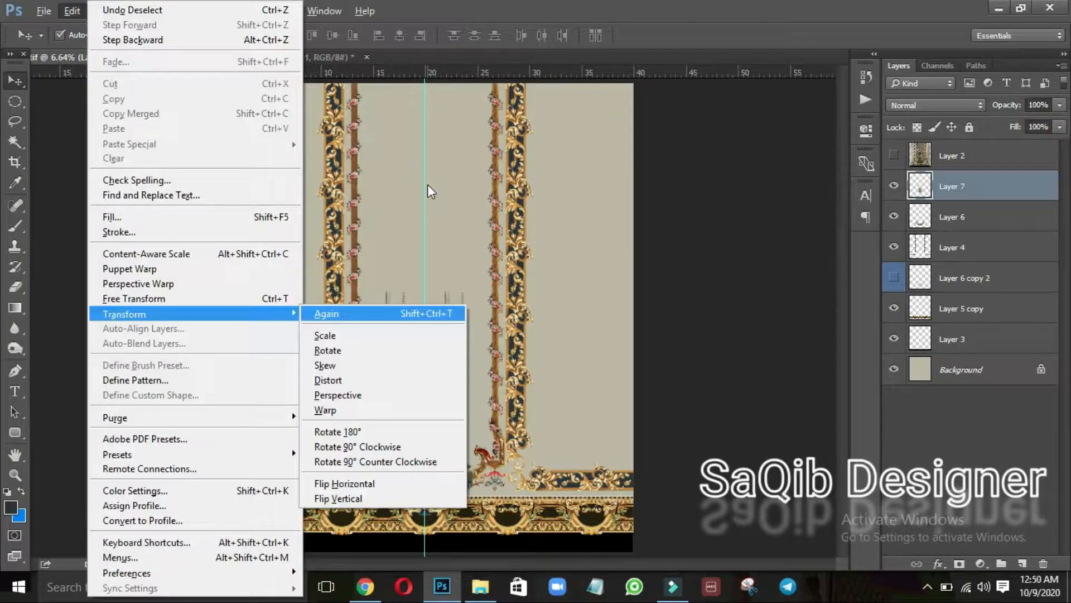
pyautogui.hotkey('alt', 'v')
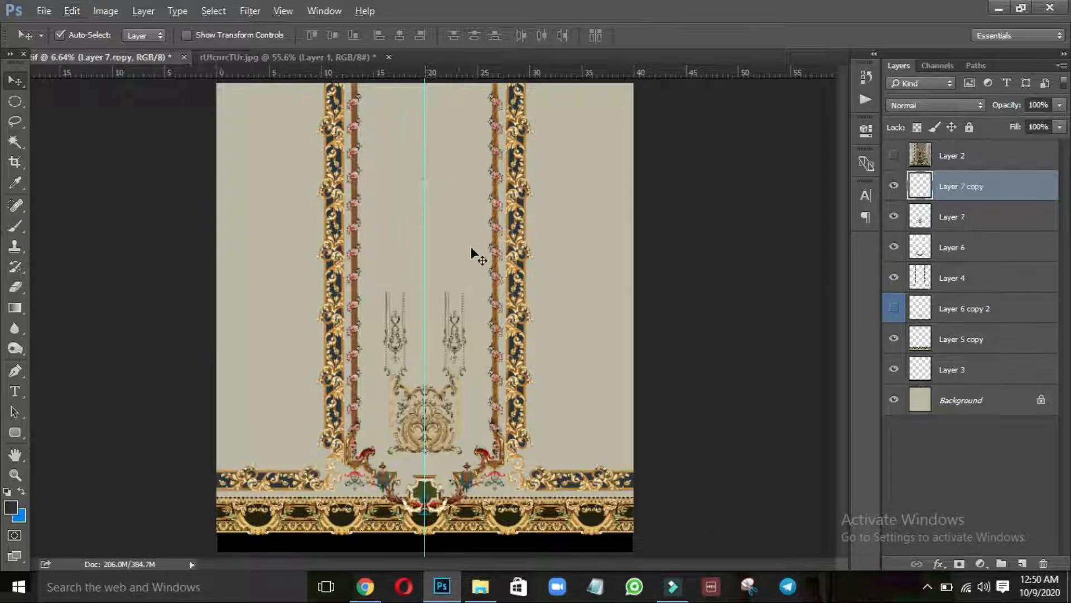
pyautogui.moveTo(438, 317); pyautogui.dragTo(431, 194)
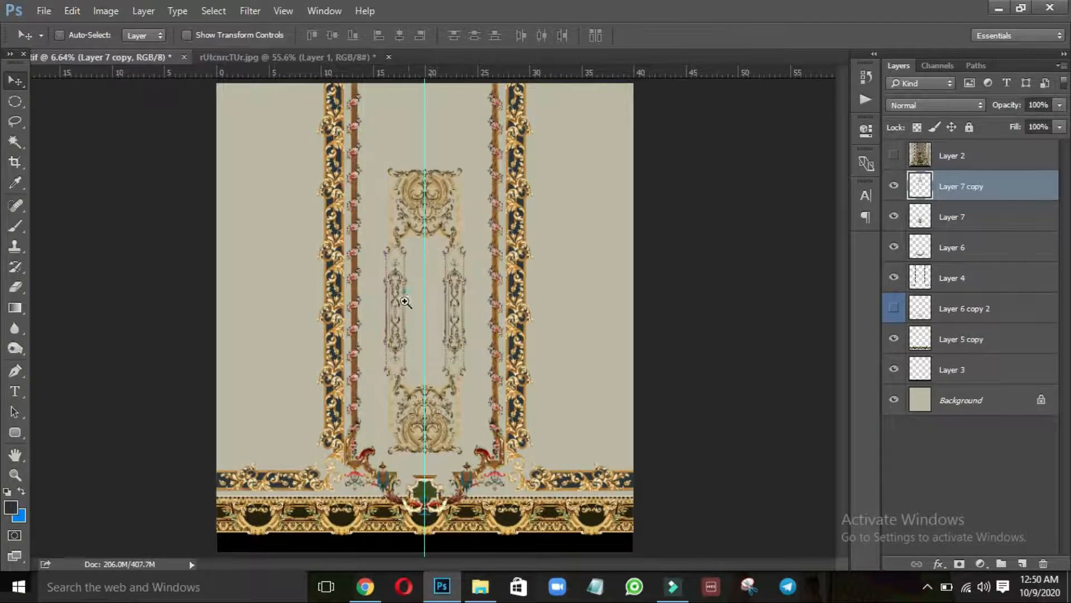
# Position the flipped ornament copy higher so its narrow columns meet the ends of the lower ornament's columns
pyautogui.moveTo(405, 302); pyautogui.dragTo(517, 268)
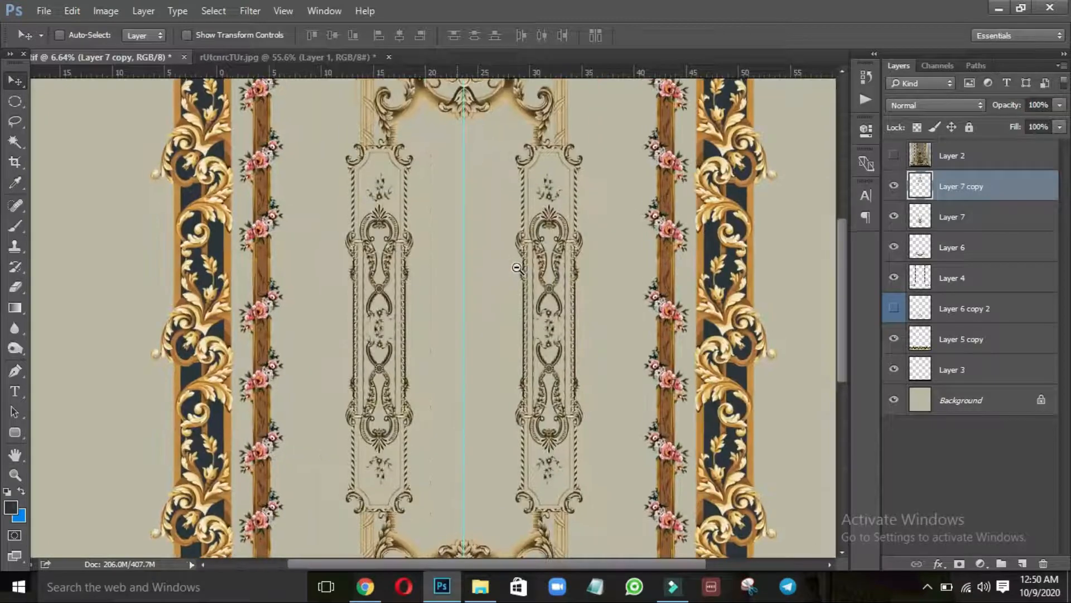
pyautogui.moveTo(439, 111); pyautogui.dragTo(441, 195)
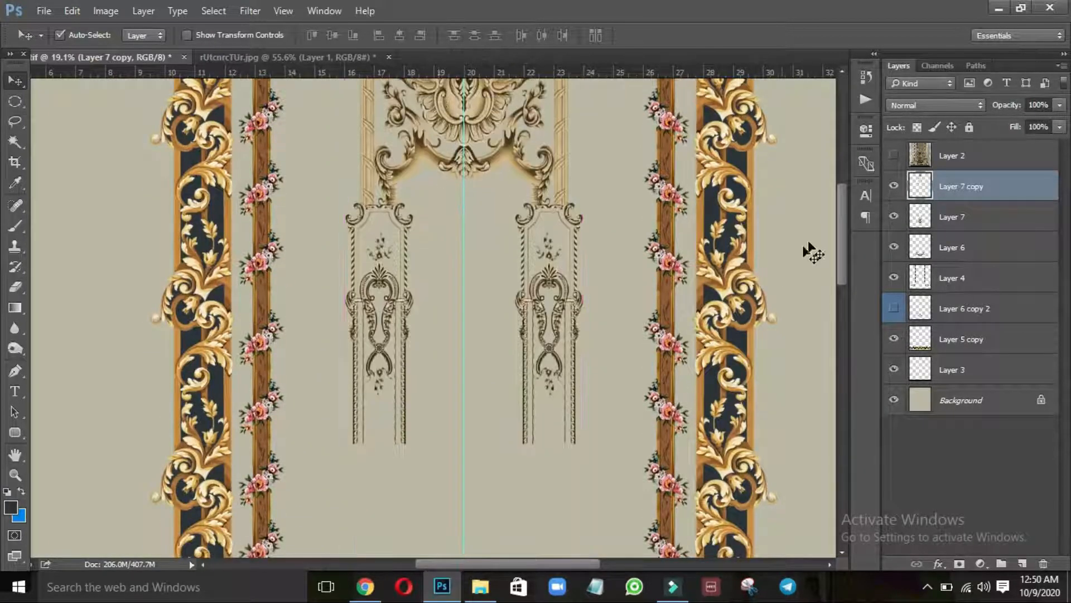
pyautogui.moveTo(844, 242); pyautogui.dragTo(838, 290)
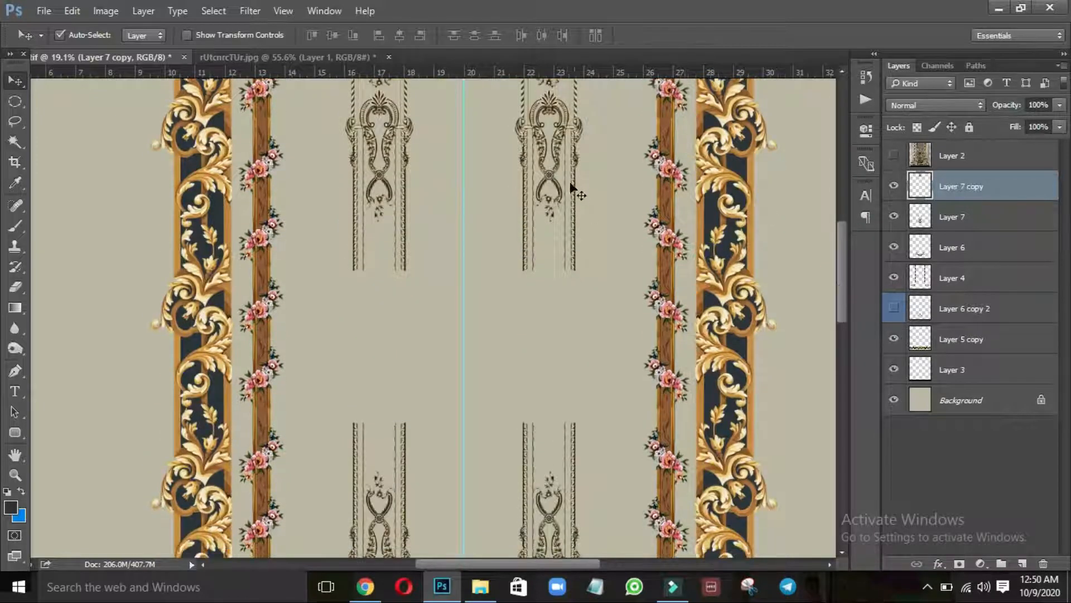
pyautogui.moveTo(549, 175); pyautogui.dragTo(560, 337)
pyautogui.hotkey('shift', 'Down')
pyautogui.hotkey('shift', 'Down')
pyautogui.hotkey('shift', 'Down')
pyautogui.hotkey('shift', 'Down')
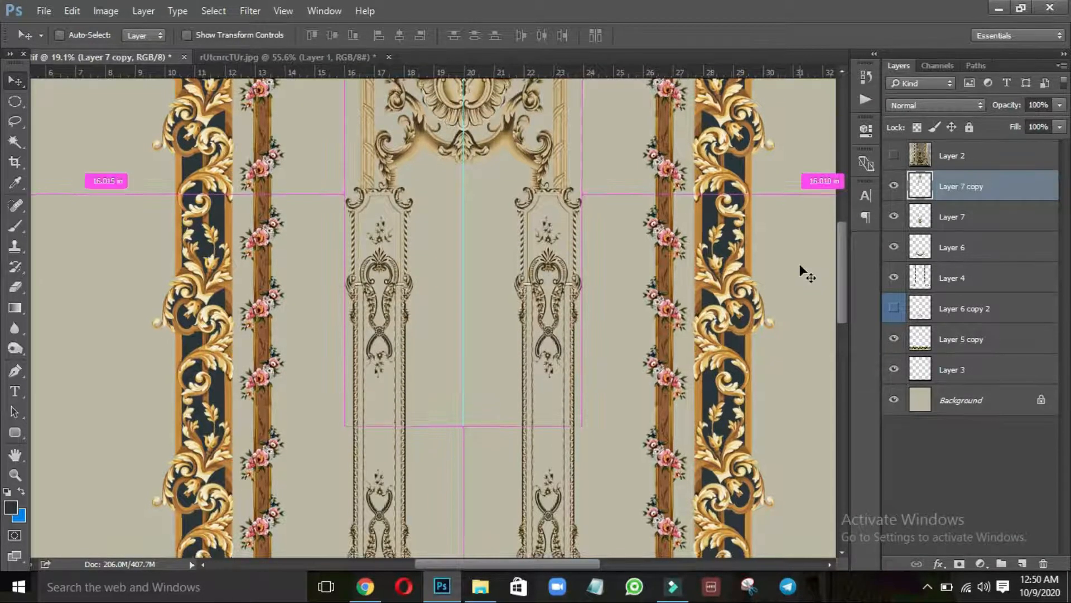
pyautogui.hotkey('ctrl', '0')
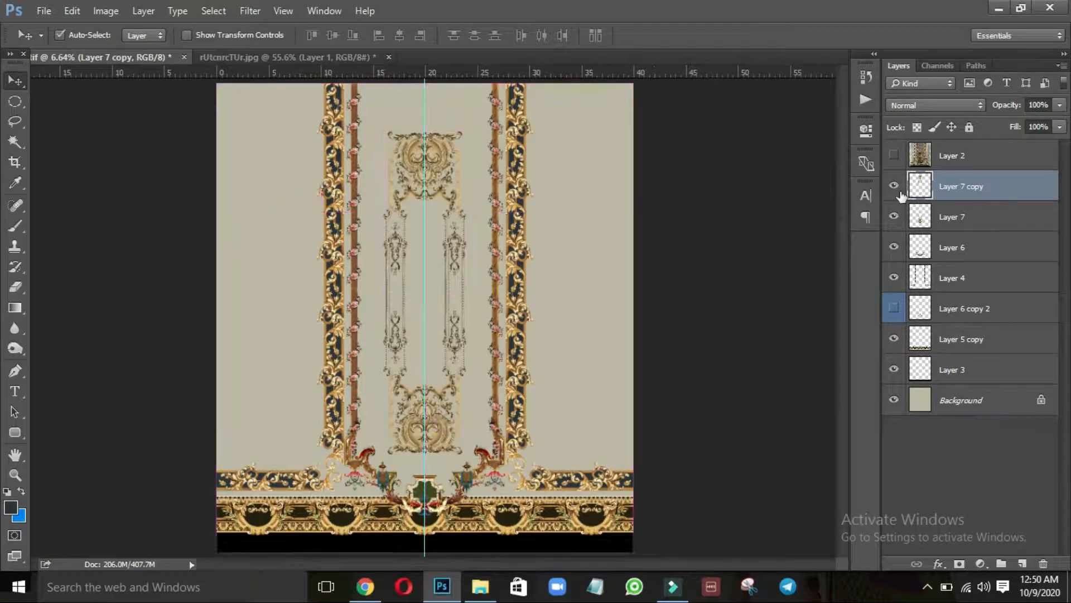
# Merge Layer 7 copy with Layer 7 so both ornament halves form one layer
pyautogui.press('e')
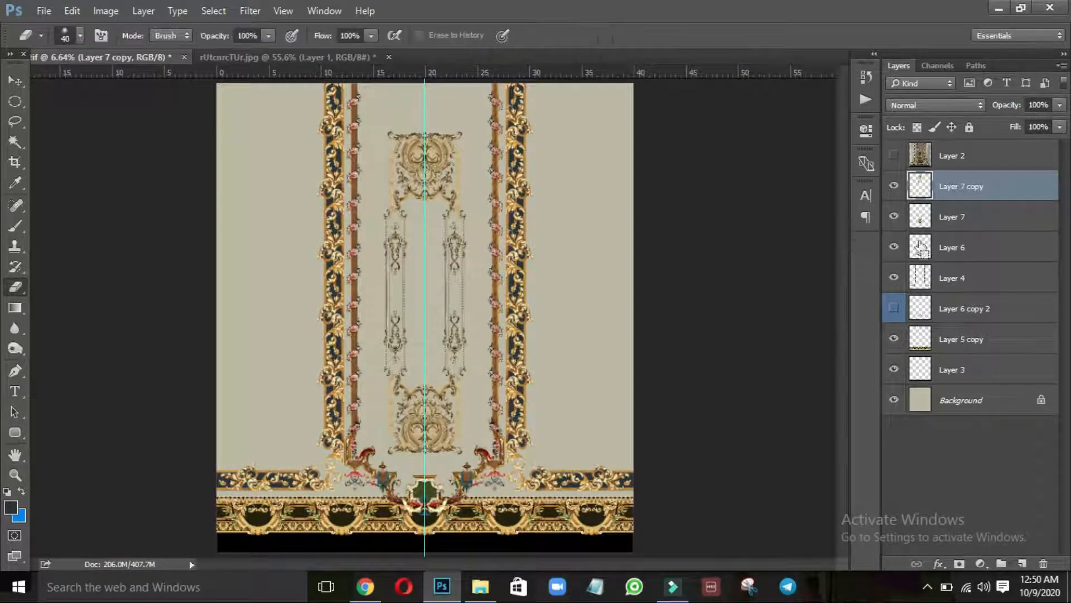
pyautogui.click(978, 216)
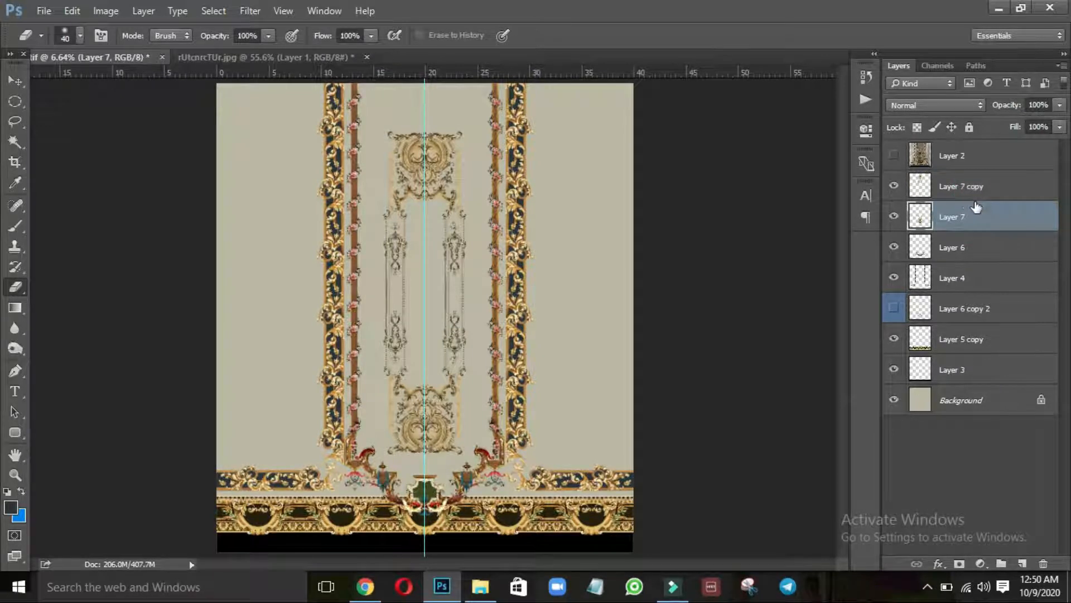
pyautogui.press('v')
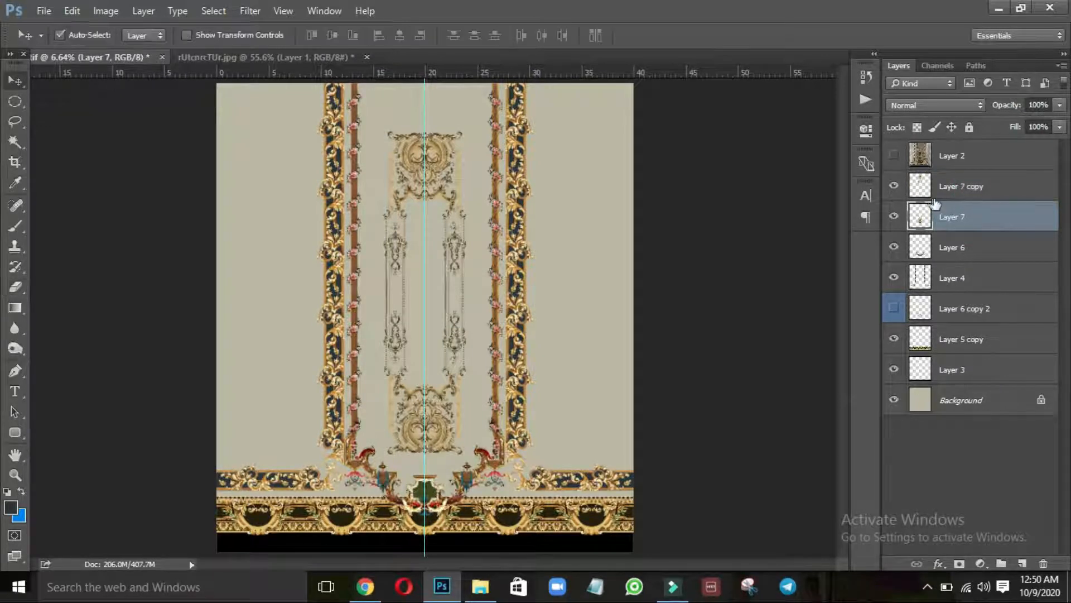
pyautogui.click(956, 190)
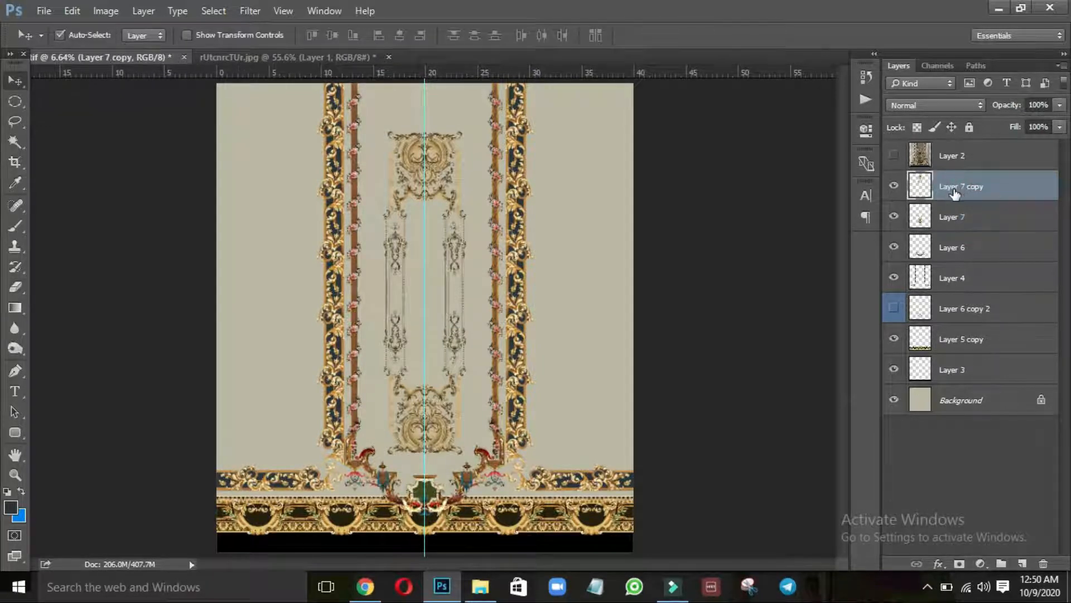
pyautogui.press('Delete')
pyautogui.click(894, 186)
pyautogui.click(894, 187)
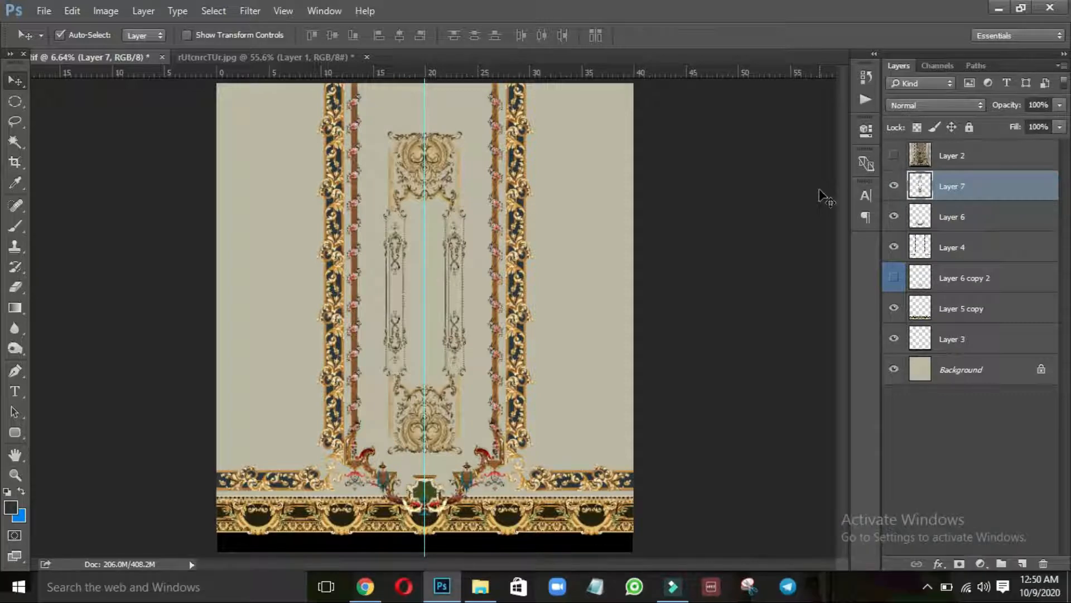
pyautogui.click(402, 363)
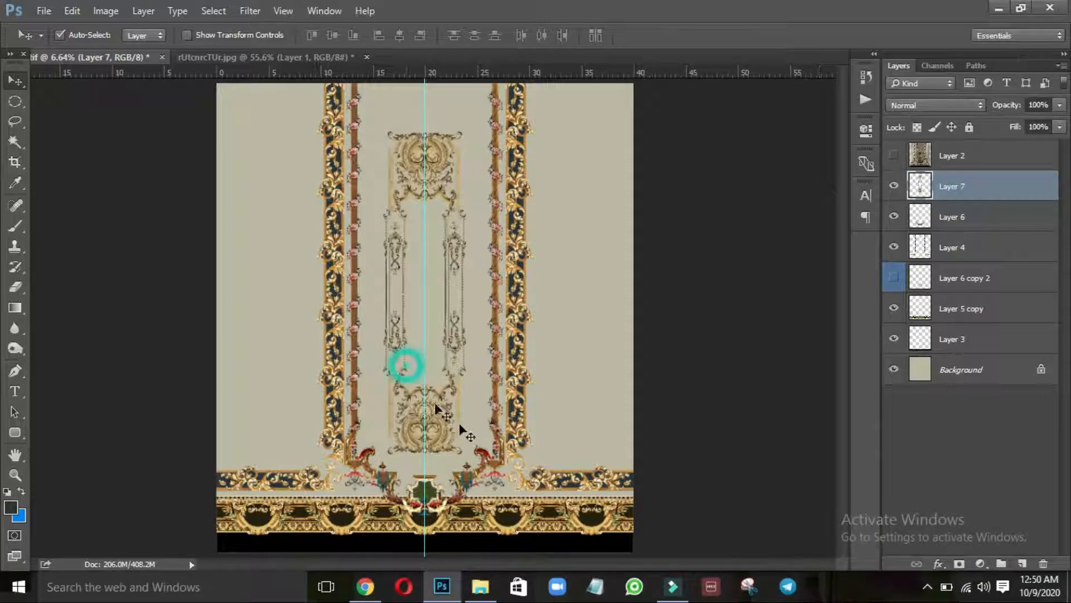
# Open 1425.psd from the Ladies Dress Chawla design folder in File Explorer and remove its pink background from view
pyautogui.click(481, 586)
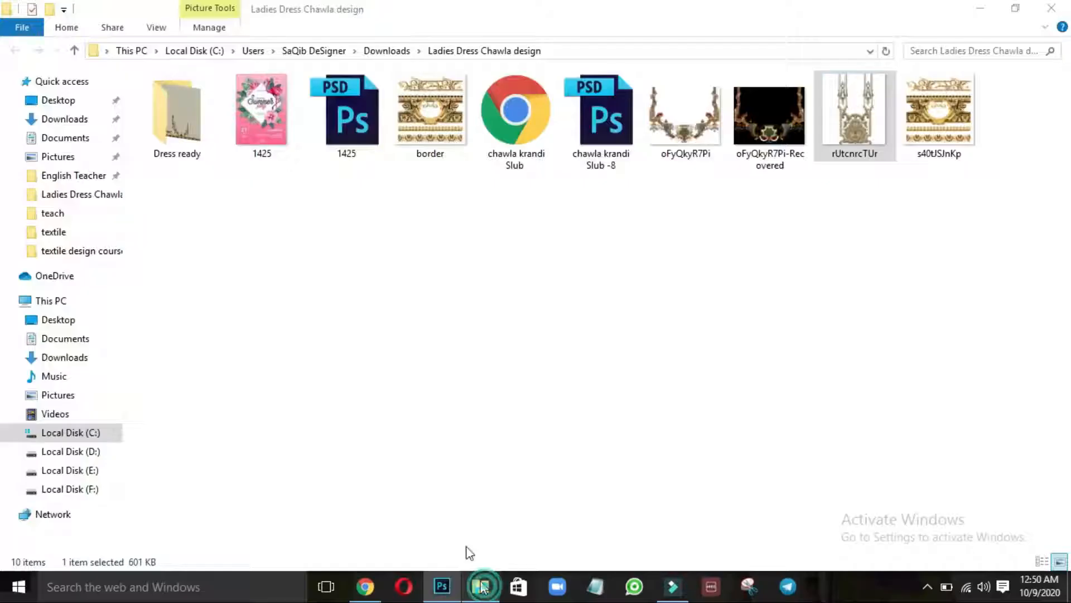
pyautogui.click(363, 117)
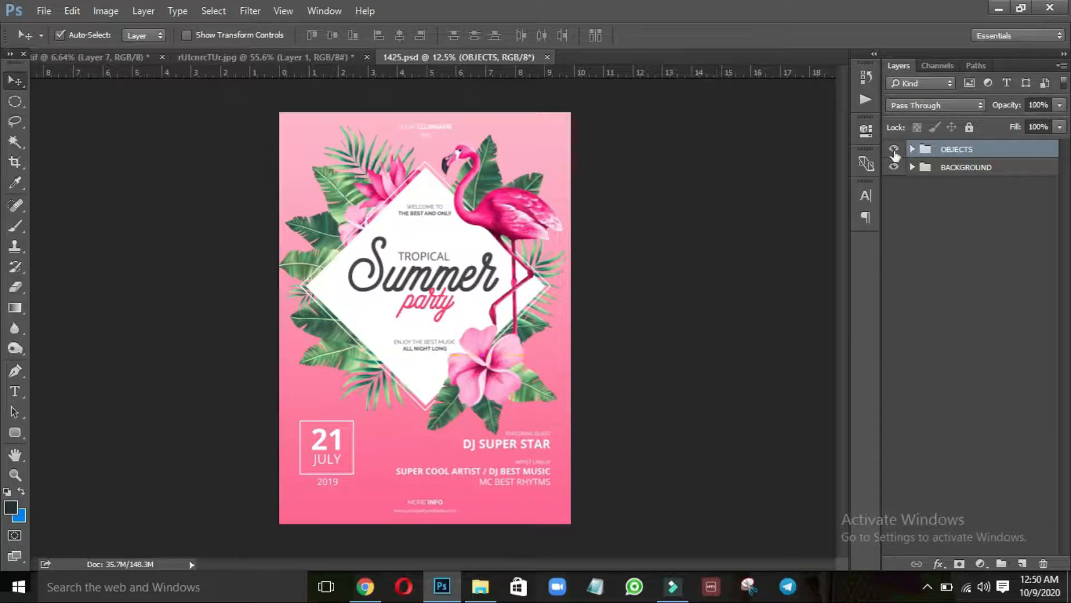
pyautogui.click(894, 149)
pyautogui.click(894, 150)
# Hide the TEXT group of the flyer and ungroup the OBJECTS group into separate layers
pyautogui.click(911, 149)
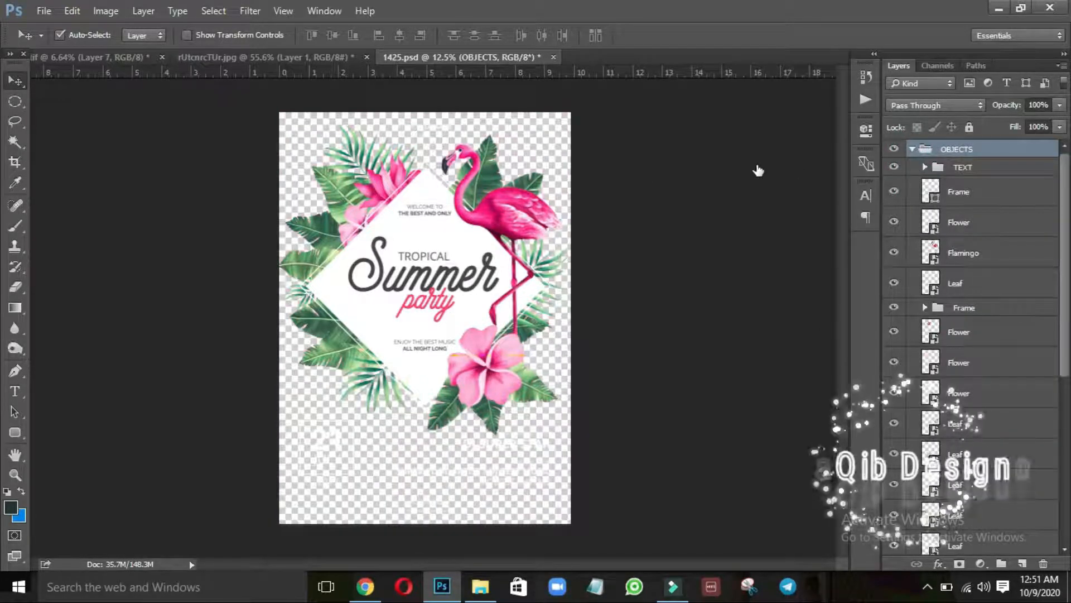
pyautogui.click(894, 167)
pyautogui.hotkey('ctrl', 'alt', 'a')
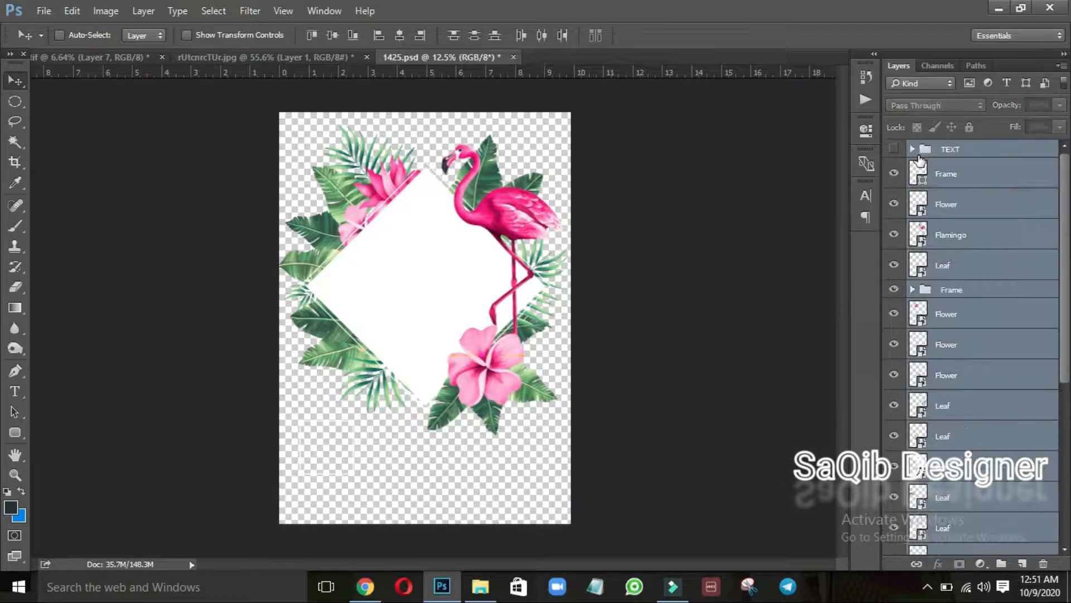
pyautogui.click(960, 162)
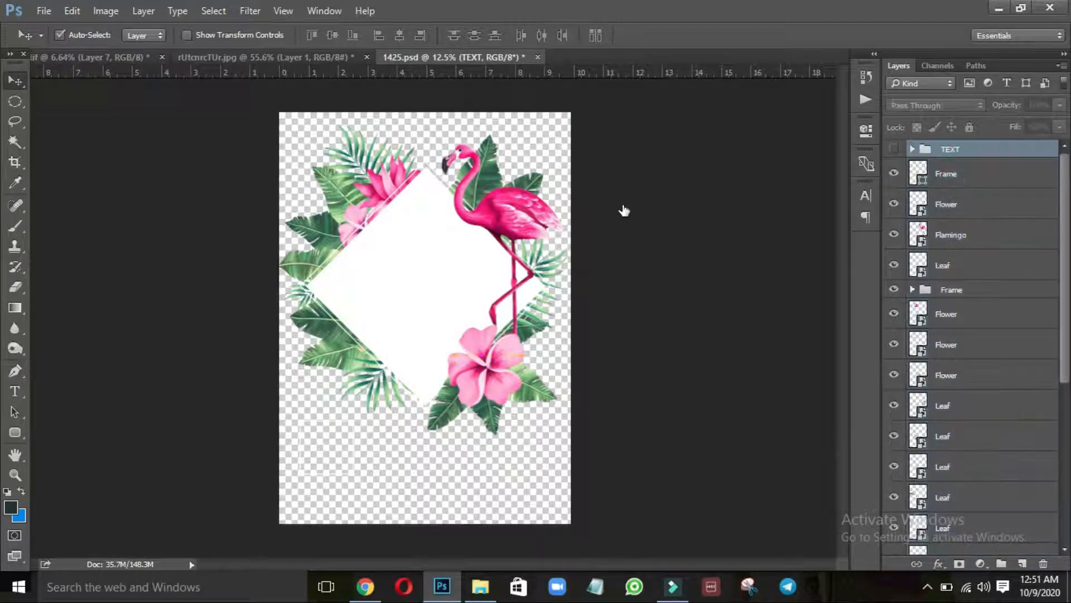
# Delete the white diamond frame shapes from the flyer and move the flamingo down to the page's lower right corner
pyautogui.click(393, 227)
pyautogui.press('Delete')
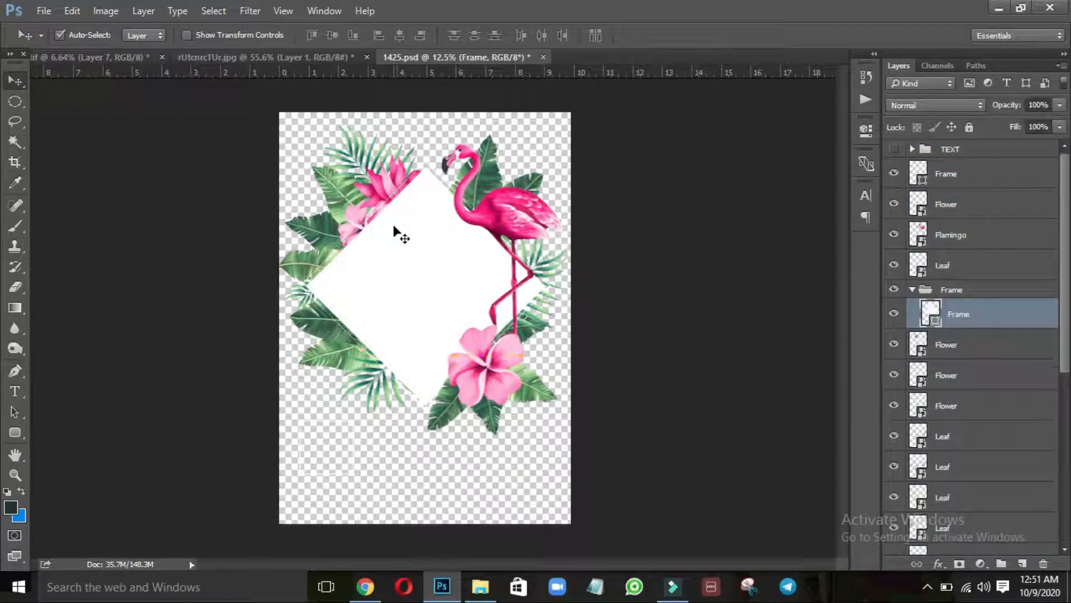
pyautogui.click(394, 227)
pyautogui.moveTo(438, 234); pyautogui.dragTo(419, 288)
pyautogui.press('Delete')
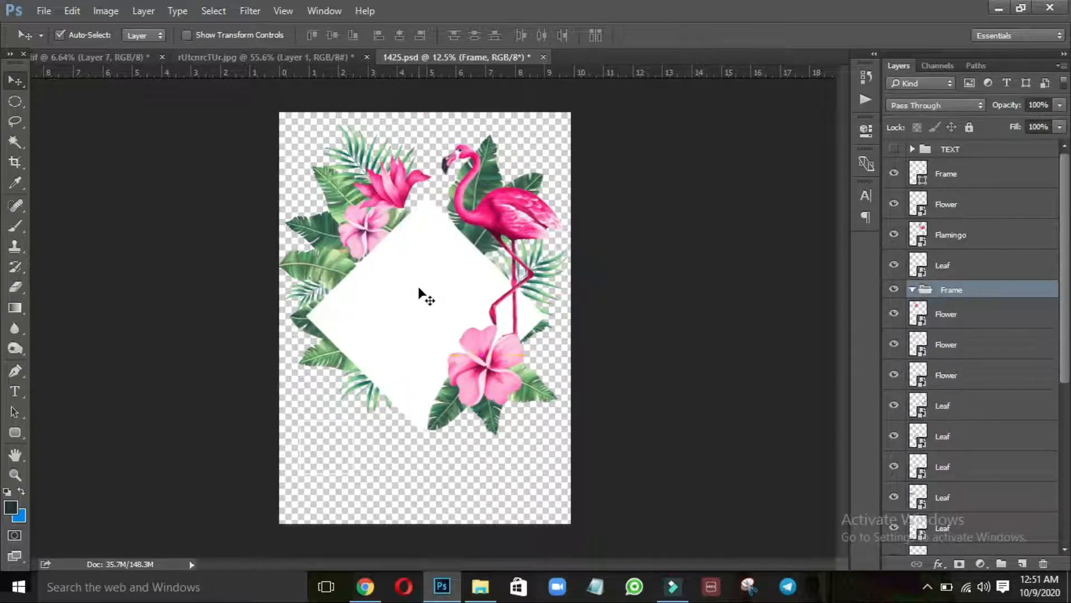
pyautogui.click(510, 219)
pyautogui.moveTo(510, 219); pyautogui.dragTo(515, 488)
# Copy the orange flower and the three leaves behind it from 1425.psd into the border design document
pyautogui.moveTo(242, 136); pyautogui.dragTo(389, 361)
pyautogui.click(223, 440)
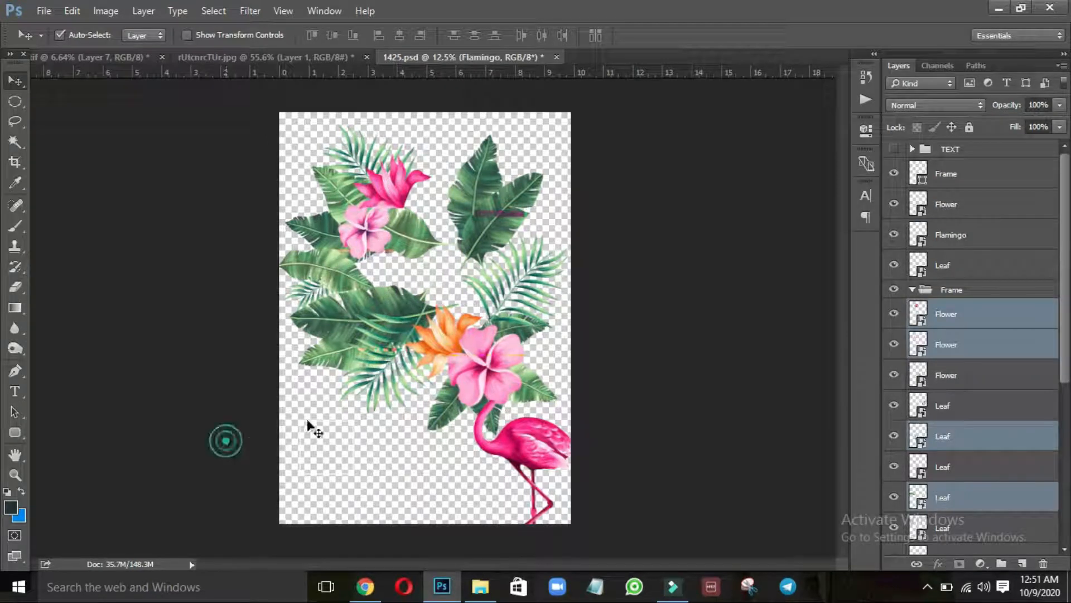
pyautogui.click(435, 330)
pyautogui.click(315, 364)
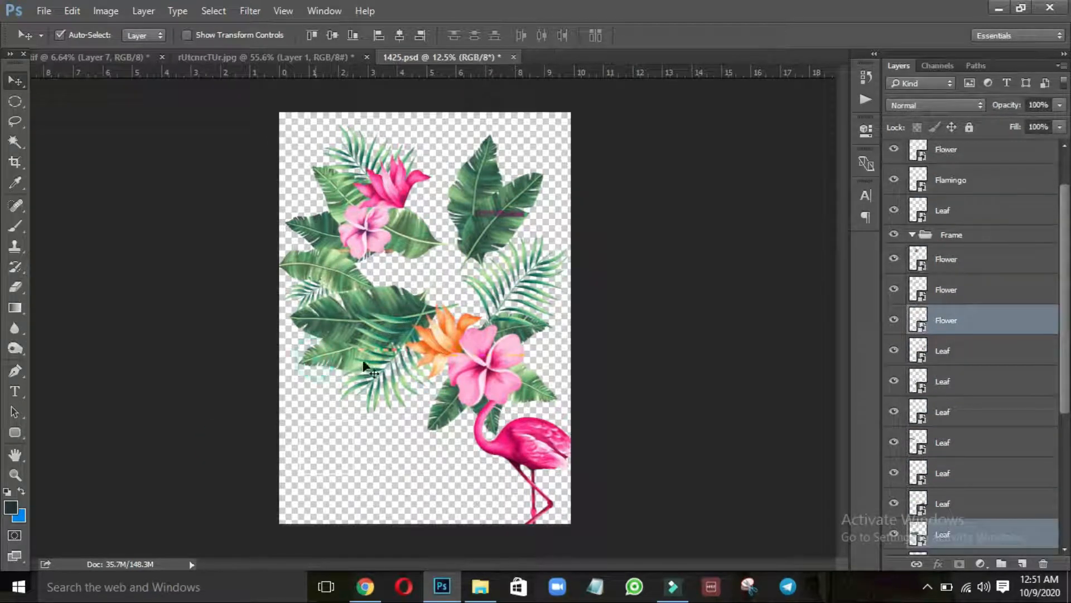
pyautogui.keyDown('shift'); pyautogui.click(397, 325); pyautogui.keyUp('shift')
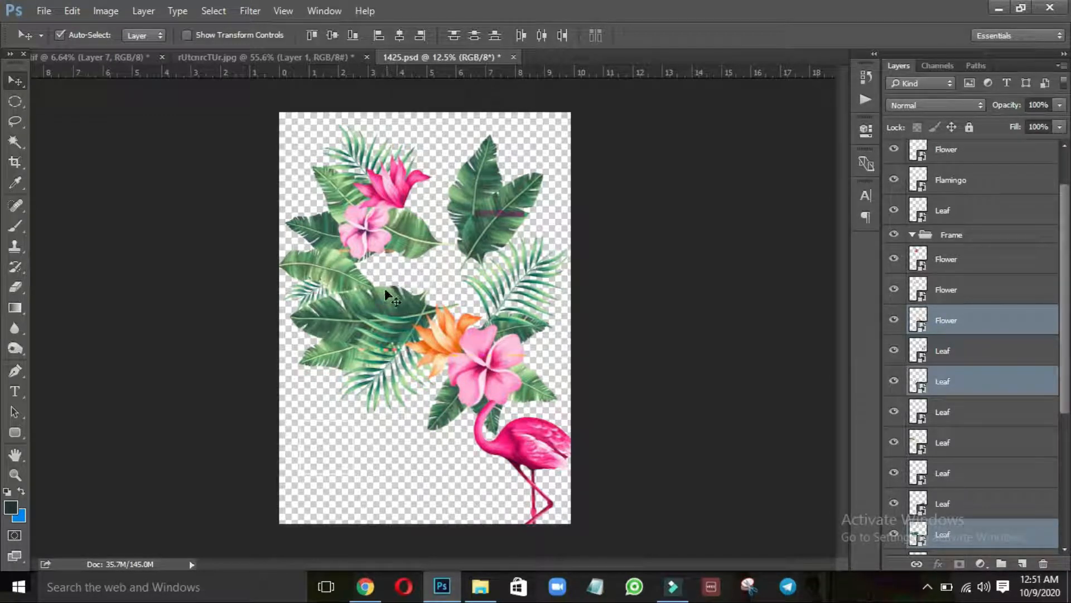
pyautogui.moveTo(384, 290); pyautogui.dragTo(343, 395)
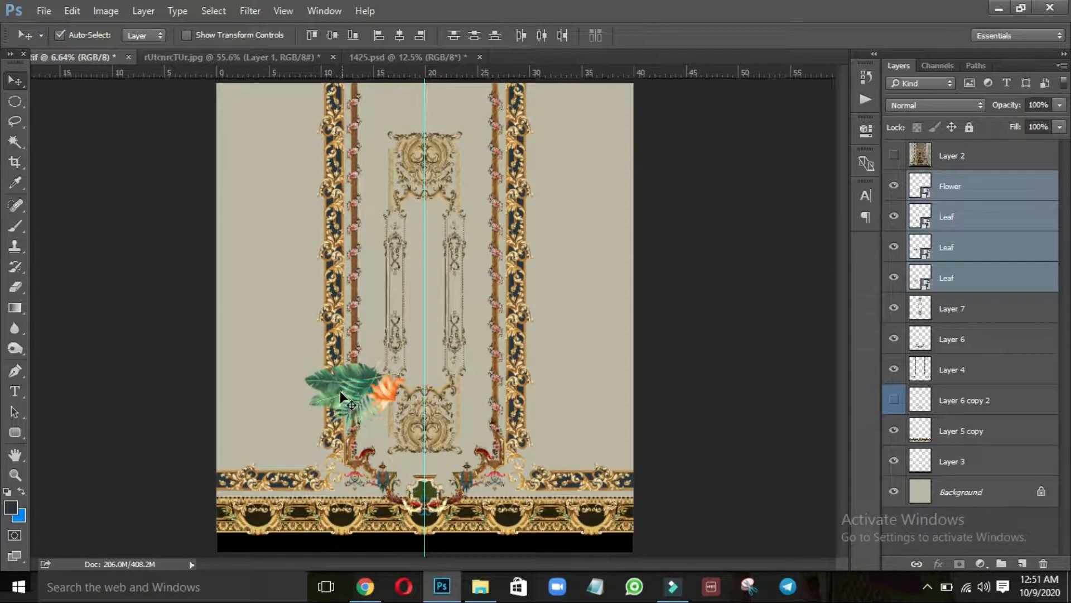
# Place the leaf and flower cluster in the lower left corner beside the vertical border, rotated about 79° so the leaves point up
pyautogui.moveTo(357, 383); pyautogui.dragTo(279, 433)
pyautogui.hotkey('ctrl', 't')
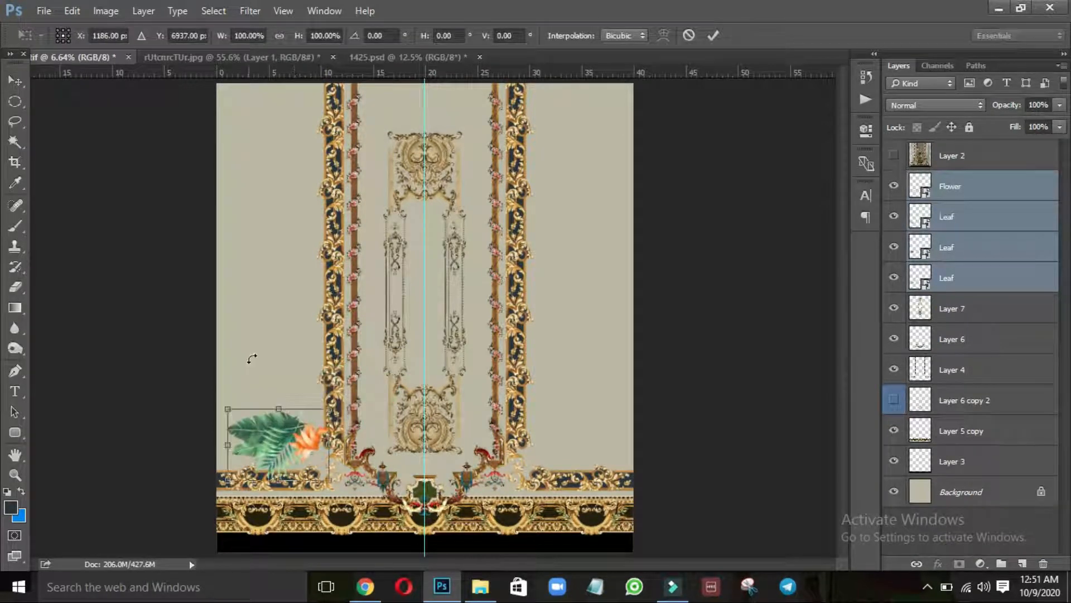
pyautogui.moveTo(249, 358); pyautogui.dragTo(358, 403)
pyautogui.moveTo(287, 413); pyautogui.dragTo(307, 401)
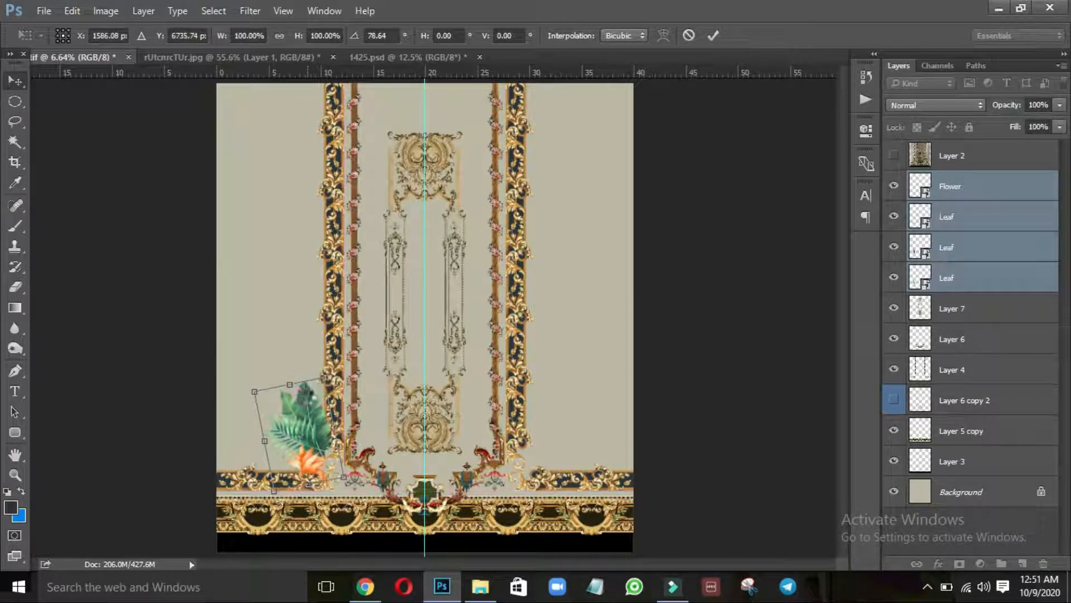
pyautogui.press('Return')
# Bring the pink pointed-petal flower from 1425.psd into the border design and place it beside the orange flower
pyautogui.click(319, 56)
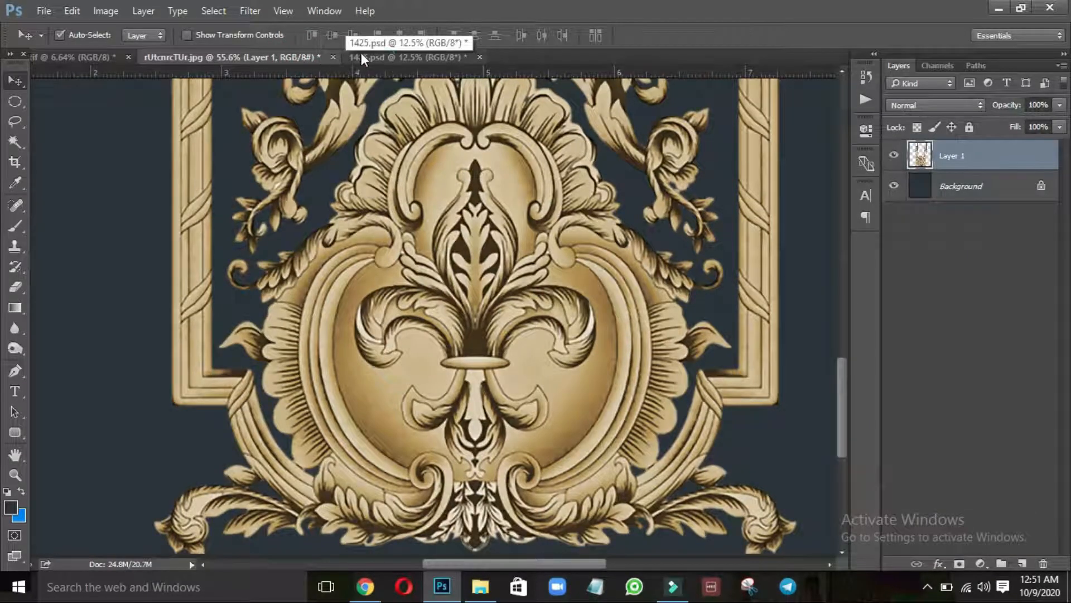
pyautogui.click(384, 57)
pyautogui.click(151, 321)
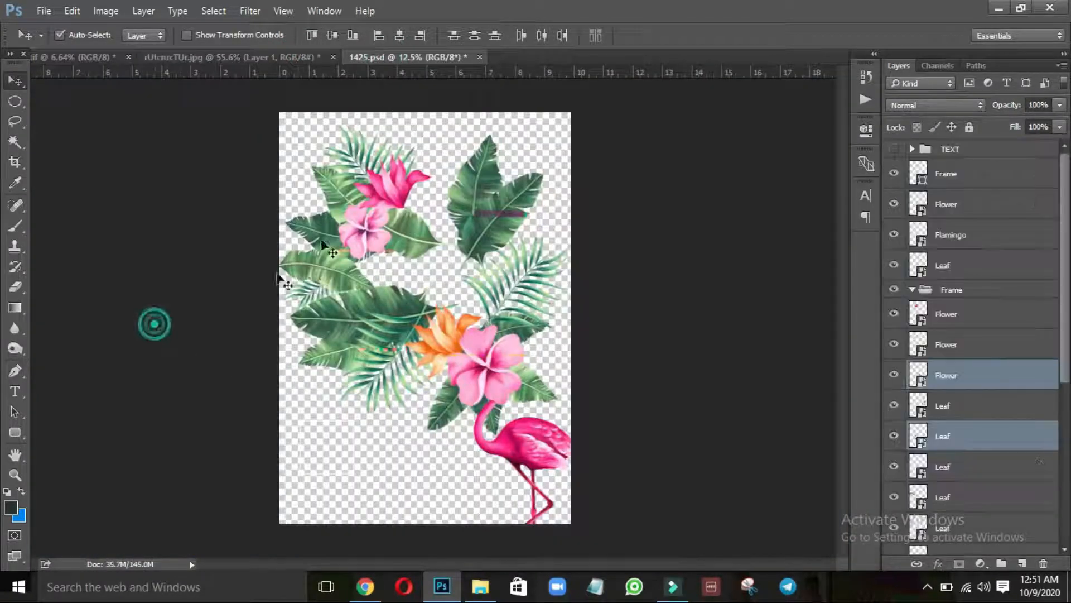
pyautogui.click(397, 192)
pyautogui.moveTo(397, 192); pyautogui.dragTo(336, 432)
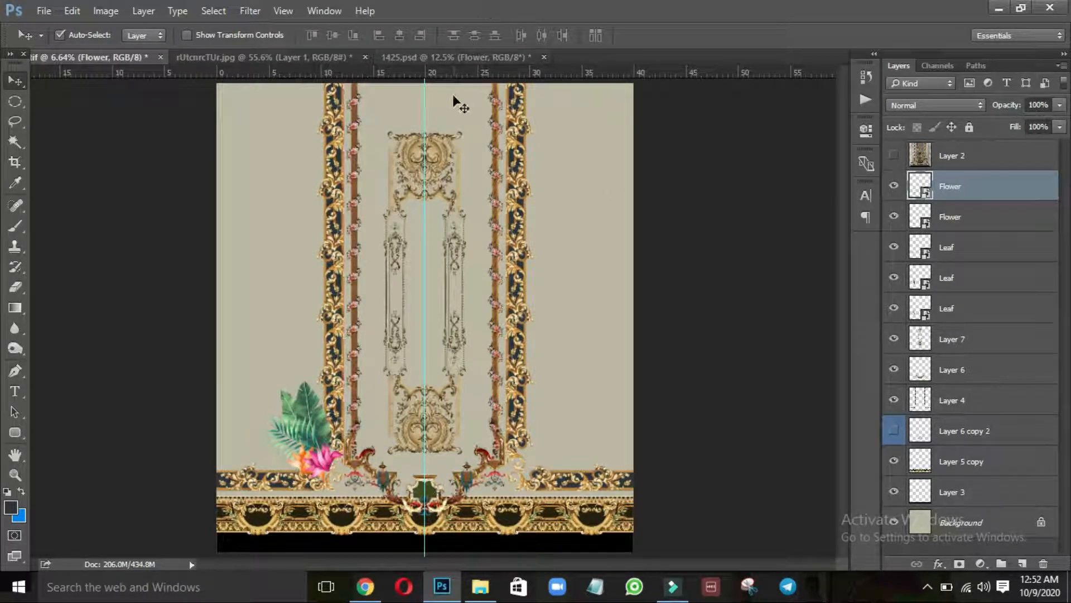
# Move the pink flower slightly up and the orange flower up beside it at the base of the leaves
pyautogui.hotkey('alt', 'Tab')
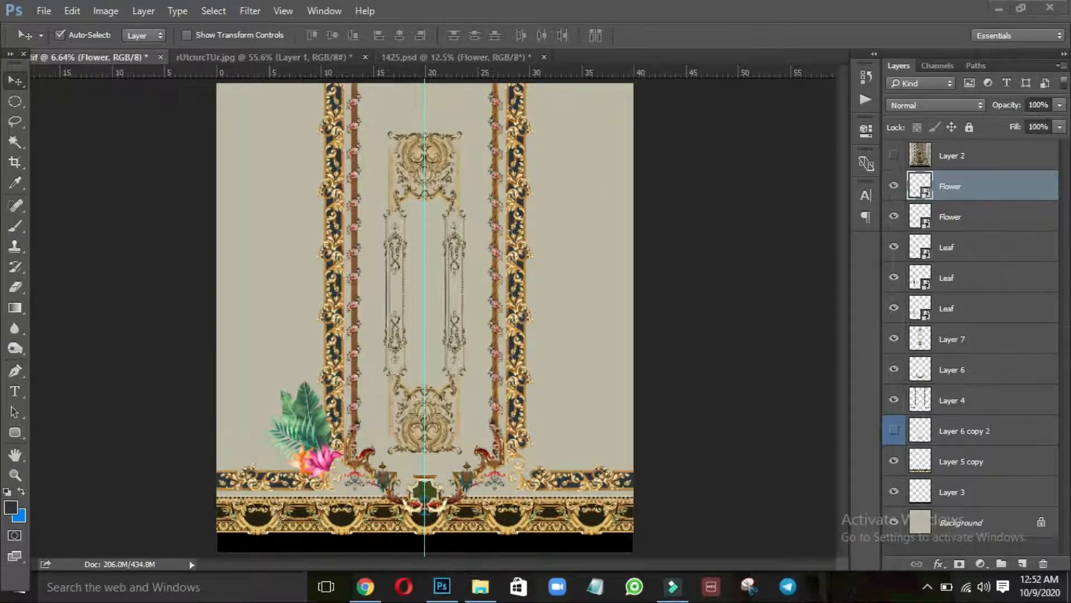
pyautogui.click(259, 448)
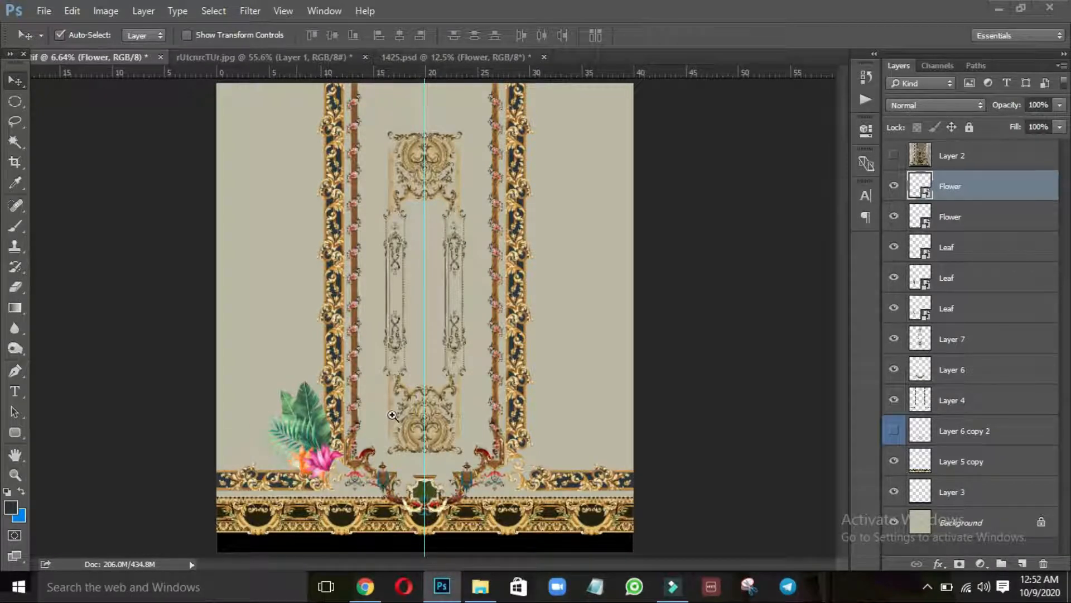
pyautogui.click(417, 396)
pyautogui.hotkey('ctrl', 'space')
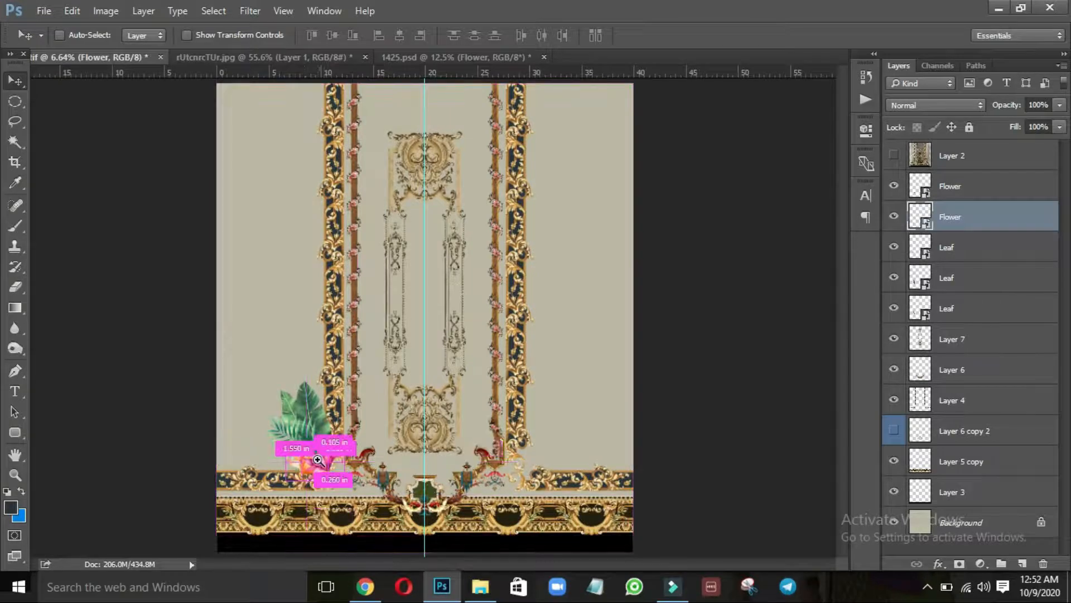
pyautogui.moveTo(285, 461); pyautogui.dragTo(381, 409)
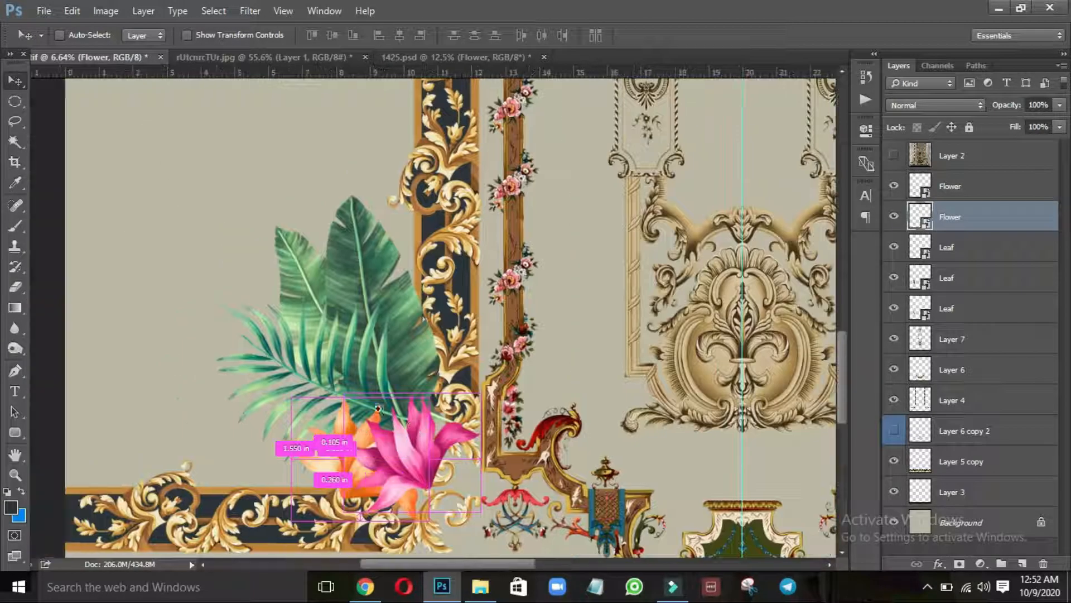
pyautogui.moveTo(416, 459); pyautogui.dragTo(434, 427)
pyautogui.moveTo(357, 489); pyautogui.dragTo(324, 422)
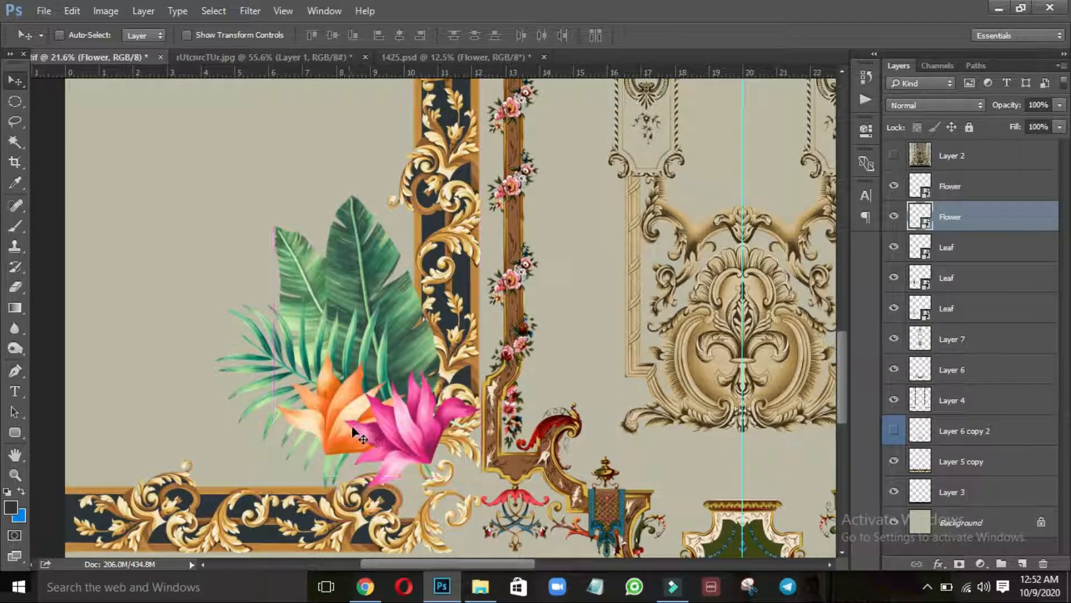
# Rotate the orange flower to about -90° and lower it slightly beneath the leaves
pyautogui.hotkey('ctrl', 't')
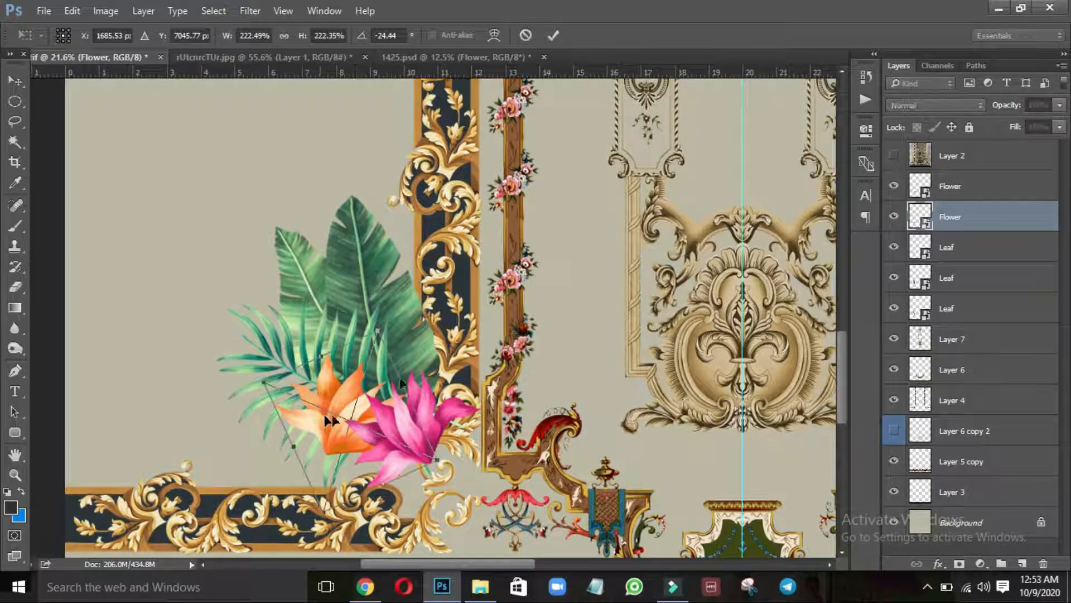
pyautogui.moveTo(488, 329); pyautogui.dragTo(368, 241)
pyautogui.moveTo(397, 318); pyautogui.dragTo(375, 306)
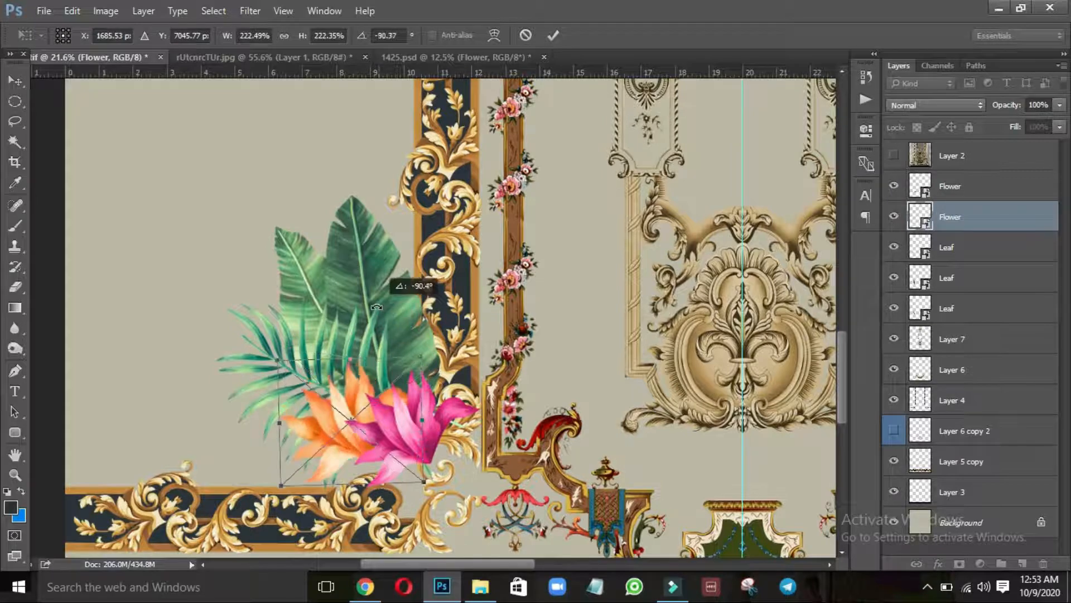
pyautogui.moveTo(366, 402); pyautogui.dragTo(364, 426)
pyautogui.press('Return')
# Spread the palm leaf and the two broad leaves outward and move the pink flower closer over the orange one
pyautogui.moveTo(304, 369); pyautogui.dragTo(269, 391)
pyautogui.moveTo(308, 304); pyautogui.dragTo(275, 346)
pyautogui.moveTo(374, 322)
pyautogui.mouseDown()
pyautogui.moveTo(352, 304)
pyautogui.moveTo(353, 326)
pyautogui.moveTo(351, 308)
pyautogui.moveTo(360, 318)
pyautogui.mouseUp()
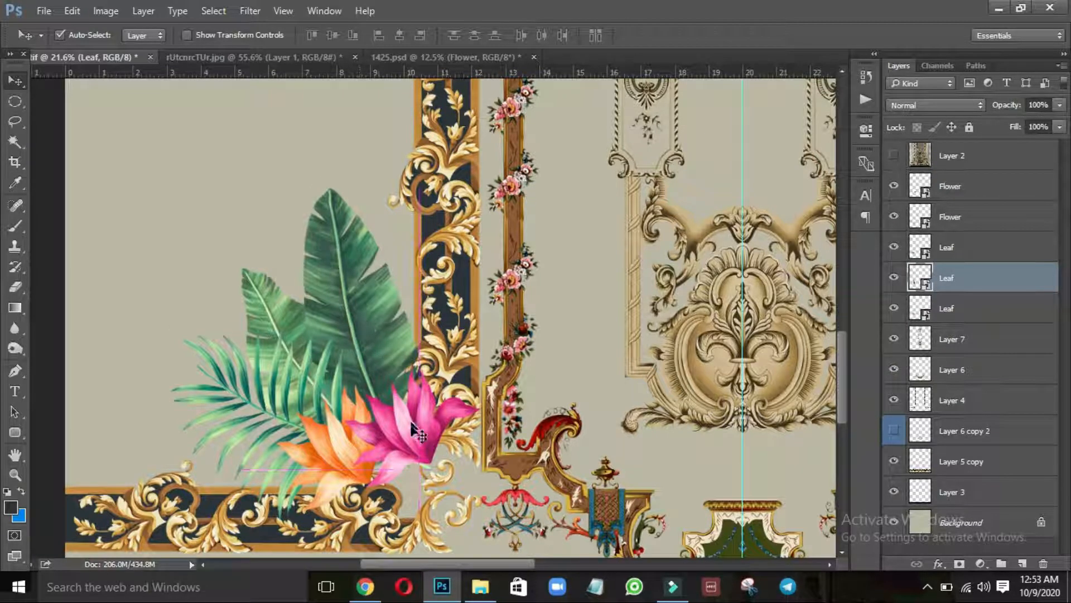
pyautogui.moveTo(412, 424); pyautogui.dragTo(396, 441)
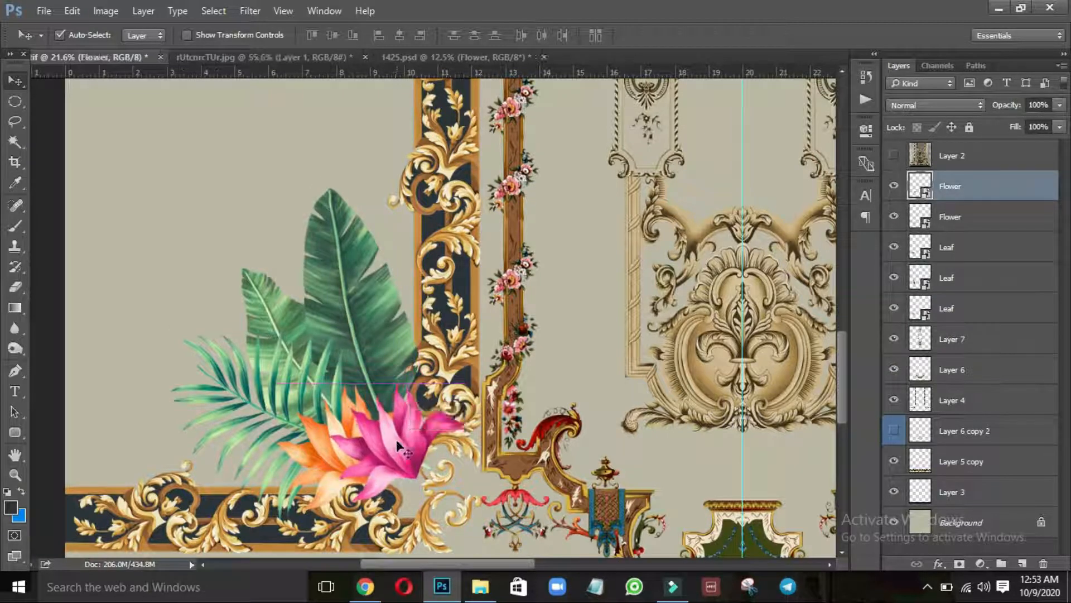
# Select both flowers and all three leaves and shift the cluster about 0.25 in left and 0.42 in up
pyautogui.keyDown('shift'); pyautogui.click(328, 454); pyautogui.keyUp('shift')
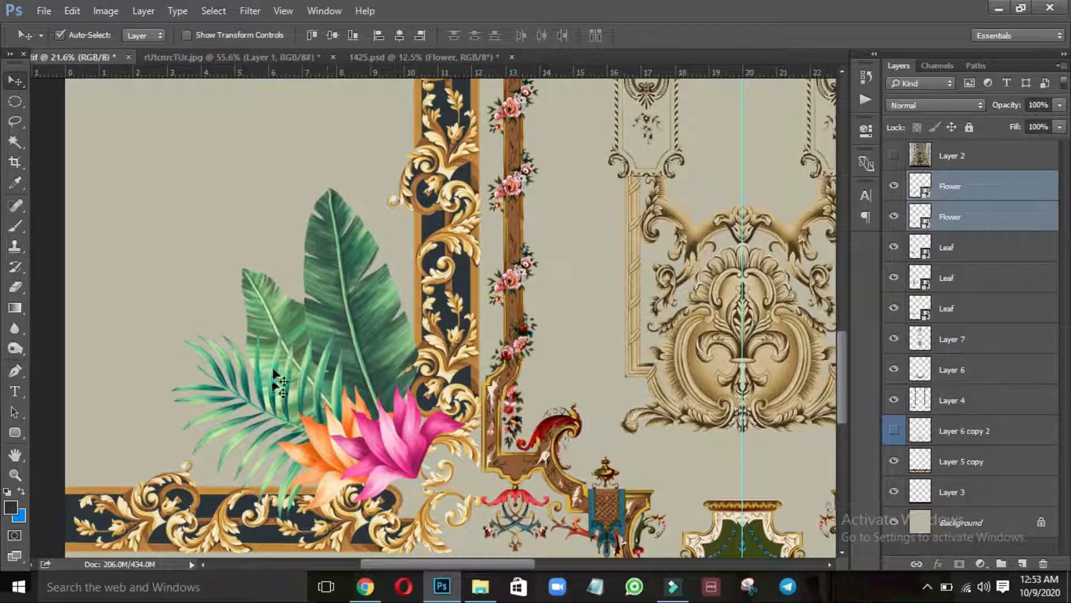
pyautogui.keyDown('shift'); pyautogui.click(273, 316); pyautogui.keyUp('shift')
pyautogui.keyDown('shift'); pyautogui.click(330, 323); pyautogui.keyUp('shift')
pyautogui.keyDown('shift'); pyautogui.click(308, 306); pyautogui.keyUp('shift')
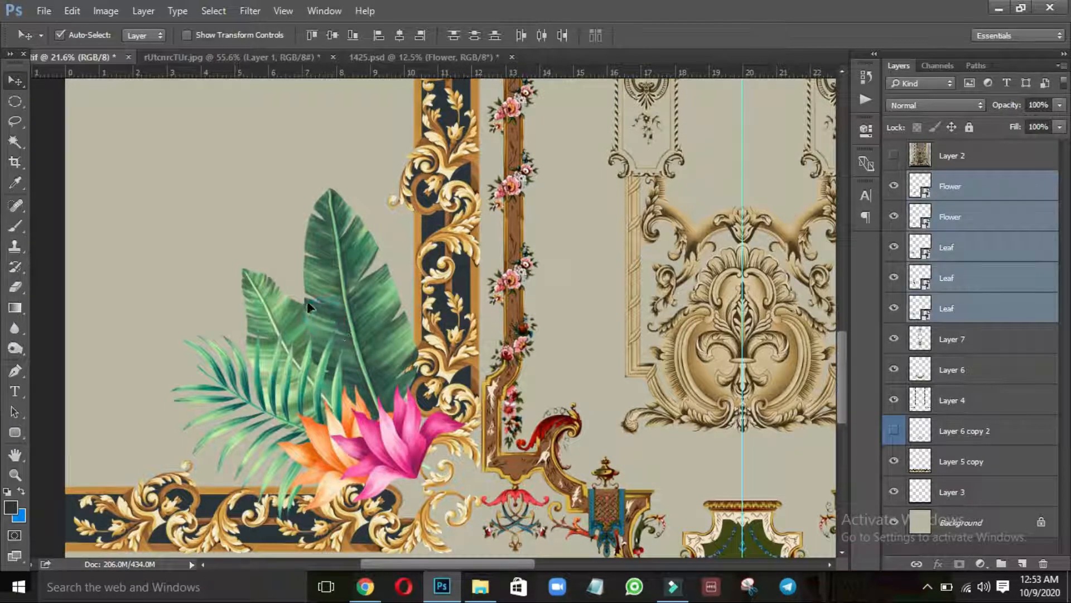
pyautogui.moveTo(308, 306)
pyautogui.mouseDown()
pyautogui.moveTo(297, 289)
pyautogui.moveTo(325, 306)
pyautogui.mouseUp()
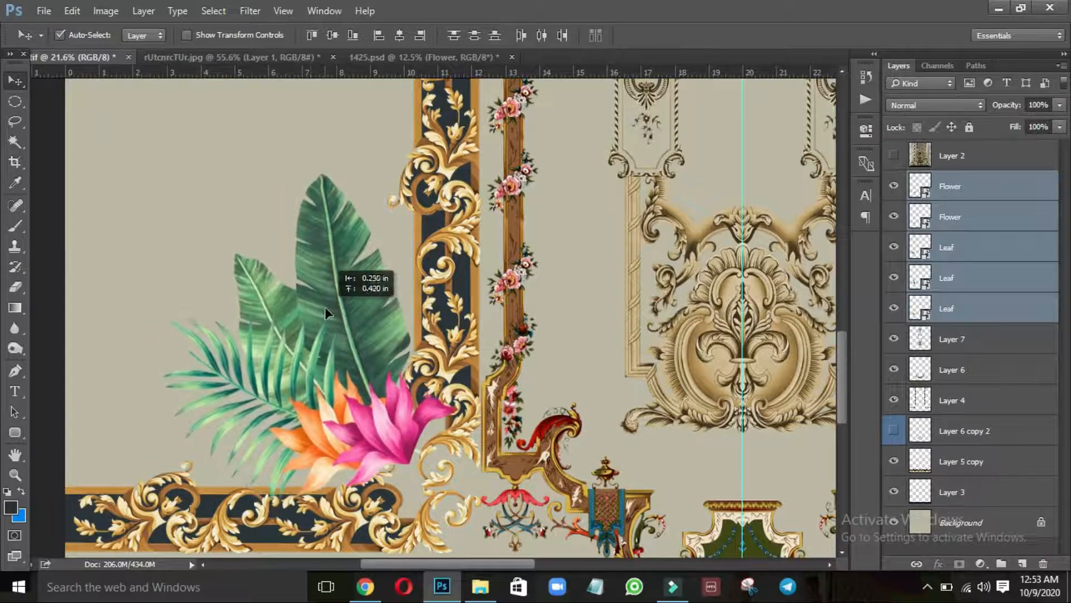
# Fine-tune the cluster by nudging the pink flower, the large broad leaf and the smaller broad leaf
pyautogui.click(466, 394)
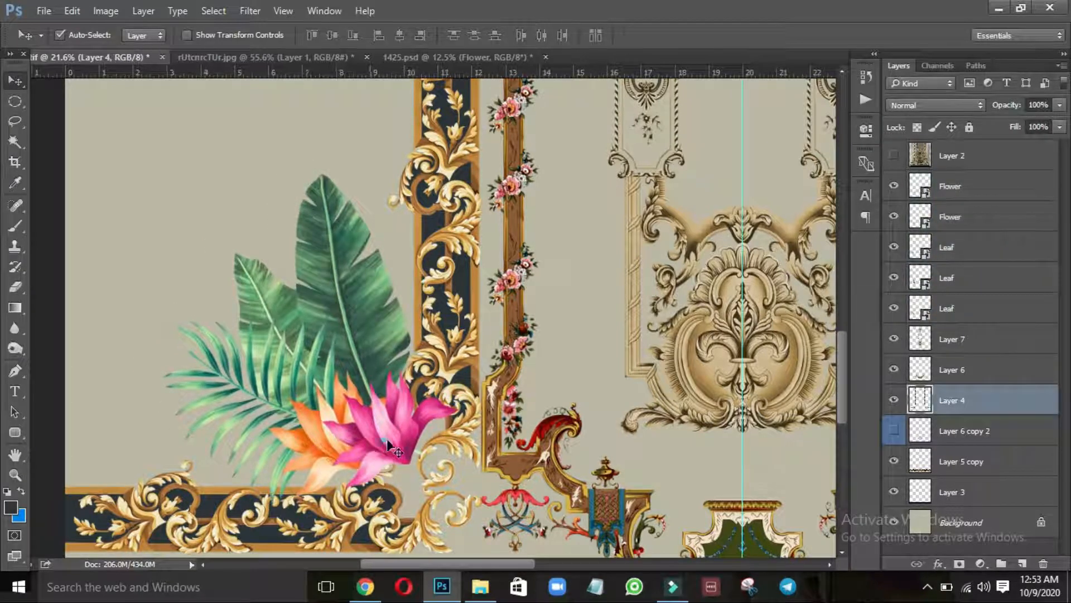
pyautogui.moveTo(394, 448)
pyautogui.mouseDown()
pyautogui.moveTo(400, 437)
pyautogui.moveTo(389, 437)
pyautogui.mouseUp()
pyautogui.moveTo(363, 358)
pyautogui.mouseDown()
pyautogui.moveTo(356, 347)
pyautogui.moveTo(363, 352)
pyautogui.mouseUp()
pyautogui.moveTo(280, 302); pyautogui.dragTo(272, 292)
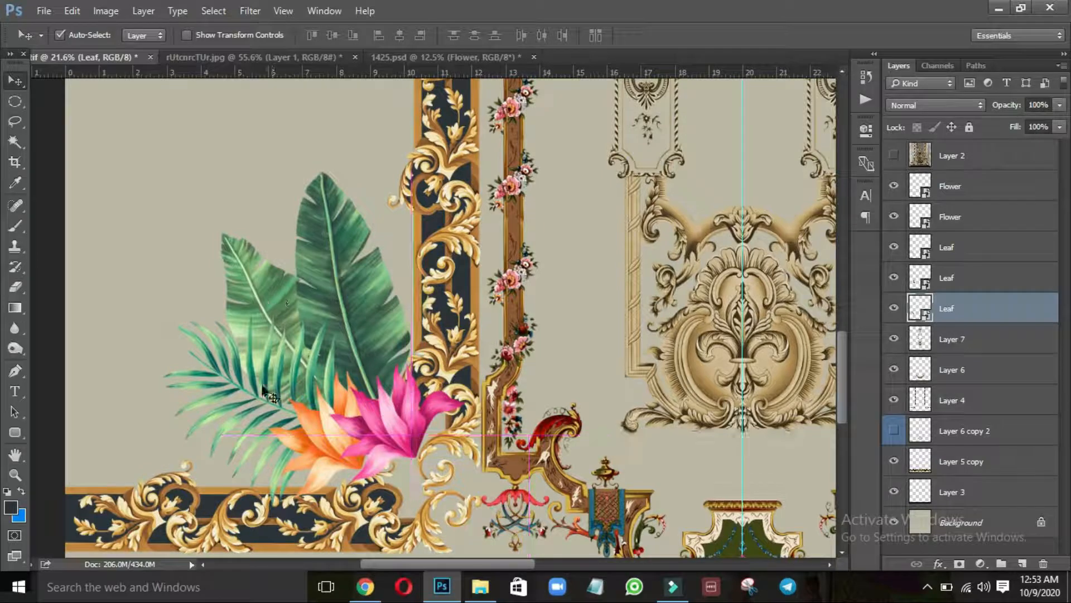
# Select the two flower and three leaf layers and merge them into one layer
pyautogui.keyDown('shift'); pyautogui.click(298, 354); pyautogui.keyUp('shift')
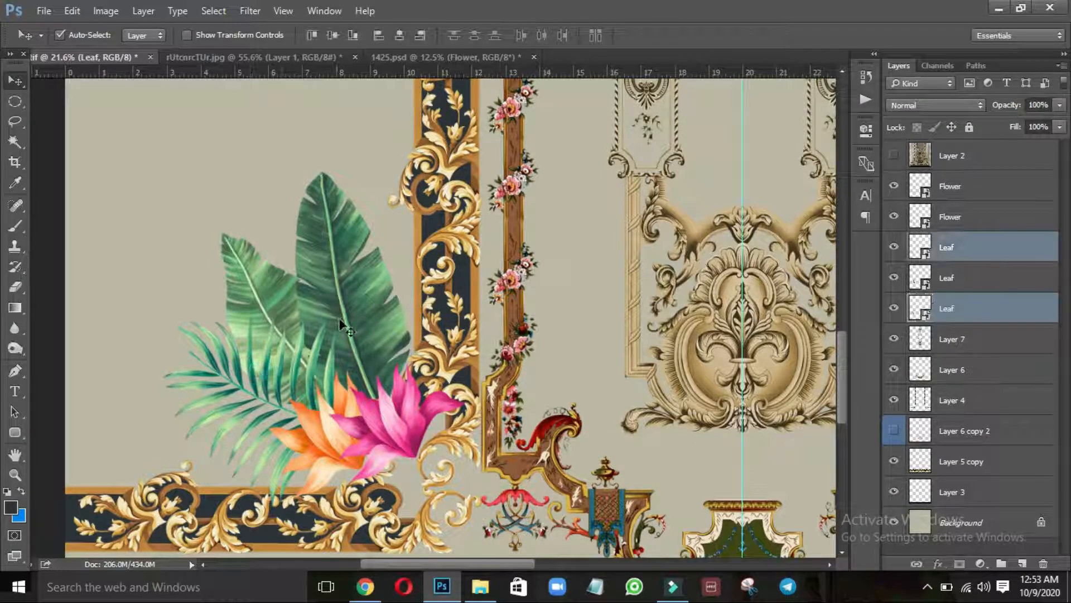
pyautogui.keyDown('shift'); pyautogui.click(347, 310); pyautogui.keyUp('shift')
pyautogui.keyDown('shift'); pyautogui.click(401, 434); pyautogui.keyUp('shift')
pyautogui.keyDown('shift'); pyautogui.click(326, 444); pyautogui.keyUp('shift')
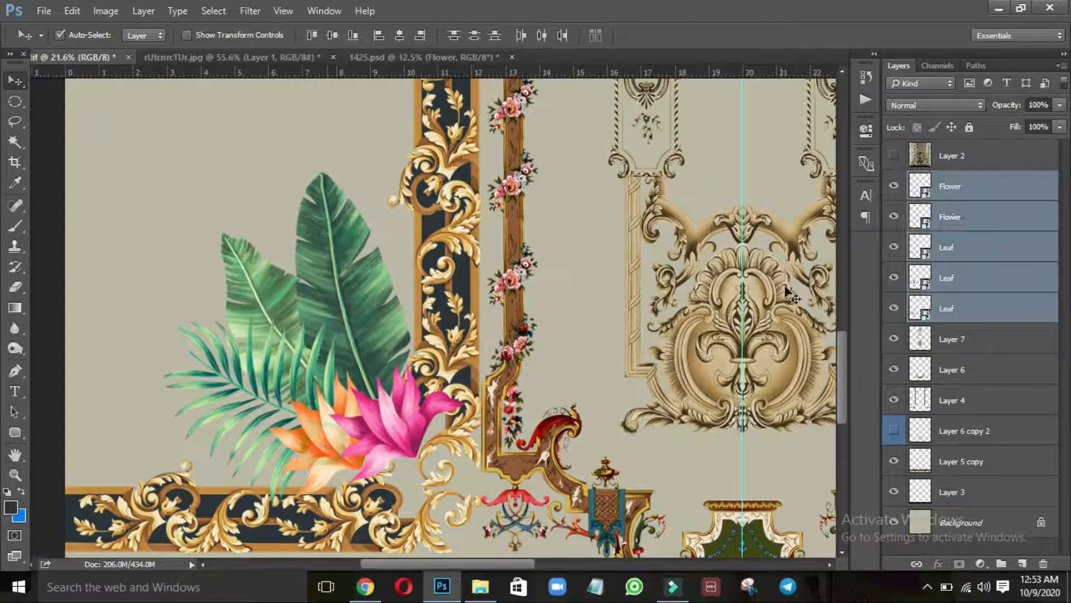
pyautogui.hotkey('ctrl', '0')
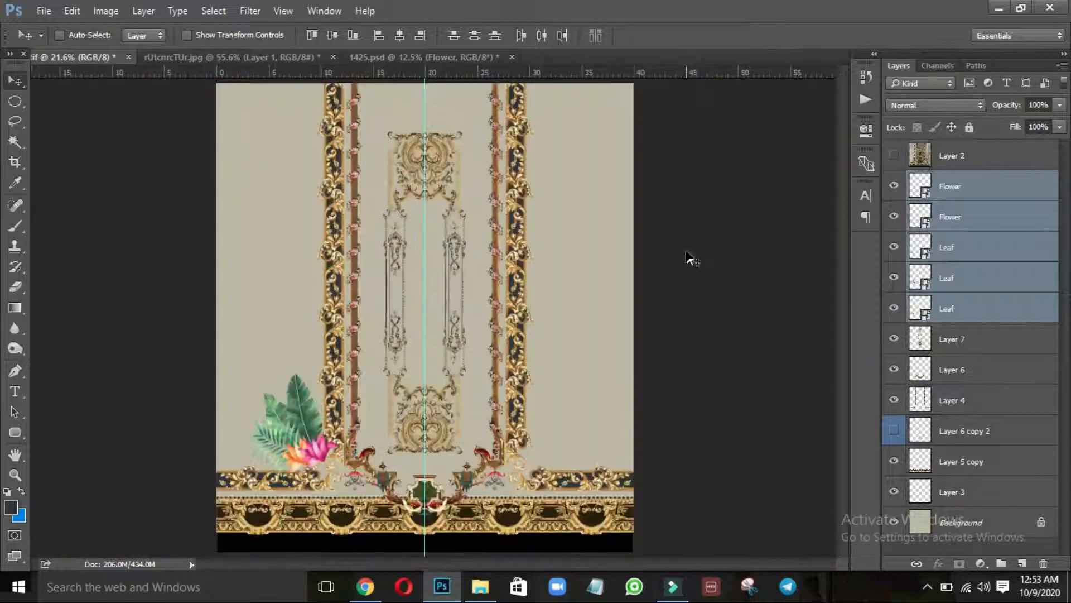
pyautogui.hotkey('ctrl', 'e')
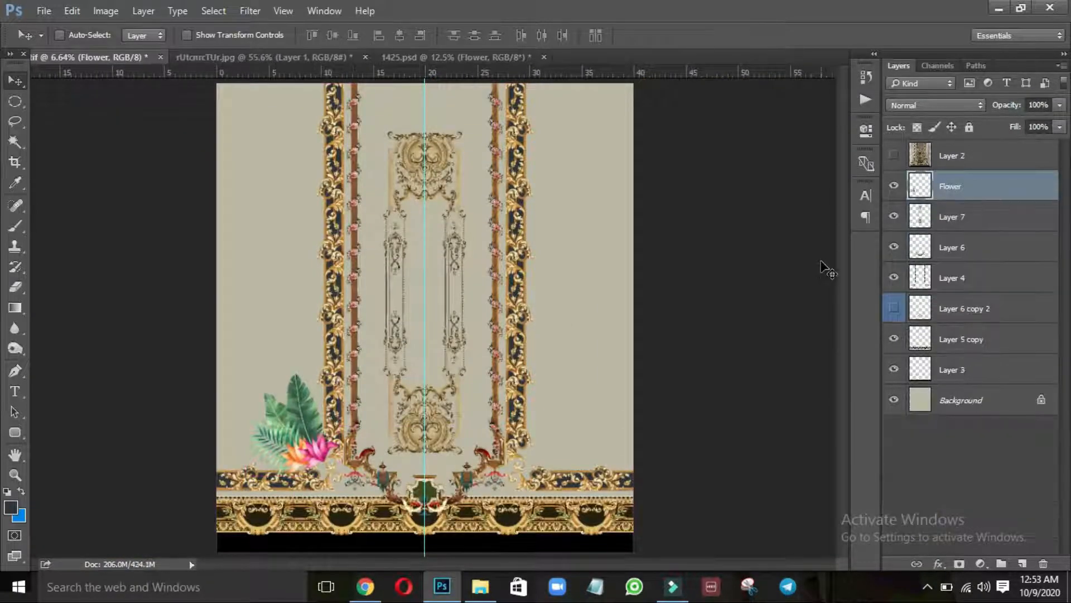
# Duplicate the merged Flower layer and move the copy up into the empty area left of the vertical border
pyautogui.click(903, 184)
pyautogui.click(903, 185)
pyautogui.hotkey('ctrl', 'j')
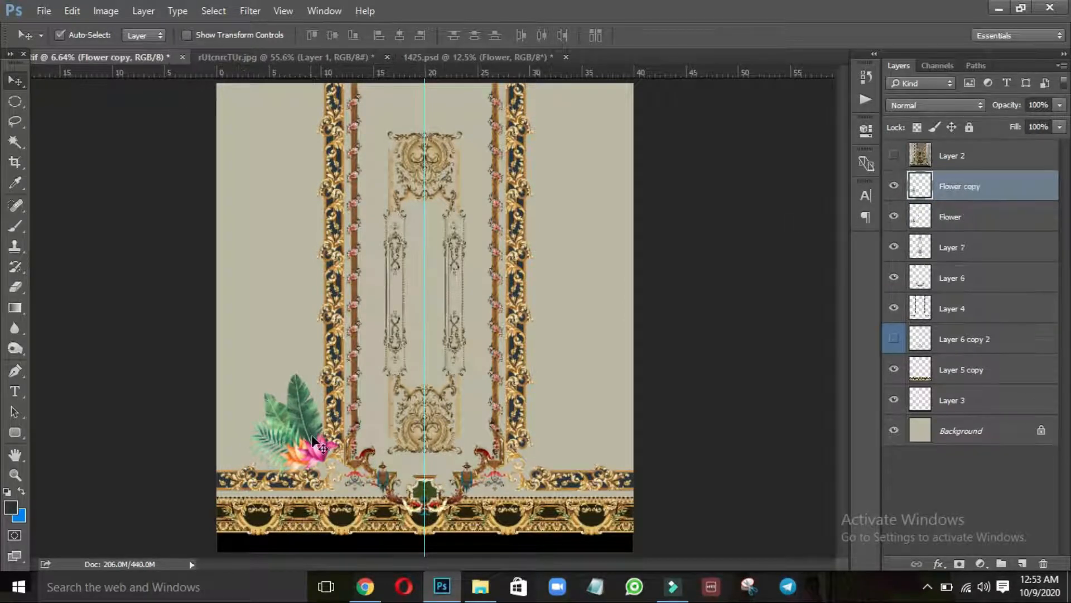
pyautogui.moveTo(318, 429); pyautogui.dragTo(290, 237)
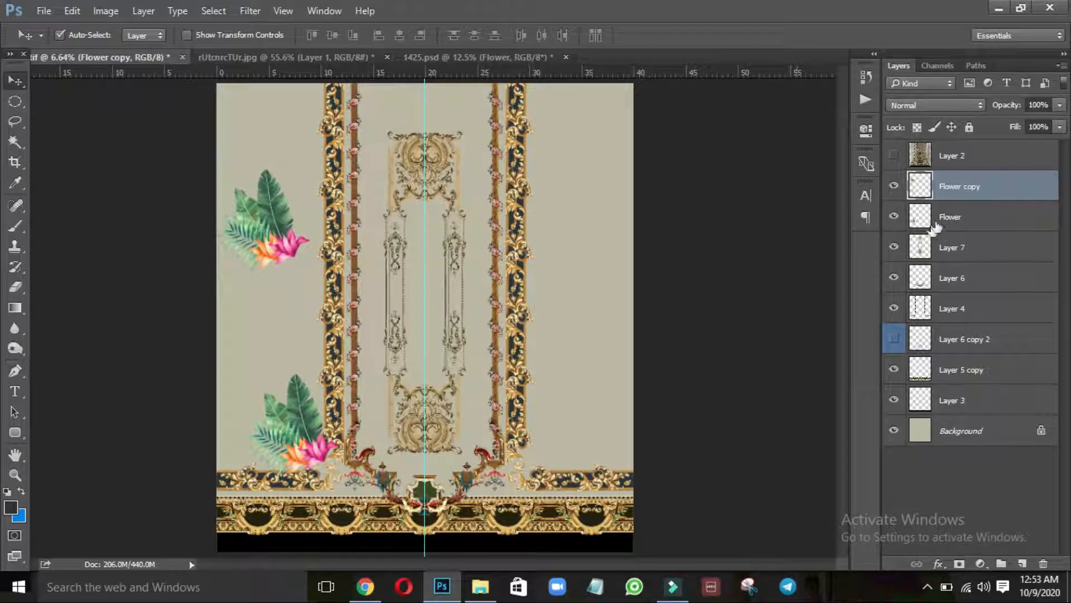
# Mirror the original Flower cluster across the vertical centre so the same layer also fills the lower right corner
pyautogui.click(949, 226)
pyautogui.hotkey('ctrl', 'a')
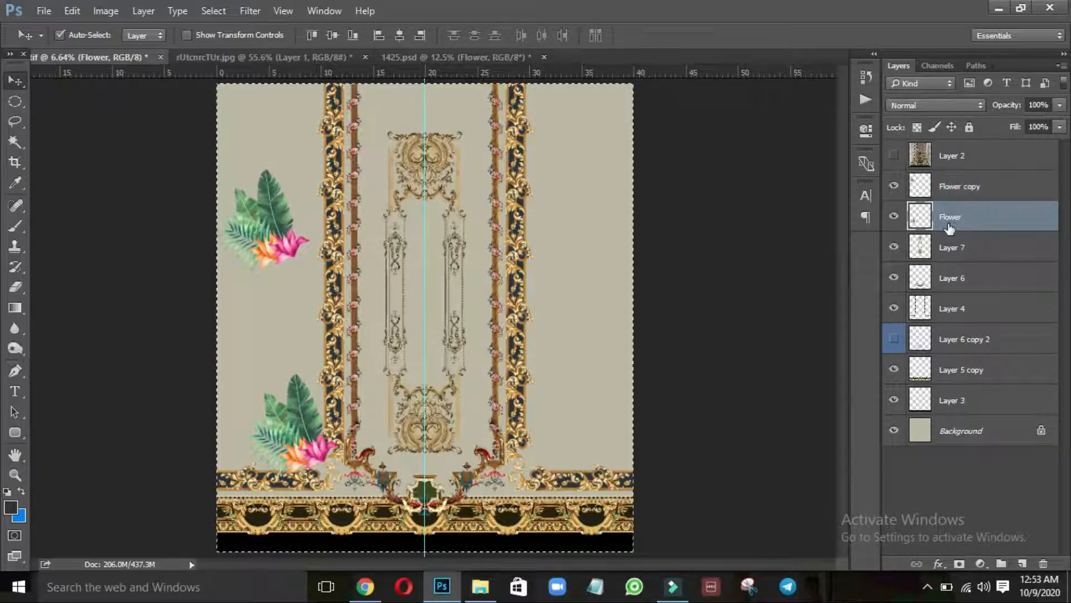
pyautogui.hotkey('alt', 'e')
pyautogui.press('a')
pyautogui.press('Return')
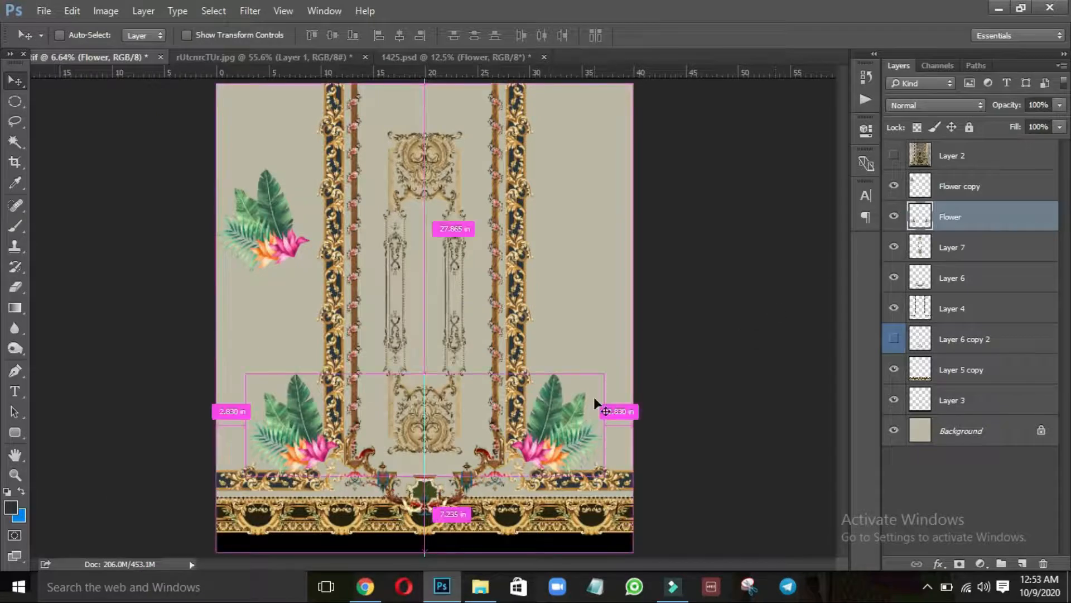
# Check the Layer 2 reference and move the Flower copy cluster down to the inner side of the left vertical border, level with the lower clusters
pyautogui.click(887, 162)
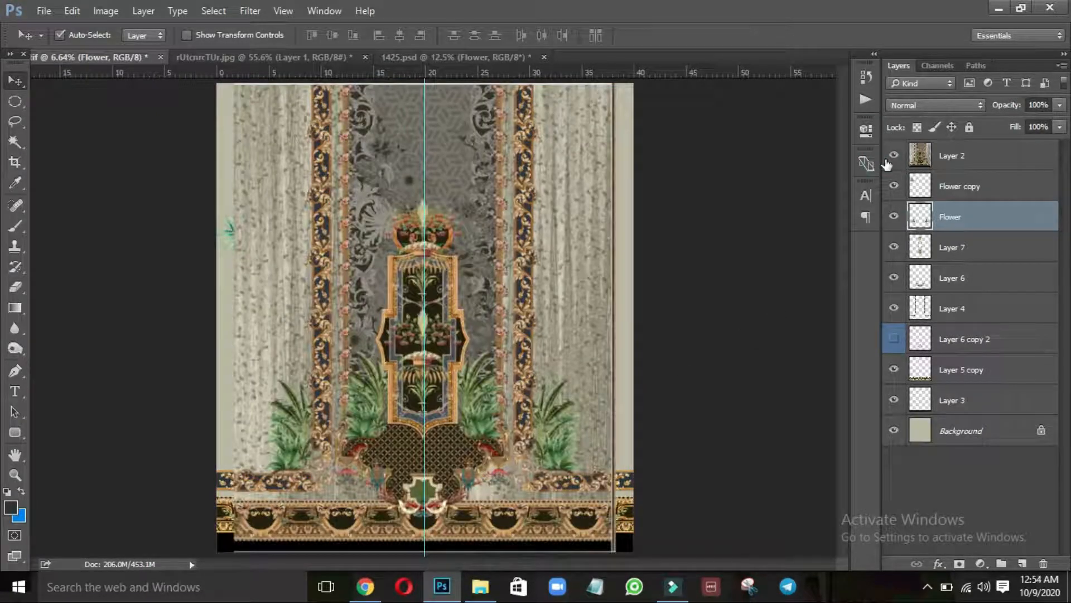
pyautogui.click(887, 161)
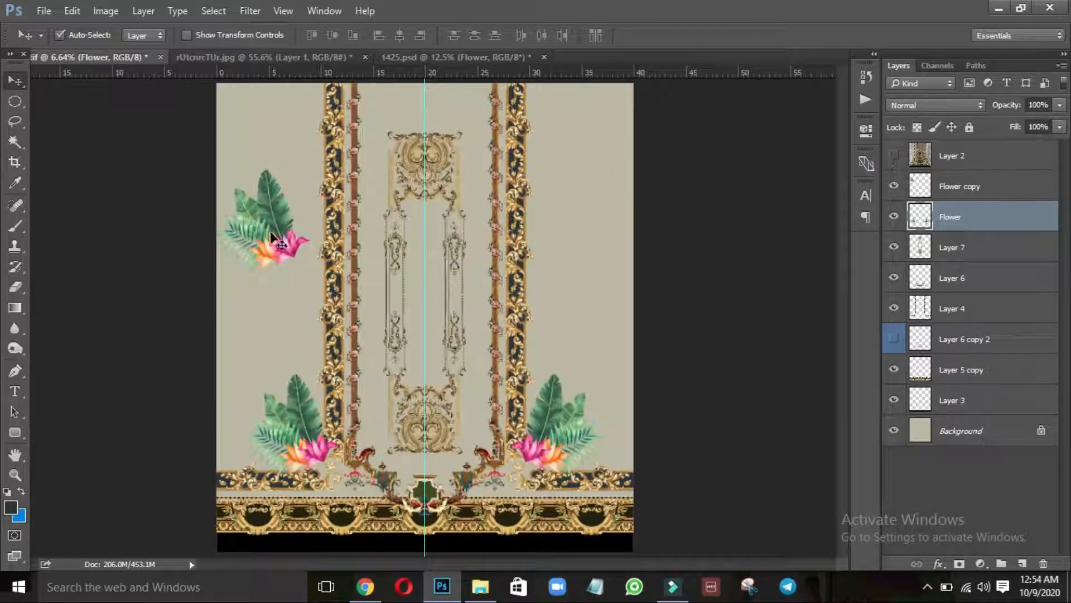
pyautogui.moveTo(273, 237); pyautogui.dragTo(399, 421)
# Scale the Flower copy to about 80%, rotate it about 27° clockwise, shift it slightly toward the centre and compare it with the Layer 2 reference
pyautogui.hotkey('ctrl', 't')
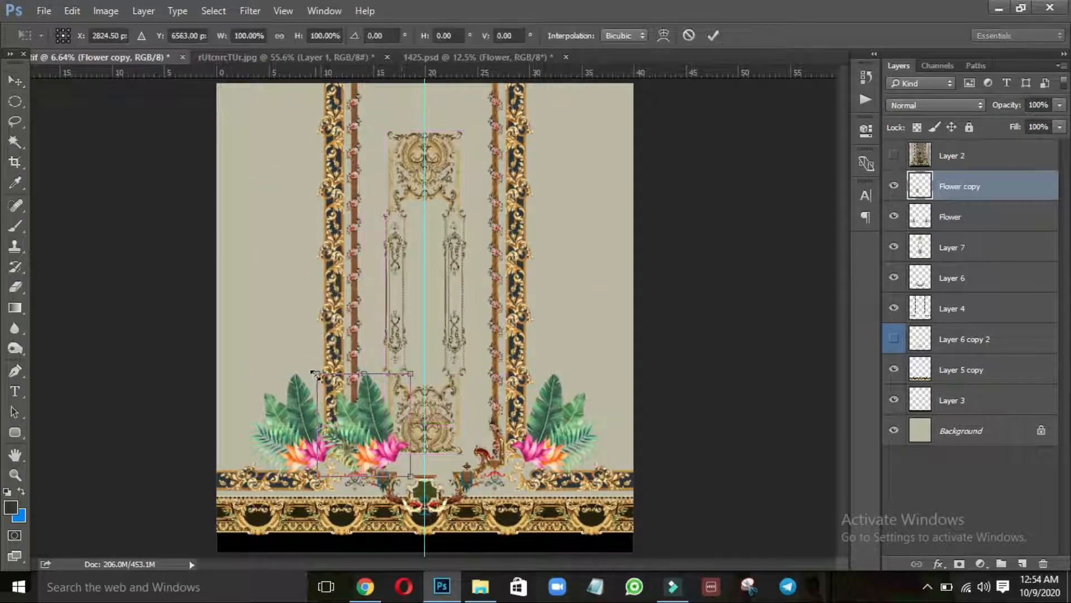
pyautogui.moveTo(313, 373); pyautogui.dragTo(361, 380)
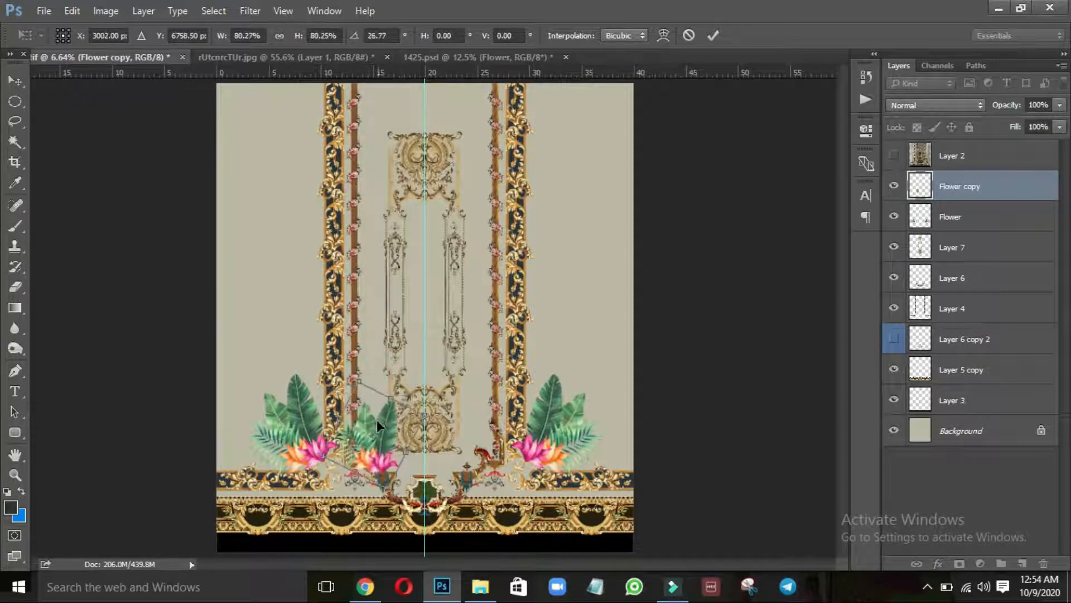
pyautogui.moveTo(377, 422); pyautogui.dragTo(385, 416)
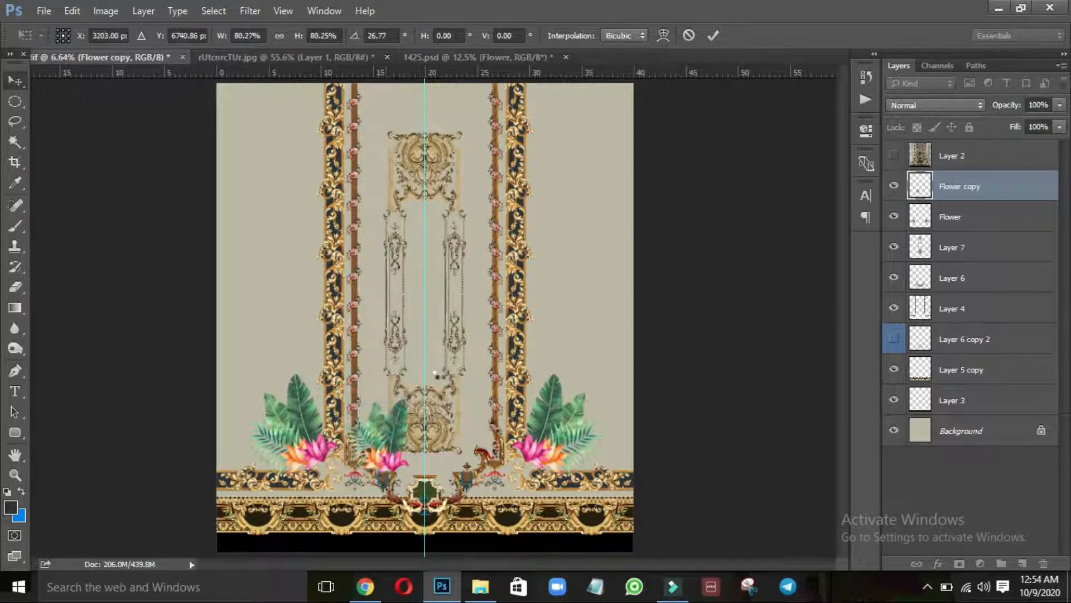
pyautogui.press('Return')
pyautogui.click(894, 156)
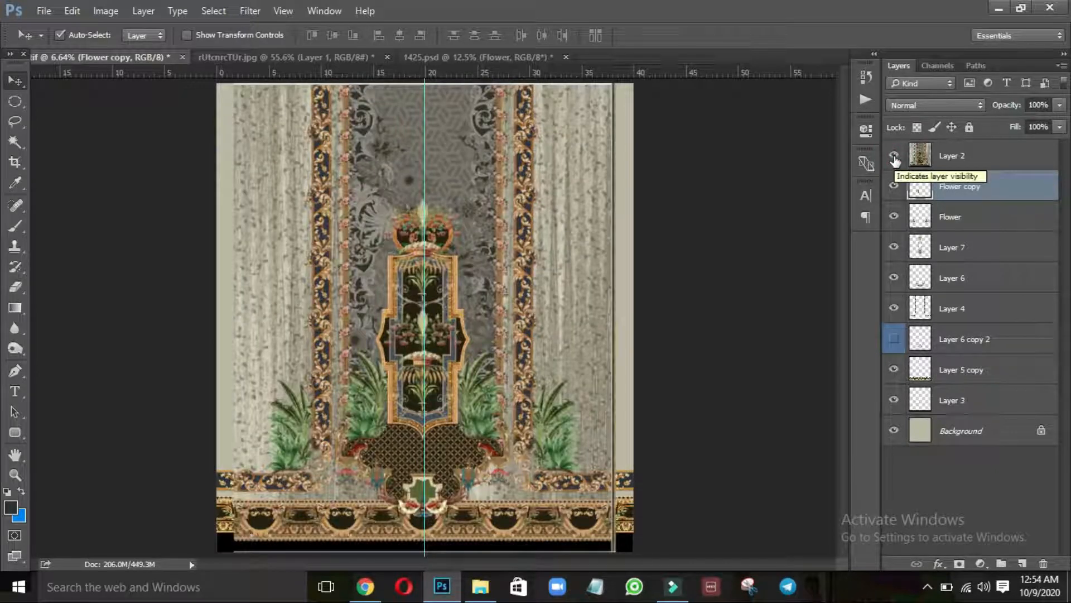
pyautogui.click(894, 156)
# Inspect the small flower cluster up close, then show and select the hidden Layer 6 copy 2 lattice layer
pyautogui.press('ctrl')
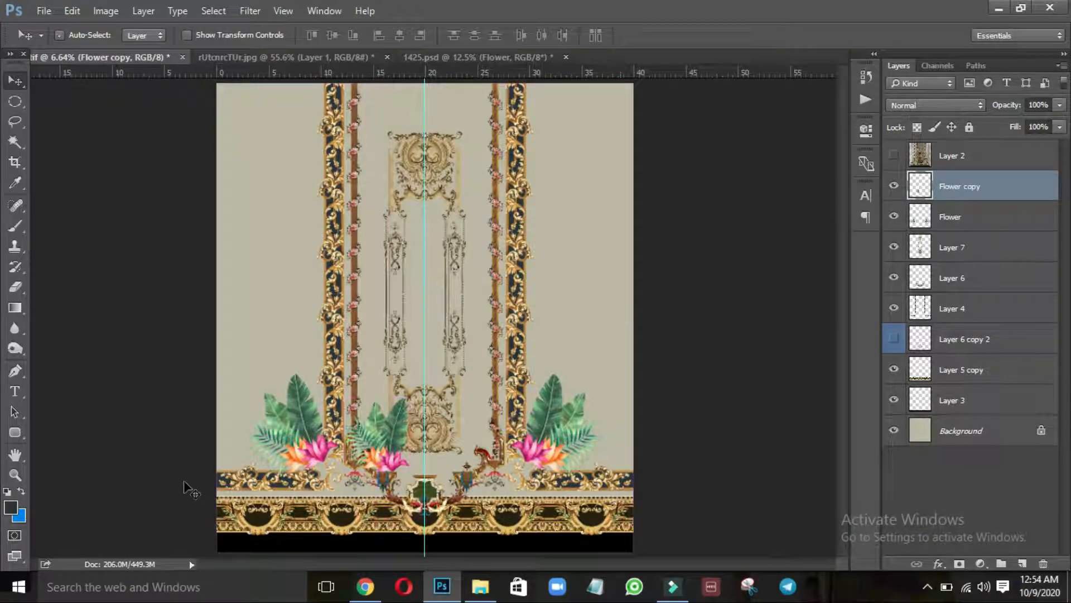
pyautogui.hotkey('ctrl', 'space')
pyautogui.moveTo(377, 457); pyautogui.dragTo(457, 406)
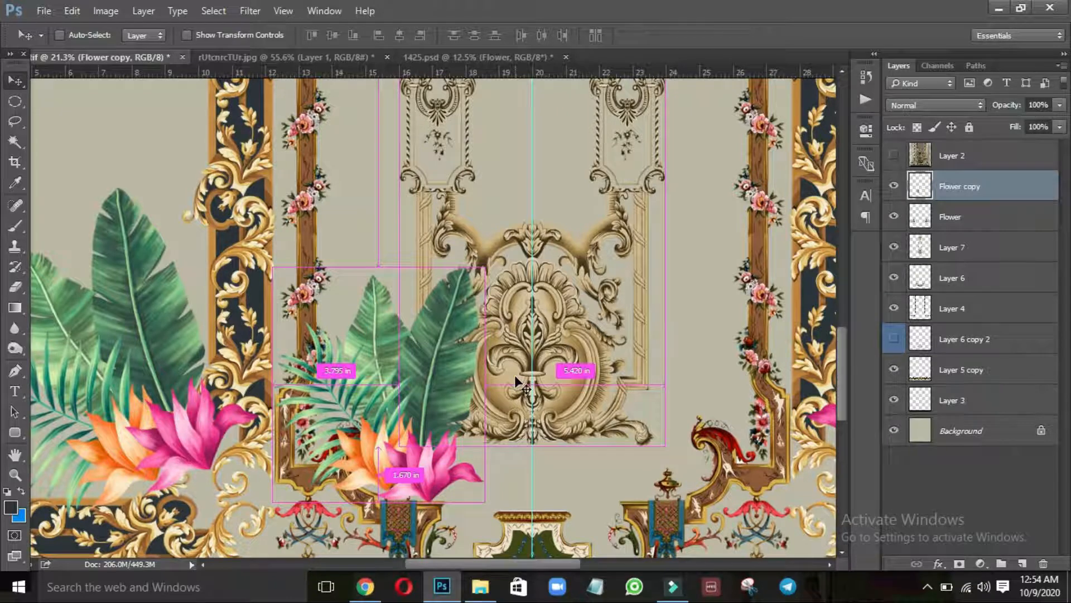
pyautogui.hotkey('ctrl', '0')
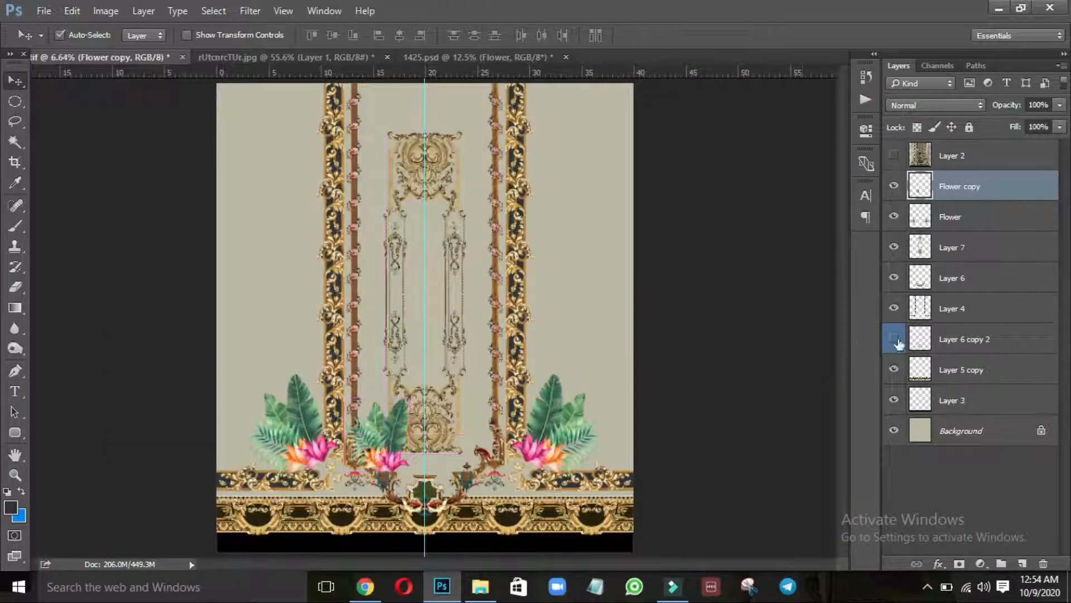
pyautogui.click(894, 339)
pyautogui.click(943, 340)
pyautogui.press('ctrl')
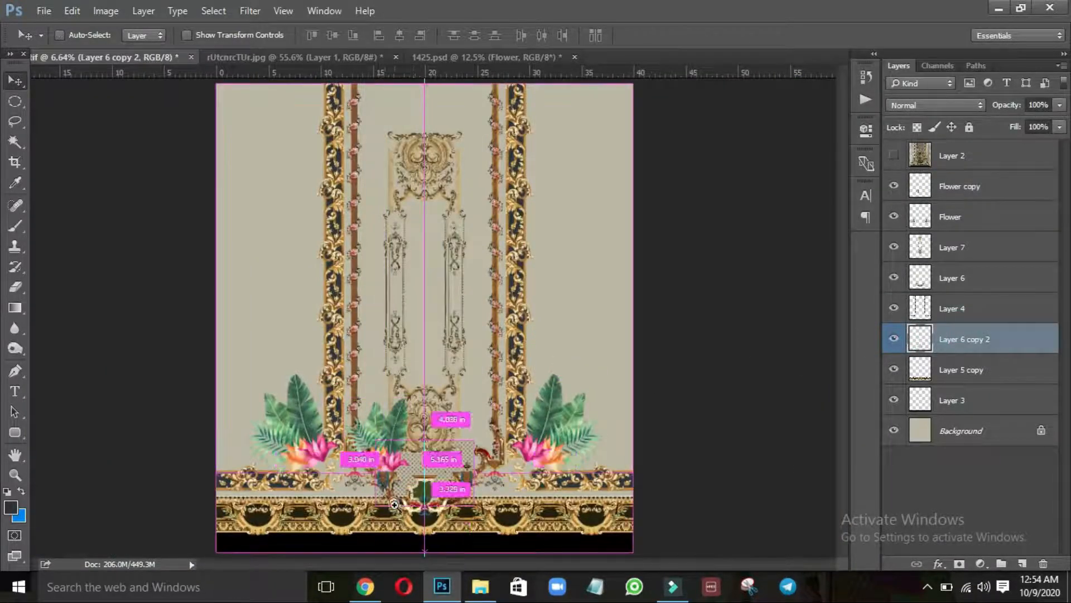
# Move the dotted pattern on Layer 6 copy 2 up behind the base of the central ornament
pyautogui.moveTo(394, 504); pyautogui.dragTo(484, 457)
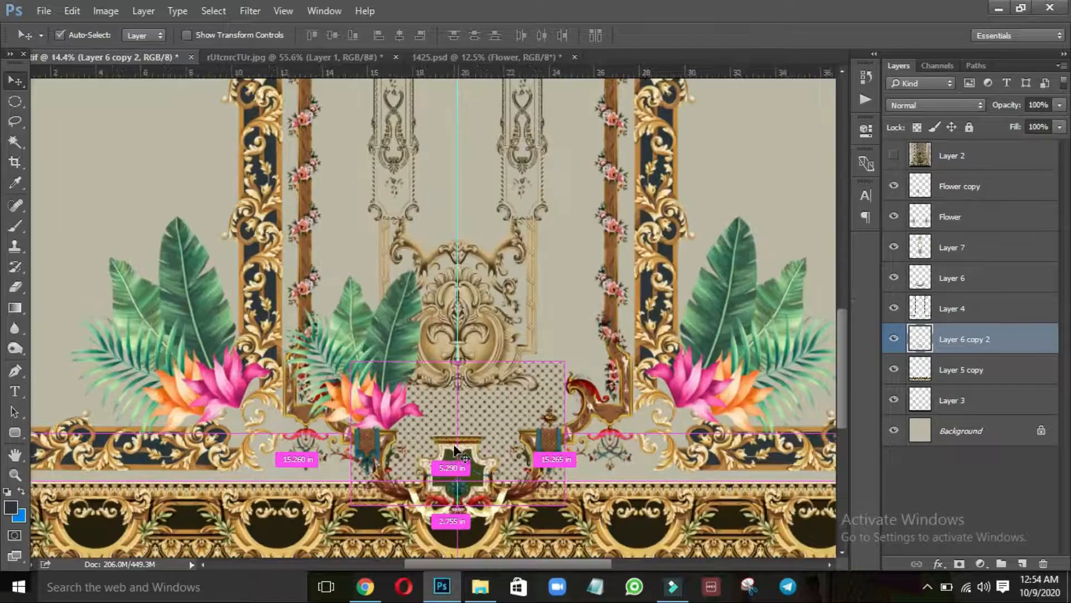
pyautogui.scroll(2, 449, 438)
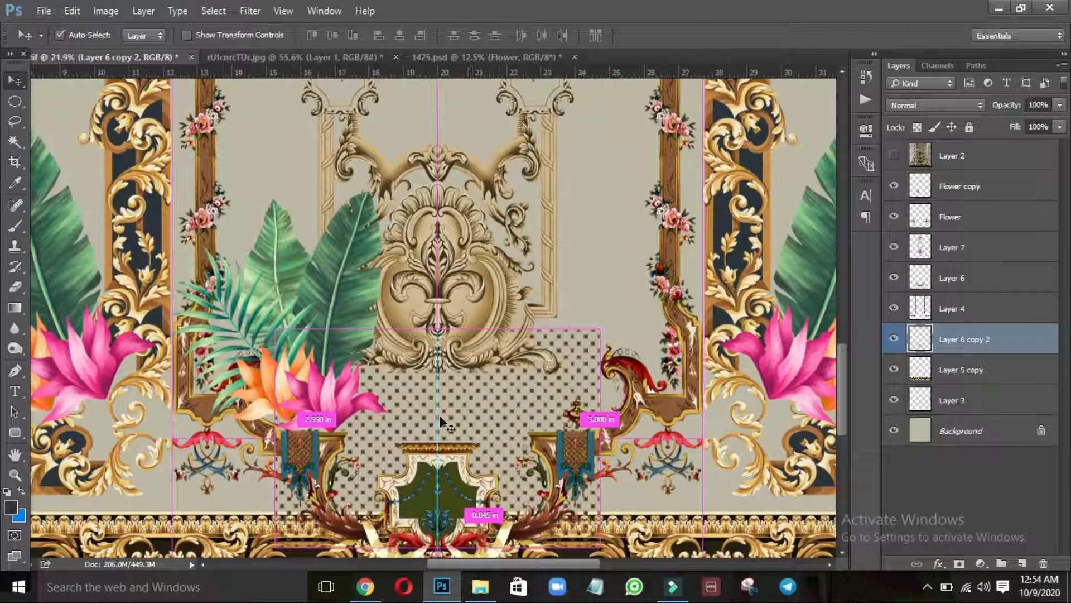
pyautogui.moveTo(450, 405); pyautogui.dragTo(468, 388)
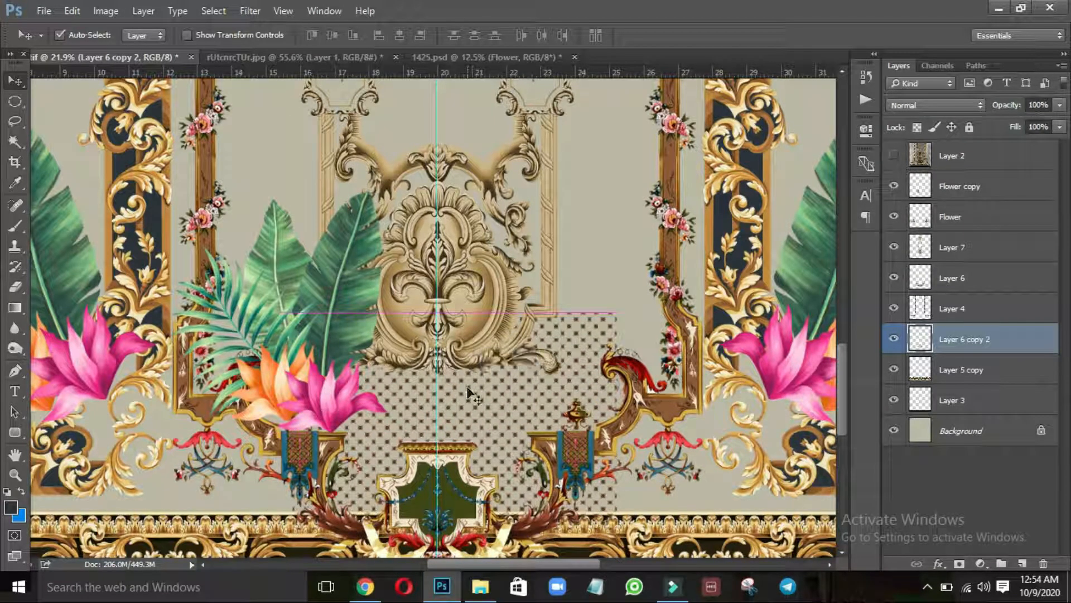
# Scale the Flower copy cluster down to about 68% and place it above the urn beside the central ornament
pyautogui.click(328, 360)
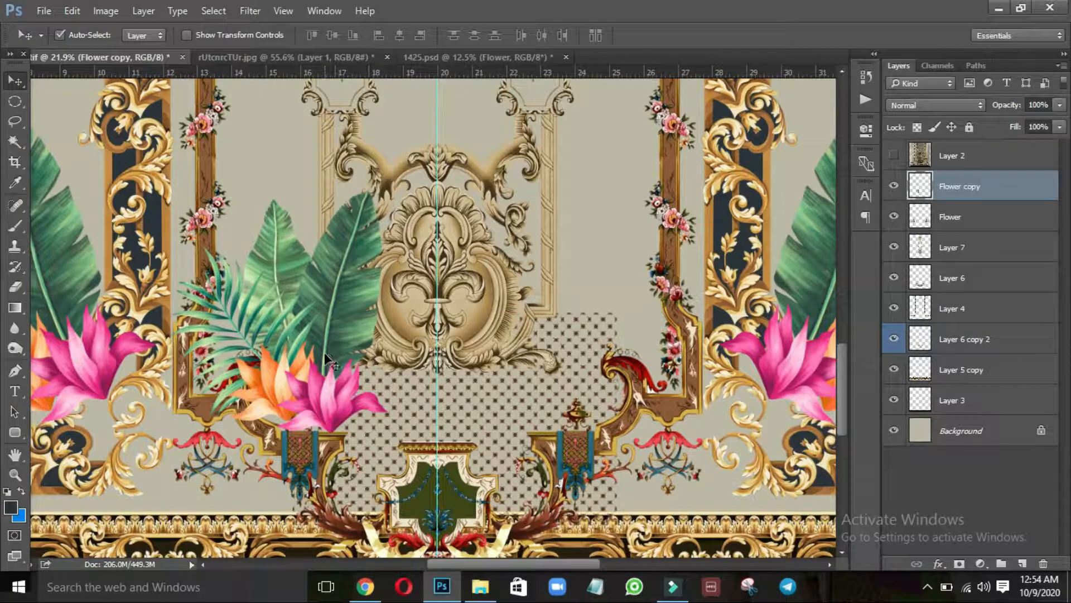
pyautogui.hotkey('ctrl', 't')
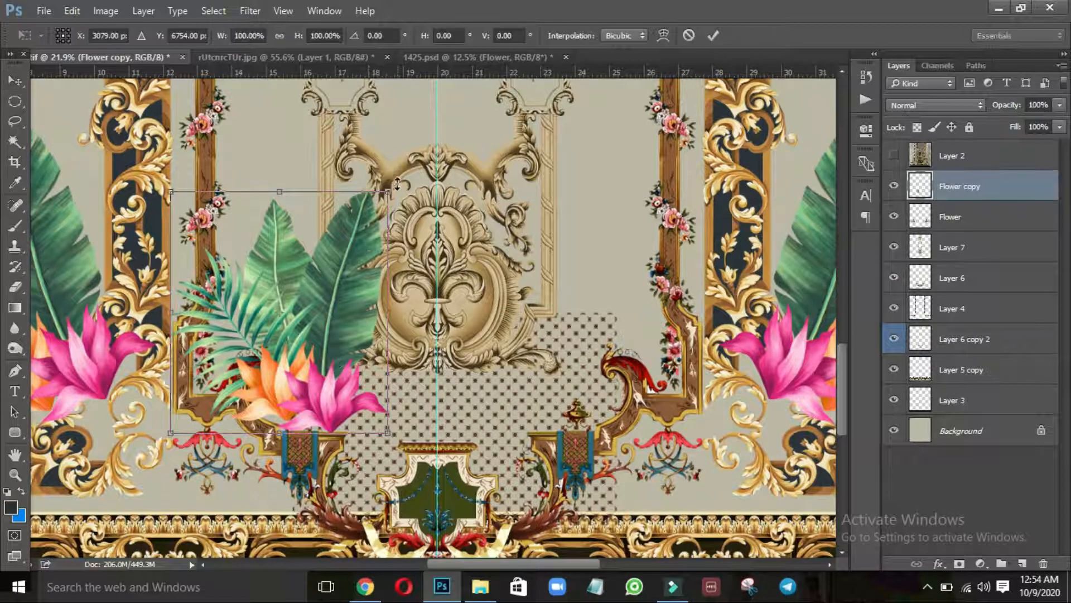
pyautogui.moveTo(388, 193); pyautogui.dragTo(340, 244)
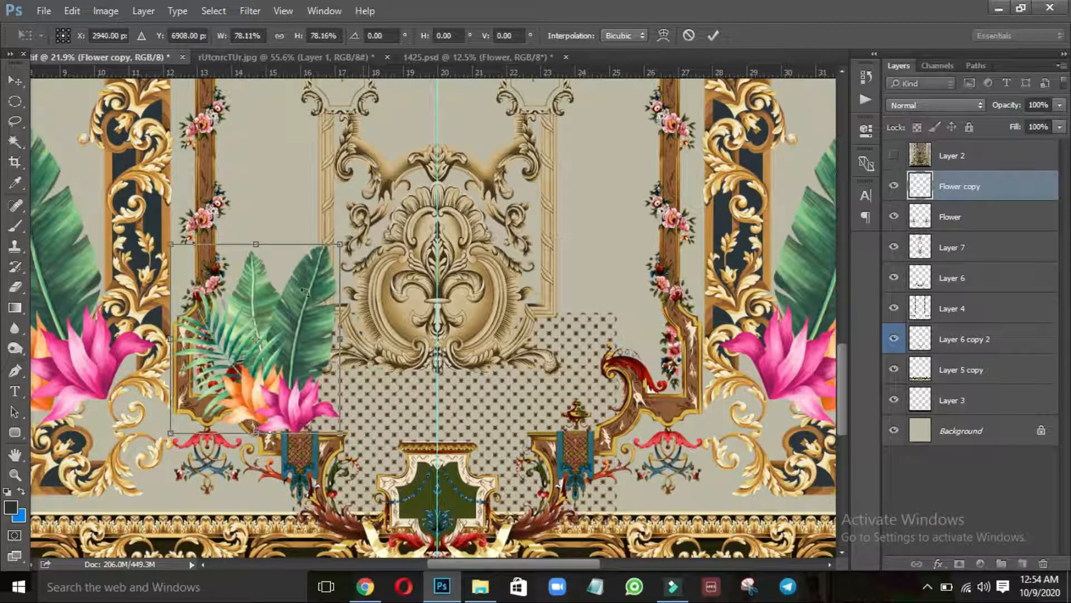
pyautogui.moveTo(311, 298); pyautogui.dragTo(307, 267)
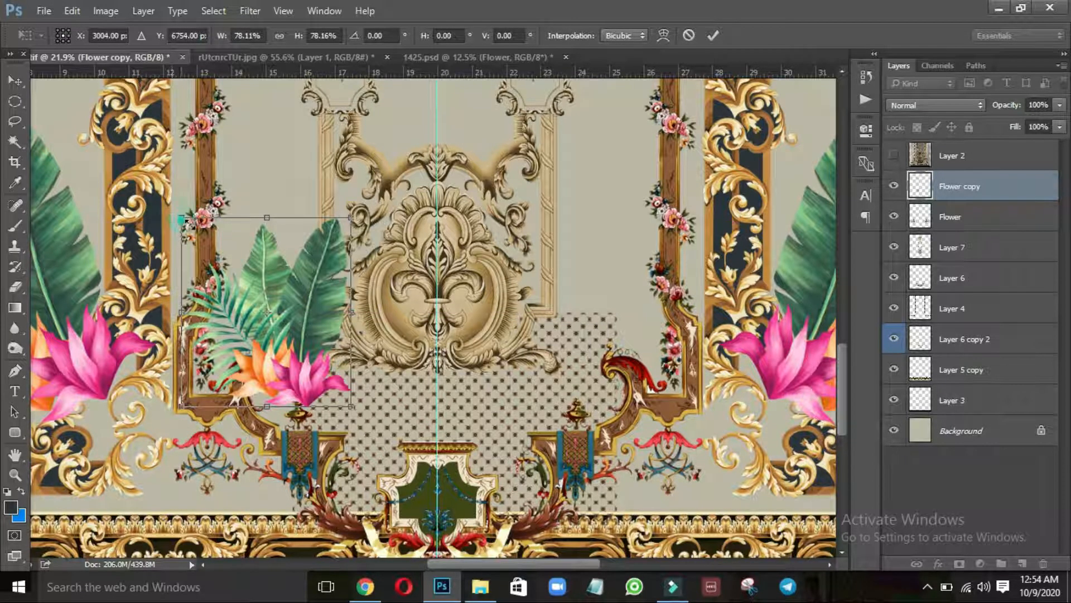
pyautogui.moveTo(181, 219); pyautogui.dragTo(215, 243)
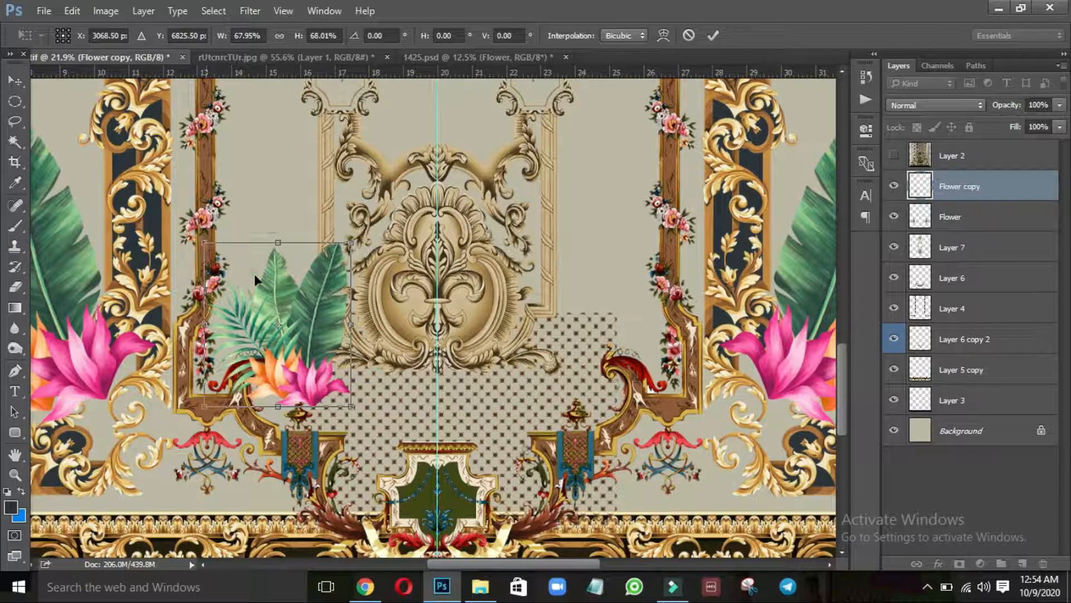
pyautogui.press('Return')
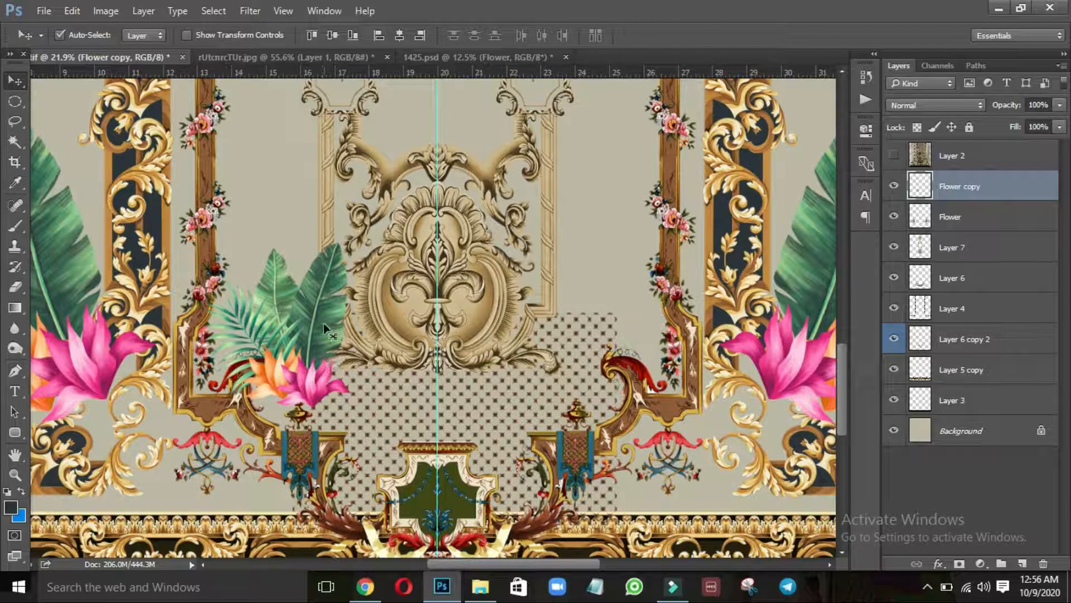
# Try shrinking the small flower cluster beside the central ornament further, to about 89% of its size
pyautogui.moveTo(324, 324); pyautogui.dragTo(401, 329)
pyautogui.hotkey('ctrl', 'z')
pyautogui.press('ctrl')
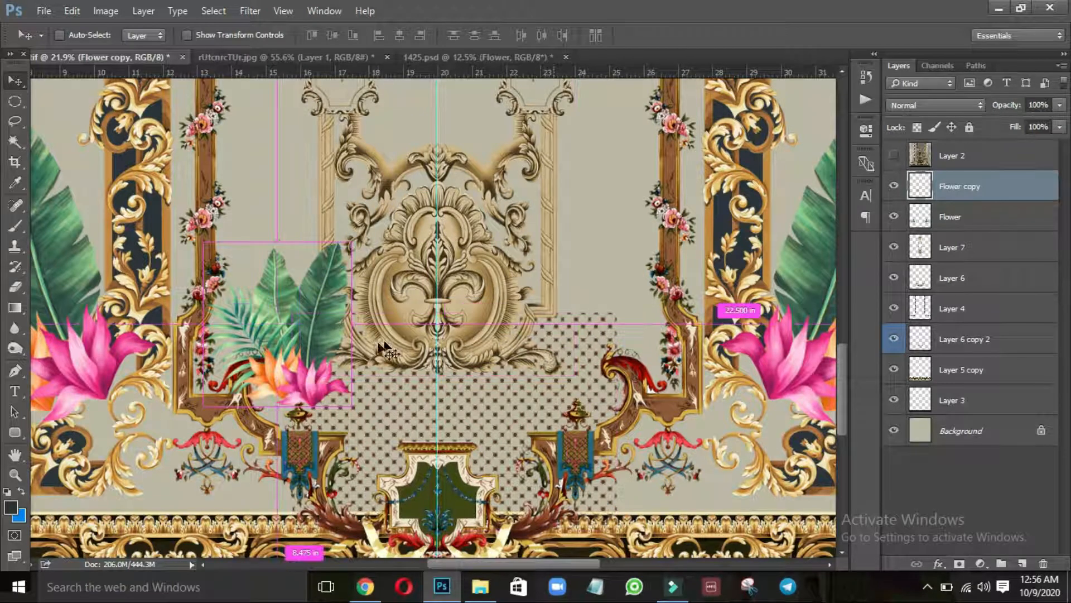
pyautogui.hotkey('ctrl', 't')
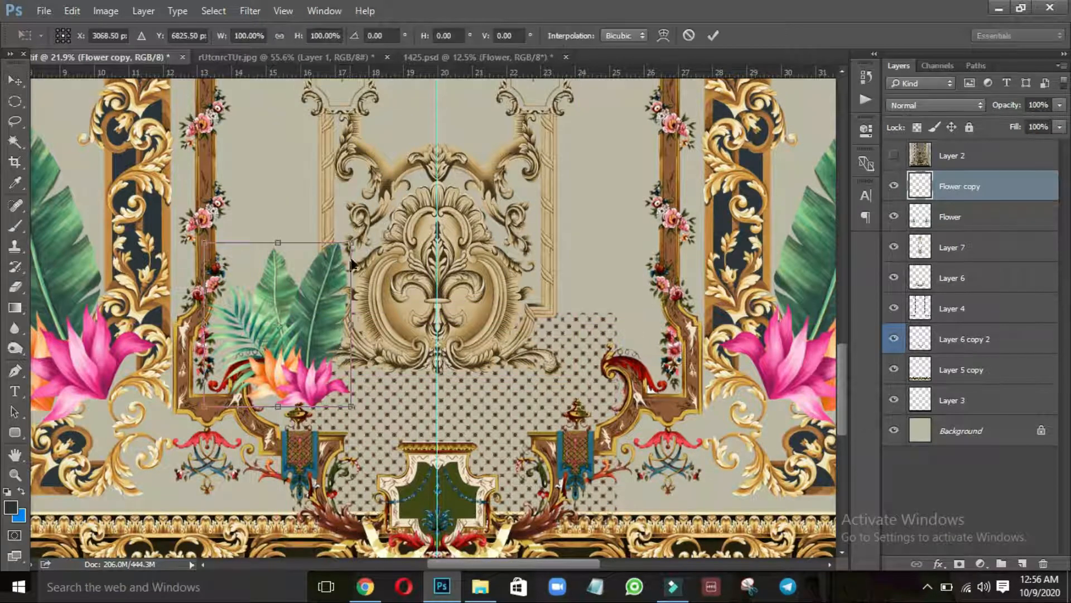
pyautogui.moveTo(352, 244); pyautogui.dragTo(335, 261)
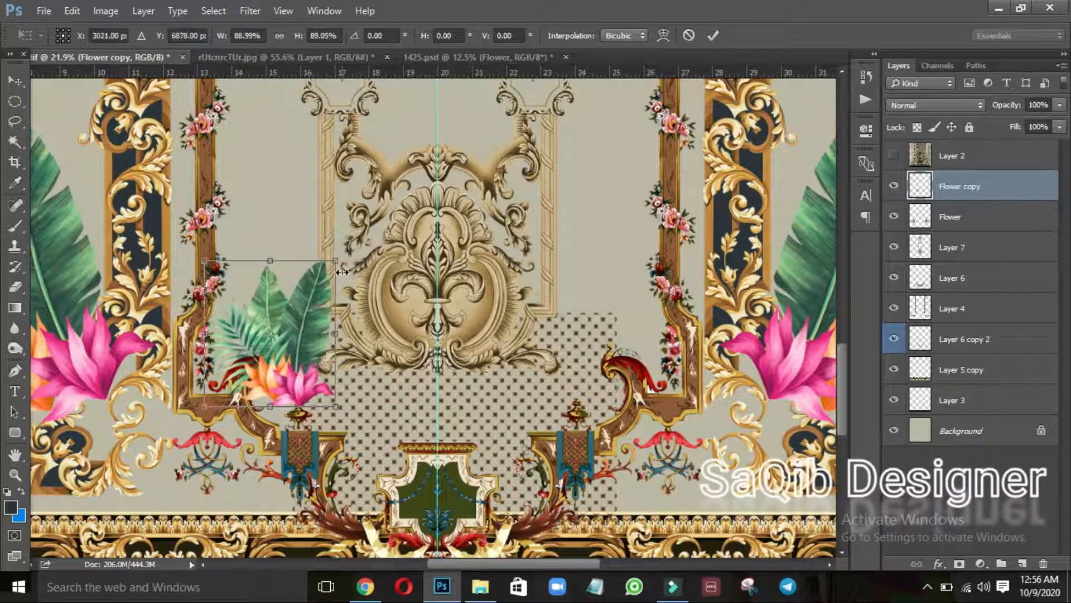
pyautogui.press('Return')
pyautogui.hotkey('ctrl', '0')
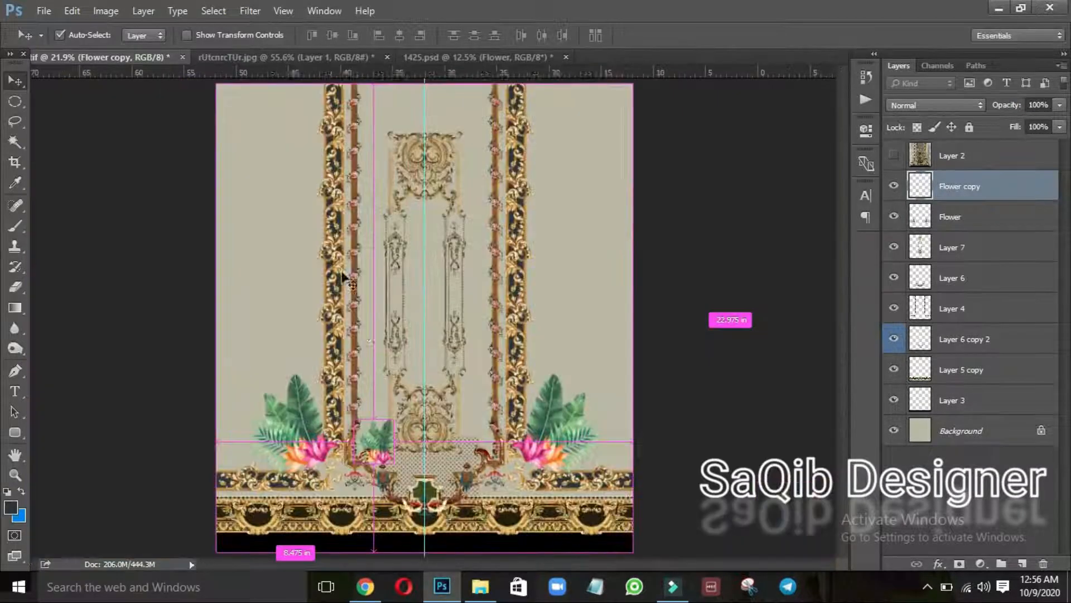
pyautogui.moveTo(359, 331); pyautogui.dragTo(510, 395)
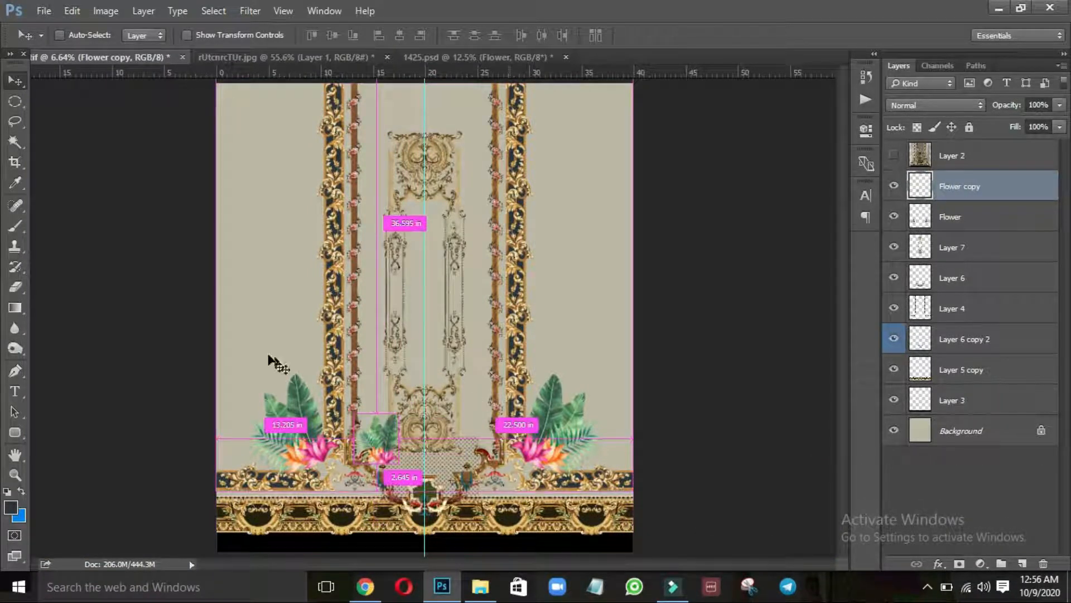
pyautogui.moveTo(268, 355); pyautogui.dragTo(393, 436)
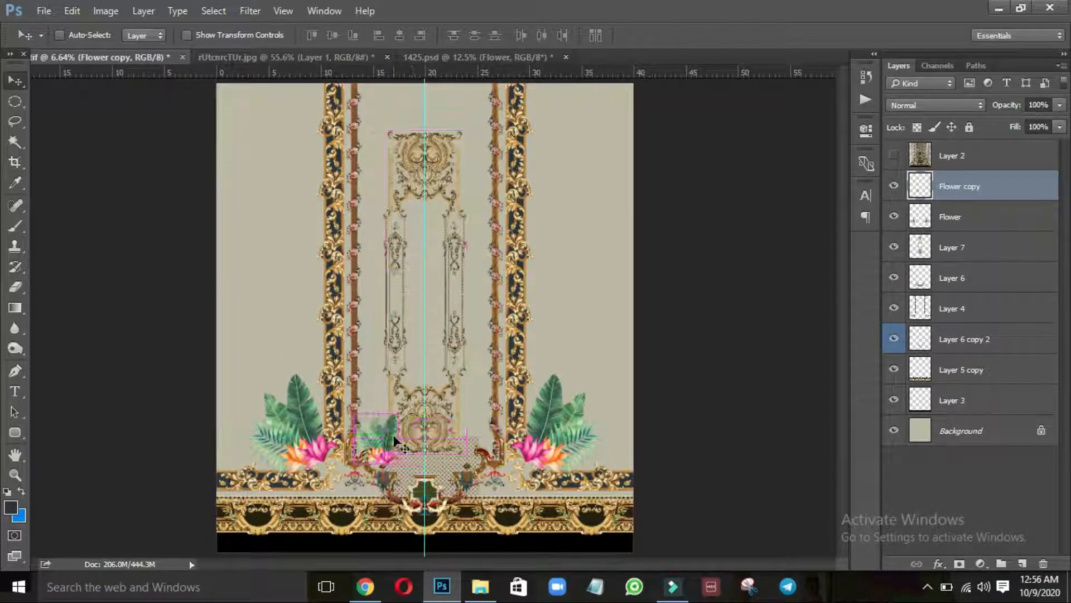
# Add a horizontally flipped duplicate of the small flower cluster on the opposite side of the centre guide
pyautogui.hotkey('ctrl', 'a')
pyautogui.hotkey('alt', 'e')
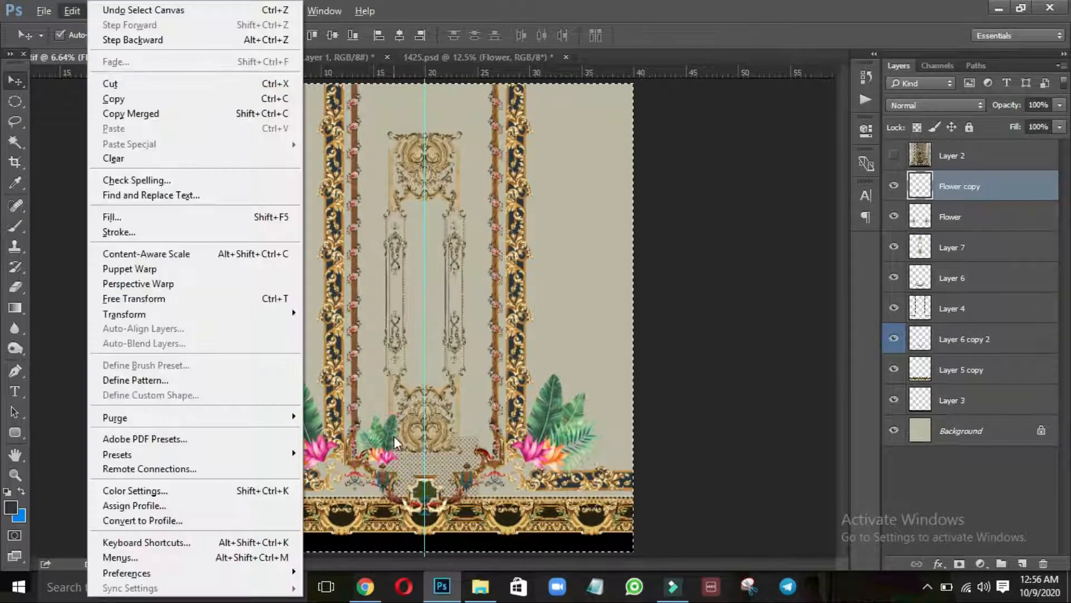
pyautogui.hotkey('alt', 'a')
pyautogui.hotkey('alt', 'h')
pyautogui.hotkey('ctrl', 'd')
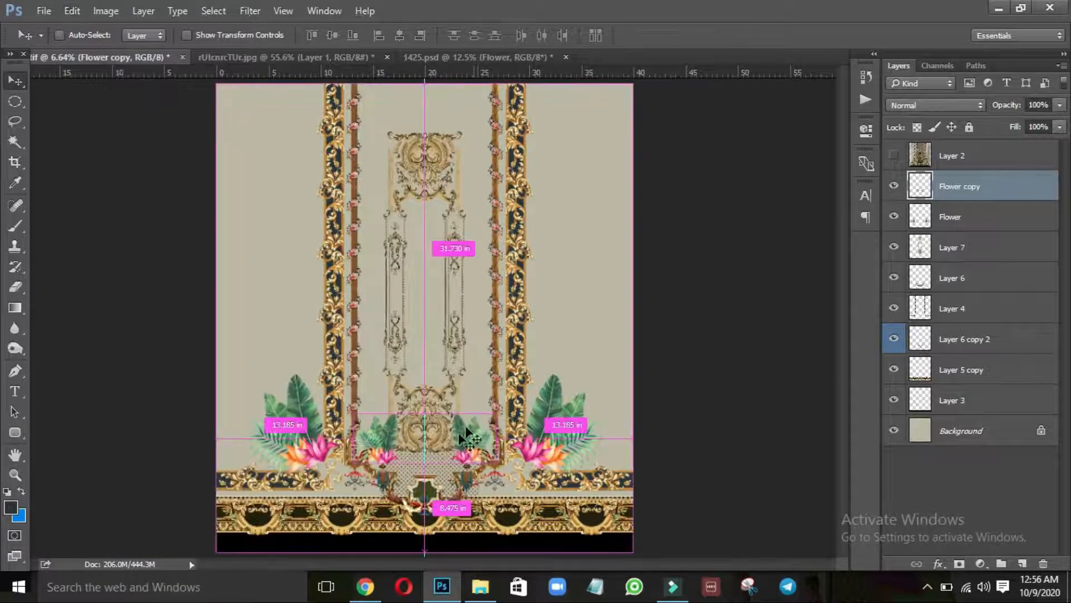
# Show the reference artwork on Layer 2 to examine its lattice area, and hide it again
pyautogui.scroll(4, 466, 435)
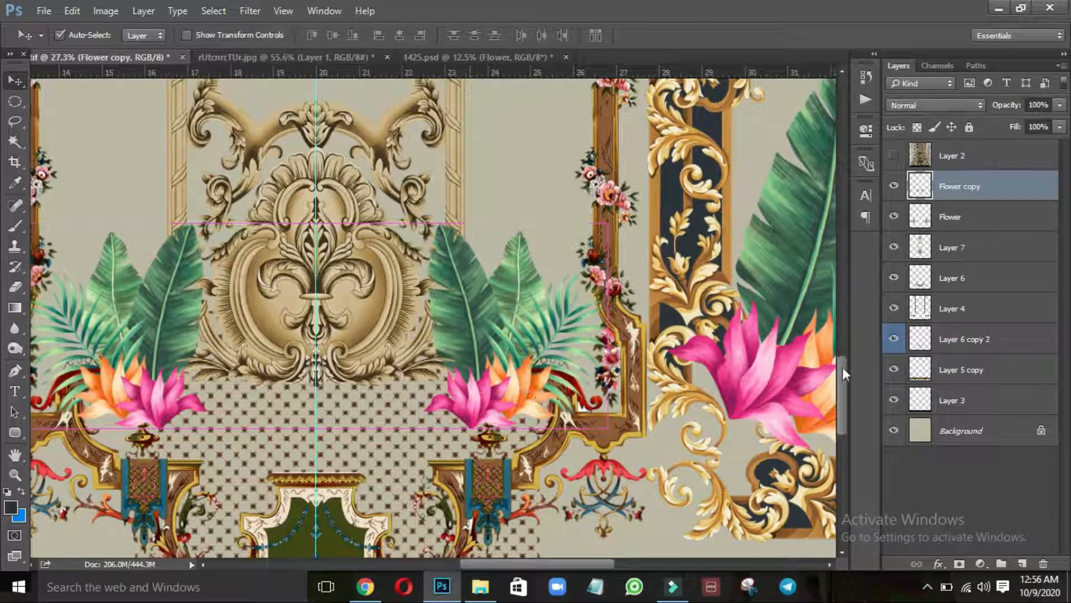
pyautogui.moveTo(842, 367); pyautogui.dragTo(827, 390)
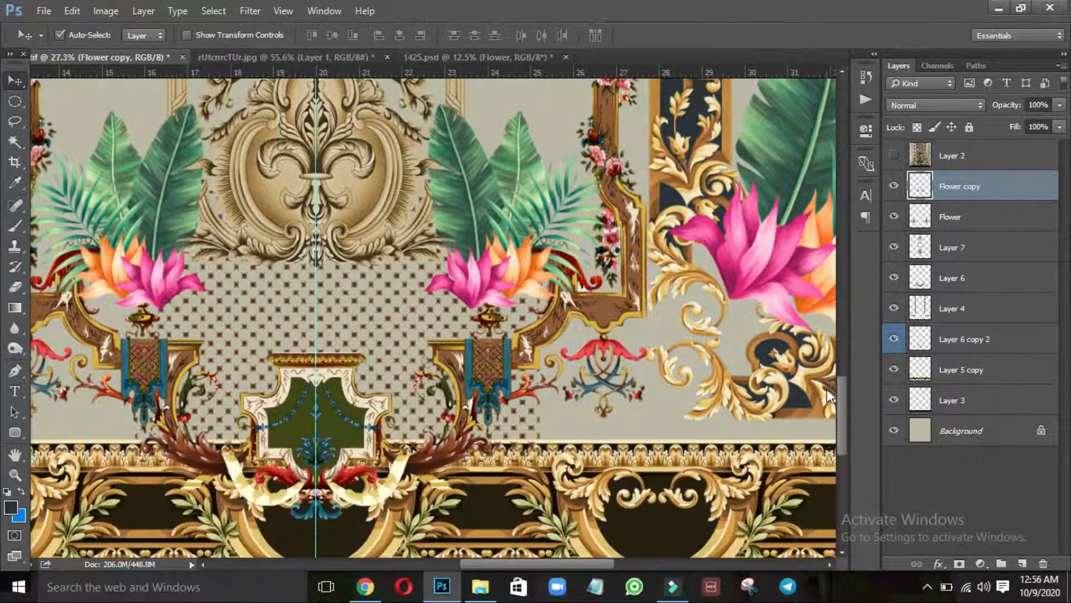
pyautogui.click(895, 156)
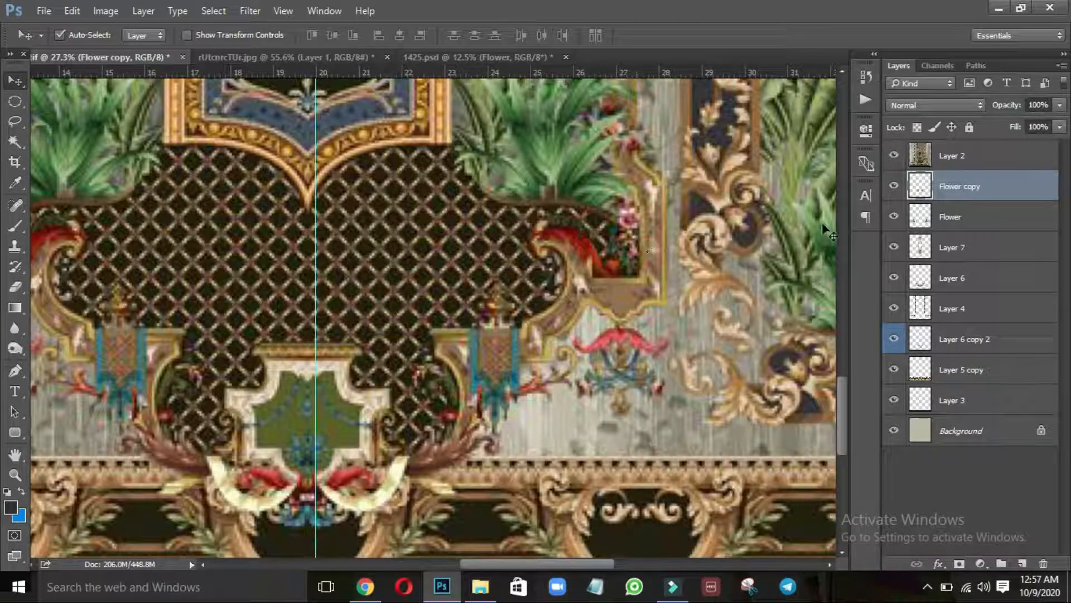
pyautogui.click(894, 156)
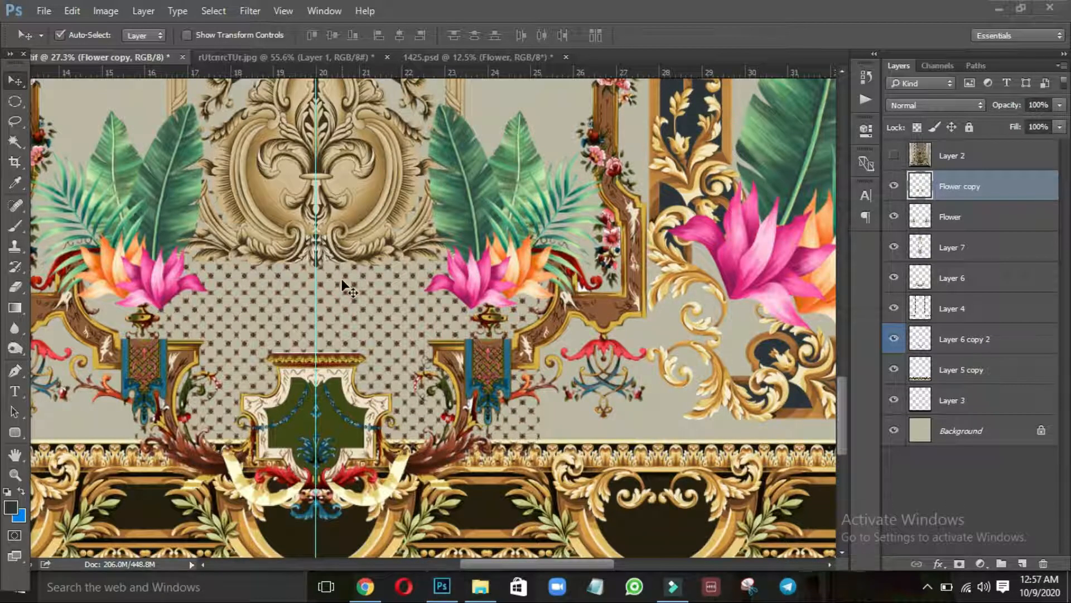
# Enlarge the dotted pattern on Layer 6 copy 2 to about 134% so it spans the area between the side ornaments
pyautogui.click(336, 299)
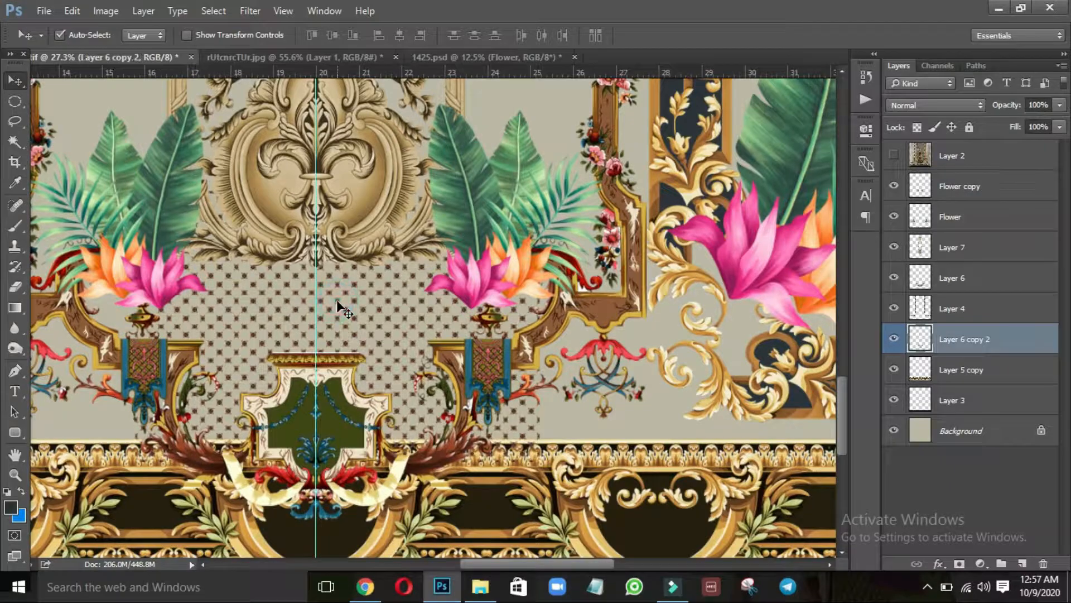
pyautogui.hotkey('ctrl', 't')
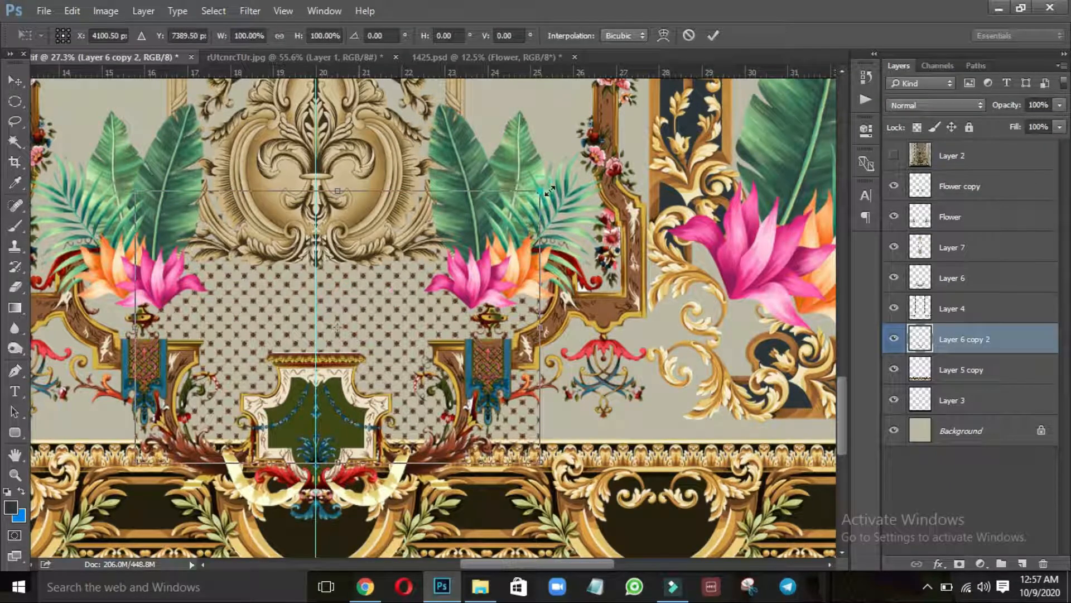
pyautogui.moveTo(550, 190); pyautogui.dragTo(644, 165)
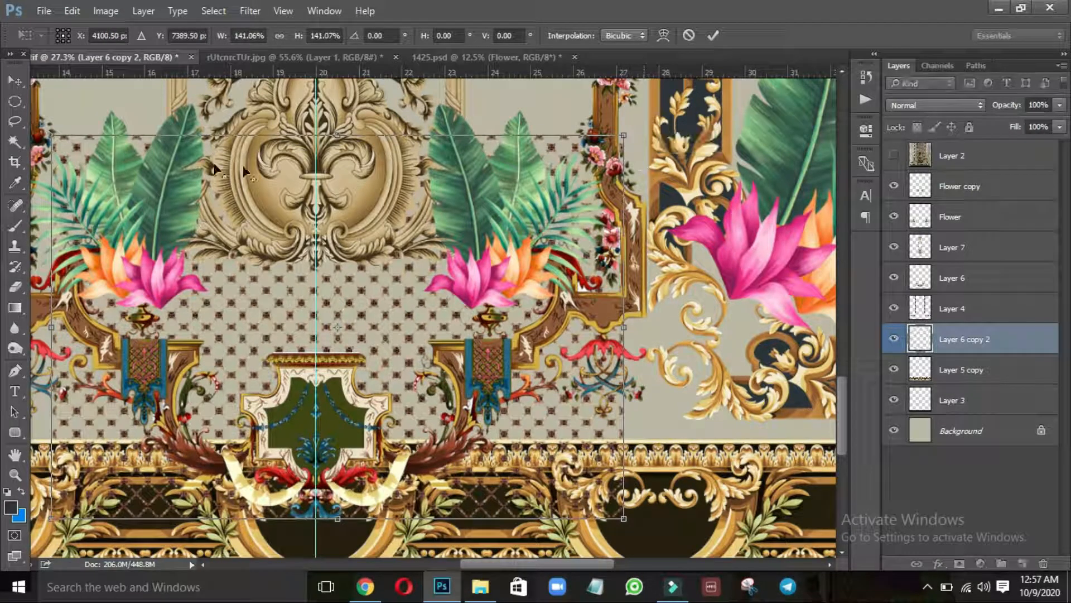
pyautogui.moveTo(52, 134); pyautogui.dragTo(81, 155)
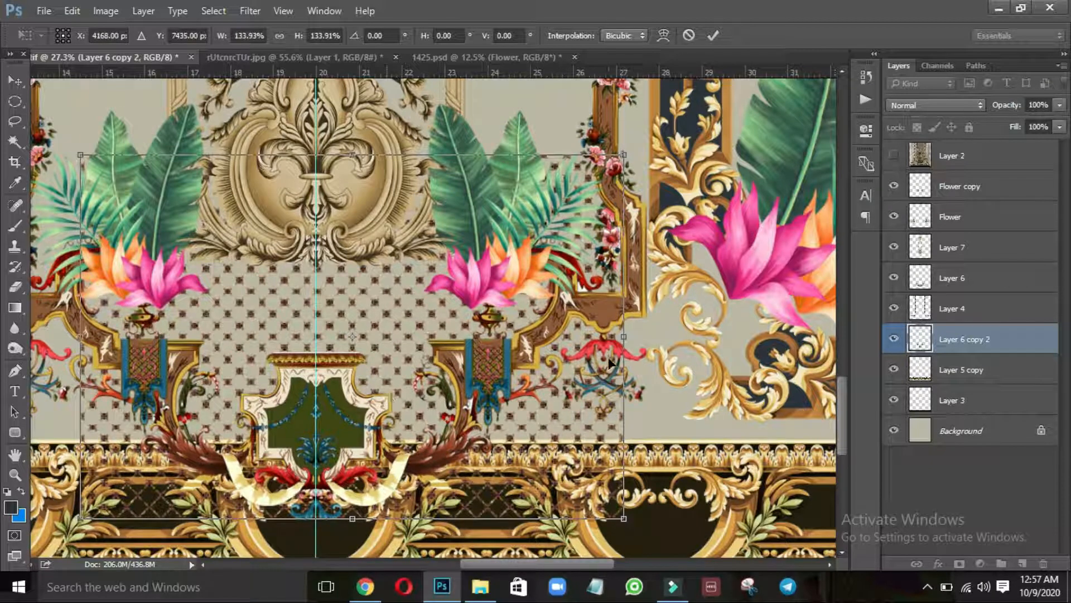
pyautogui.press('Return')
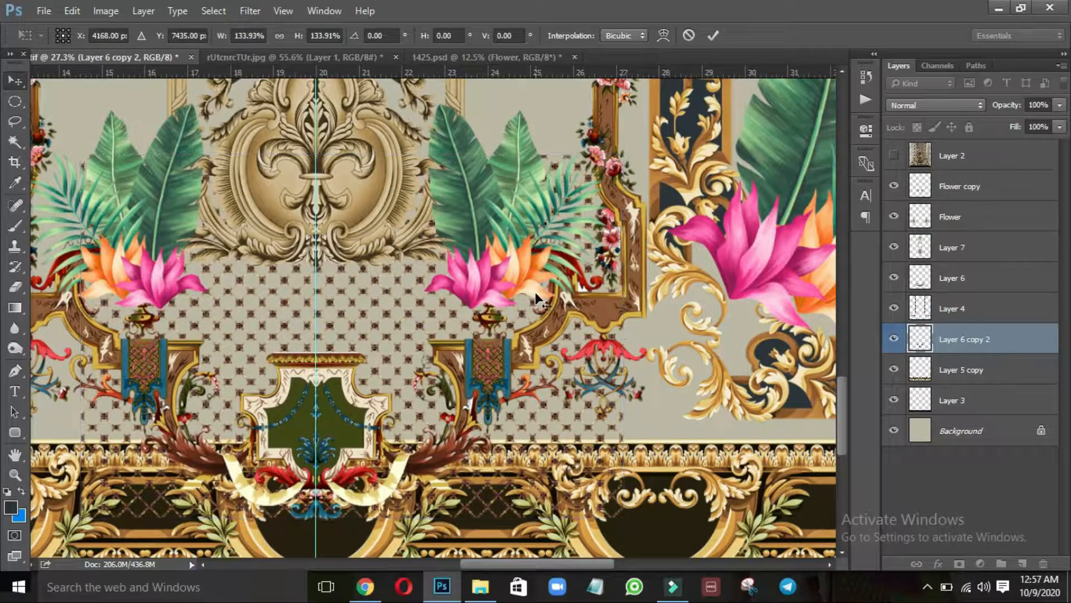
# Compare the enlarged dotted pattern with the Layer 2 reference by toggling that layer's visibility
pyautogui.click(915, 156)
pyautogui.click(894, 156)
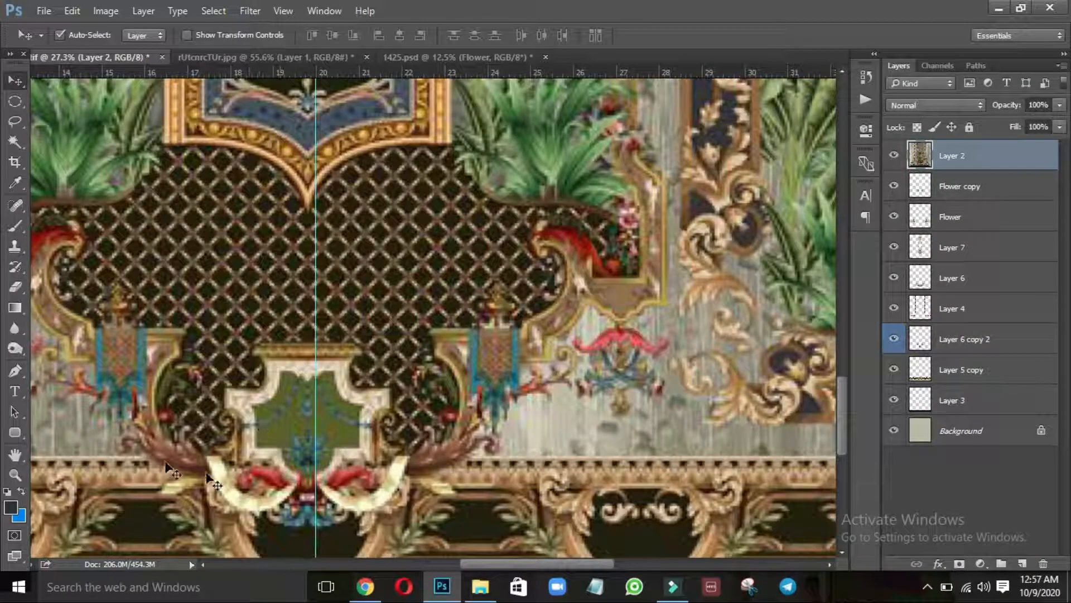
pyautogui.click(893, 155)
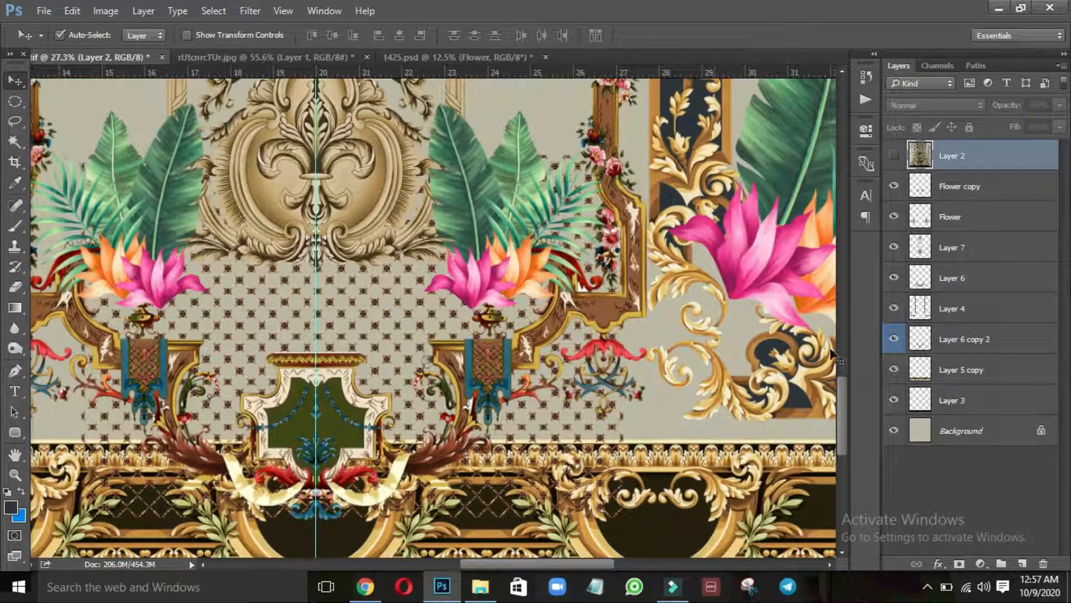
# Create a new layer beneath Layer 6 copy 2, lasso the pattern area enclosed by the ornamental frame, and check it against Layer 2
pyautogui.click(947, 341)
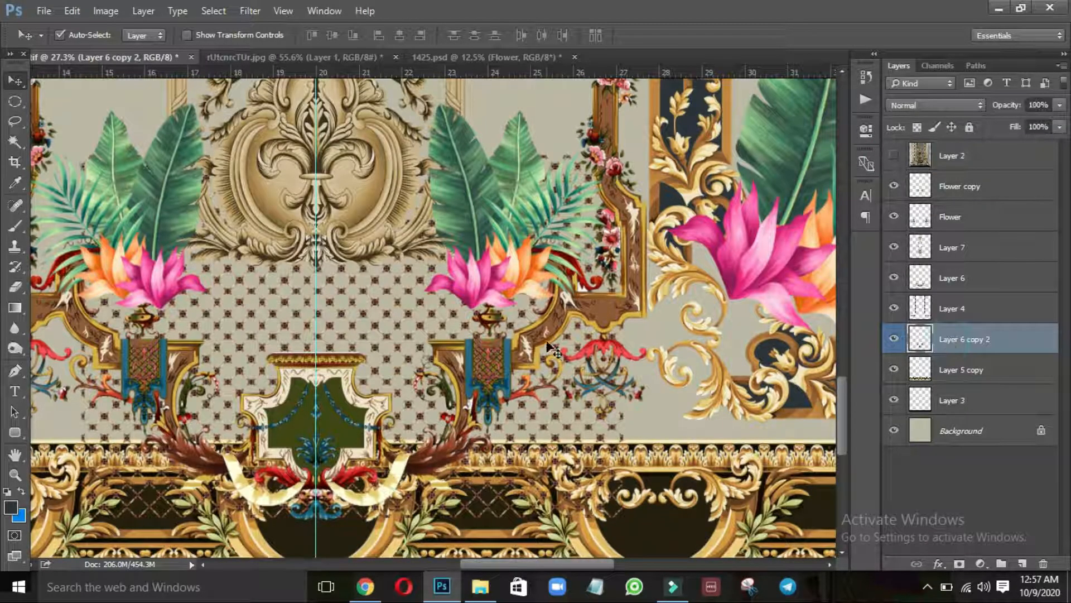
pyautogui.keyDown('ctrl'); pyautogui.click(1021, 564); pyautogui.keyUp('ctrl')
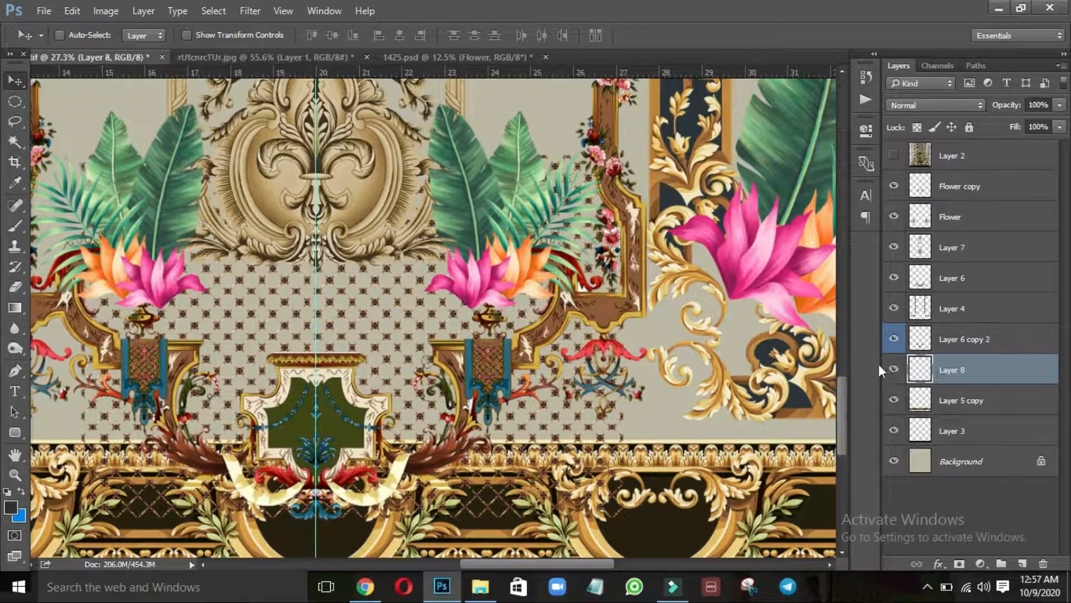
pyautogui.press('l')
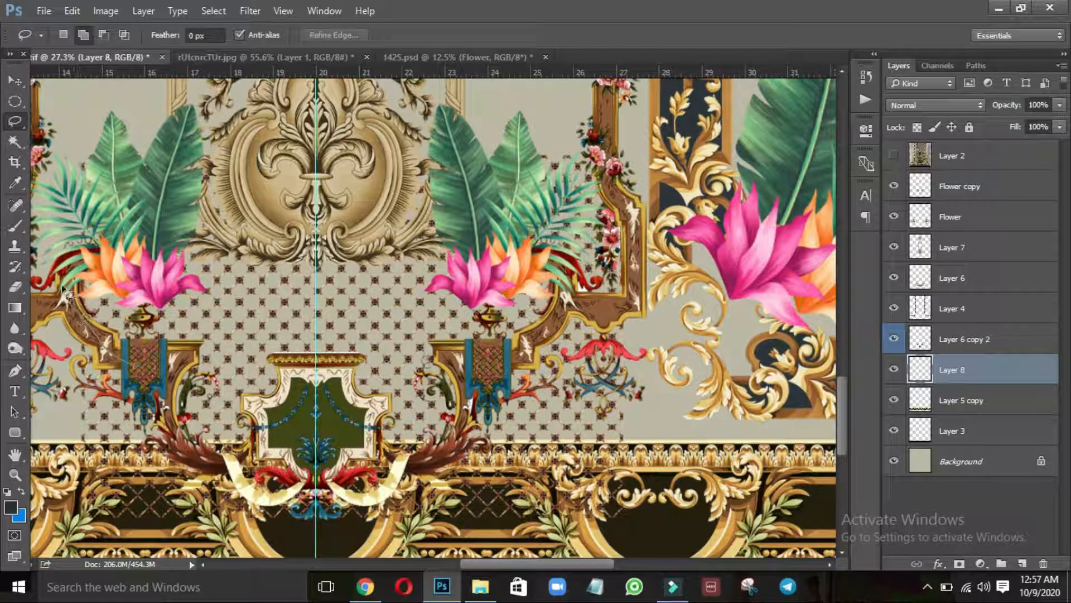
pyautogui.moveTo(71, 273); pyautogui.dragTo(193, 230)
pyautogui.moveTo(258, 237)
pyautogui.mouseDown()
pyautogui.moveTo(367, 252)
pyautogui.moveTo(456, 234)
pyautogui.moveTo(556, 267)
pyautogui.mouseUp()
pyautogui.moveTo(559, 316)
pyautogui.mouseDown()
pyautogui.moveTo(475, 400)
pyautogui.moveTo(436, 460)
pyautogui.moveTo(336, 473)
pyautogui.mouseUp()
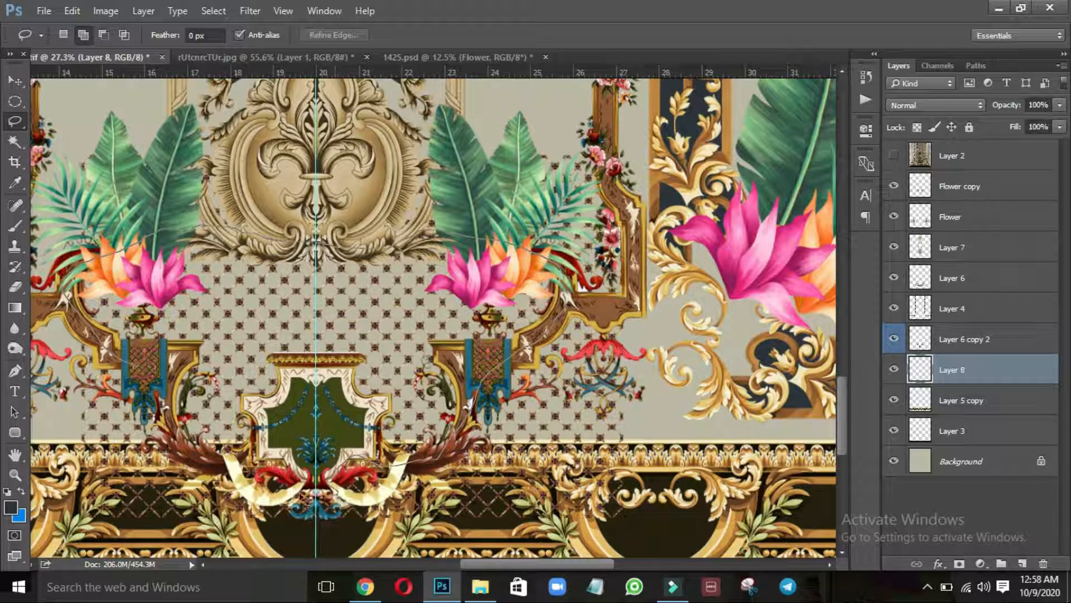
pyautogui.moveTo(301, 495)
pyautogui.mouseDown()
pyautogui.moveTo(259, 497)
pyautogui.moveTo(247, 470)
pyautogui.moveTo(174, 443)
pyautogui.mouseUp()
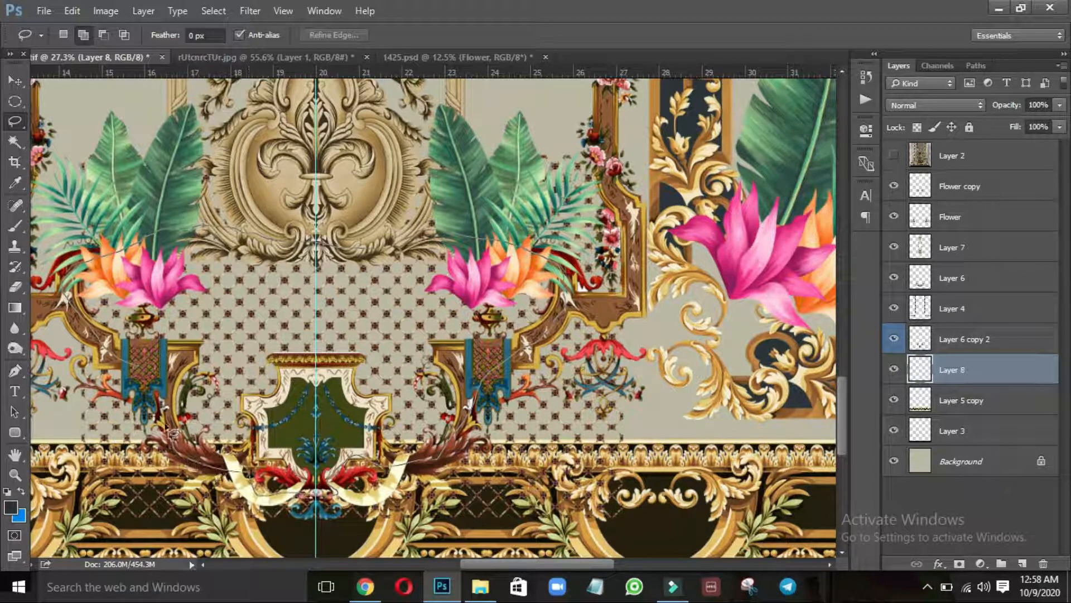
pyautogui.moveTo(158, 374); pyautogui.dragTo(148, 370)
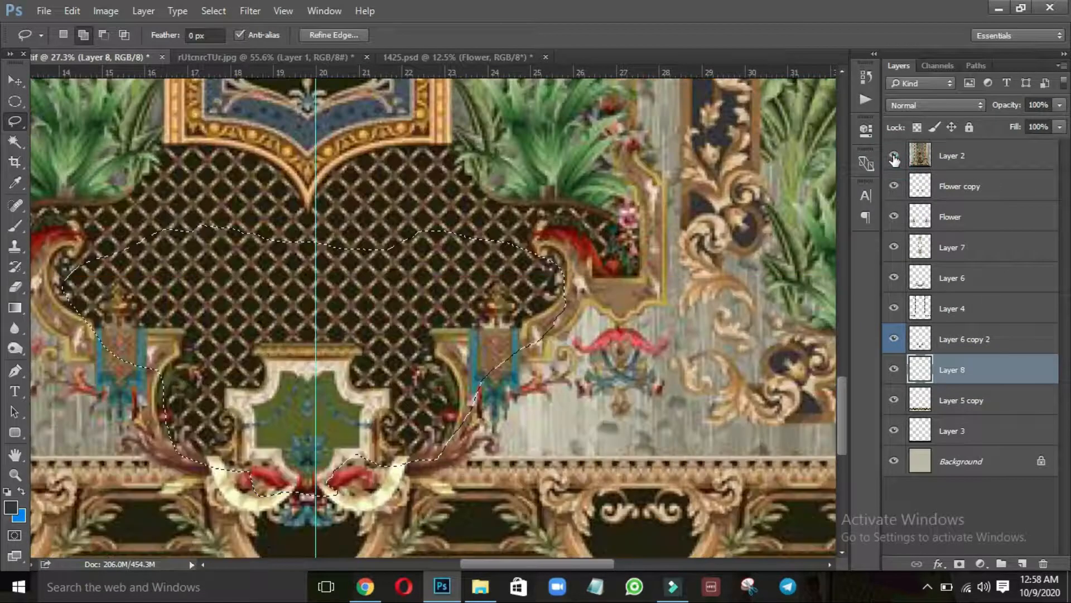
pyautogui.click(894, 156)
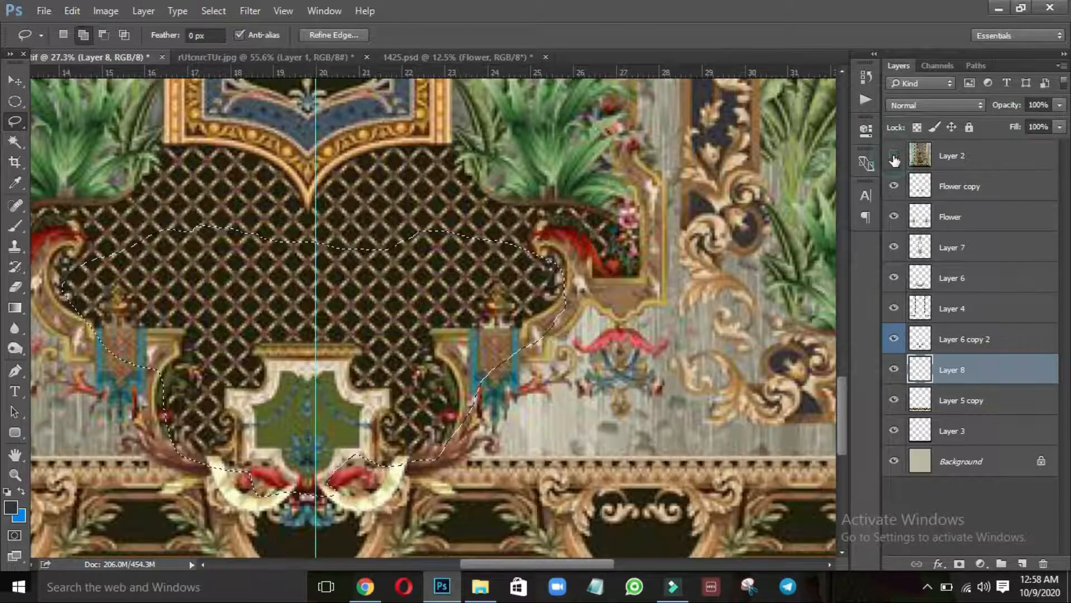
# Hide Layer 2 and fill the lassoed area on Layer 8 with the dark brown sampled from the bottom border's panels
pyautogui.click(893, 155)
pyautogui.press('i')
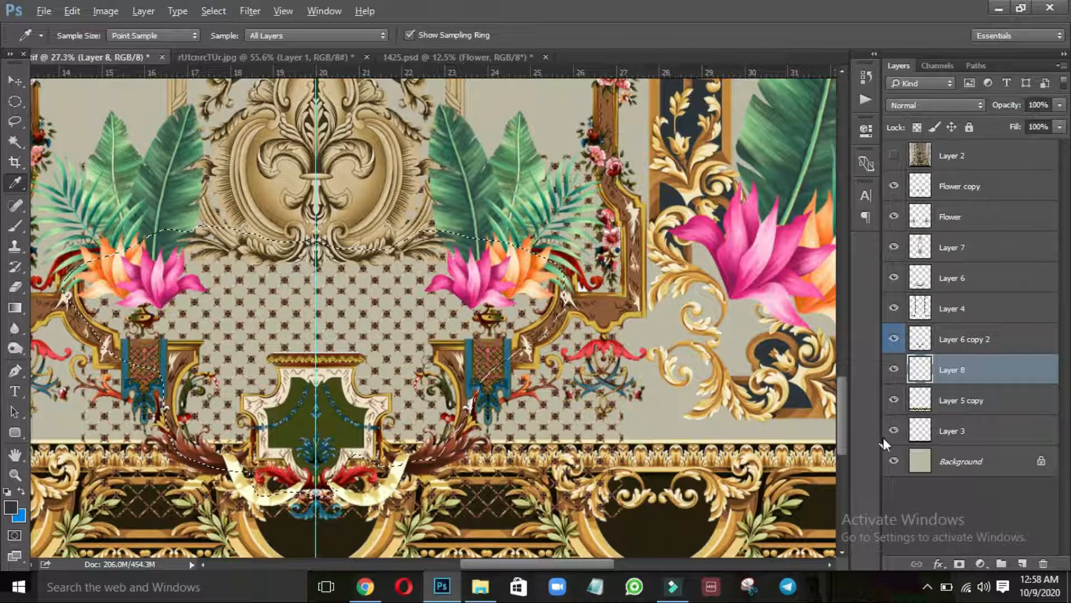
pyautogui.hotkey('alt', 'BackSpace')
pyautogui.hotkey('ctrl', 'd')
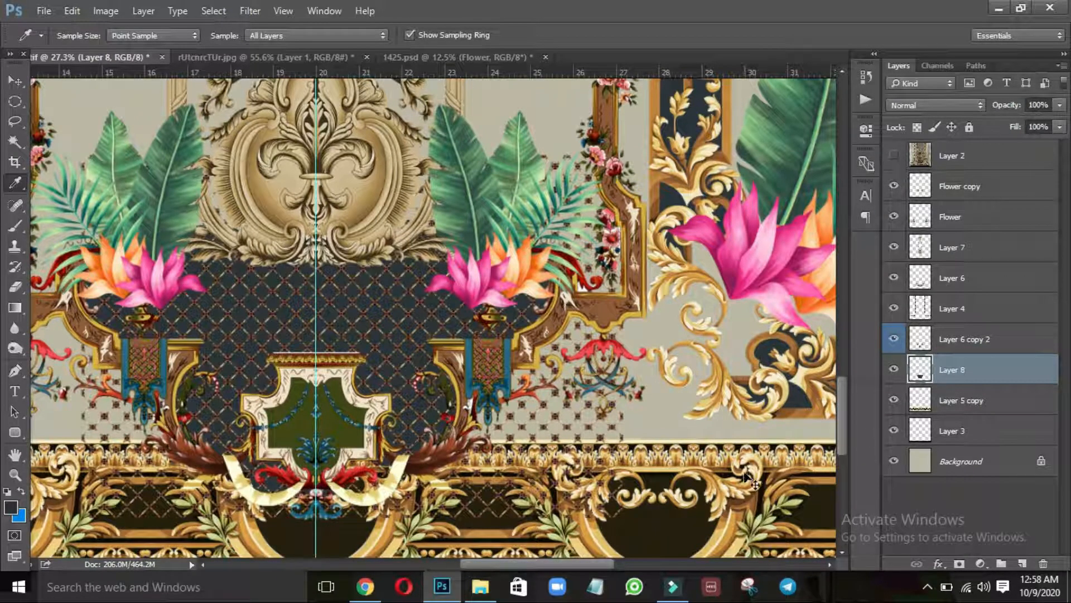
pyautogui.hotkey('ctrl', 'z')
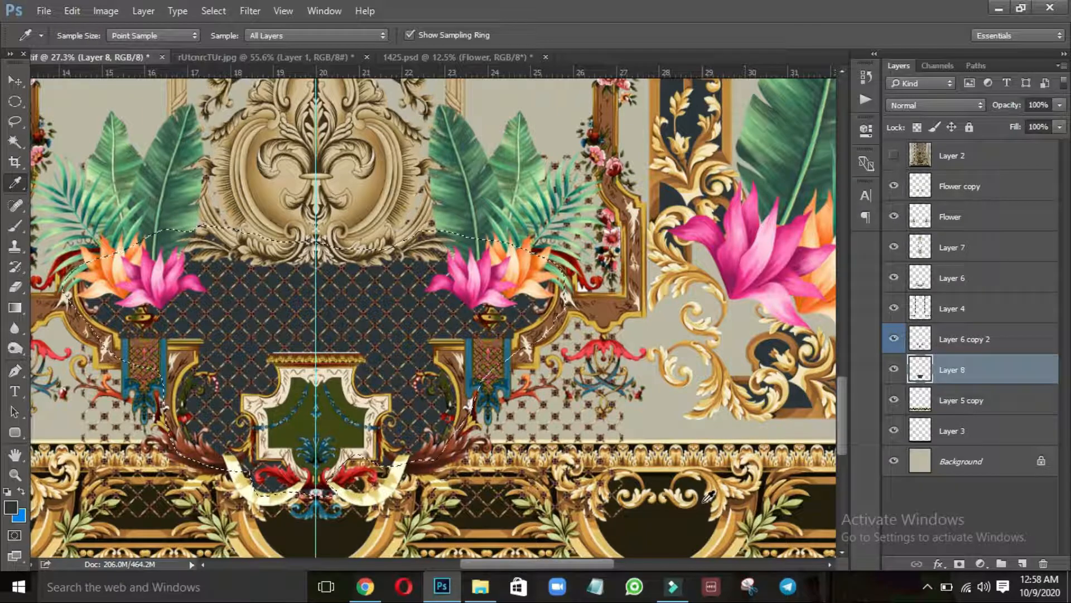
pyautogui.click(681, 521)
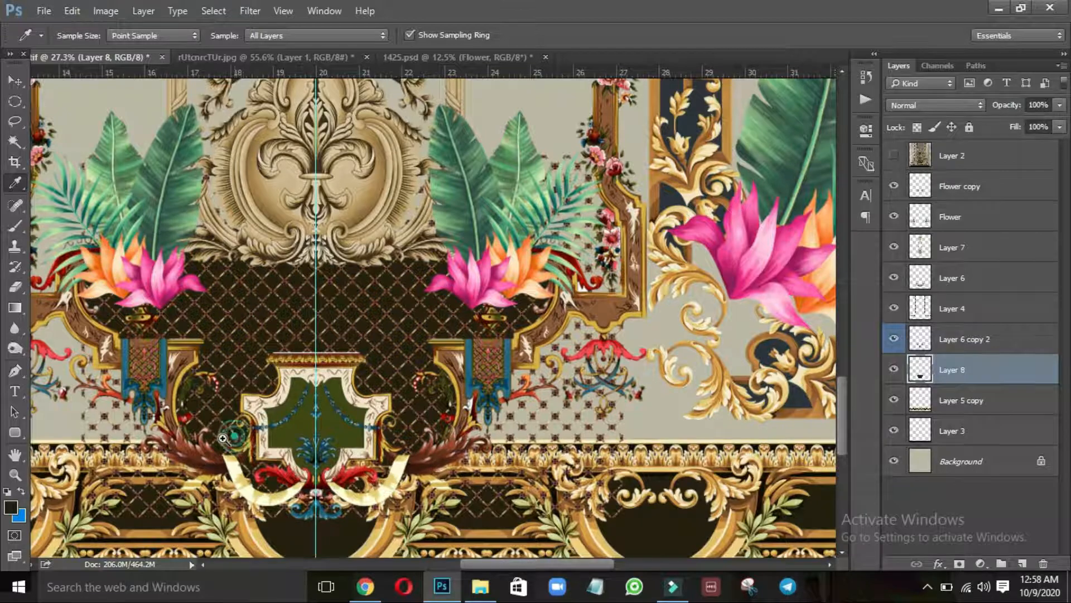
pyautogui.scroll(-2, 223, 438)
pyautogui.press('v')
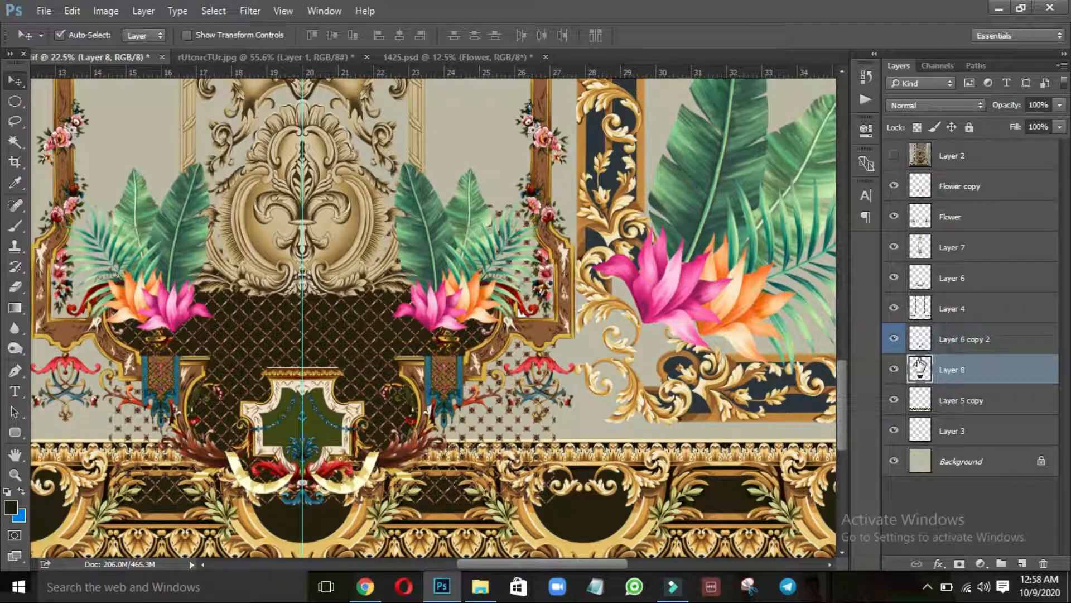
# Trim the dotted pattern on Layer 6 copy 2 to Layer 8's filled shape by deleting everything outside it
pyautogui.click(957, 342)
pyautogui.click(888, 342)
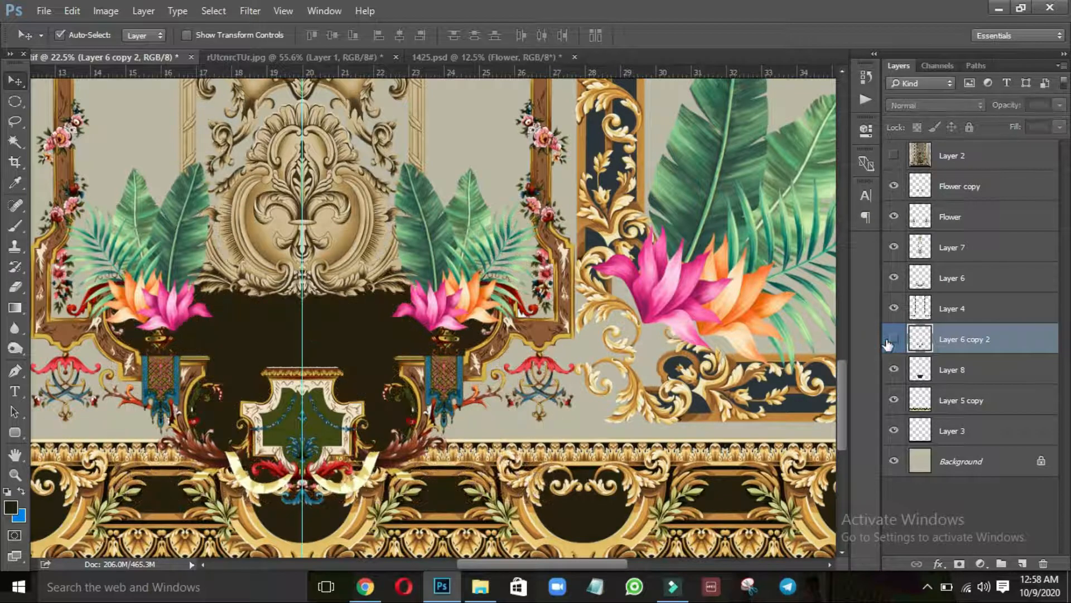
pyautogui.click(891, 340)
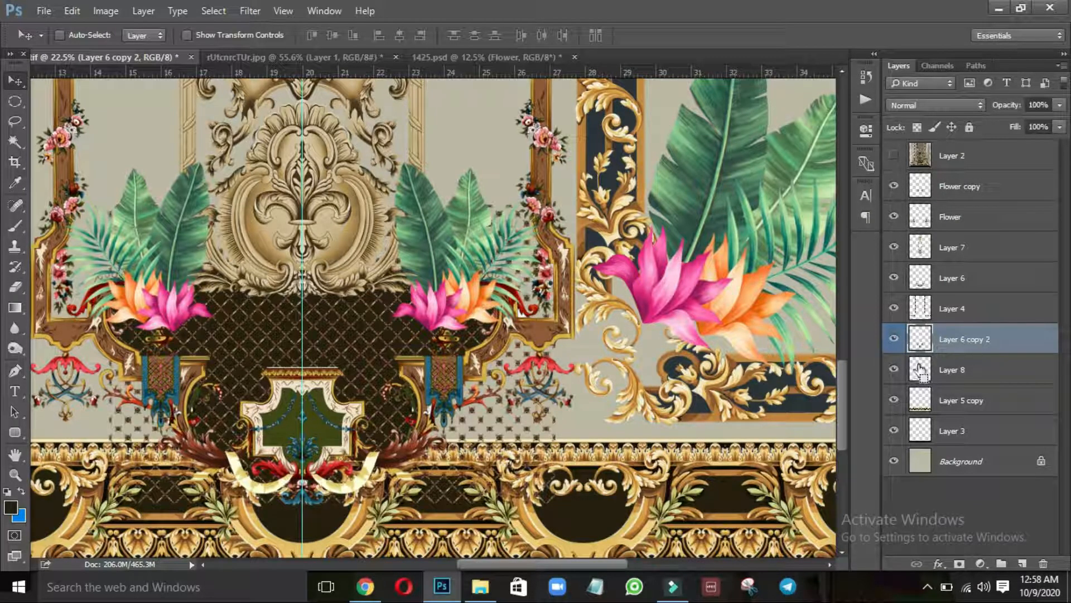
pyautogui.keyDown('ctrl'); pyautogui.click(918, 370); pyautogui.keyUp('ctrl')
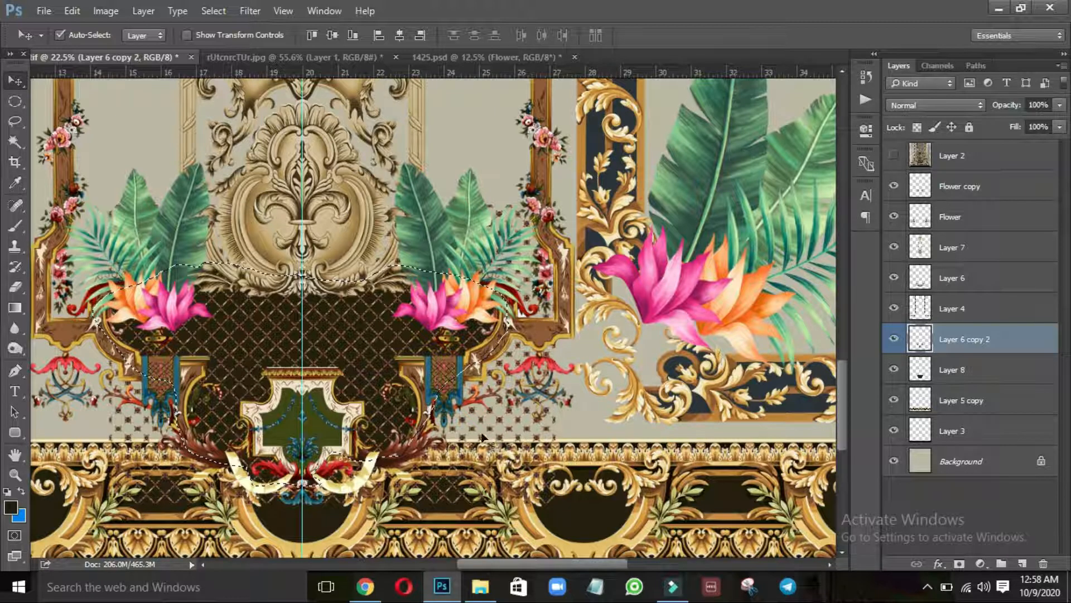
pyautogui.press('Delete')
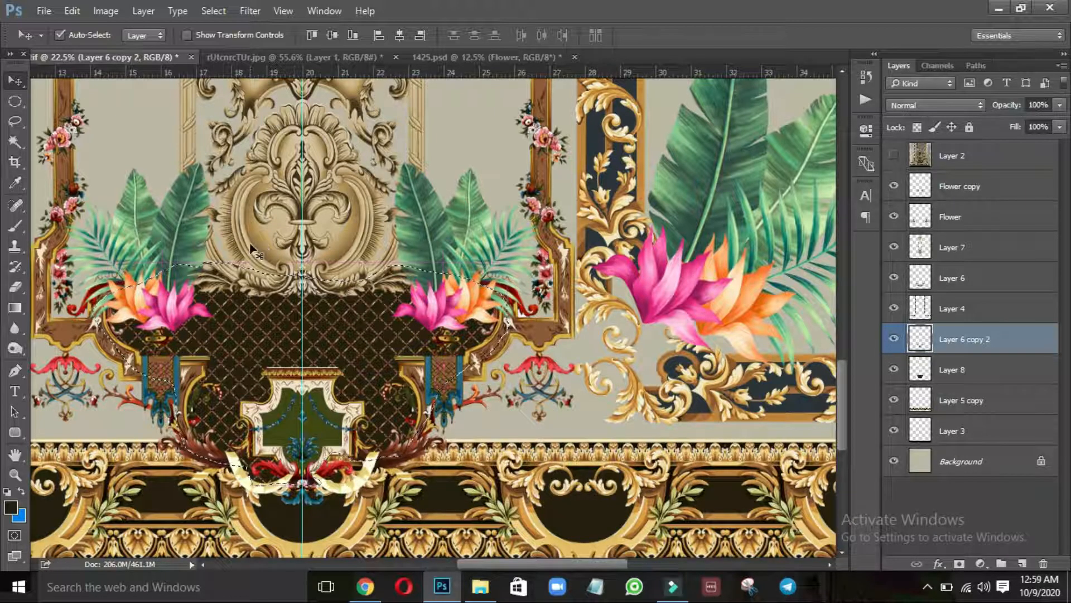
pyautogui.hotkey('ctrl', 'd')
pyautogui.hotkey('ctrl', '0')
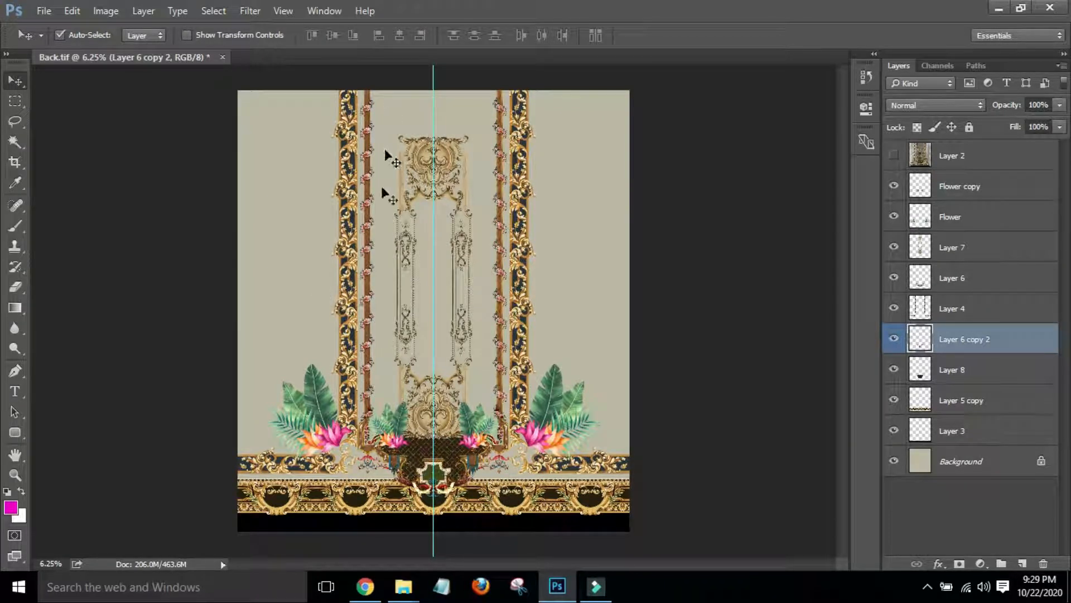
# Check the Layer 2 reference and open the grey line-pattern image 30a2ec8f37882afca9b4ca09d60b11f5 from Downloads as a separate document in Photoshop
pyautogui.click(894, 155)
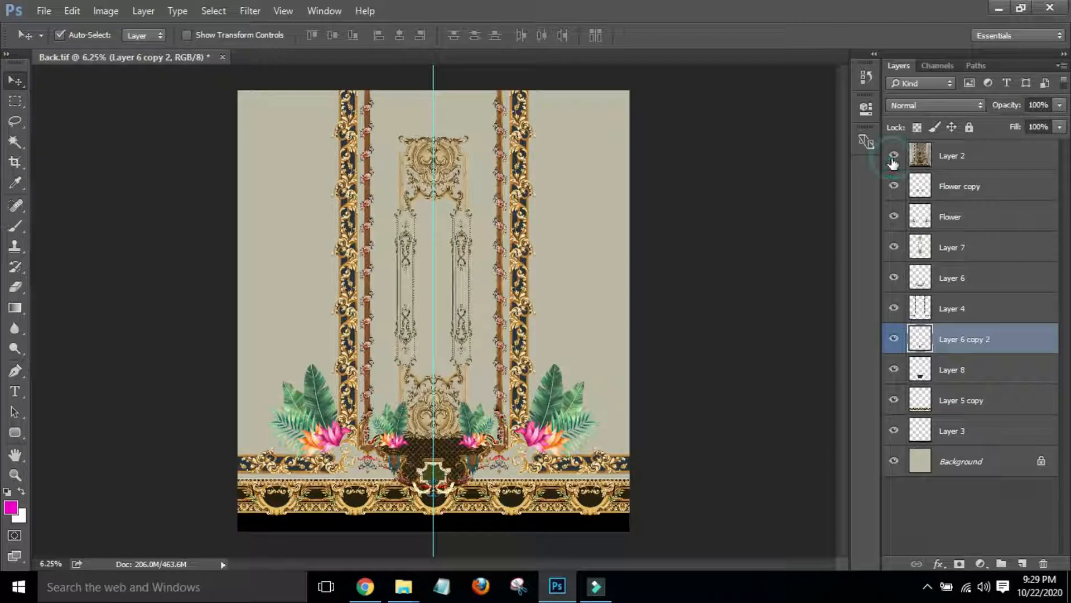
pyautogui.click(894, 155)
pyautogui.click(414, 596)
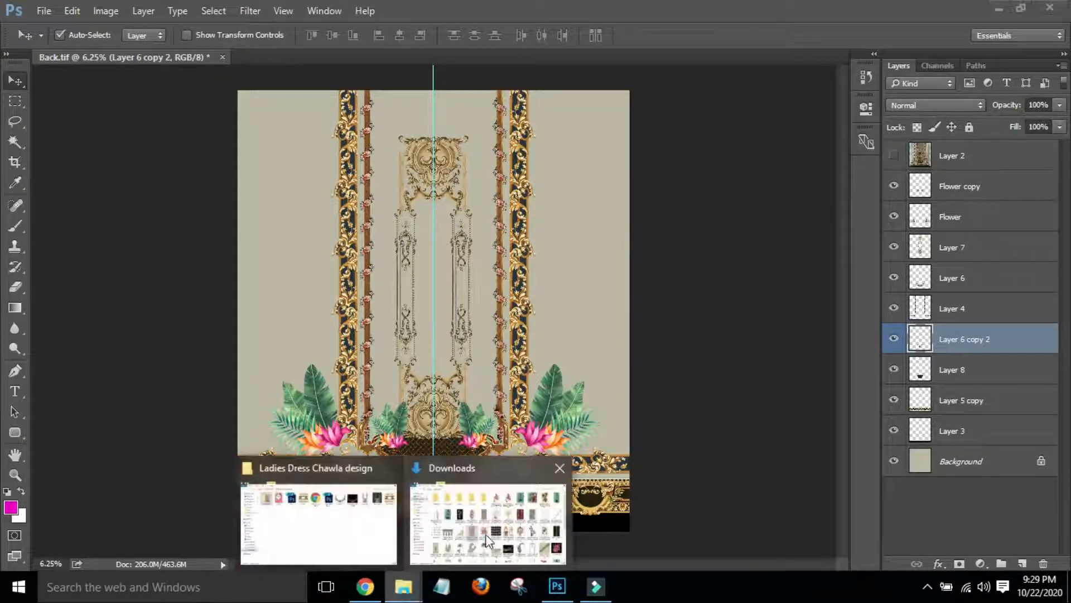
pyautogui.click(491, 511)
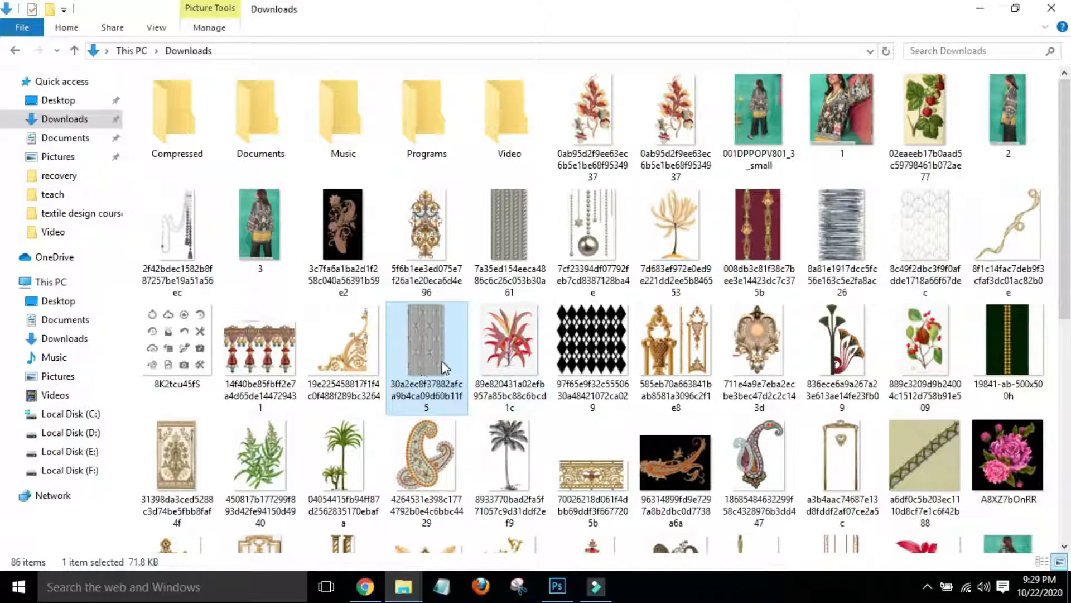
pyautogui.moveTo(442, 361); pyautogui.dragTo(1049, 253)
pyautogui.hotkey('alt', 'Tab')
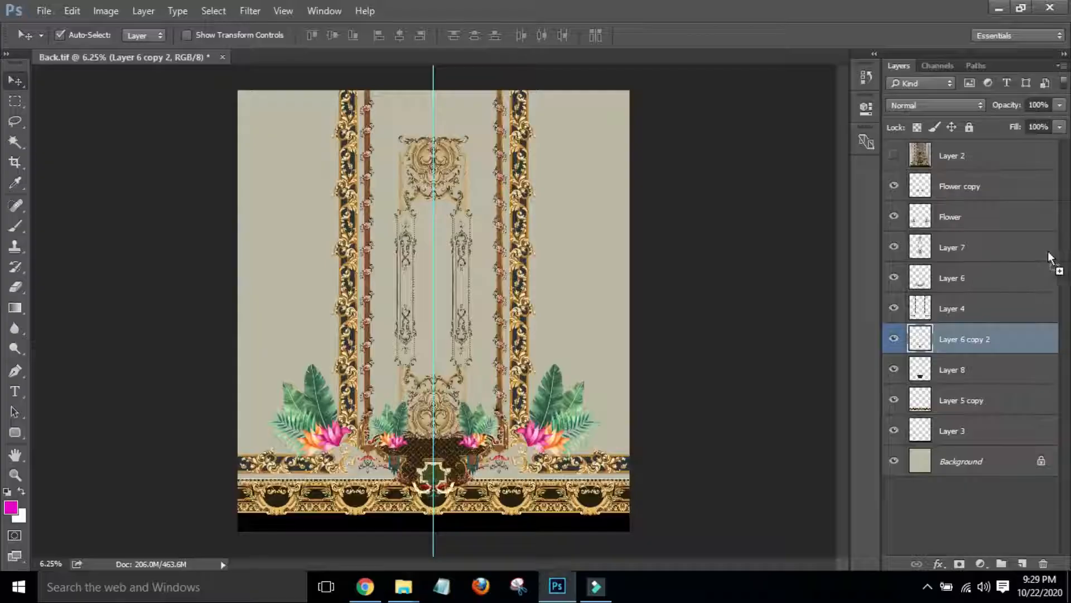
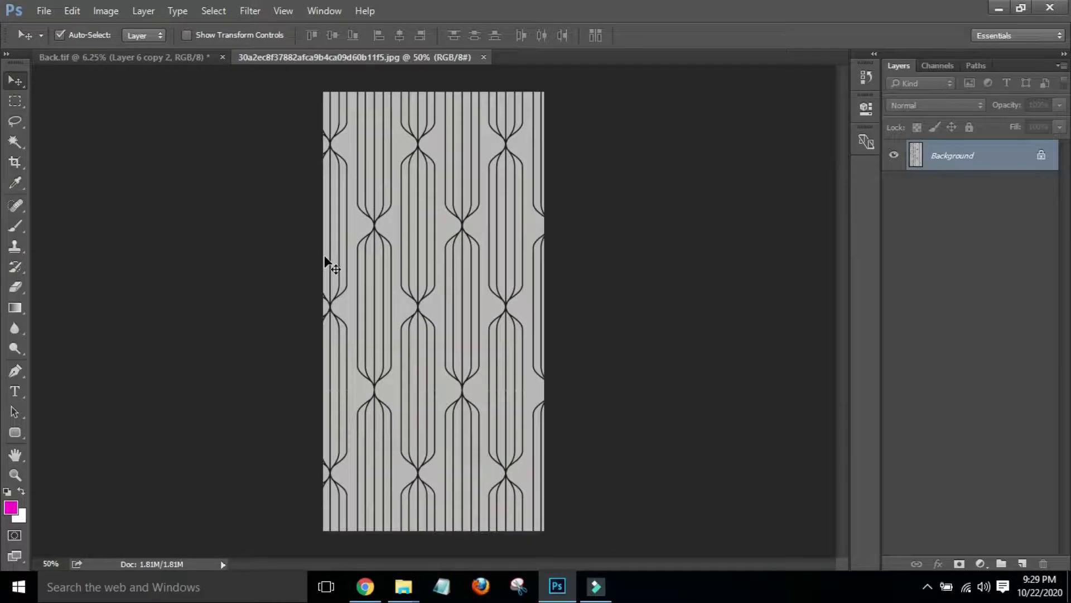
# Resample the line-pattern image to a resolution of 300 pixels/inch
pyautogui.press('ctrl')
pyautogui.hotkey('ctrl', 'alt', 'i')
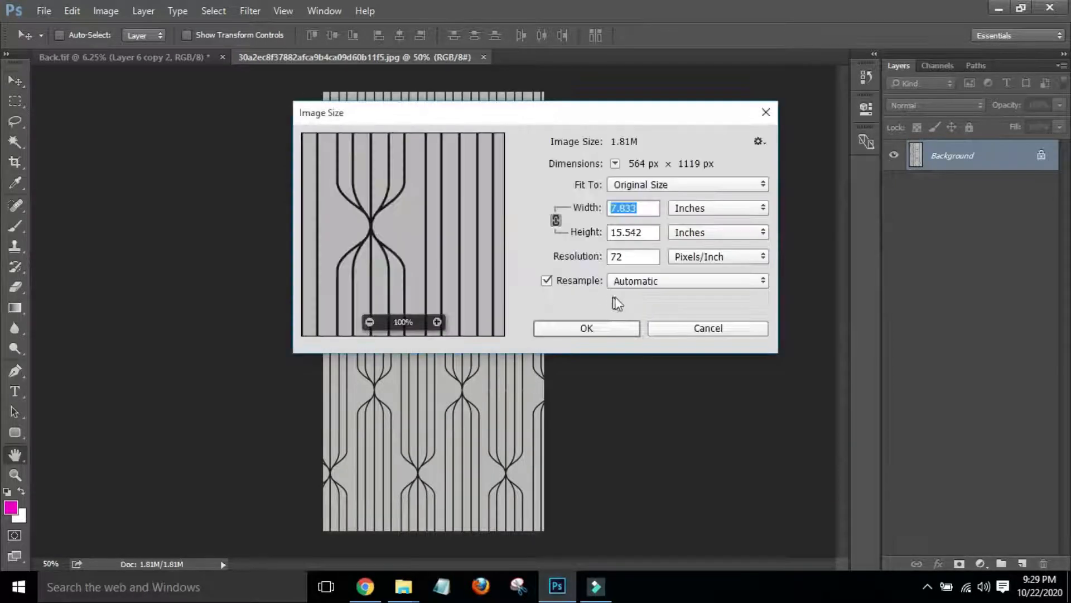
pyautogui.doubleClick(623, 258)
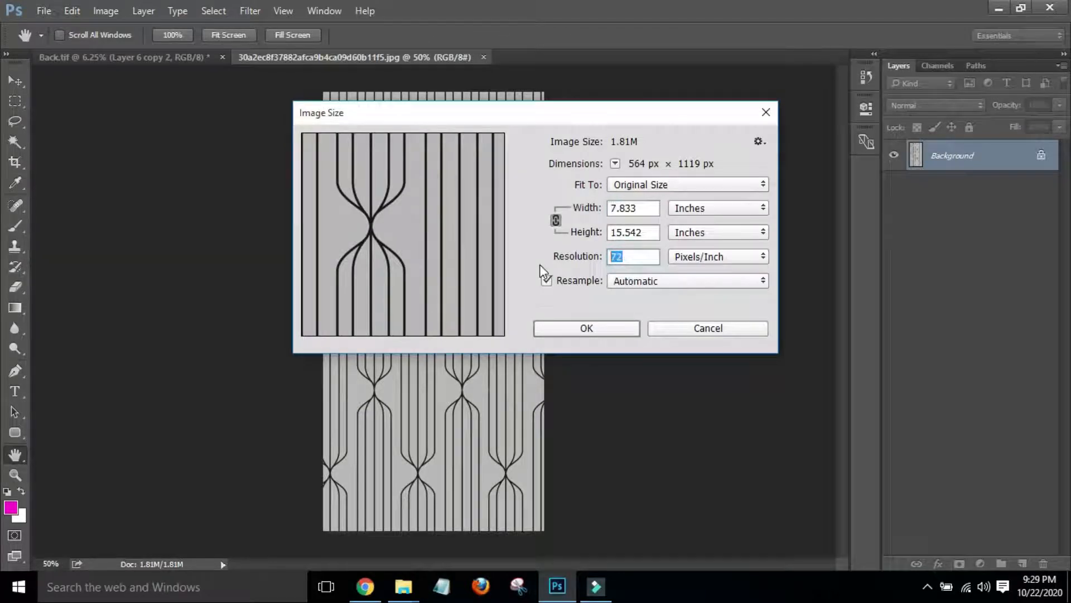
pyautogui.write('300')
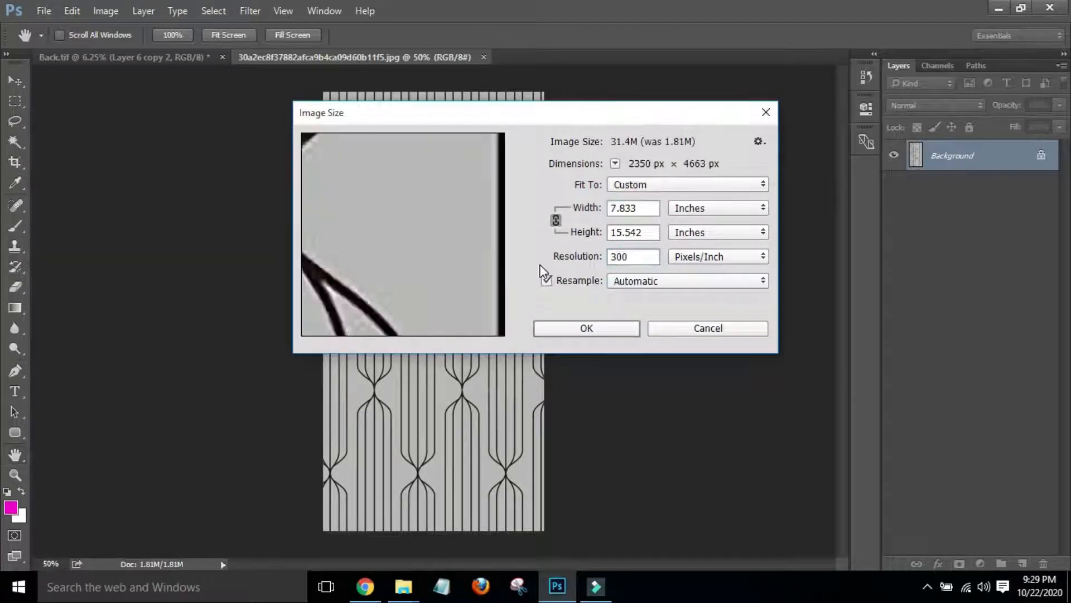
pyautogui.press('Return')
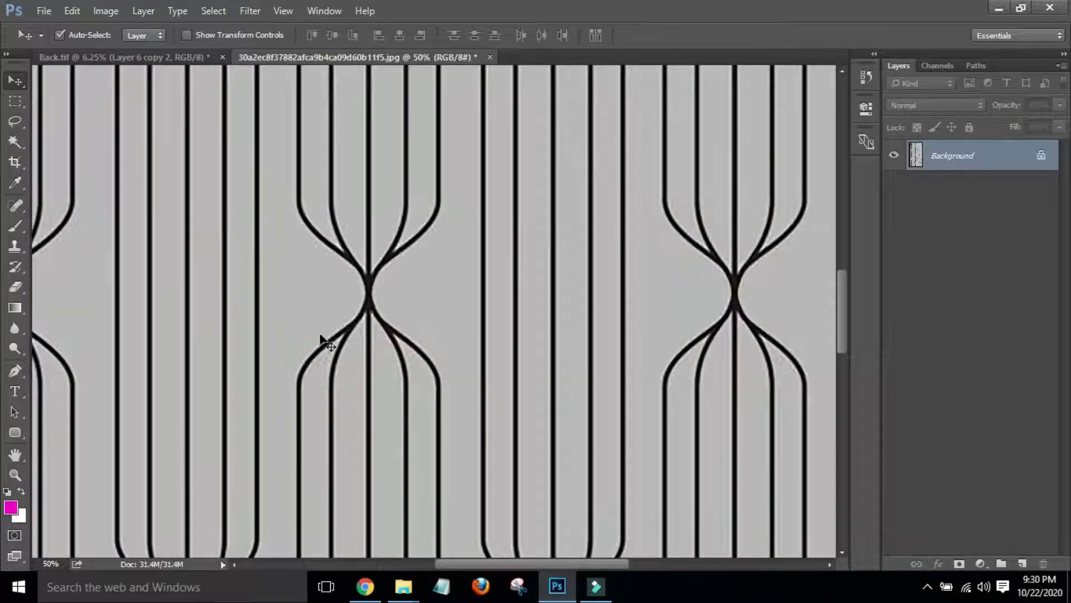
# Smooth the line pattern by applying Surface Blur twice with a radius of 5 pixels and a threshold of 15 levels
pyautogui.click(251, 11)
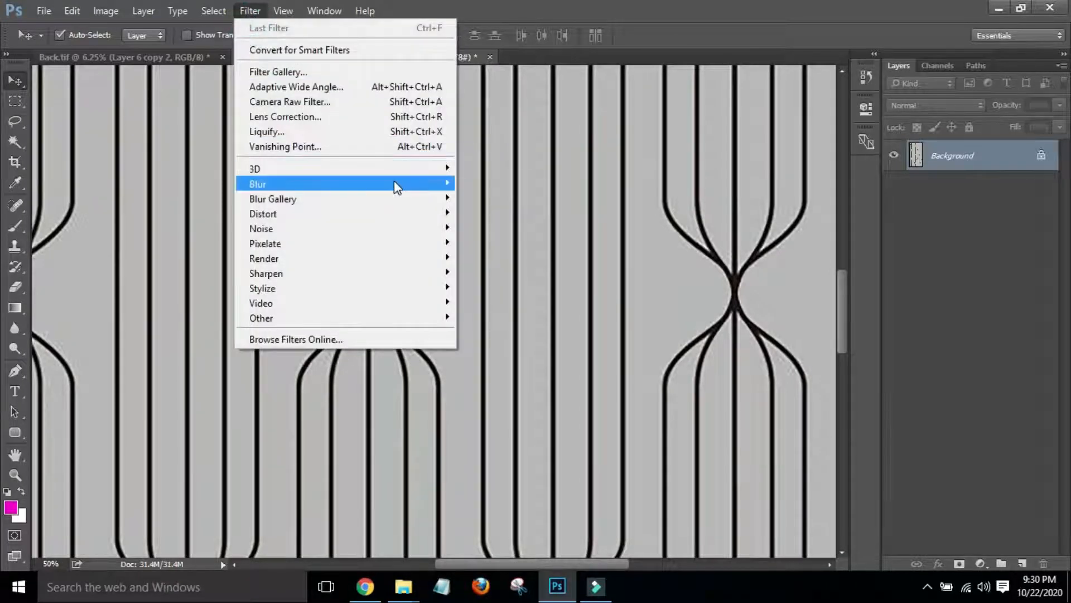
pyautogui.moveTo(394, 182)
pyautogui.click(488, 332)
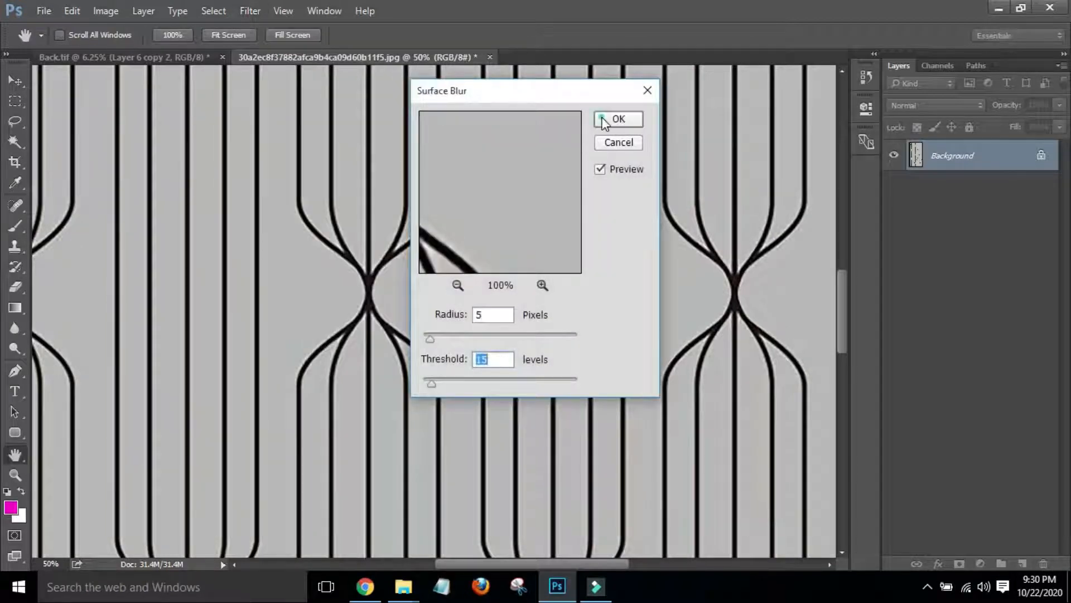
pyautogui.click(604, 120)
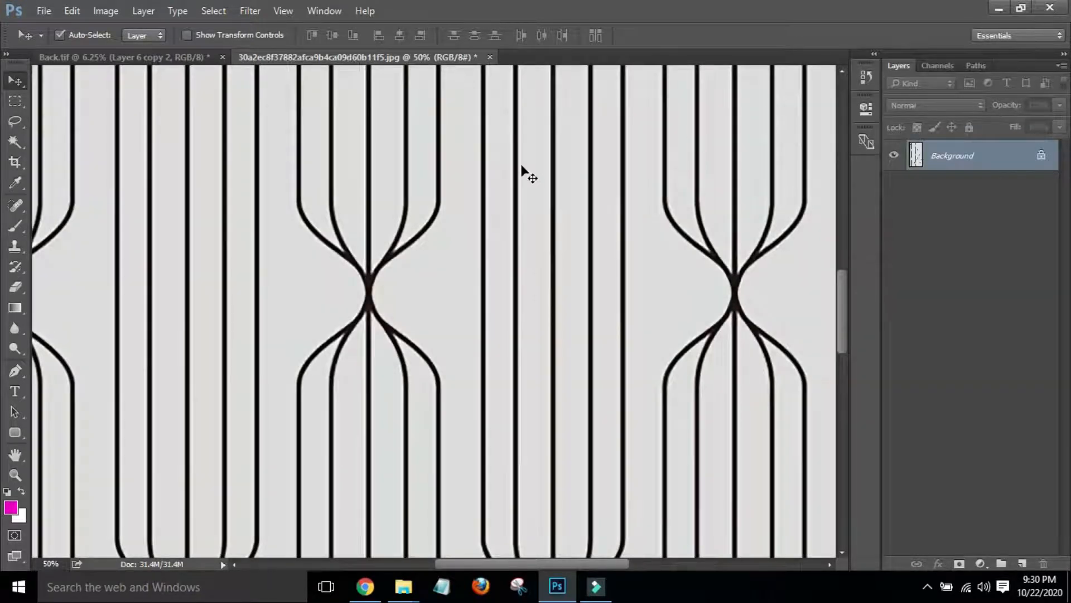
pyautogui.click(247, 15)
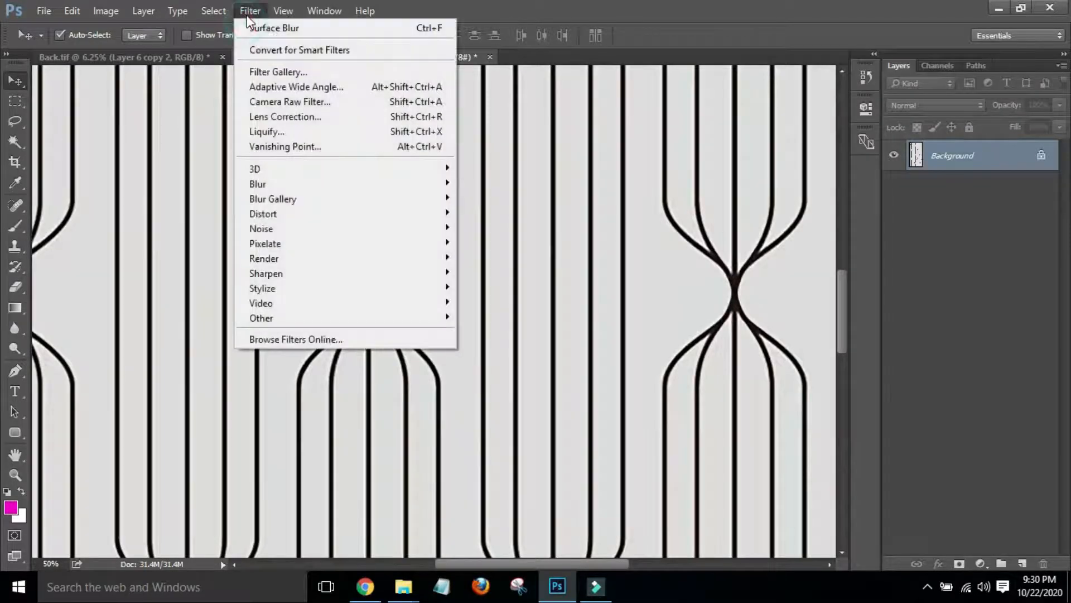
pyautogui.click(252, 28)
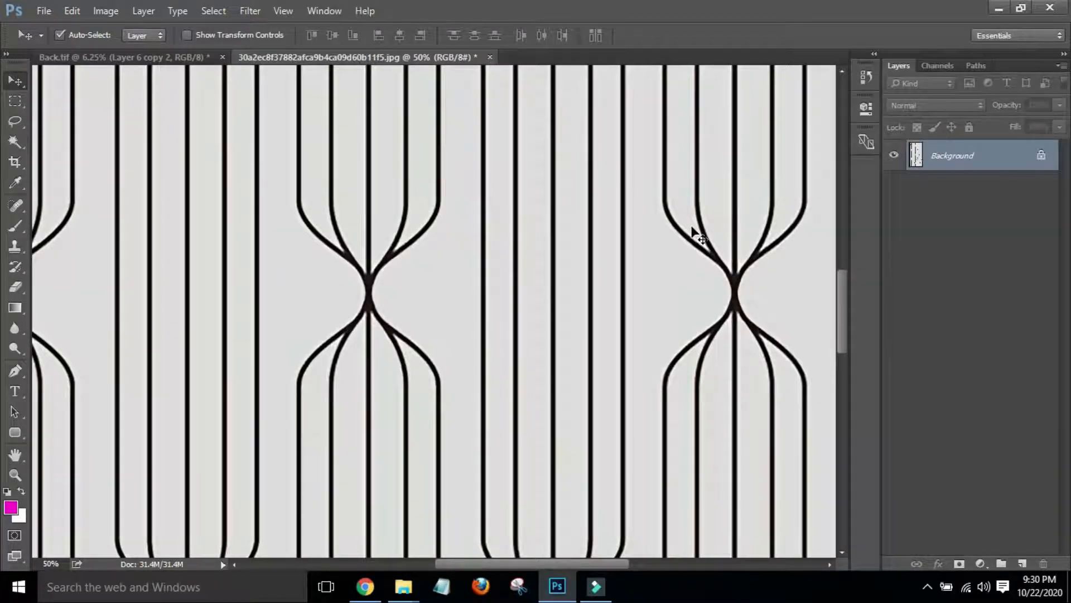
# Duplicate the Background layer and apply a Threshold adjustment at level 90 to the copy for pure black lines on white
pyautogui.hotkey('ctrl', 'j')
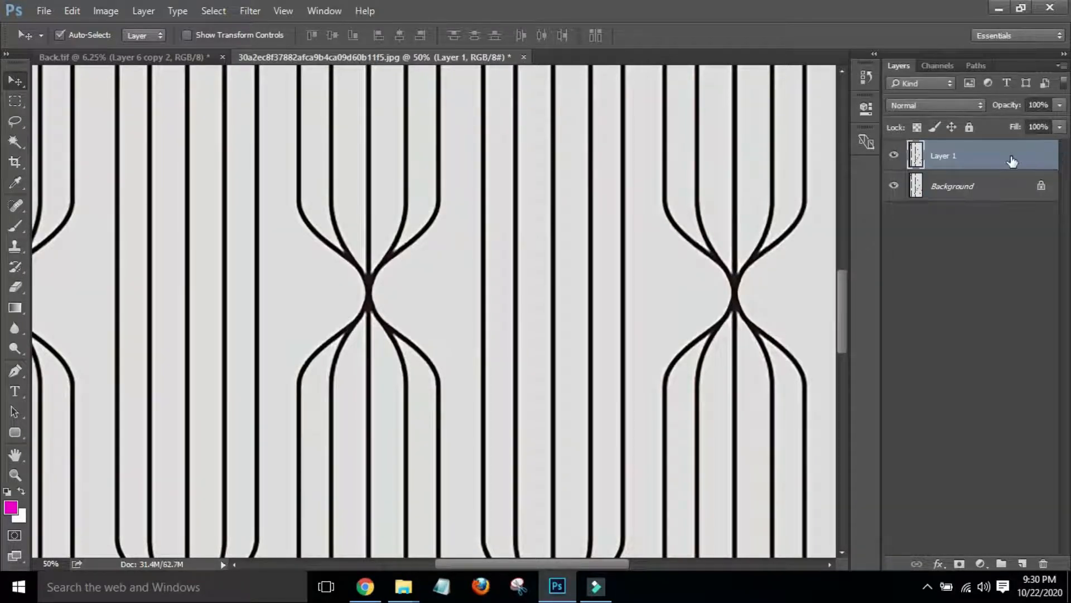
pyautogui.hotkey('alt', 'i')
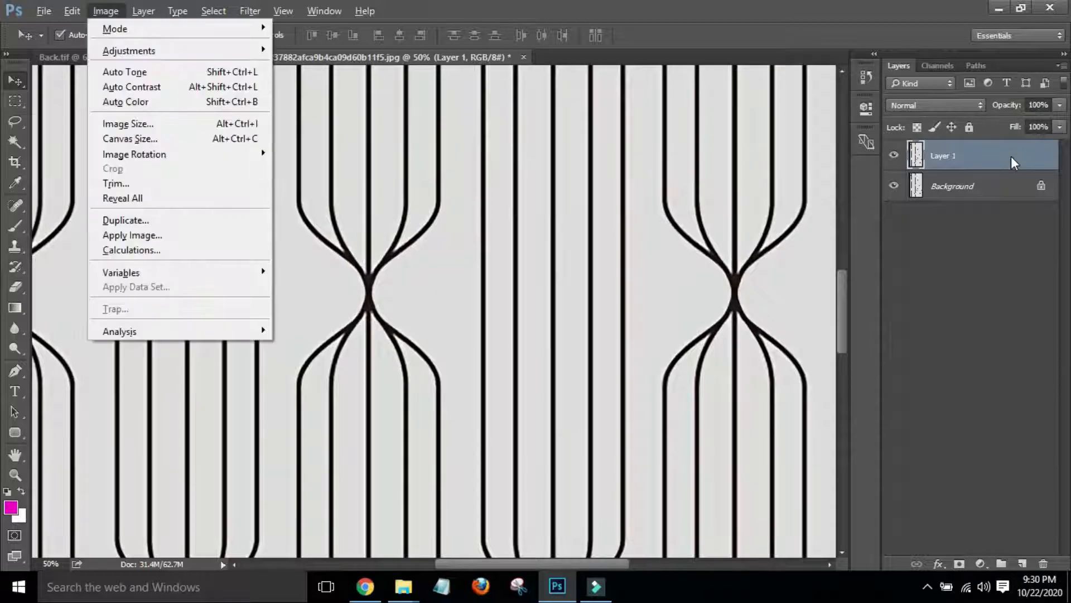
pyautogui.press('a')
pyautogui.press('t')
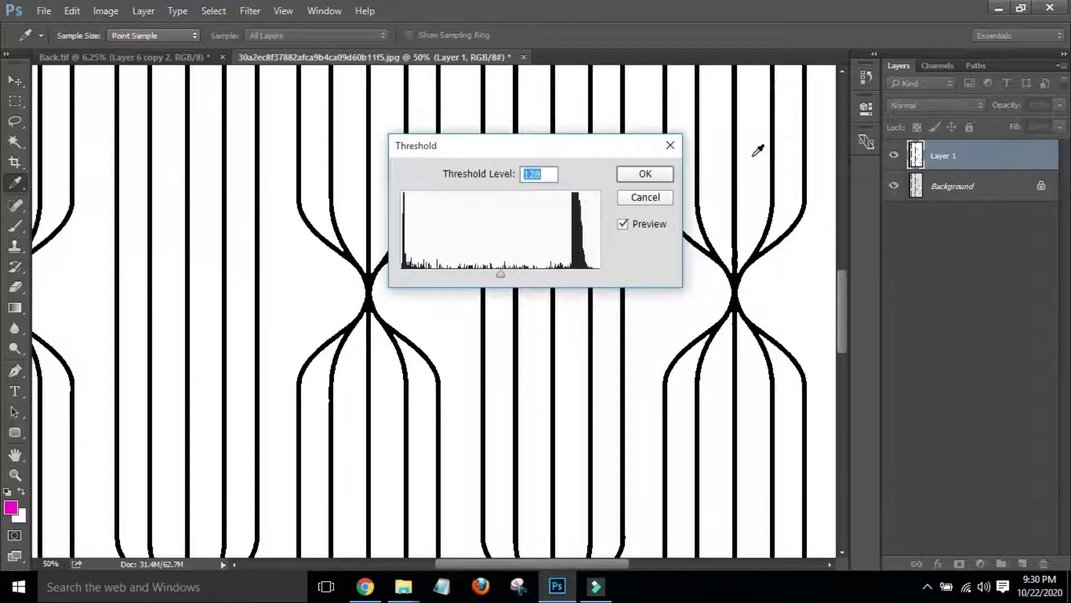
pyautogui.moveTo(486, 144); pyautogui.dragTo(632, 167)
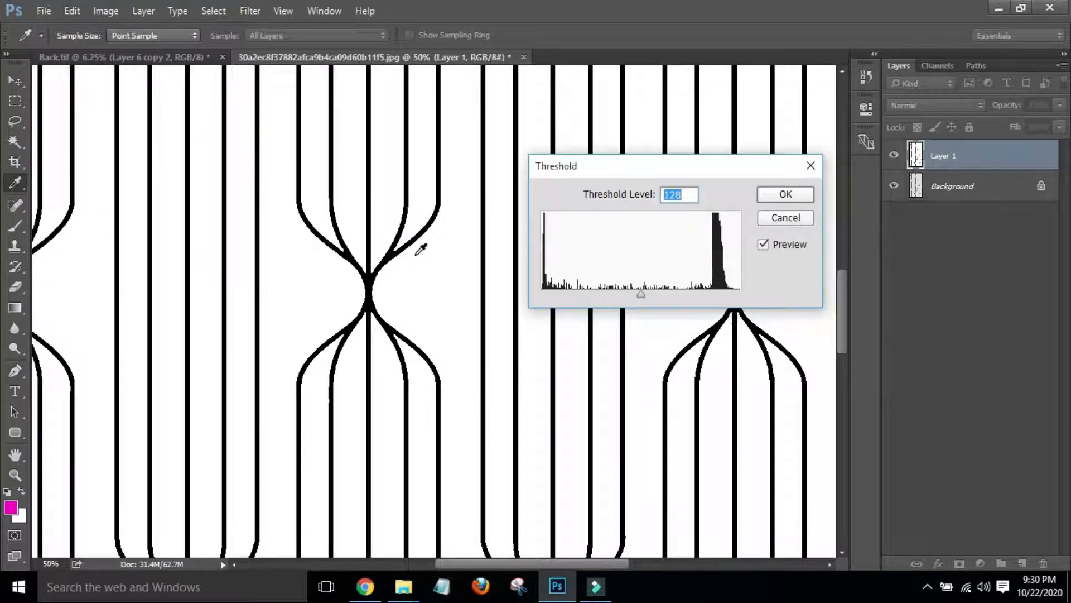
pyautogui.click(355, 255)
pyautogui.click(355, 255)
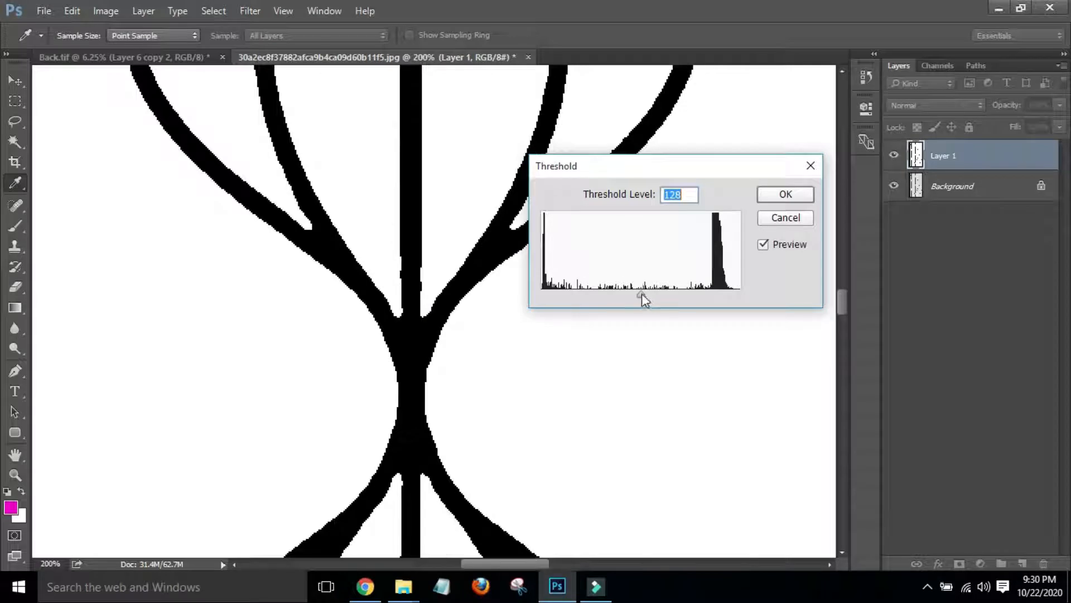
pyautogui.moveTo(642, 295)
pyautogui.mouseDown()
pyautogui.moveTo(657, 295)
pyautogui.moveTo(605, 295)
pyautogui.moveTo(632, 295)
pyautogui.mouseUp()
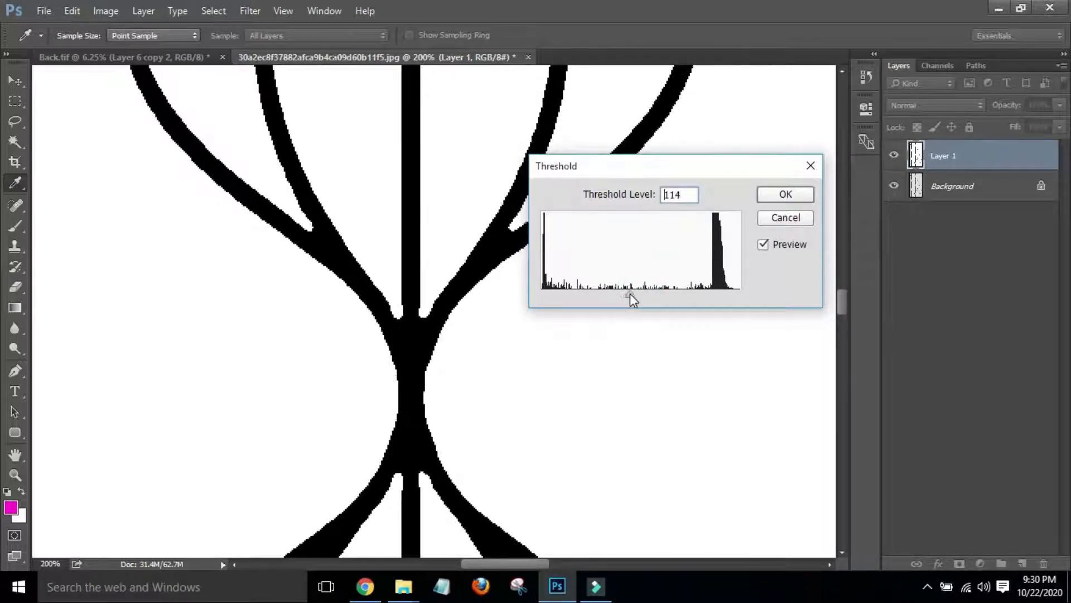
pyautogui.moveTo(478, 254); pyautogui.dragTo(364, 303)
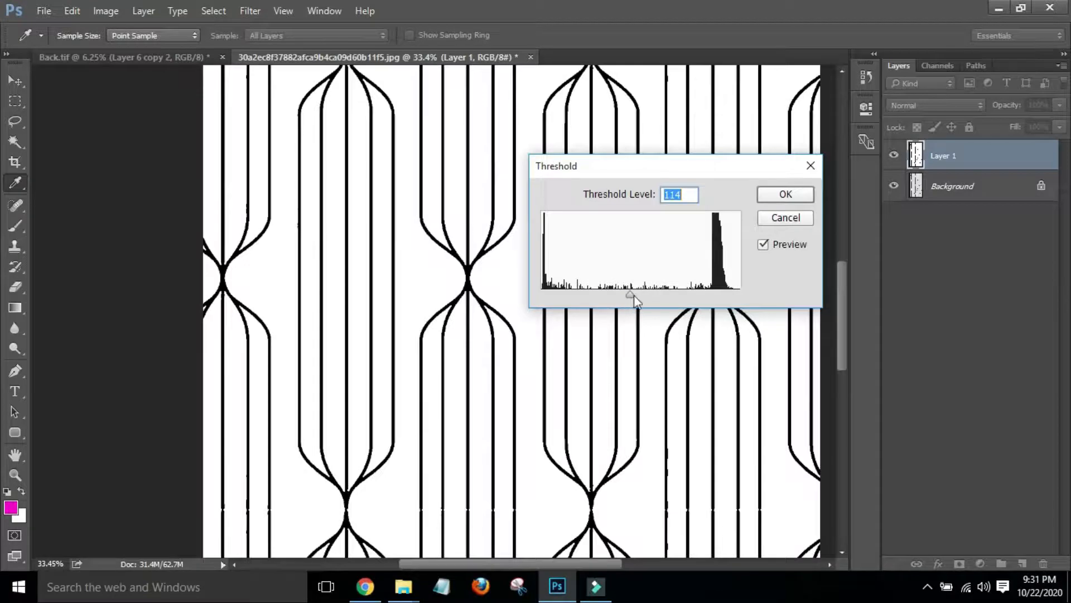
pyautogui.moveTo(632, 294)
pyautogui.mouseDown()
pyautogui.moveTo(645, 296)
pyautogui.moveTo(597, 291)
pyautogui.moveTo(612, 292)
pyautogui.mouseUp()
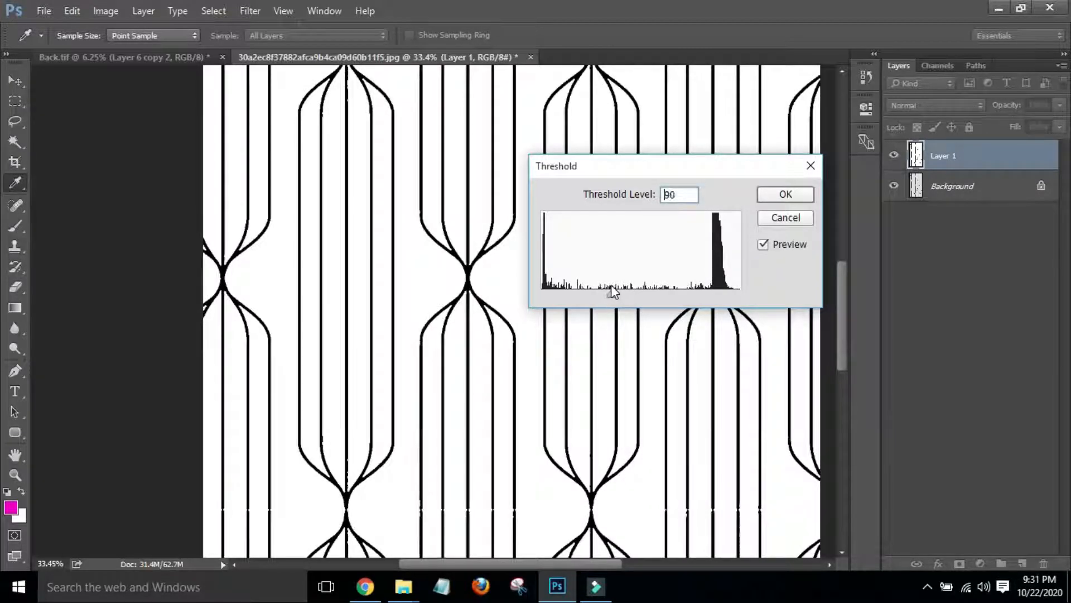
pyautogui.press('Return')
pyautogui.press('v')
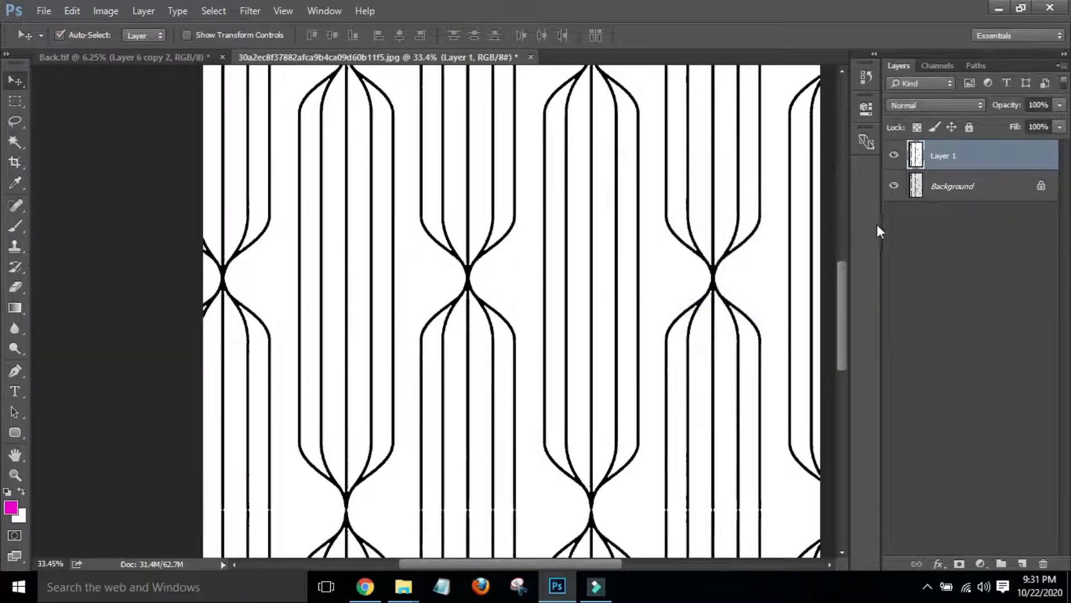
# Hide the Background layer and delete all white areas from Layer 1 using a non-contiguous Magic Wand selection without anti-aliasing
pyautogui.click(952, 186)
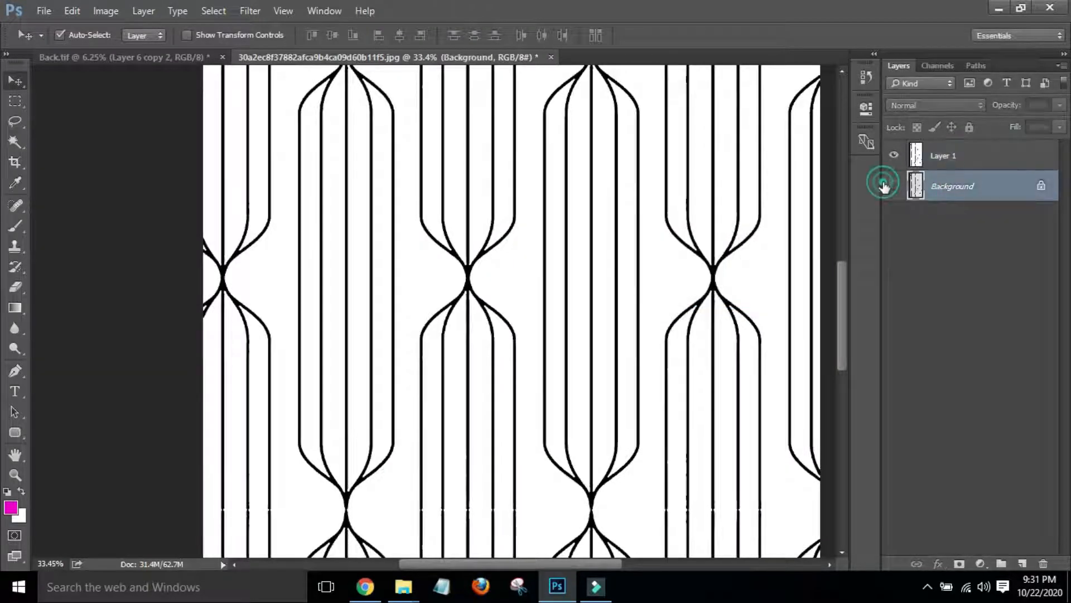
pyautogui.press('w')
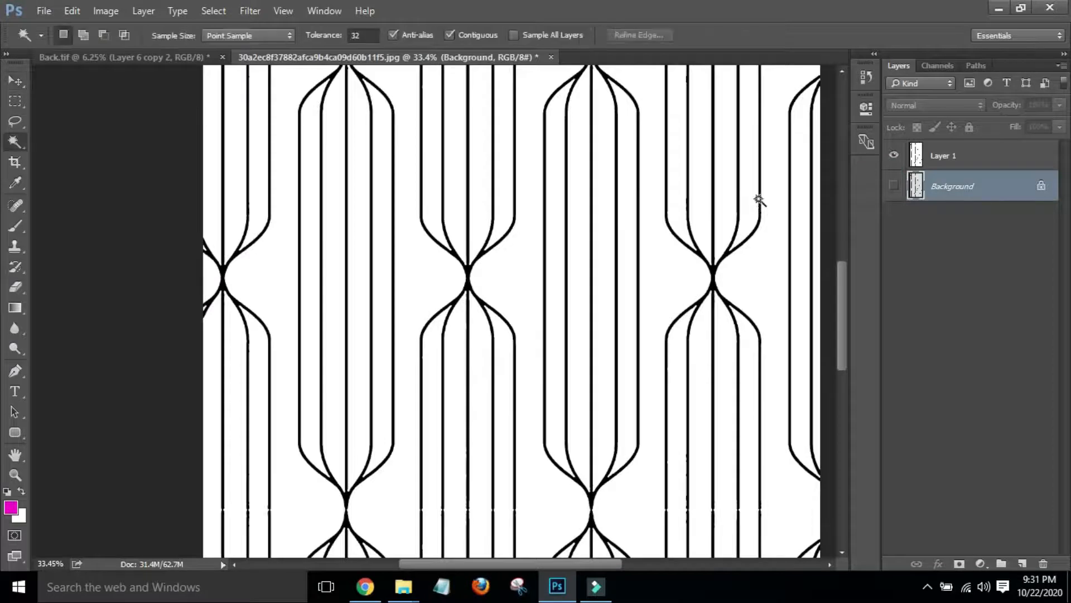
pyautogui.click(652, 171)
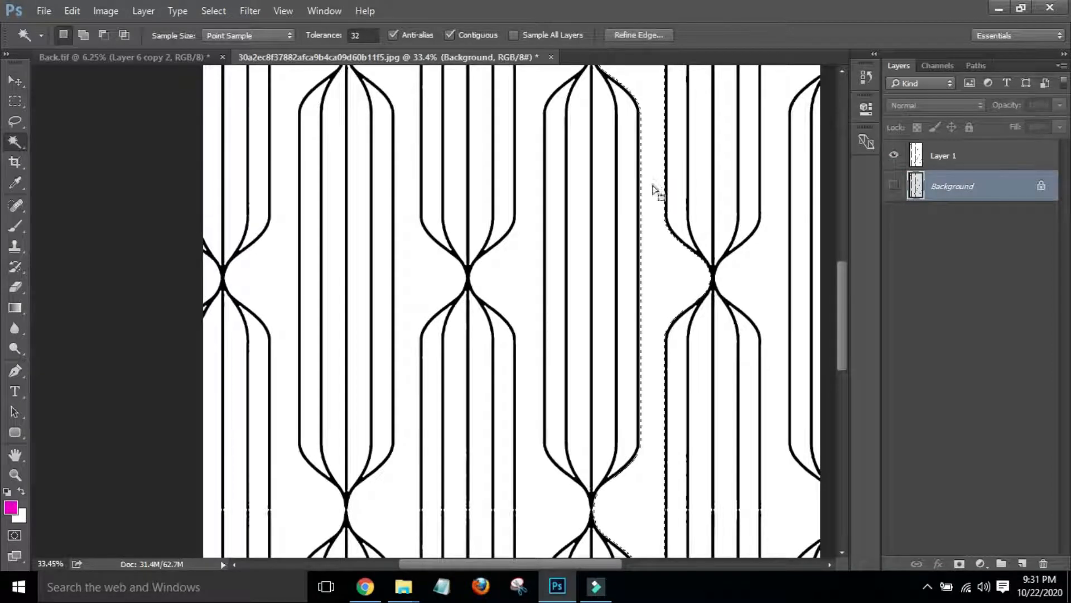
pyautogui.click(449, 34)
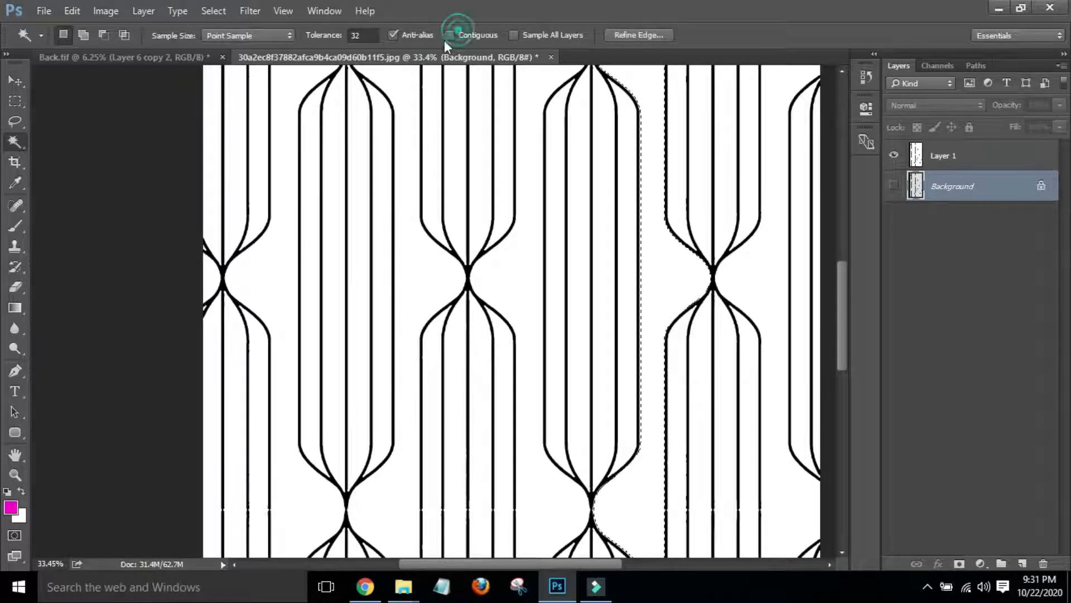
pyautogui.click(394, 34)
pyautogui.hotkey('ctrl', 'd')
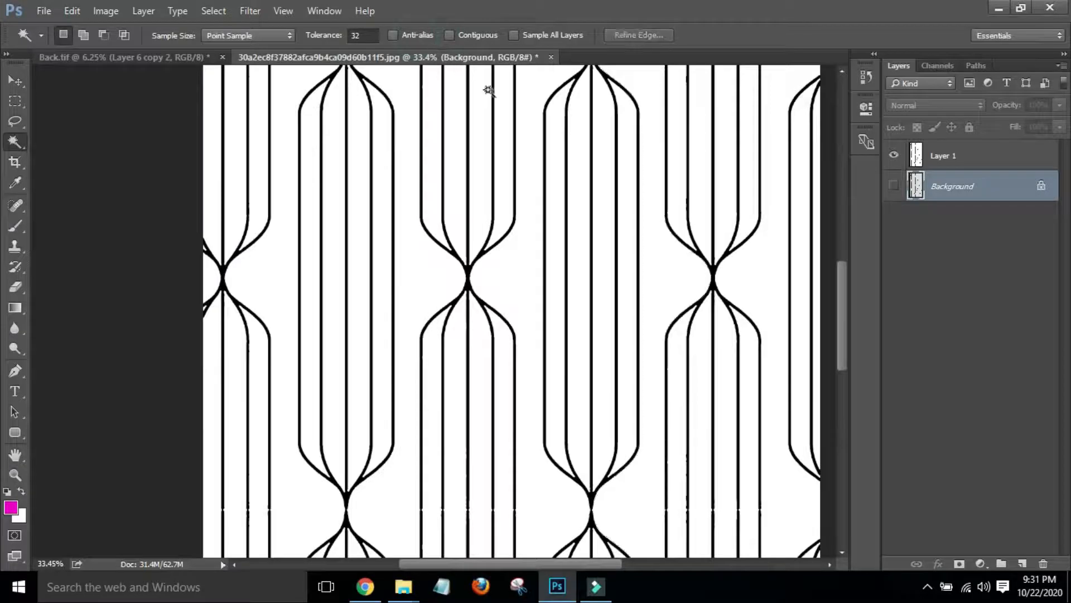
pyautogui.click(455, 107)
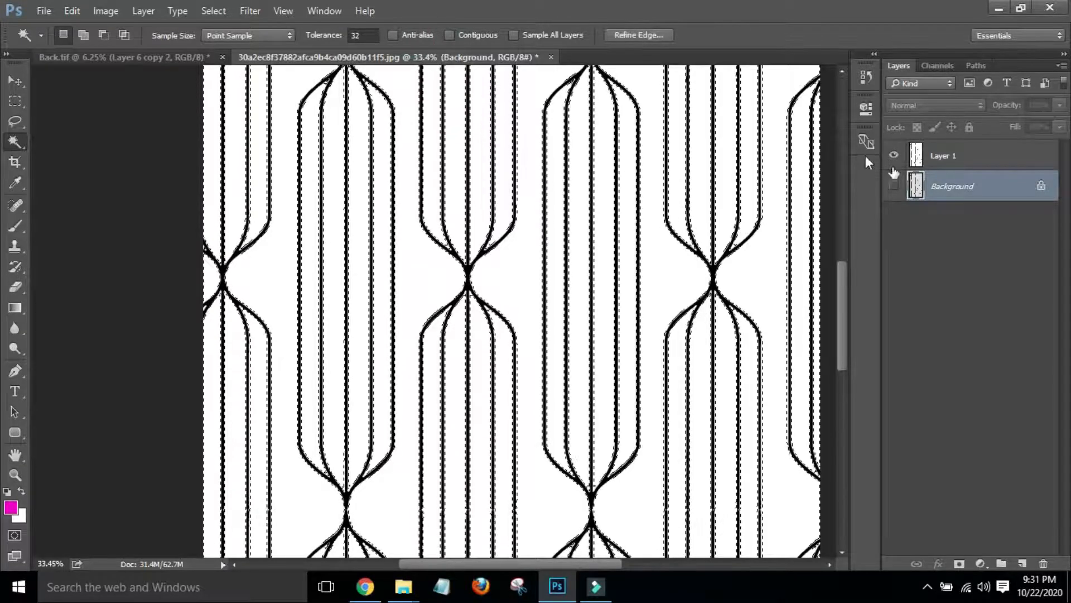
pyautogui.click(949, 158)
pyautogui.press('Delete')
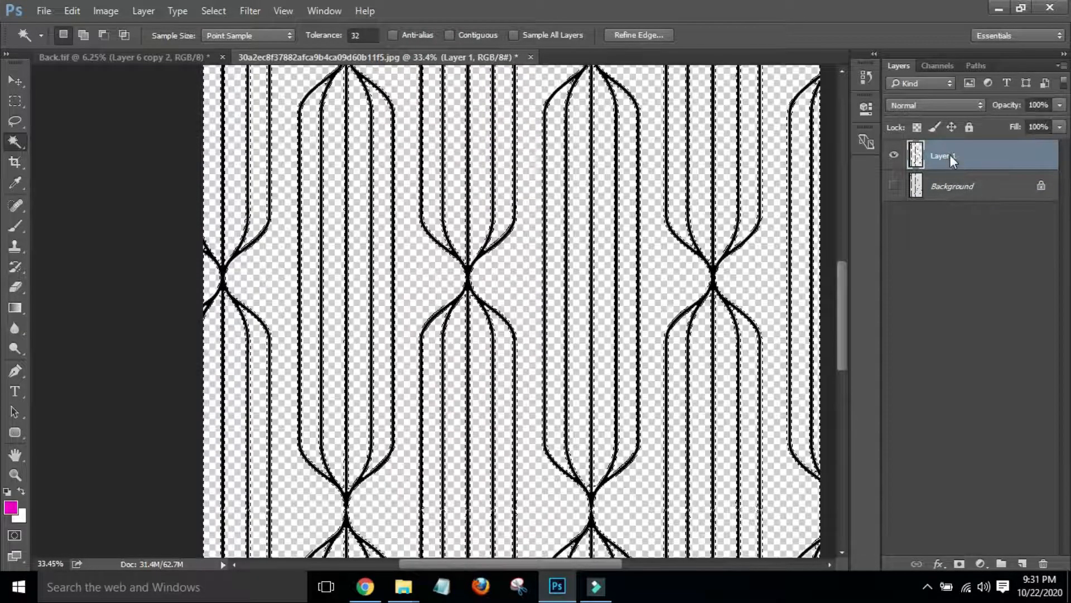
# Select the leftover white fringes along the black lines on Layer 1, delete them and clear the selection
pyautogui.moveTo(378, 195); pyautogui.dragTo(536, 112)
pyautogui.moveTo(353, 183); pyautogui.dragTo(333, 193)
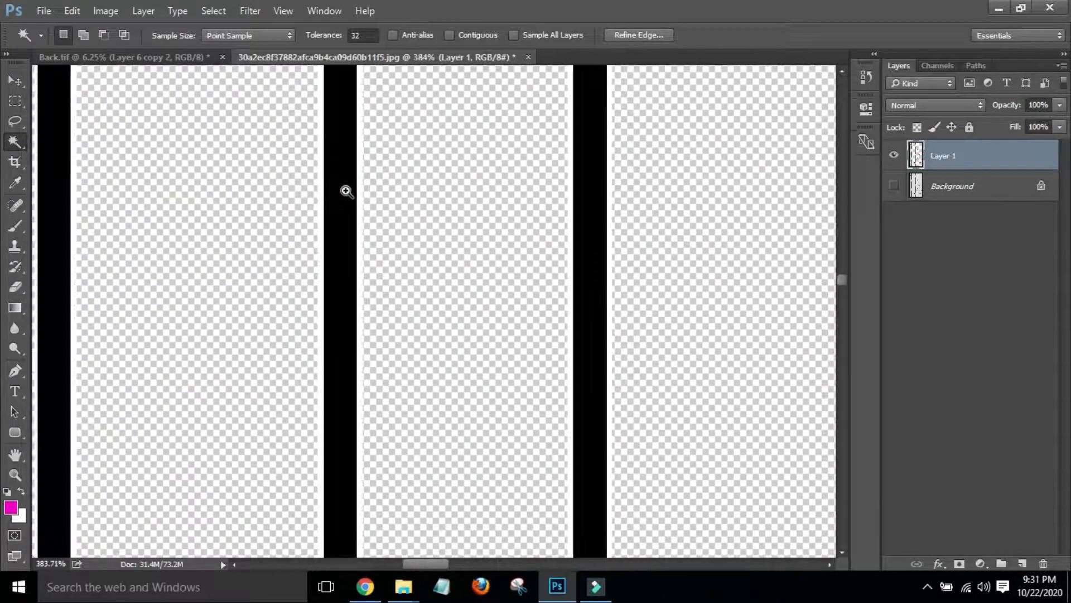
pyautogui.hotkey('ctrl', 'd')
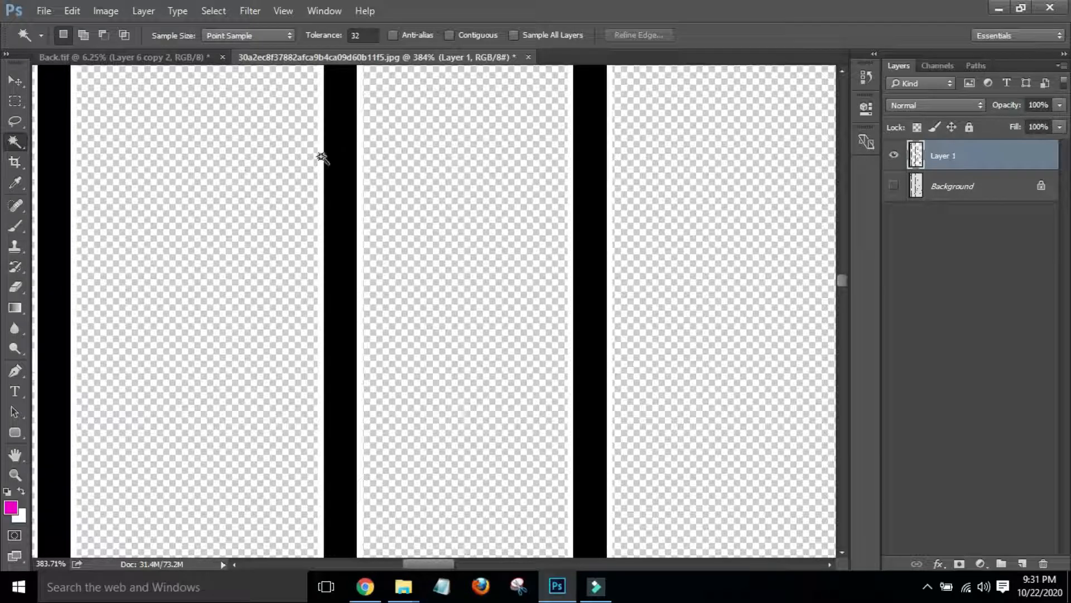
pyautogui.click(328, 177)
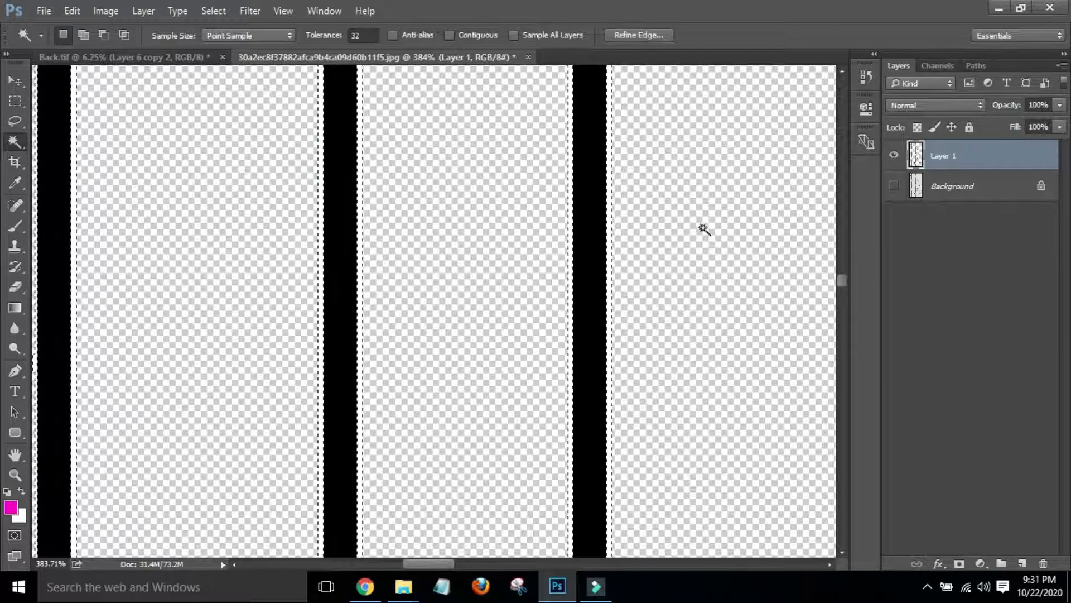
pyautogui.hotkey('ctrl', 'd')
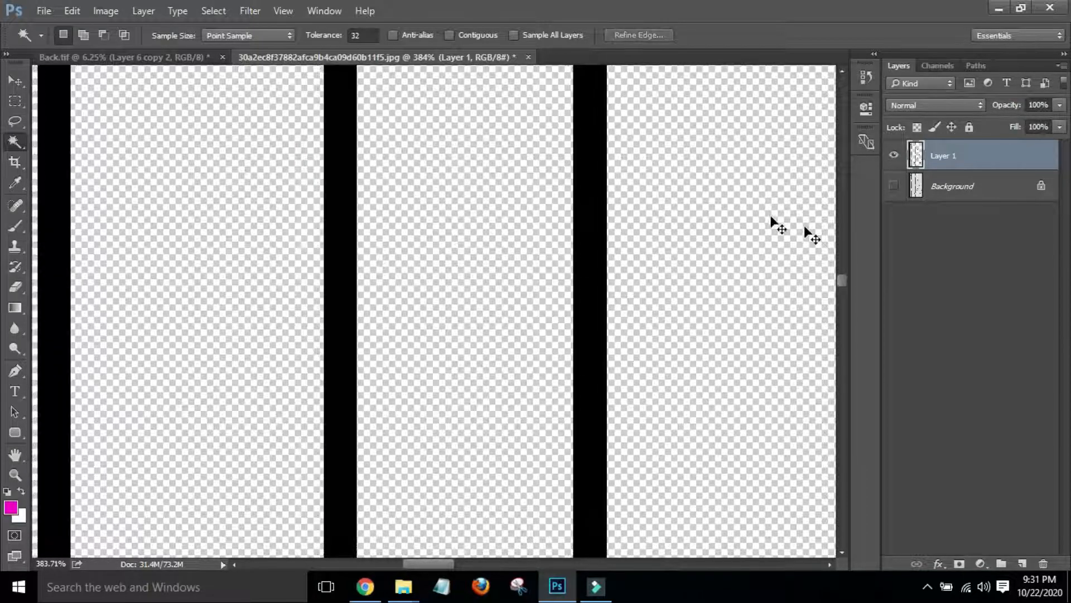
pyautogui.moveTo(580, 175); pyautogui.dragTo(413, 244)
# Select the whole canvas and define the transparent line artwork as a pattern named 30a2ec8f37882afca9b4ca09d60b11f5.jpg
pyautogui.hotkey('ctrl', '0')
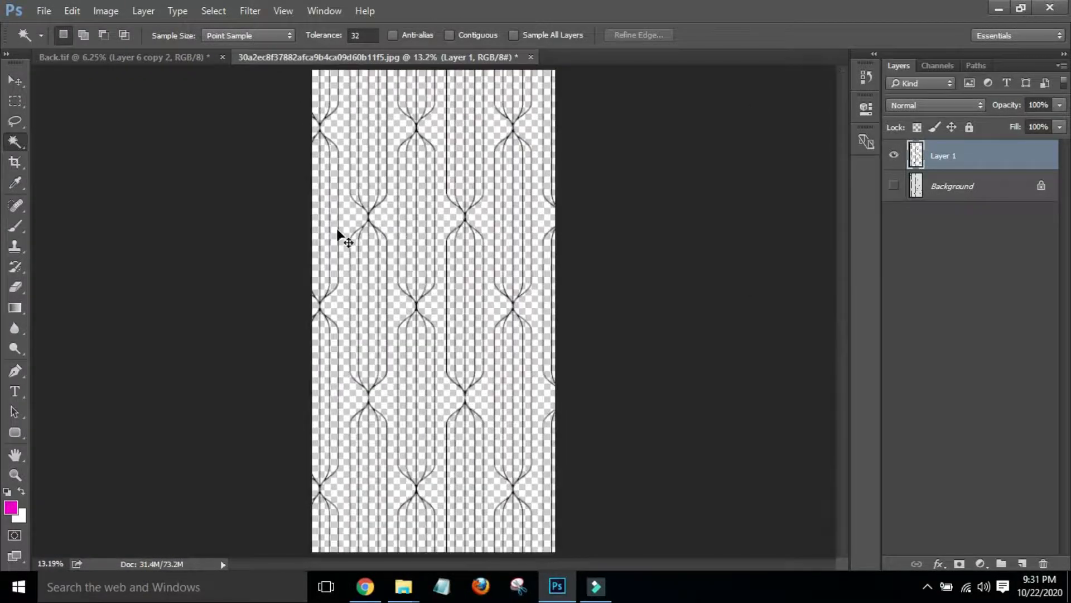
pyautogui.hotkey('ctrl', 'a')
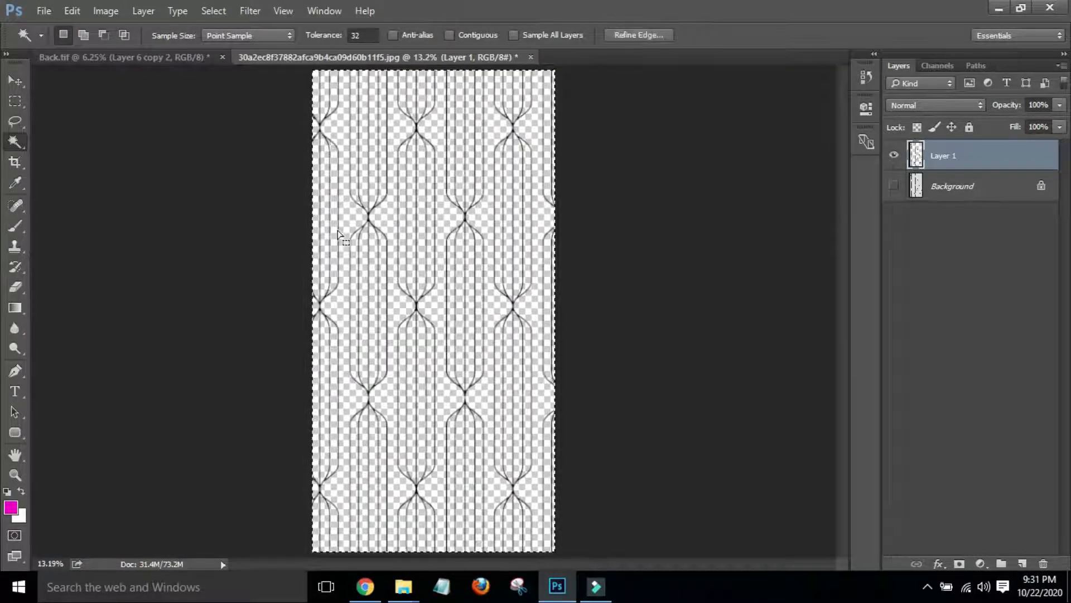
pyautogui.hotkey('alt', 'e')
pyautogui.press('d')
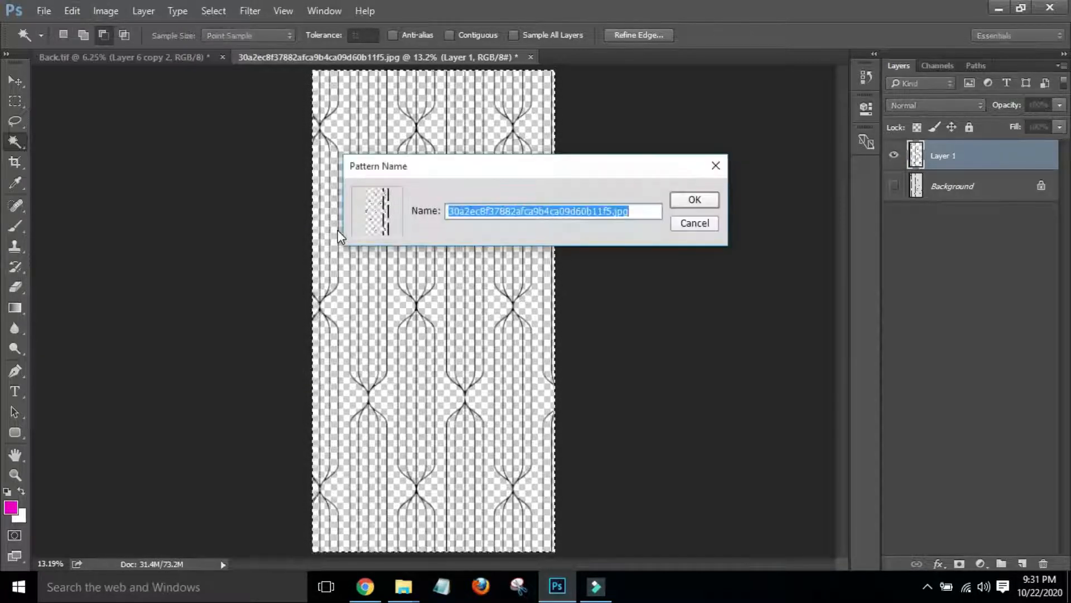
pyautogui.press('Return')
# Switch to Back.tif and add a Pattern fill layer with the line pattern directly above the Background
pyautogui.press('v')
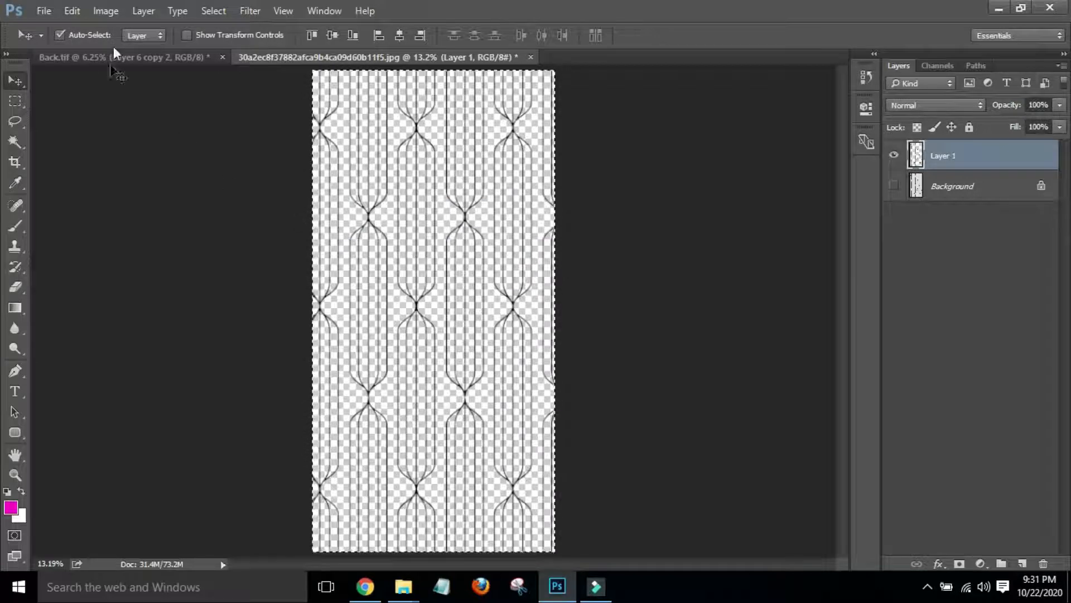
pyautogui.click(169, 64)
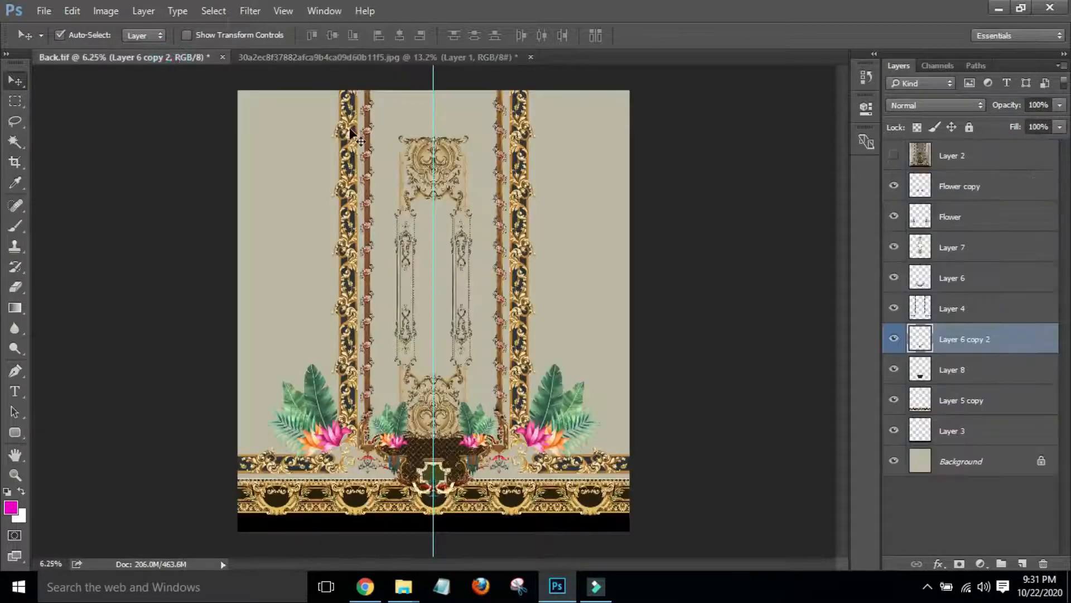
pyautogui.click(1007, 471)
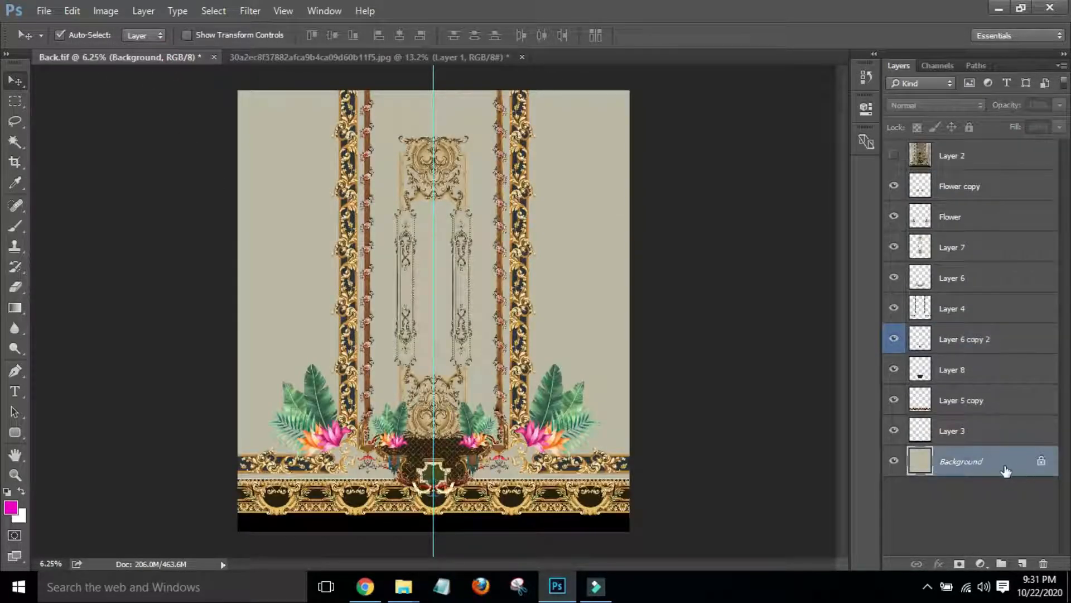
pyautogui.click(1022, 562)
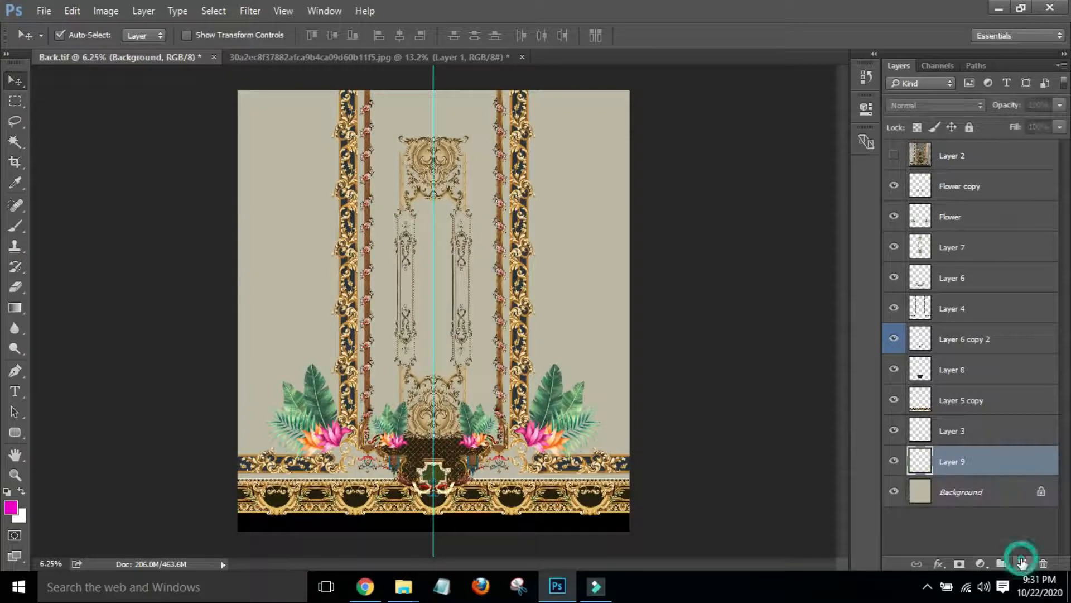
pyautogui.click(980, 562)
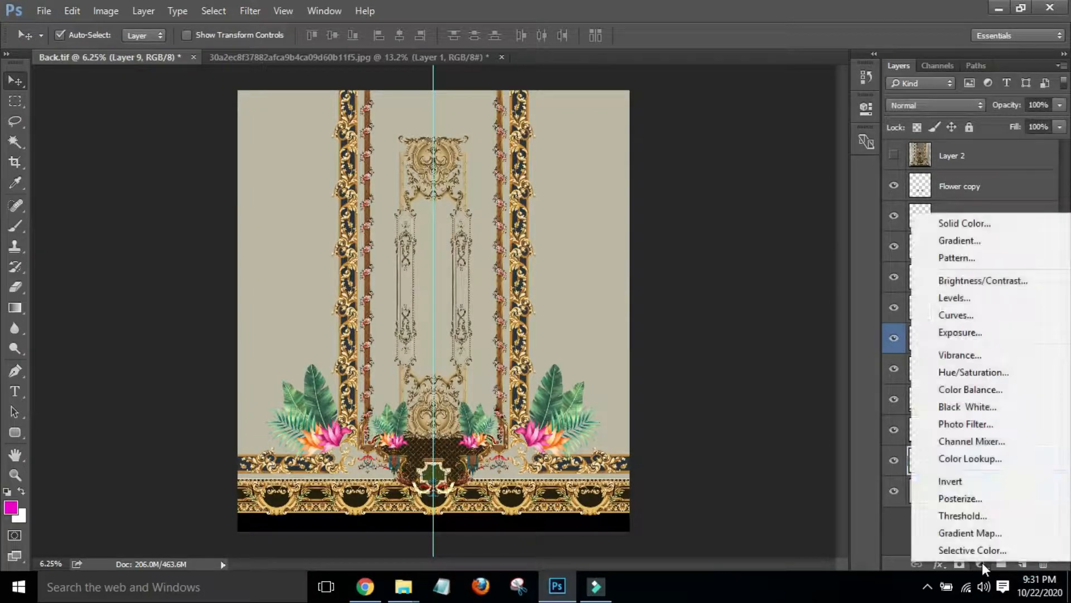
pyautogui.click(957, 258)
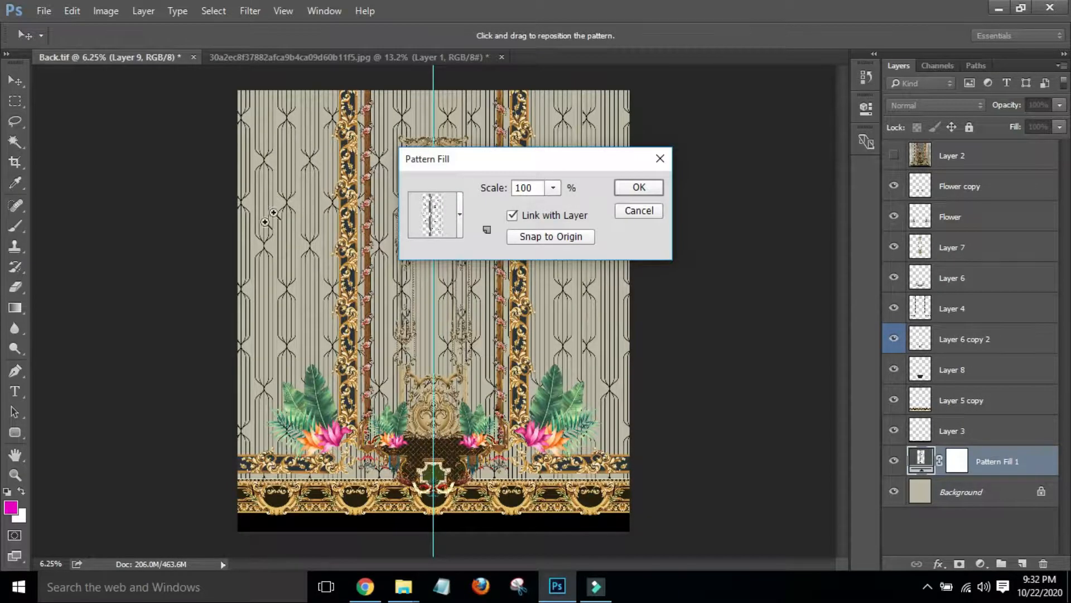
# Try the pattern fill at 30% scale, set the scale to 20% and apply the fill
pyautogui.moveTo(245, 235); pyautogui.dragTo(333, 213)
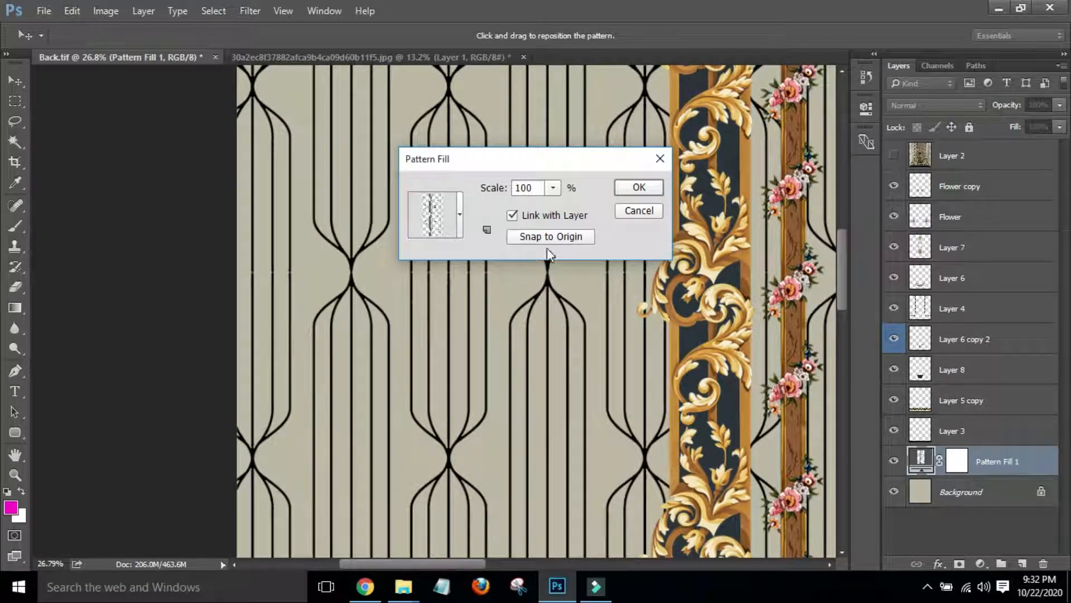
pyautogui.doubleClick(535, 184)
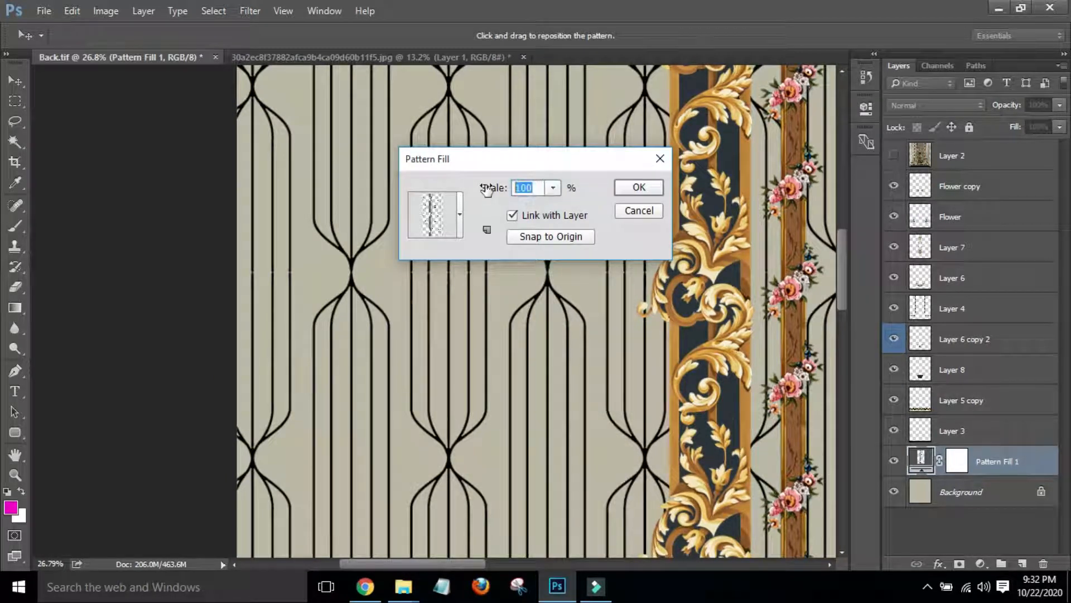
pyautogui.write('3')
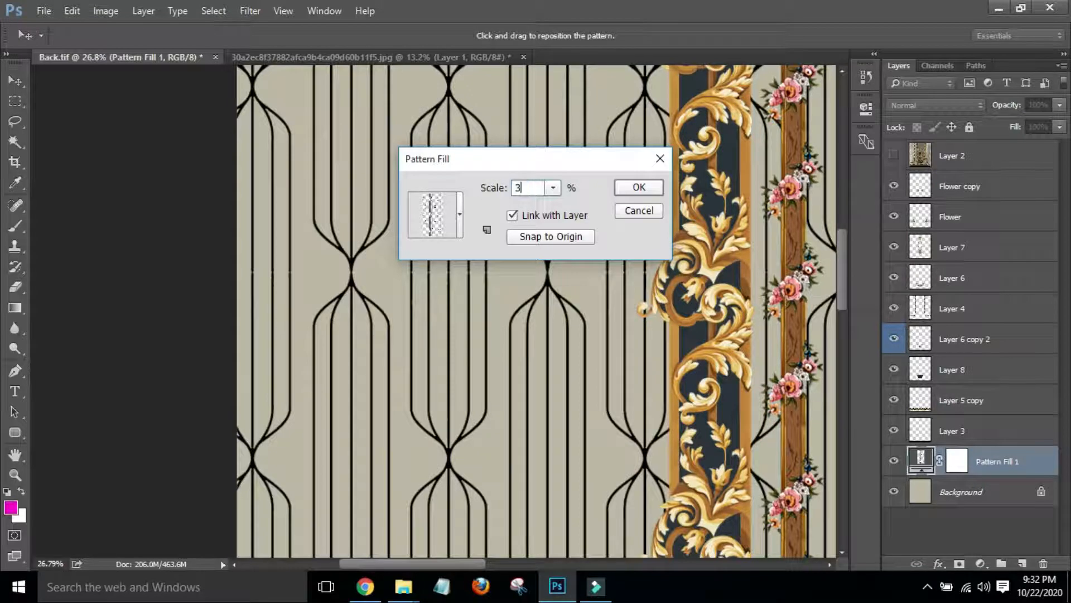
pyautogui.write('0')
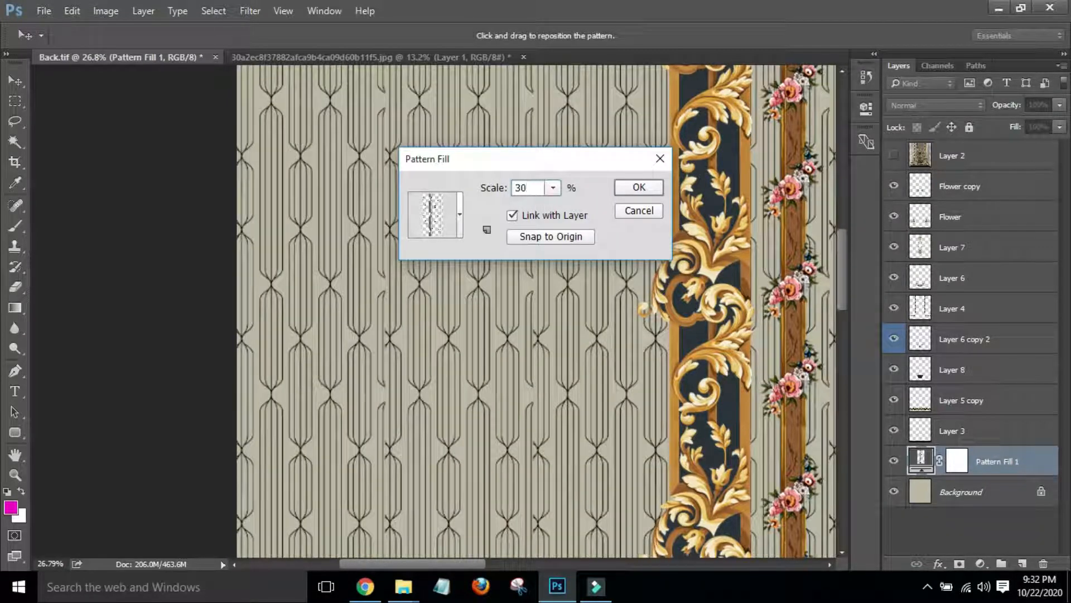
pyautogui.press('BackSpace')
pyautogui.write('20')
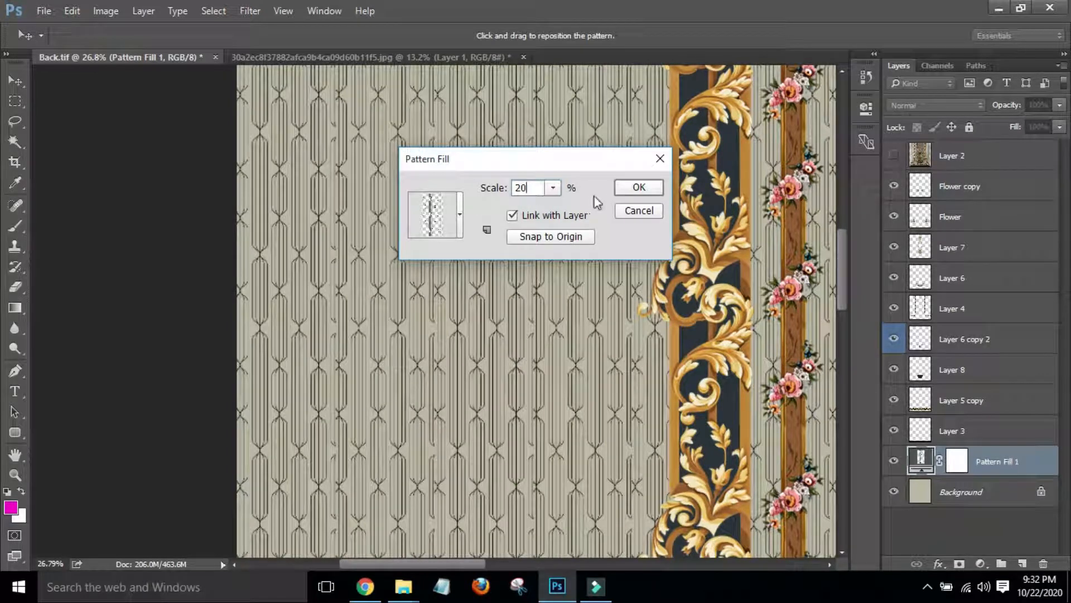
pyautogui.click(637, 188)
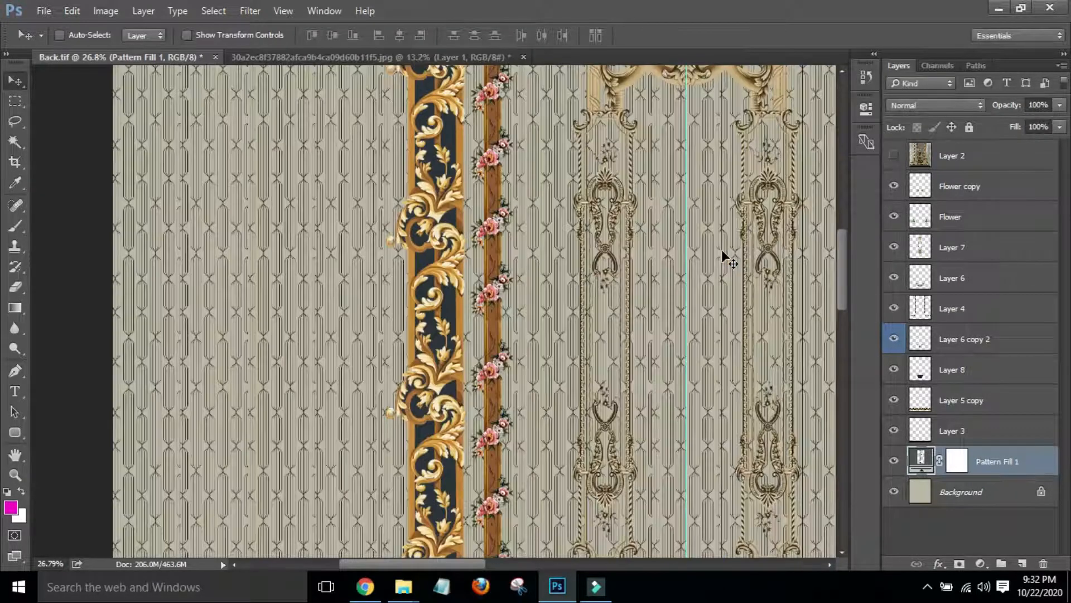
# Convert the Pattern Fill 1 layer to a smart object and rasterize it into a normal pixel layer
pyautogui.hotkey('ctrl', '0')
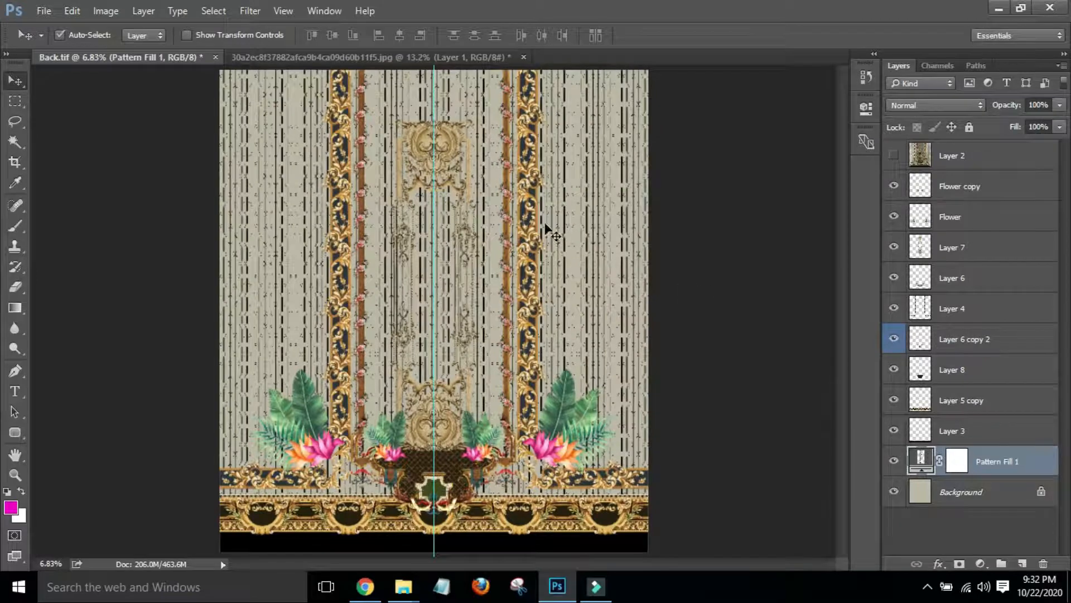
pyautogui.rightClick(1019, 463)
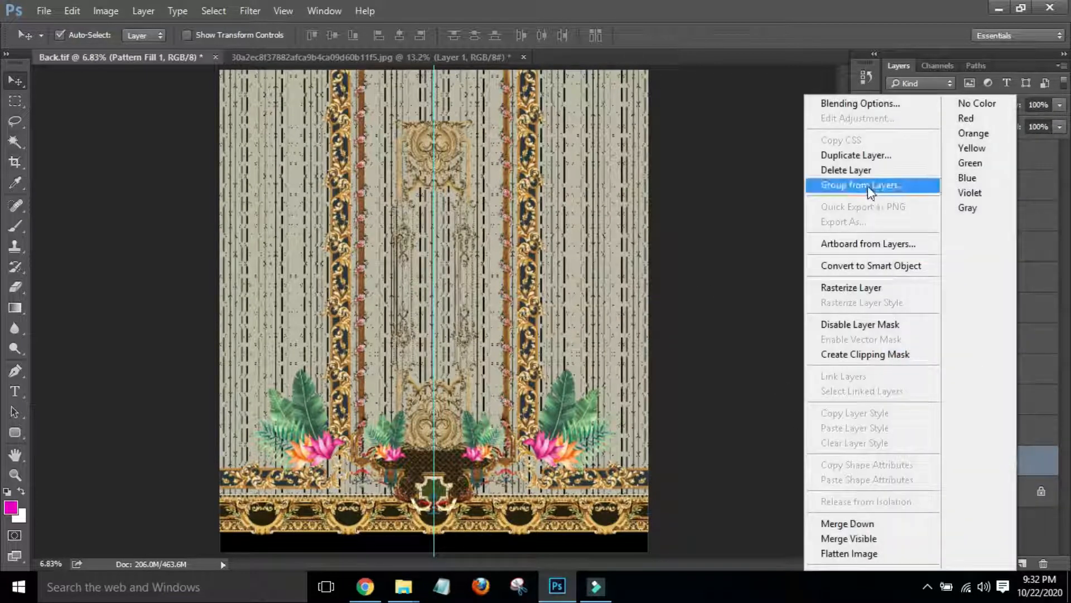
pyautogui.click(861, 265)
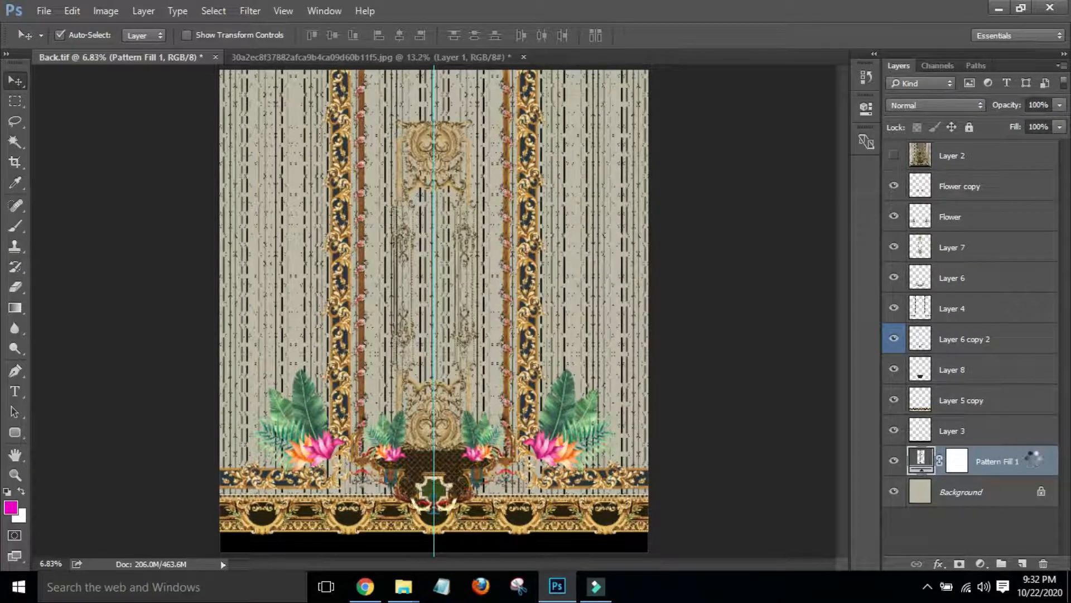
pyautogui.rightClick(1033, 458)
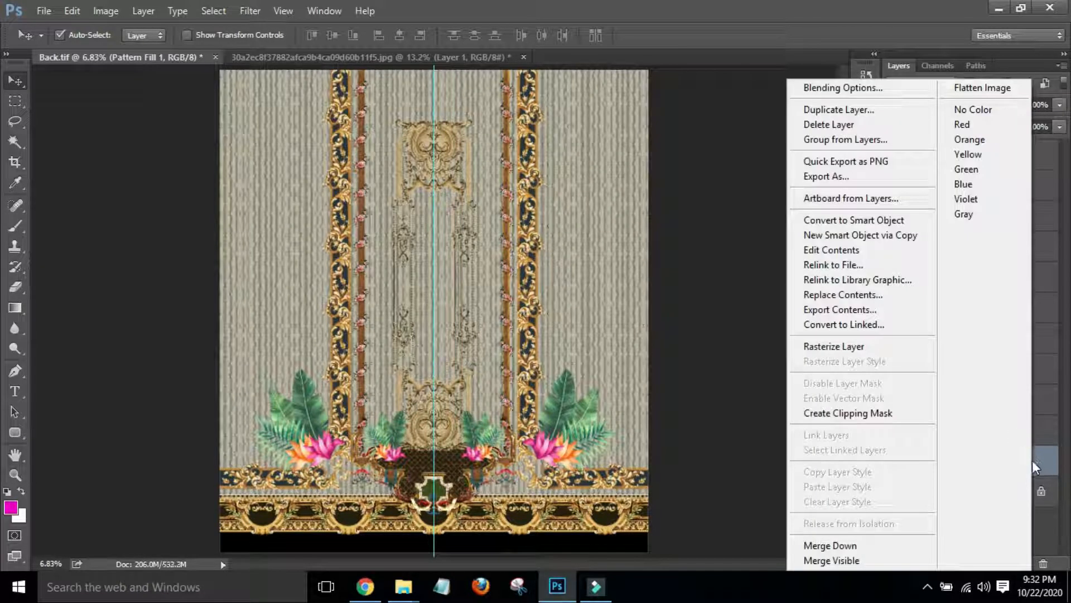
pyautogui.rightClick(1032, 461)
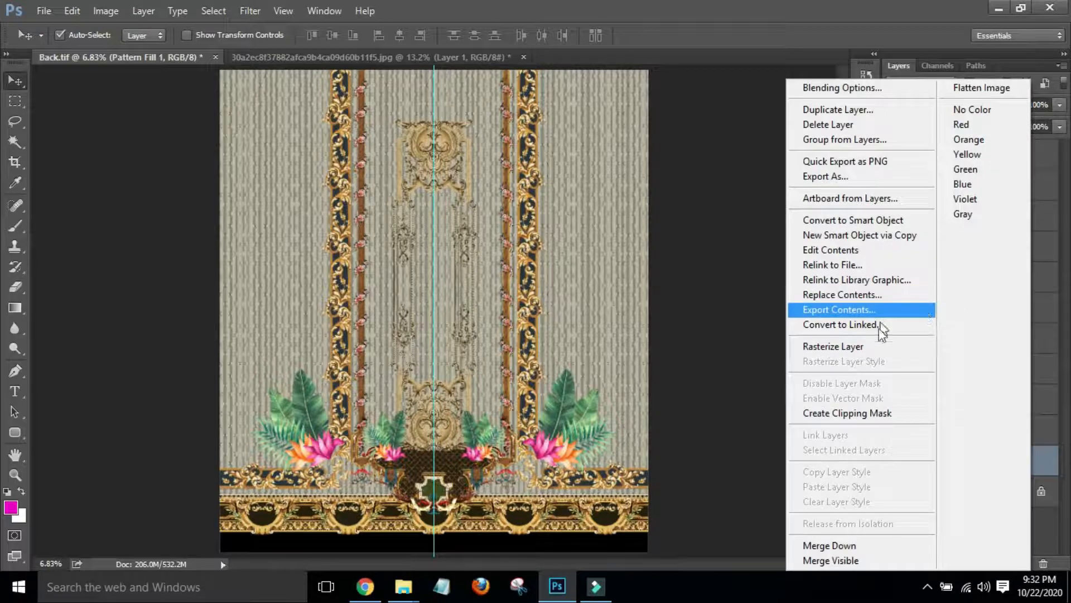
pyautogui.click(872, 346)
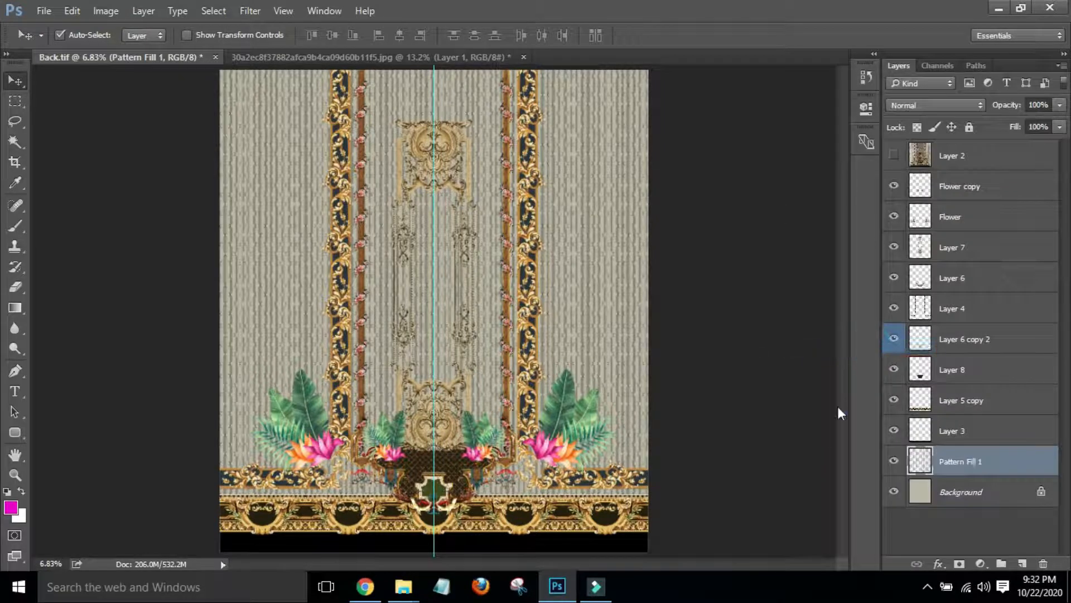
# Load the line pixels of the Pattern Fill 1 layer as a selection
pyautogui.moveTo(970, 476); pyautogui.dragTo(926, 458)
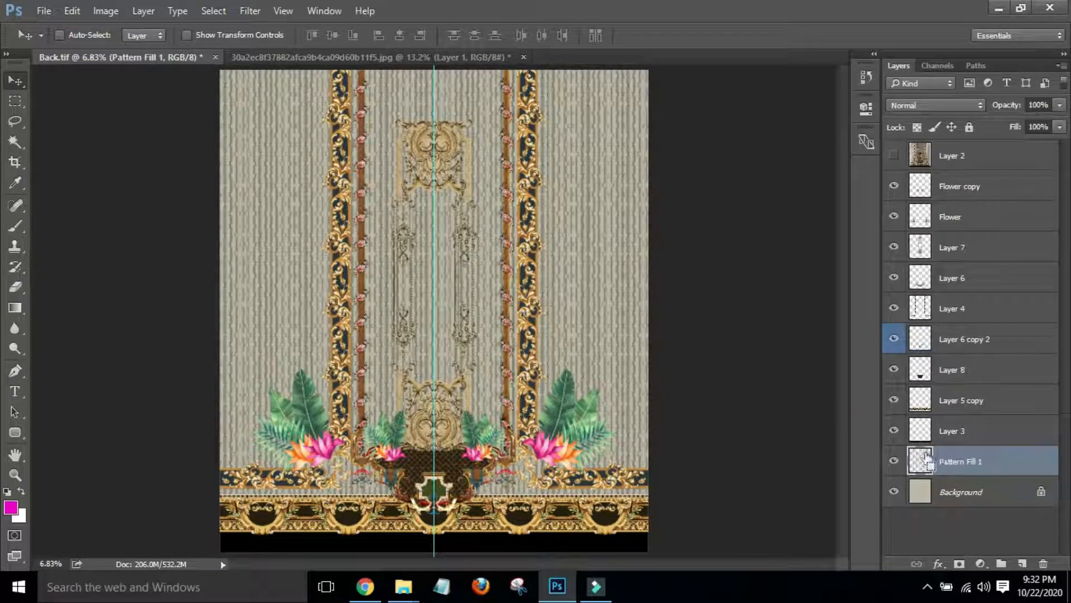
pyautogui.keyDown('ctrl'); pyautogui.click(921, 459); pyautogui.keyUp('ctrl')
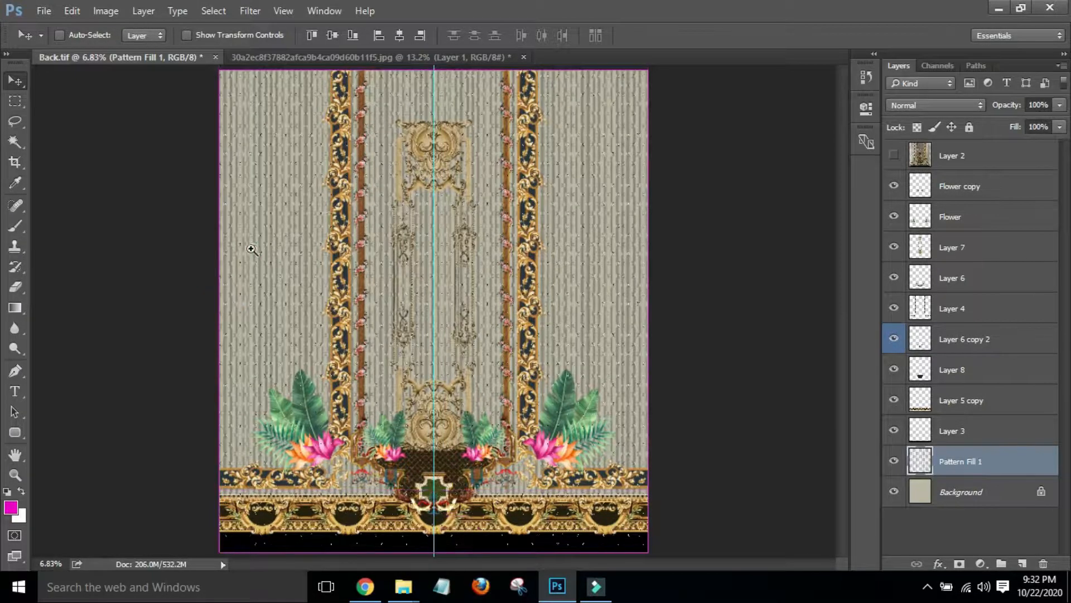
pyautogui.moveTo(263, 249); pyautogui.dragTo(396, 188)
pyautogui.moveTo(323, 220)
pyautogui.mouseDown()
pyautogui.moveTo(418, 192)
pyautogui.moveTo(340, 213)
pyautogui.mouseUp()
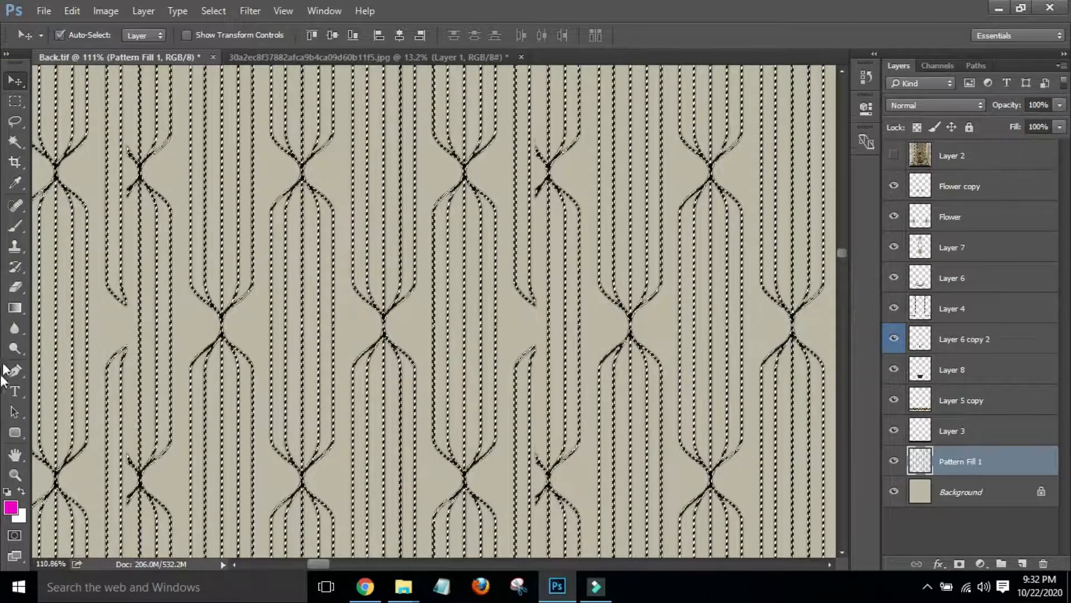
# Fill the selected pattern lines with the darker beige b1a880 as foreground color and clear the selection
pyautogui.click(10, 506)
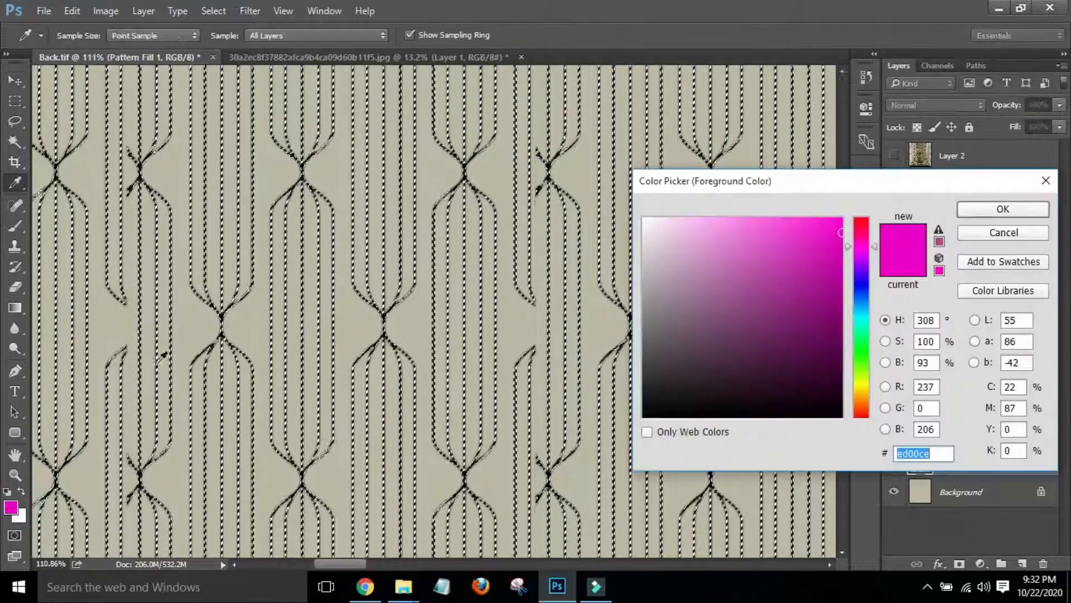
pyautogui.click(234, 334)
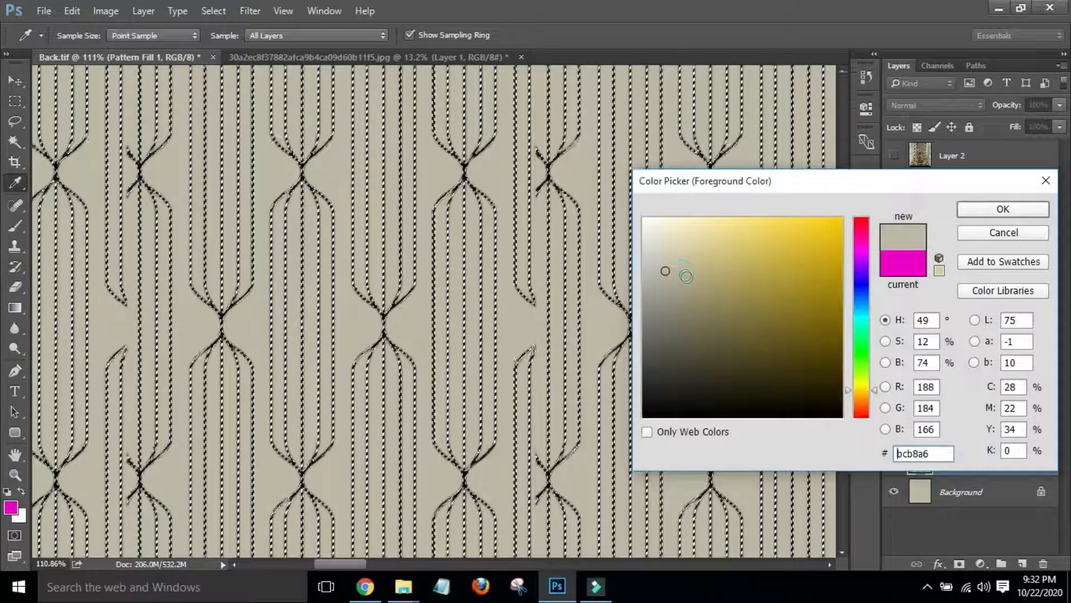
pyautogui.click(695, 278)
pyautogui.moveTo(695, 278); pyautogui.dragTo(698, 279)
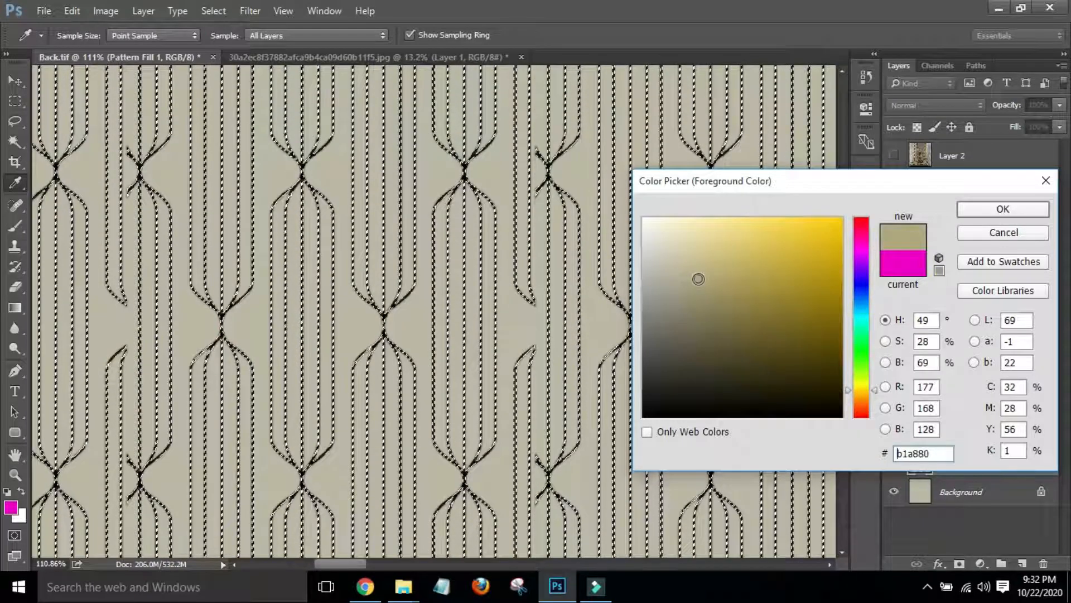
pyautogui.click(1003, 209)
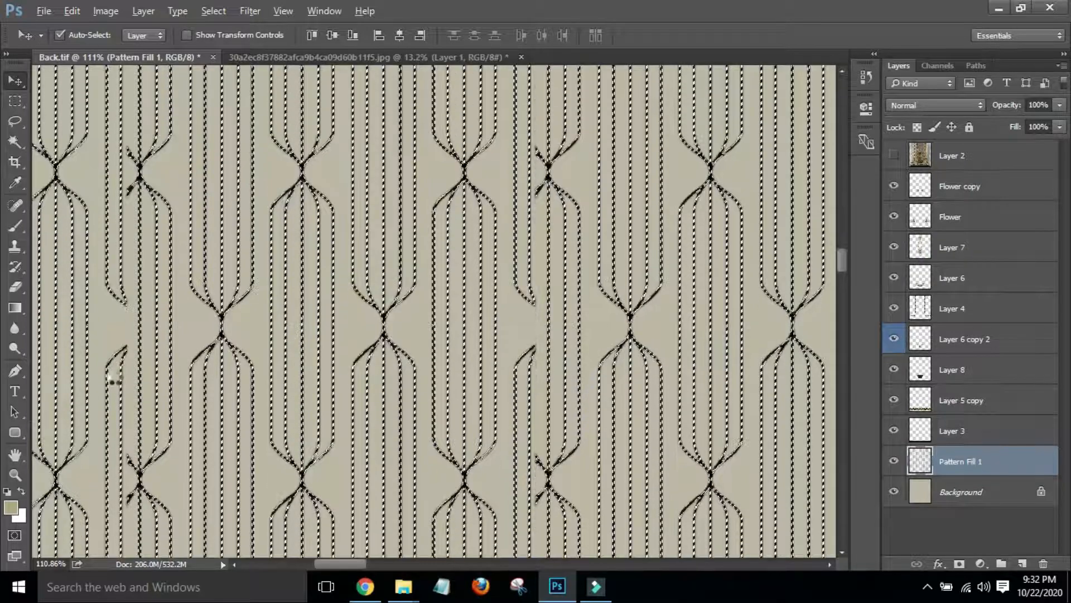
pyautogui.hotkey('ctrl', 'd')
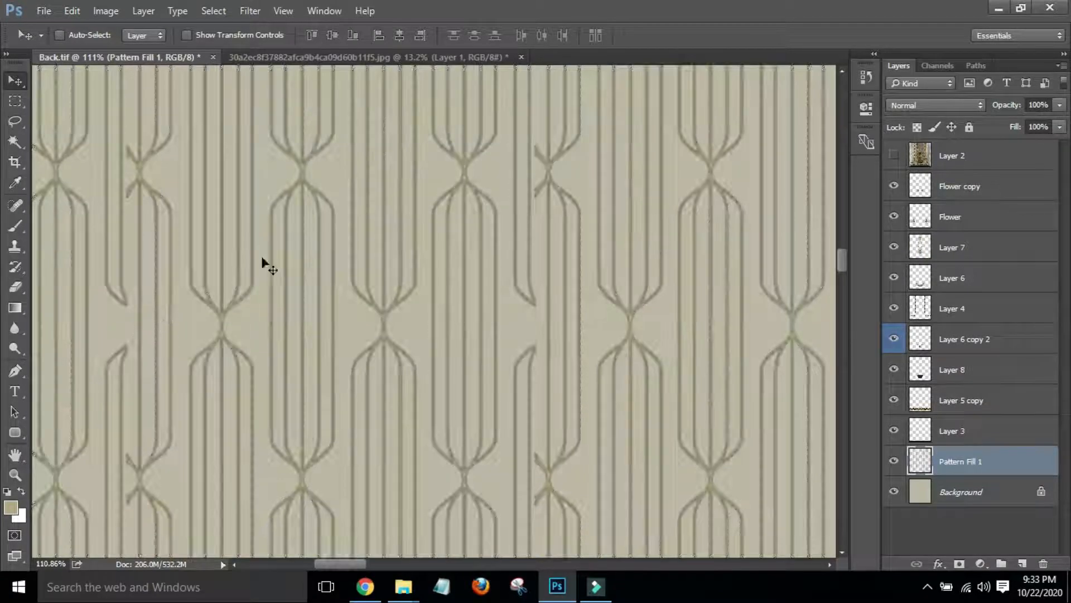
# Set the blend mode of the Pattern Fill 1 layer to Soft Light
pyautogui.moveTo(337, 222); pyautogui.dragTo(201, 275)
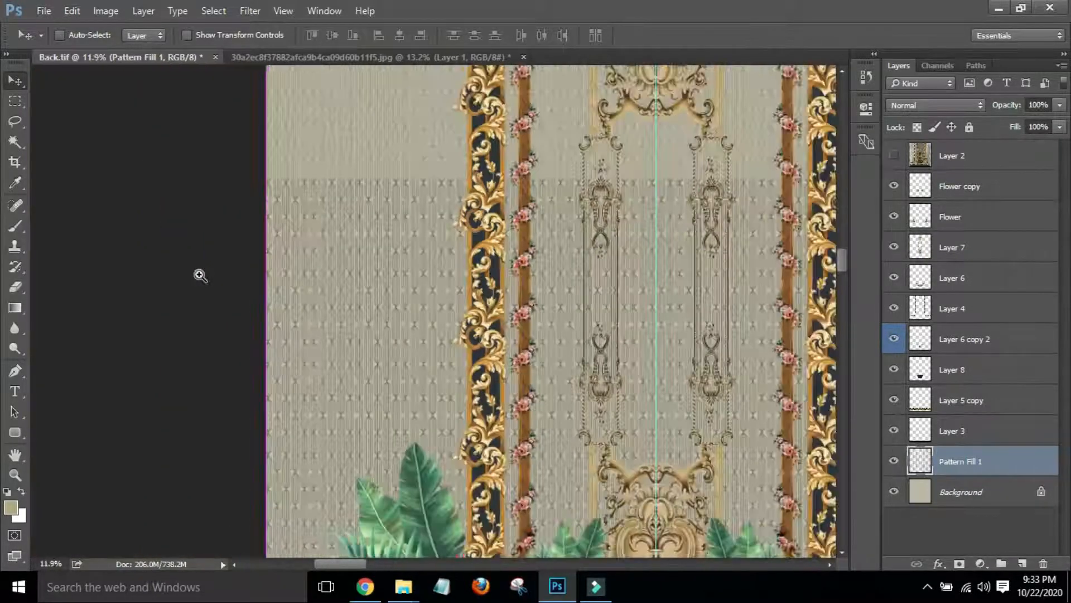
pyautogui.scroll(-2, 262, 278)
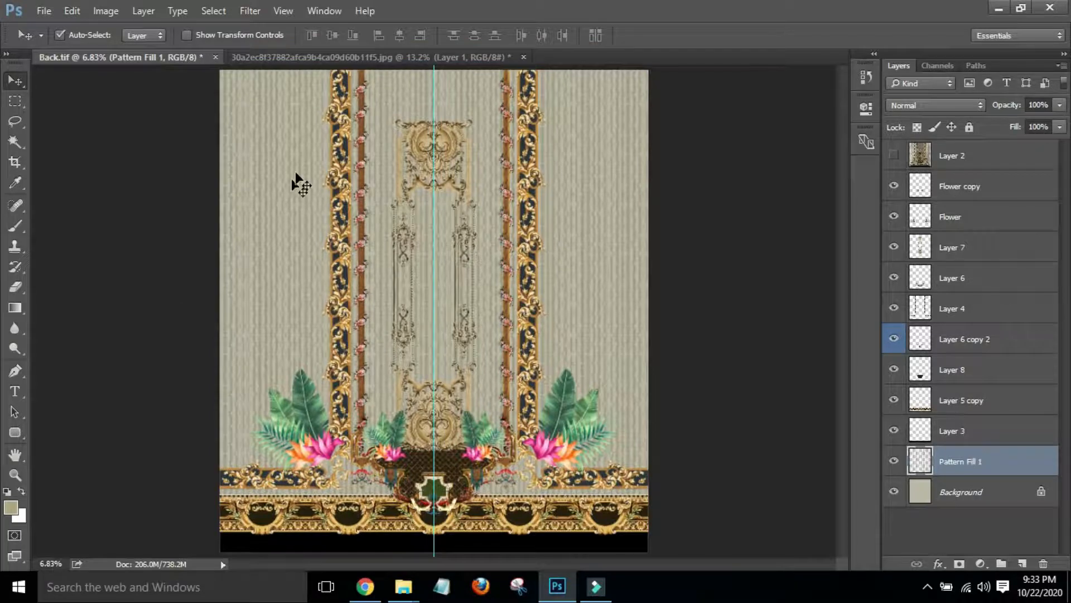
pyautogui.moveTo(239, 207); pyautogui.dragTo(345, 211)
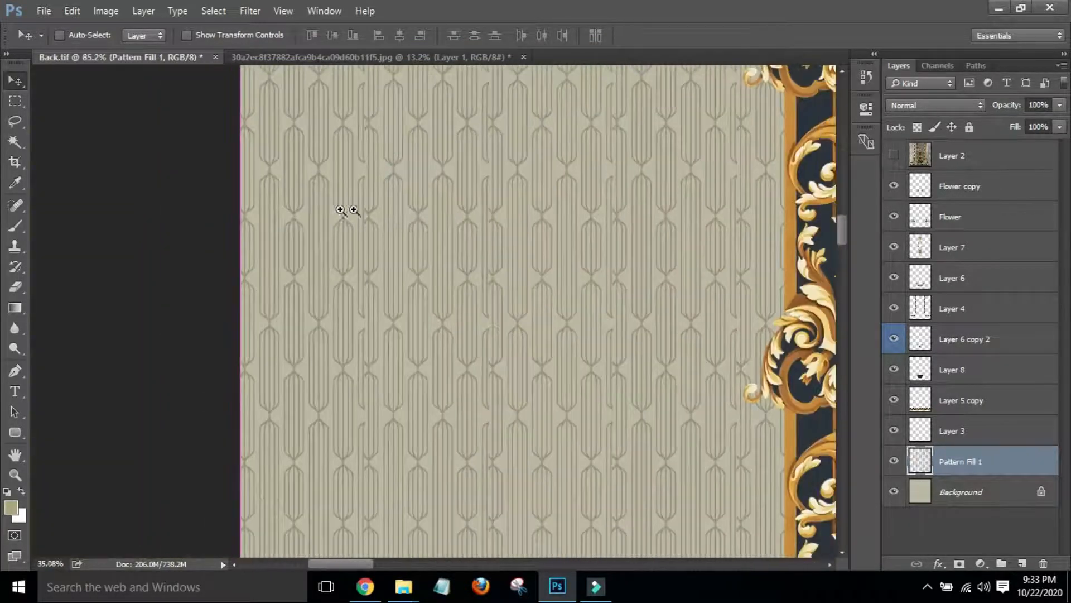
pyautogui.moveTo(412, 226); pyautogui.dragTo(387, 251)
pyautogui.moveTo(590, 315); pyautogui.dragTo(542, 323)
pyautogui.hotkey('ctrl', '0')
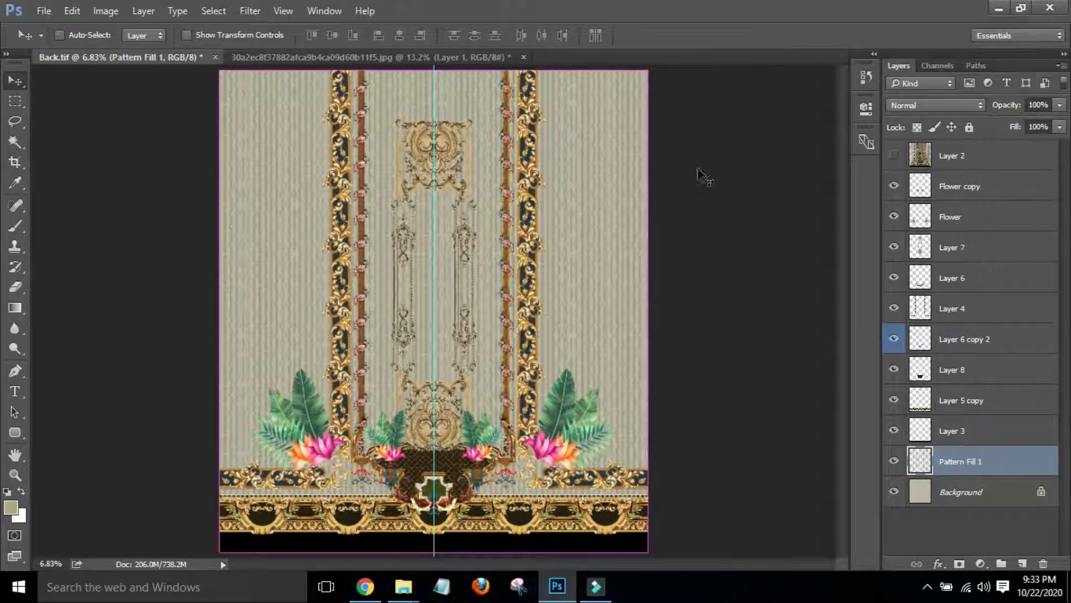
pyautogui.press('ctrl')
pyautogui.hotkey('shift', 'alt', 'f')
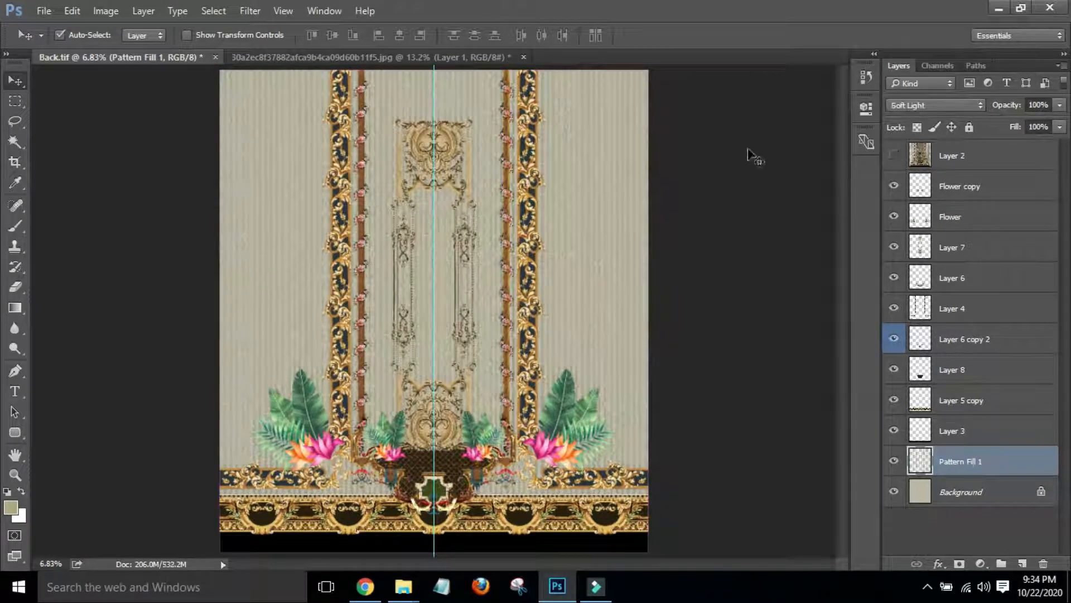
# Delete the line pattern from the central panel between the two rose borders and clear the selection
pyautogui.press('m')
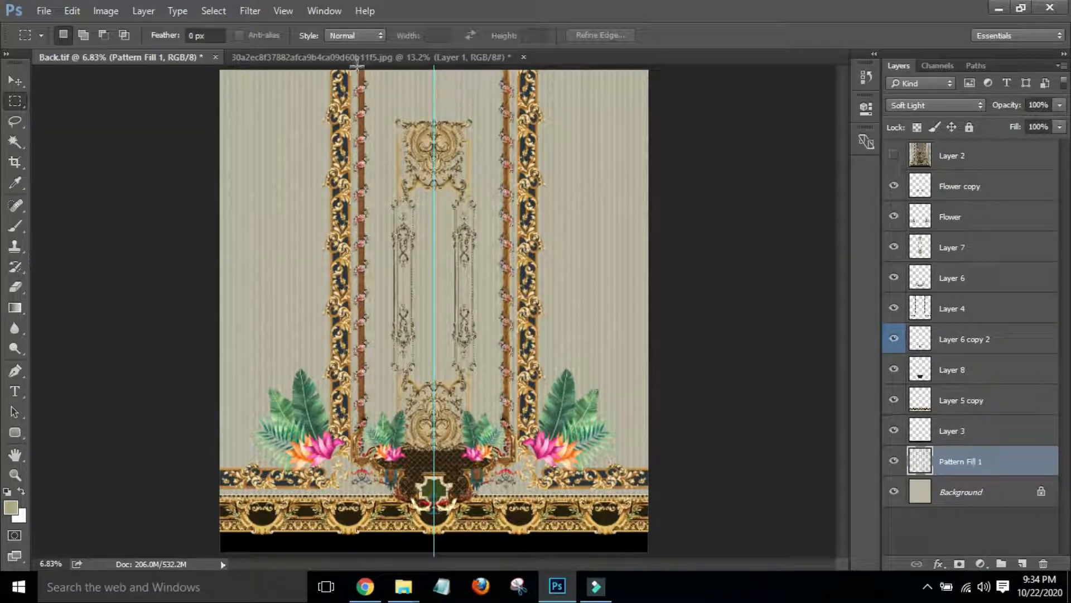
pyautogui.moveTo(360, 67); pyautogui.dragTo(506, 460)
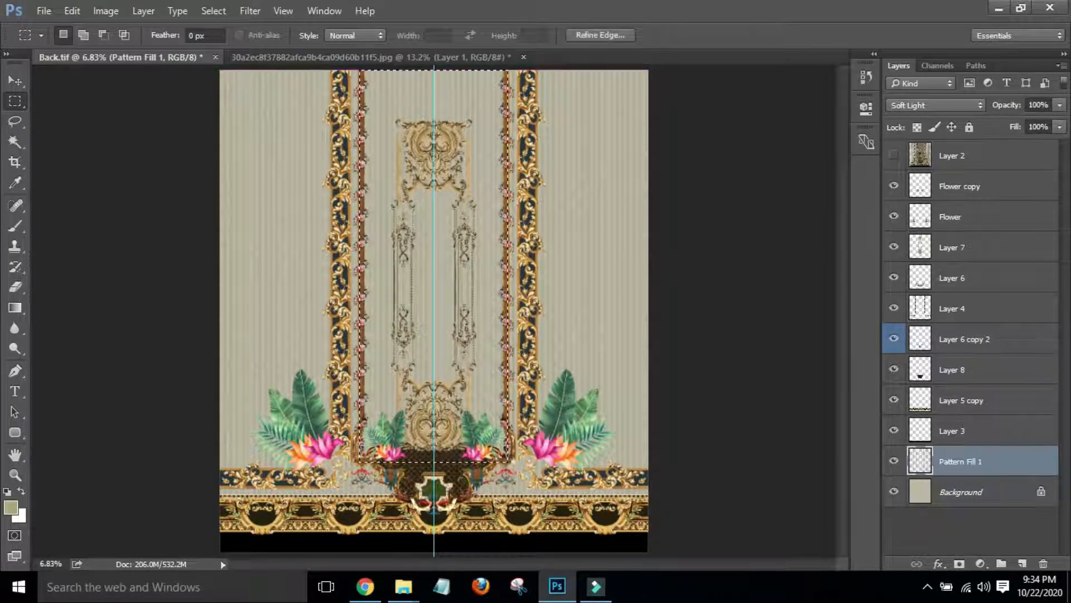
pyautogui.press('Delete')
pyautogui.hotkey('ctrl', 'd')
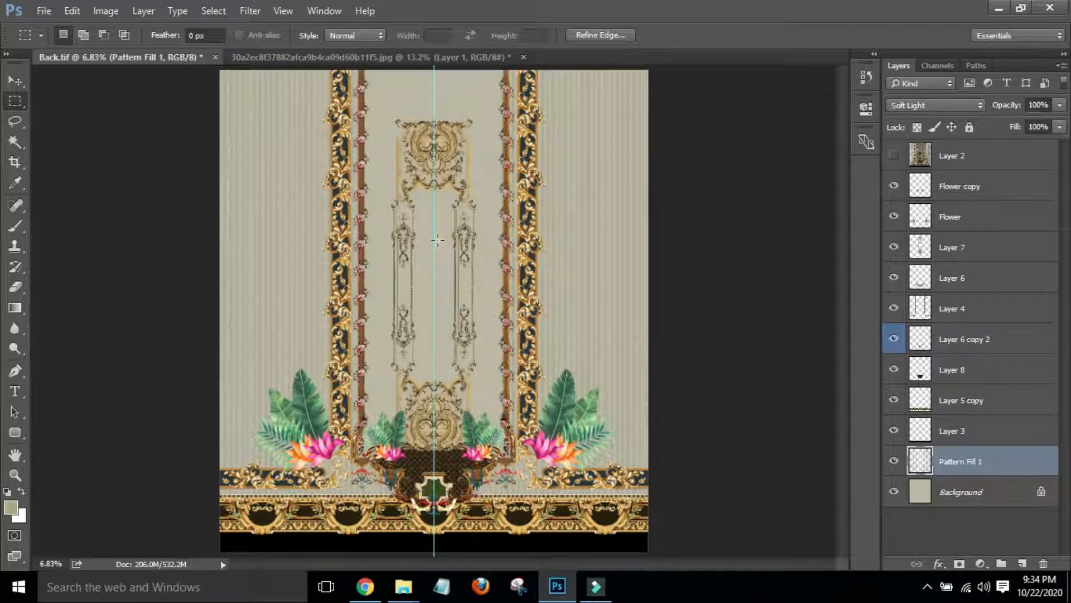
# Copy the left gold-and-navy scroll border from Layer 4 to a new layer and place it just inside the left rose border
pyautogui.press('v')
pyautogui.click(341, 206)
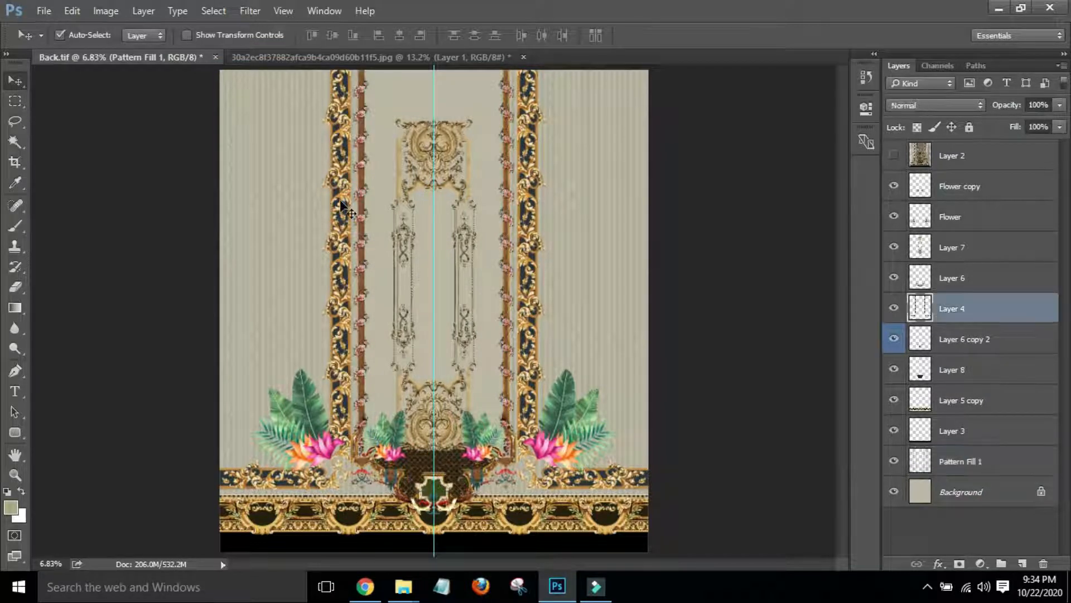
pyautogui.press('m')
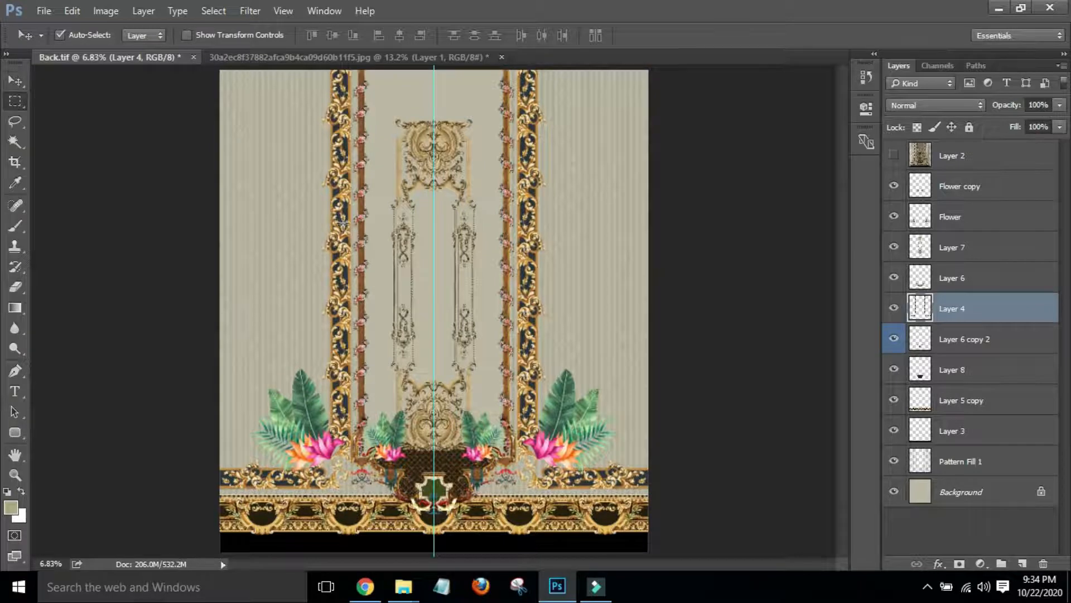
pyautogui.moveTo(318, 66); pyautogui.dragTo(361, 459)
pyautogui.hotkey('ctrl', 'j')
pyautogui.press('v')
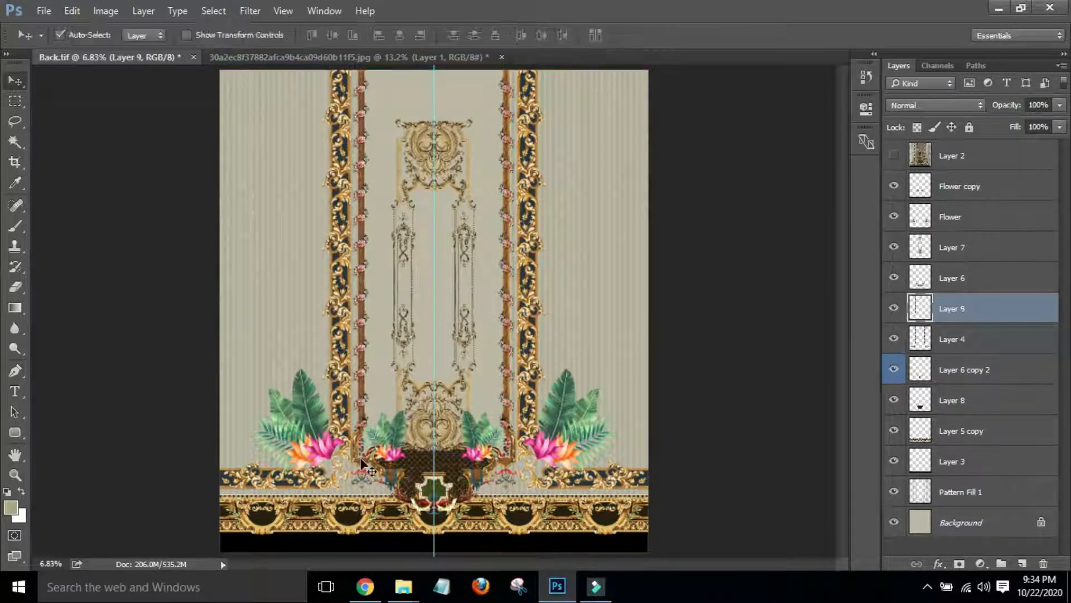
pyautogui.moveTo(344, 337); pyautogui.dragTo(371, 290)
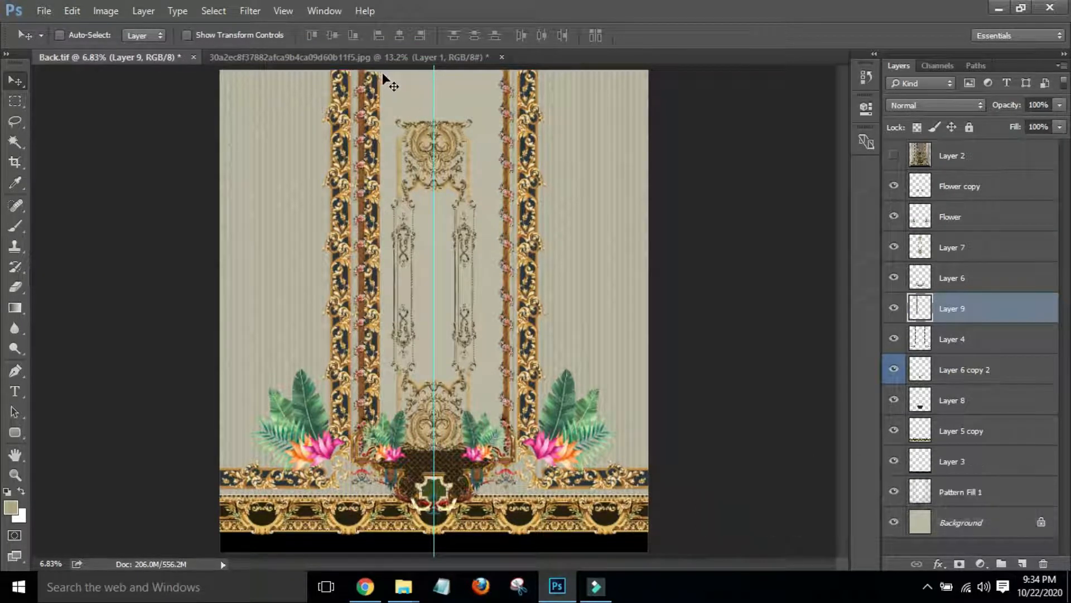
# Scale the copied scroll border up slightly, to about 101% in width and height
pyautogui.hotkey('ctrl', 't')
pyautogui.moveTo(382, 71); pyautogui.dragTo(383, 68)
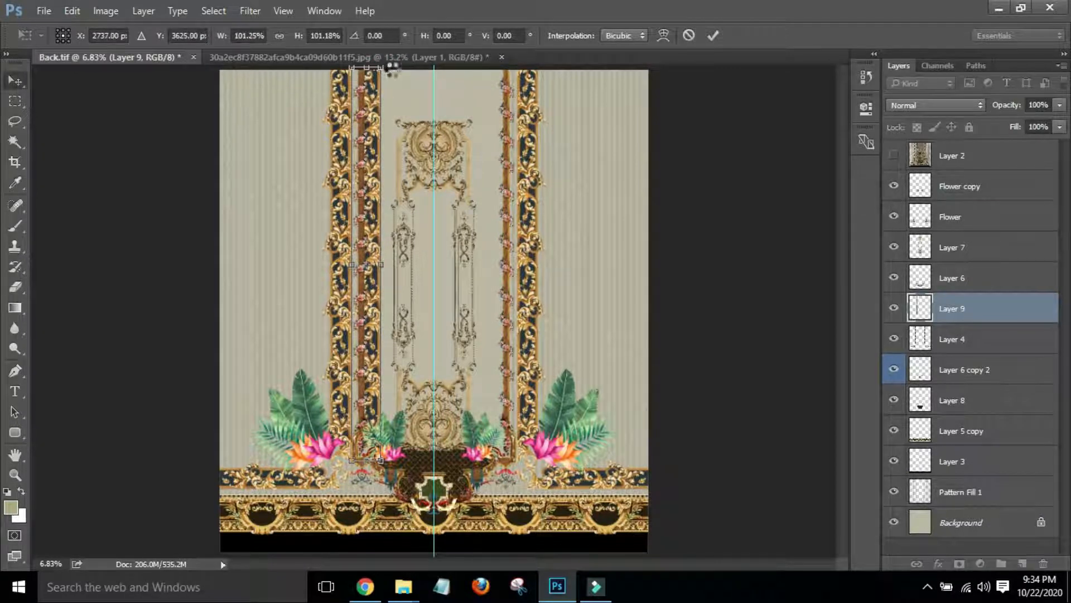
pyautogui.press('Return')
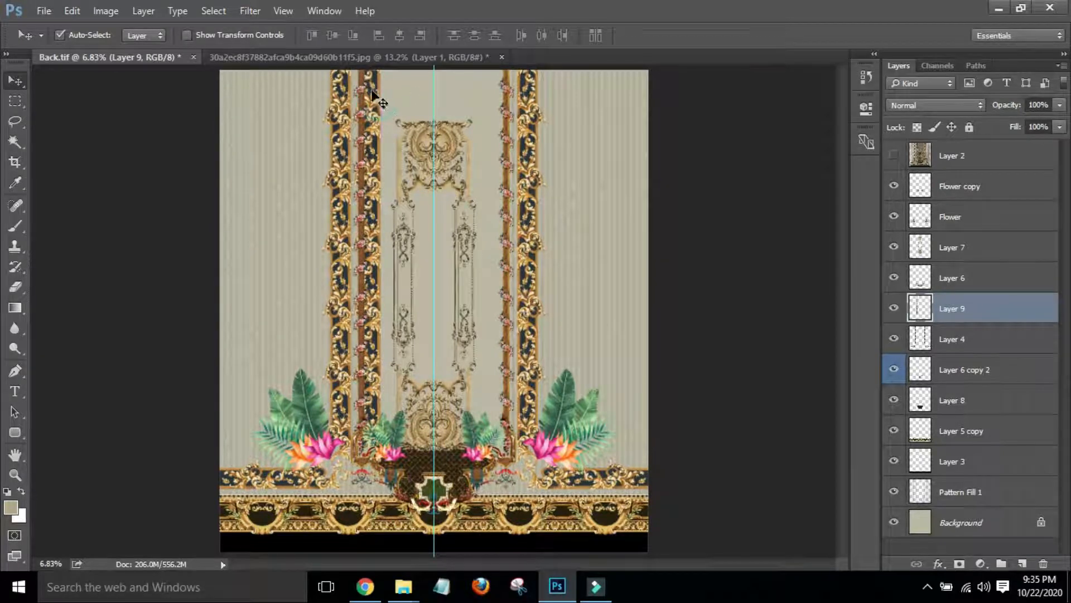
# Flip the copied scroll border horizontally and move its straight edge against the inner side of the left rose border
pyautogui.moveTo(369, 96); pyautogui.dragTo(549, 57)
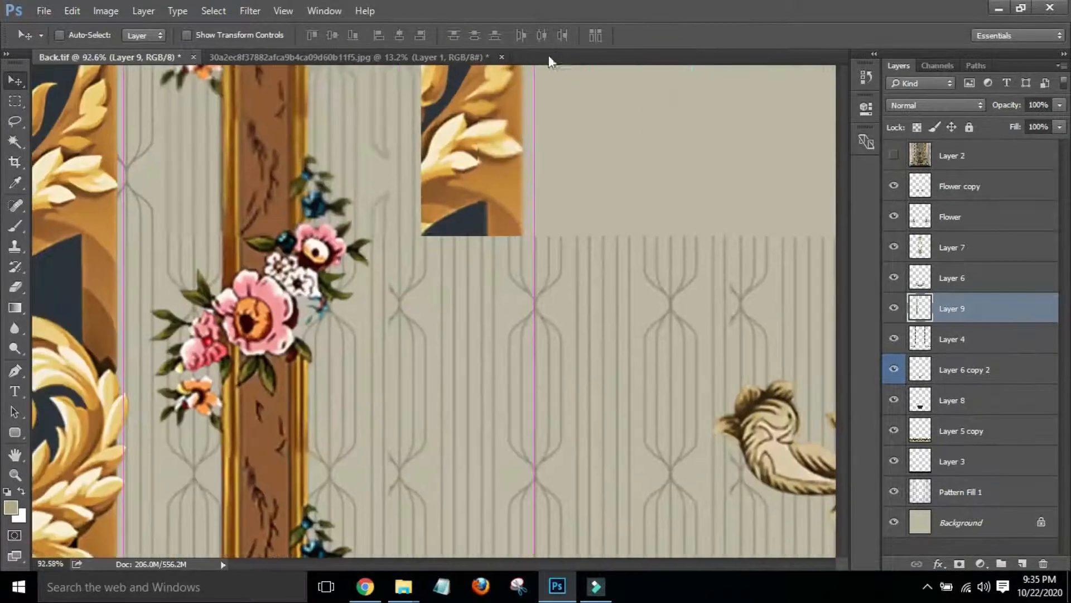
pyautogui.hotkey('ctrl', 't')
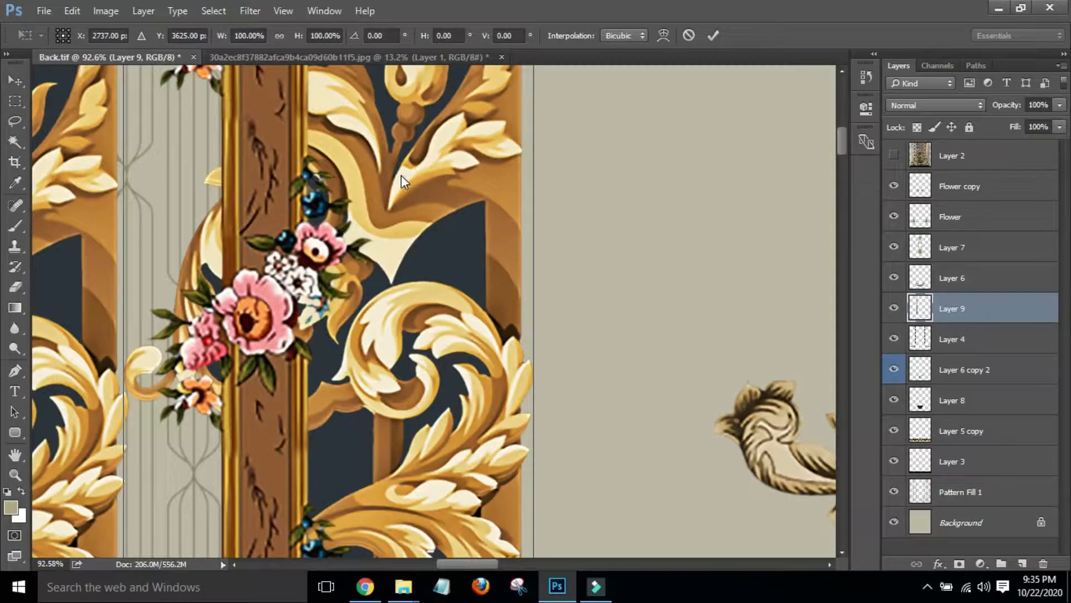
pyautogui.rightClick(401, 175)
pyautogui.click(543, 409)
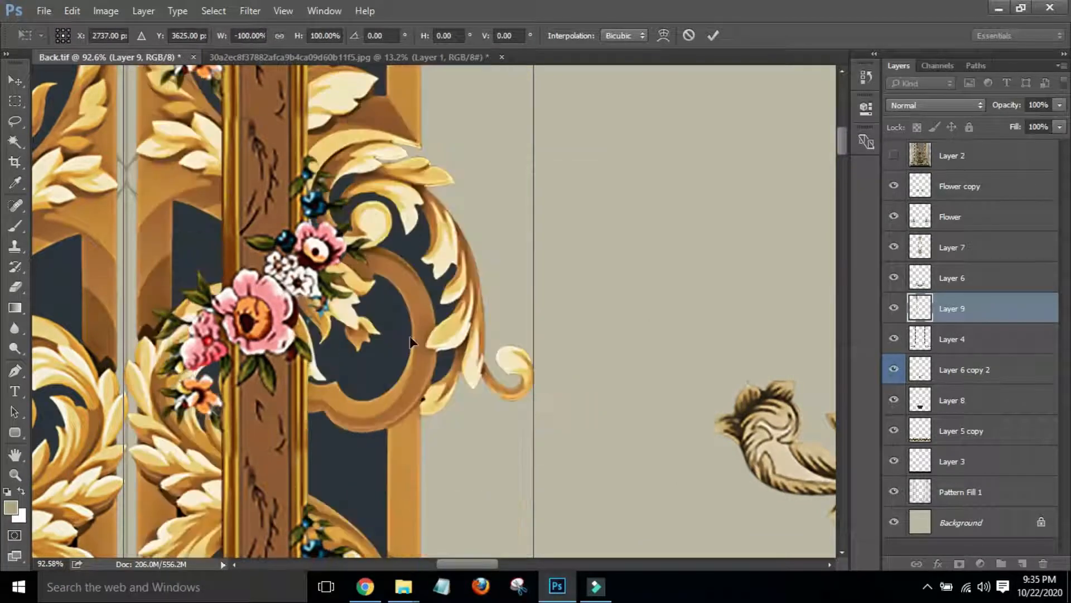
pyautogui.moveTo(483, 348); pyautogui.dragTo(563, 346)
pyautogui.press('Return')
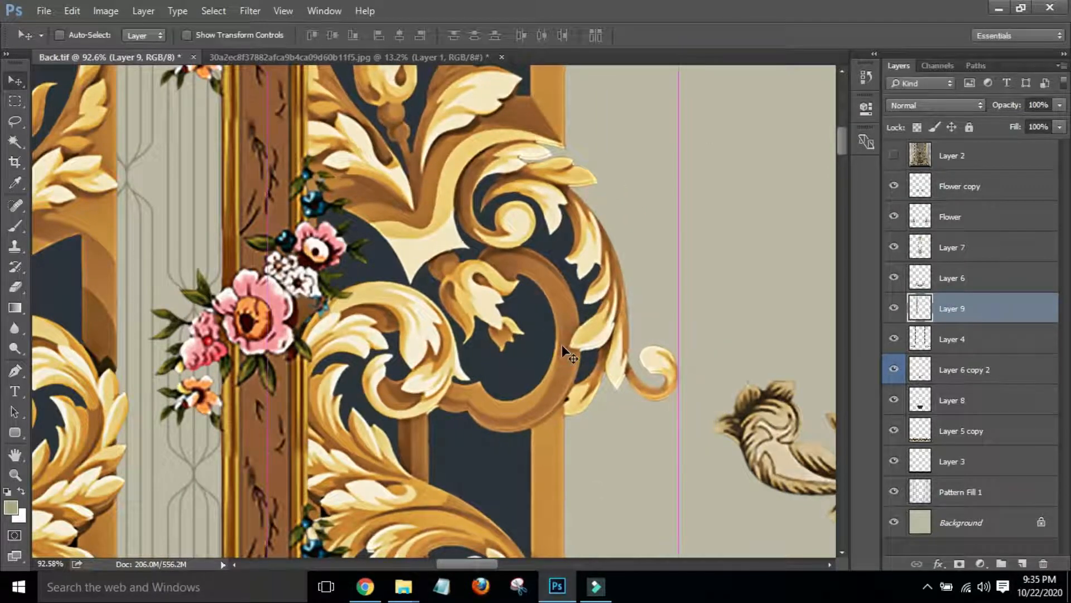
# Try Soft Light on the copied scroll border layer and set its blend mode to Luminosity
pyautogui.hotkey('ctrl', '0')
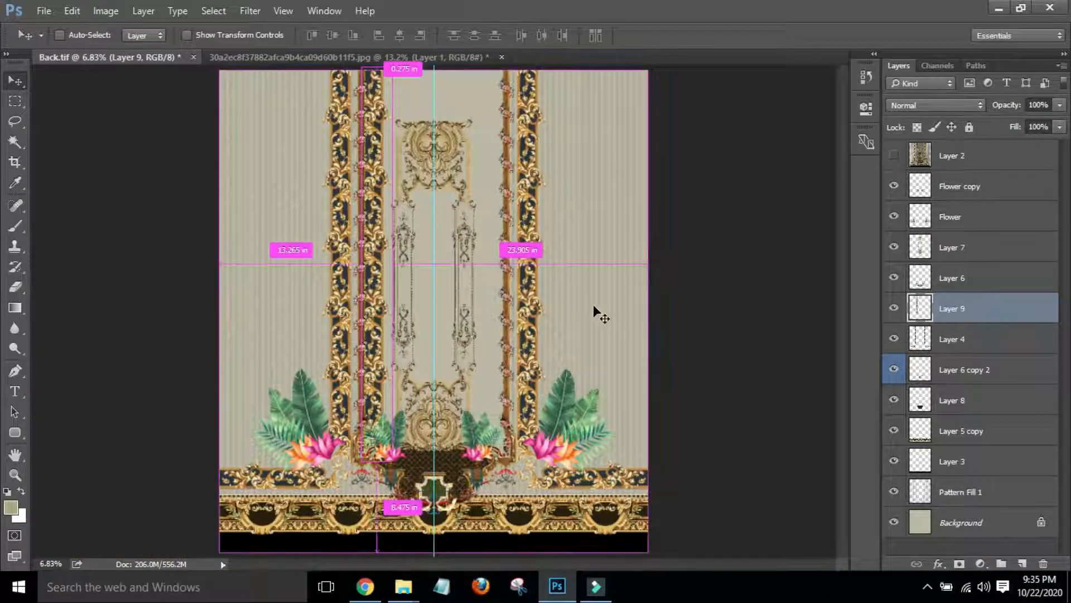
pyautogui.click(909, 106)
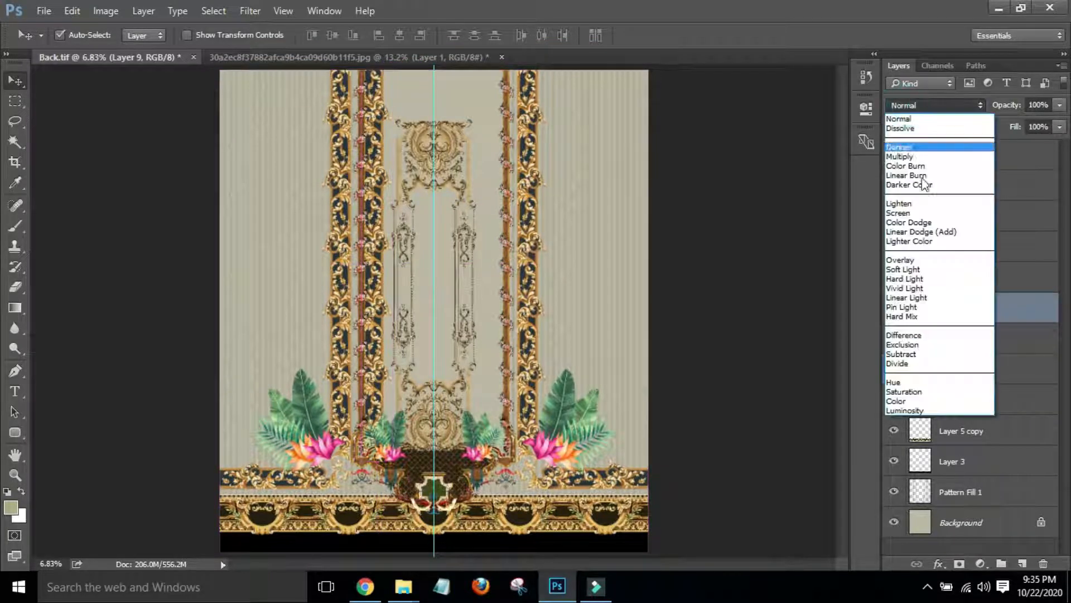
pyautogui.click(918, 276)
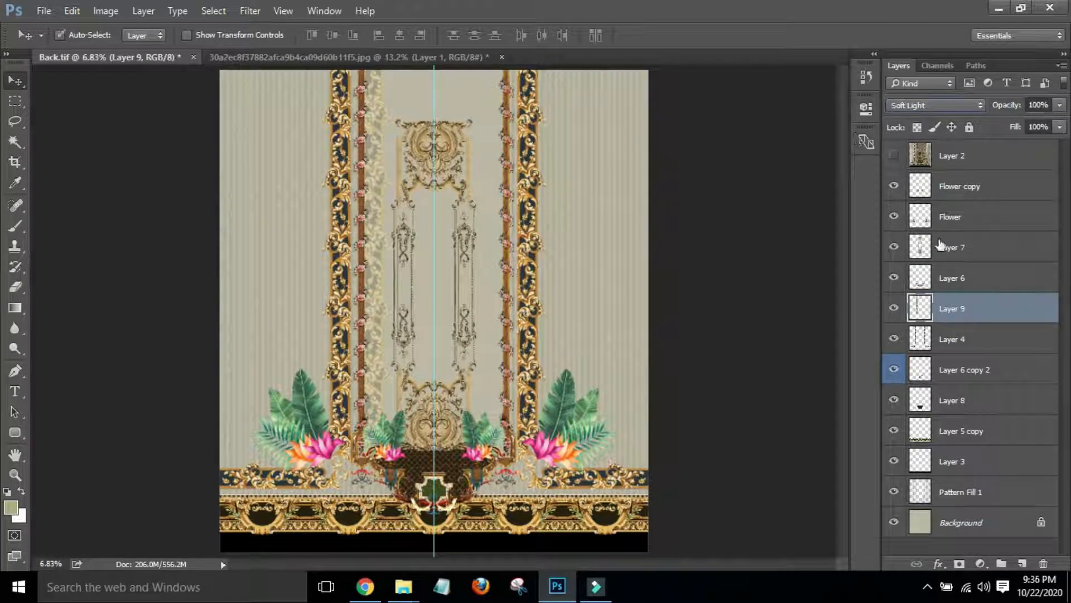
pyautogui.click(918, 109)
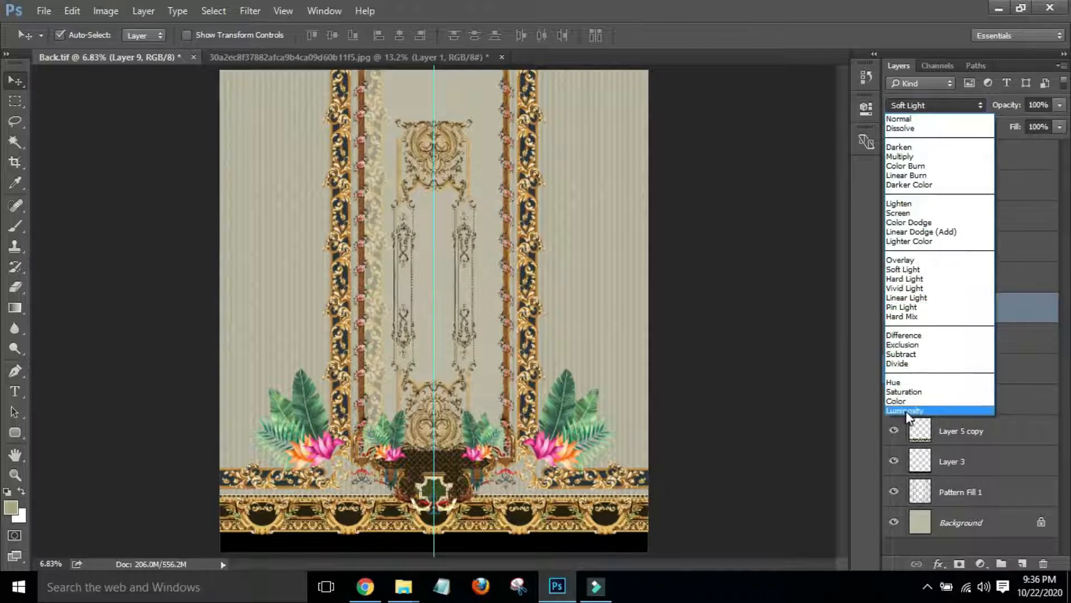
pyautogui.click(905, 410)
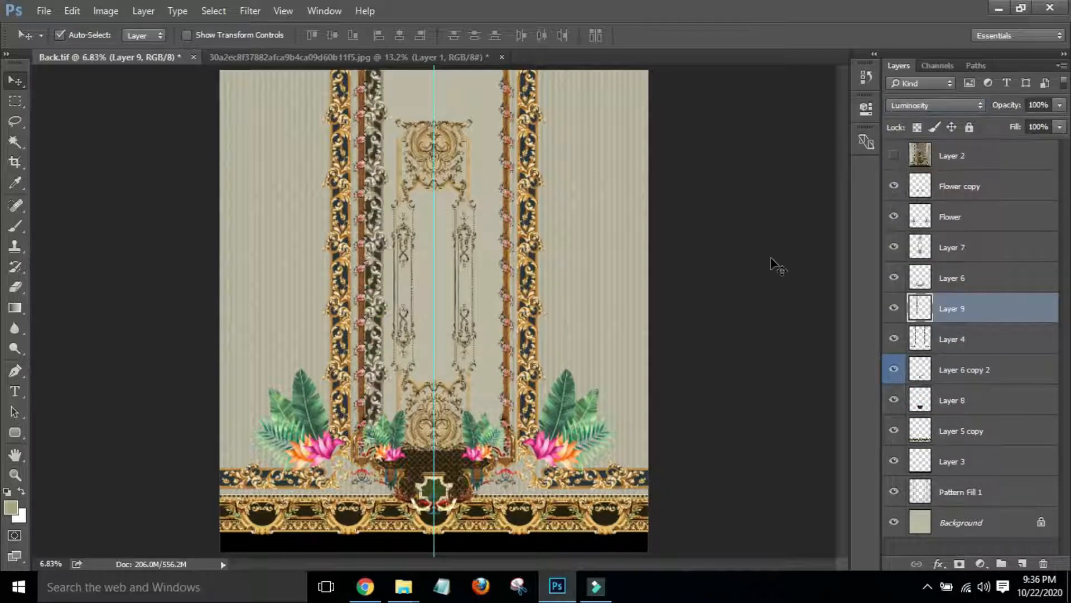
# Duplicate the gray Luminosity scroll border and place the copy beside it toward the center of the panel
pyautogui.moveTo(383, 108); pyautogui.dragTo(352, 95)
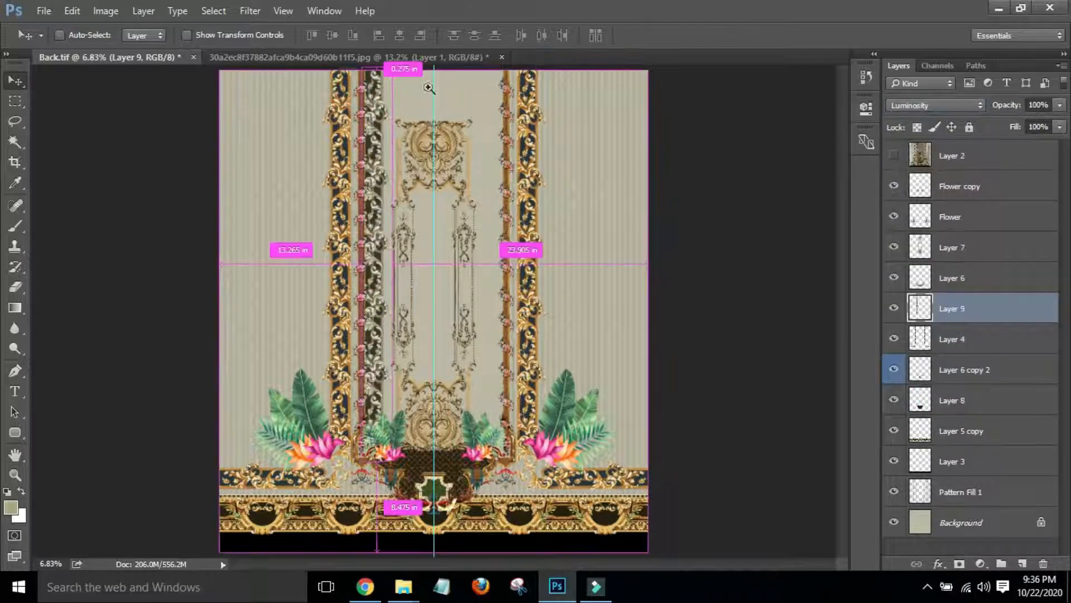
pyautogui.scroll(1, 435, 84)
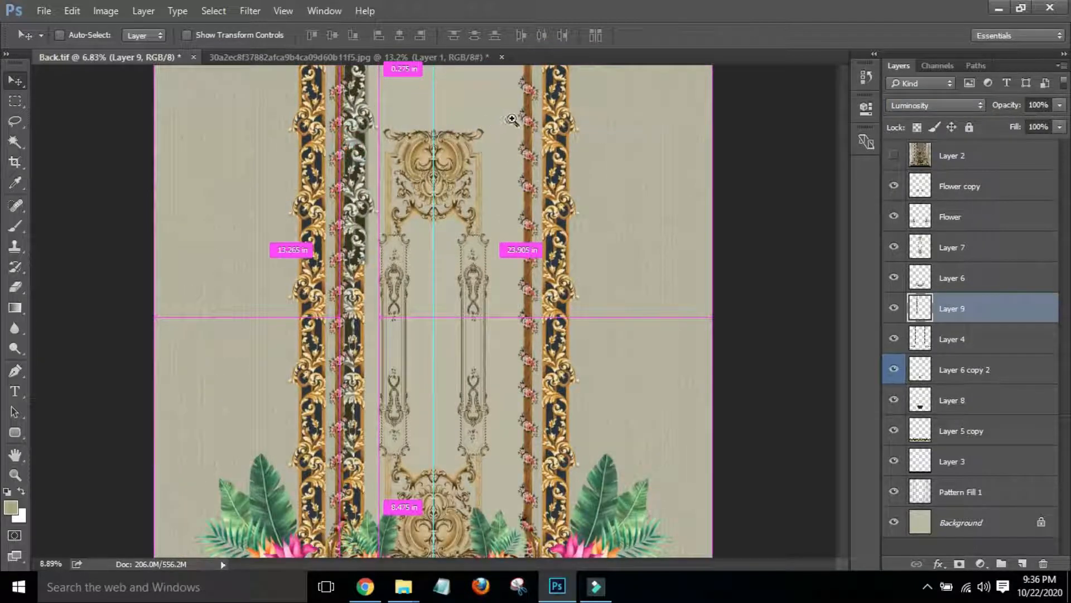
pyautogui.scroll(1, 382, 143)
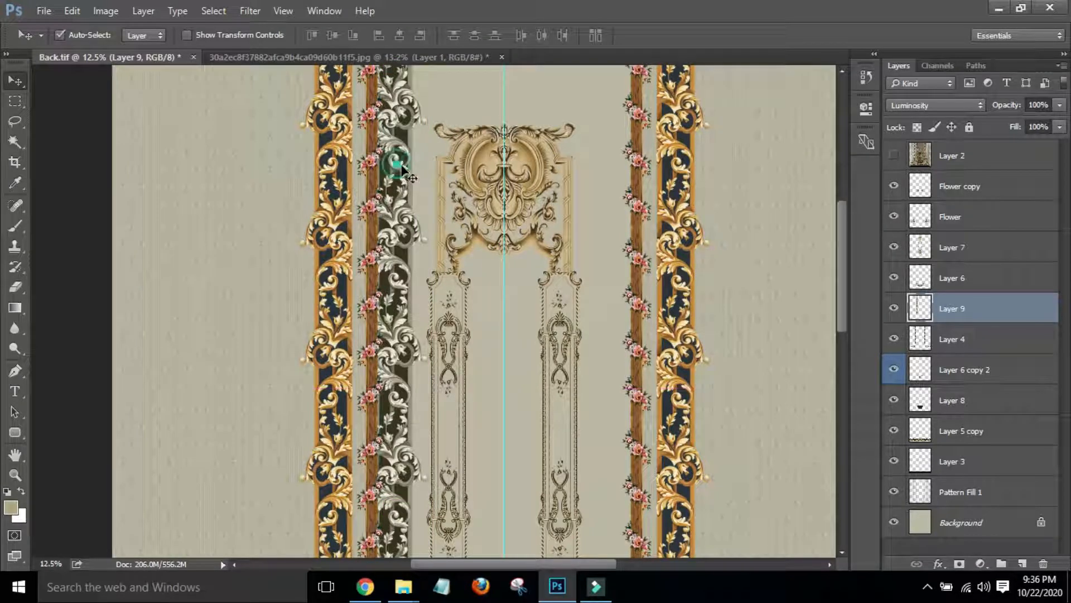
pyautogui.moveTo(398, 167); pyautogui.dragTo(429, 160)
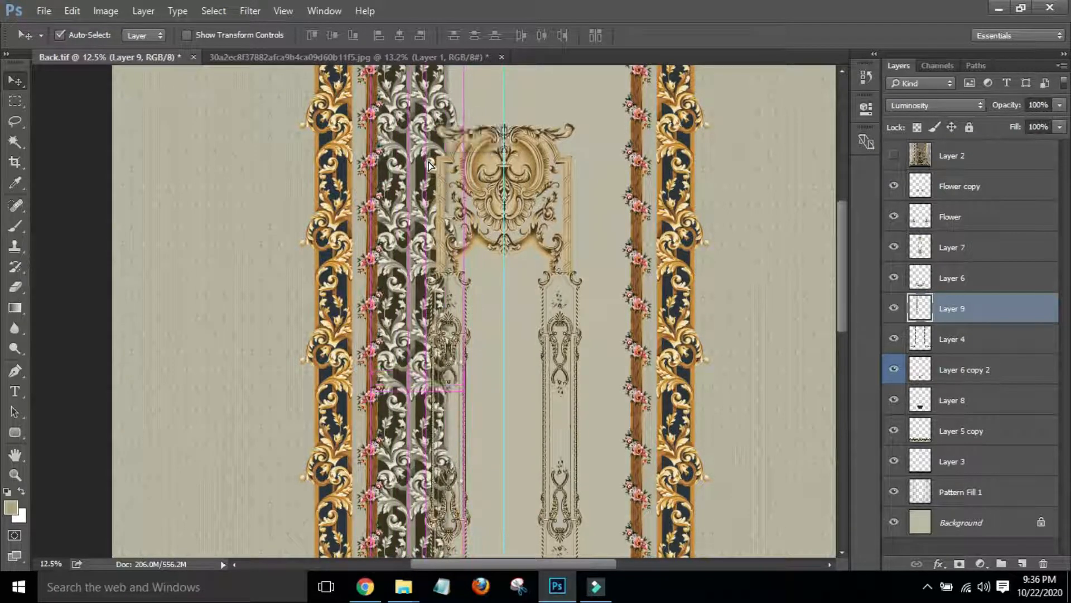
# Scale a duplicate of the gray scroll border beside the original to about 105% in width and height
pyautogui.hotkey('ctrl', '-')
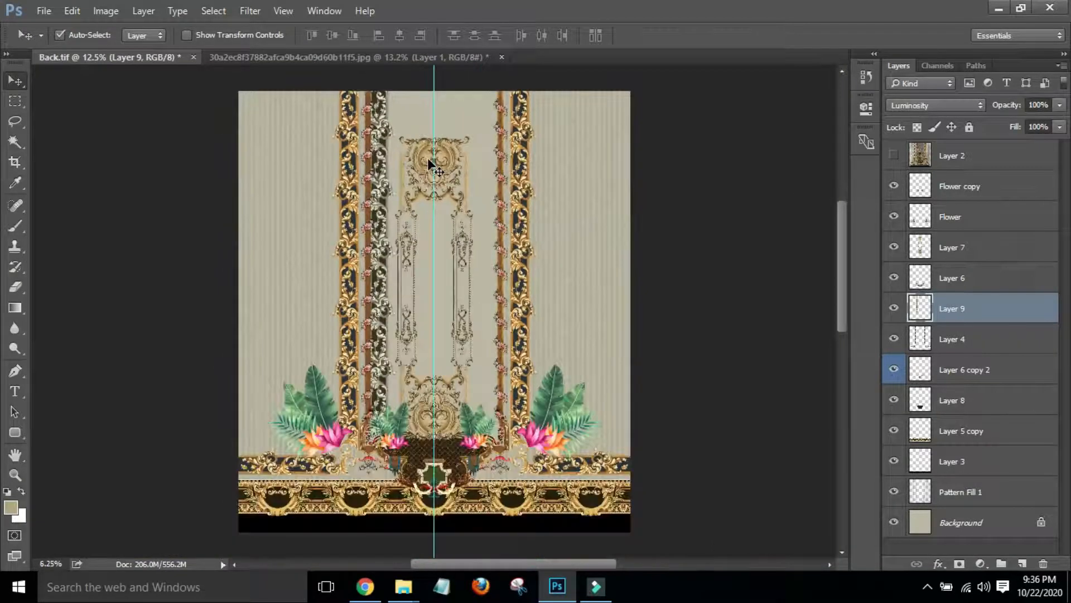
pyautogui.hotkey('ctrl', 'alt', 't')
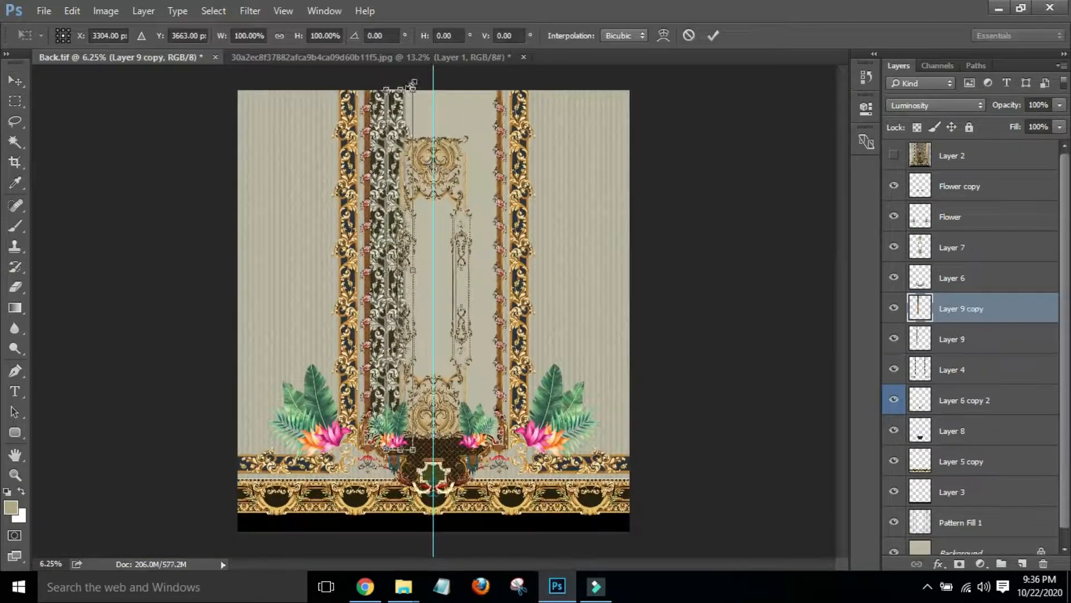
pyautogui.moveTo(412, 84); pyautogui.dragTo(413, 81)
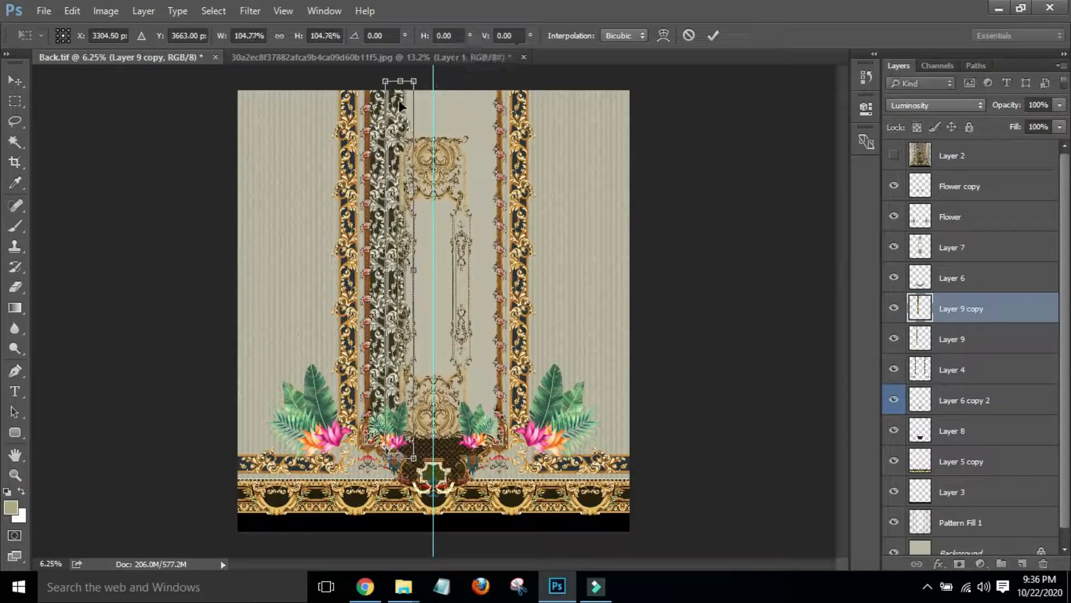
pyautogui.press('Return')
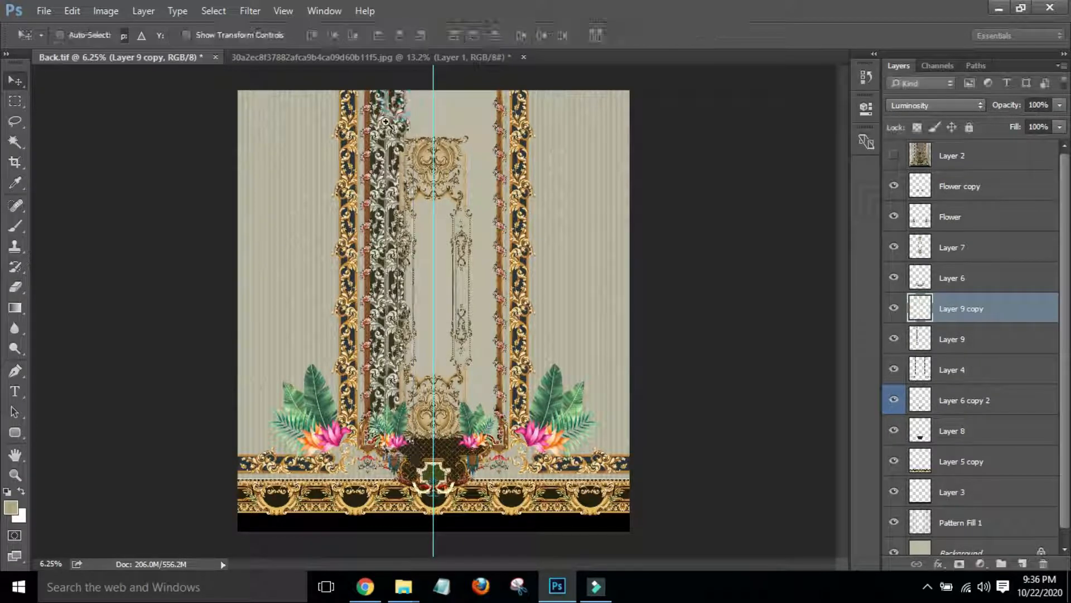
pyautogui.keyDown('ctrl'); pyautogui.click(452, 93); pyautogui.keyUp('ctrl')
pyautogui.moveTo(452, 92); pyautogui.dragTo(587, 49)
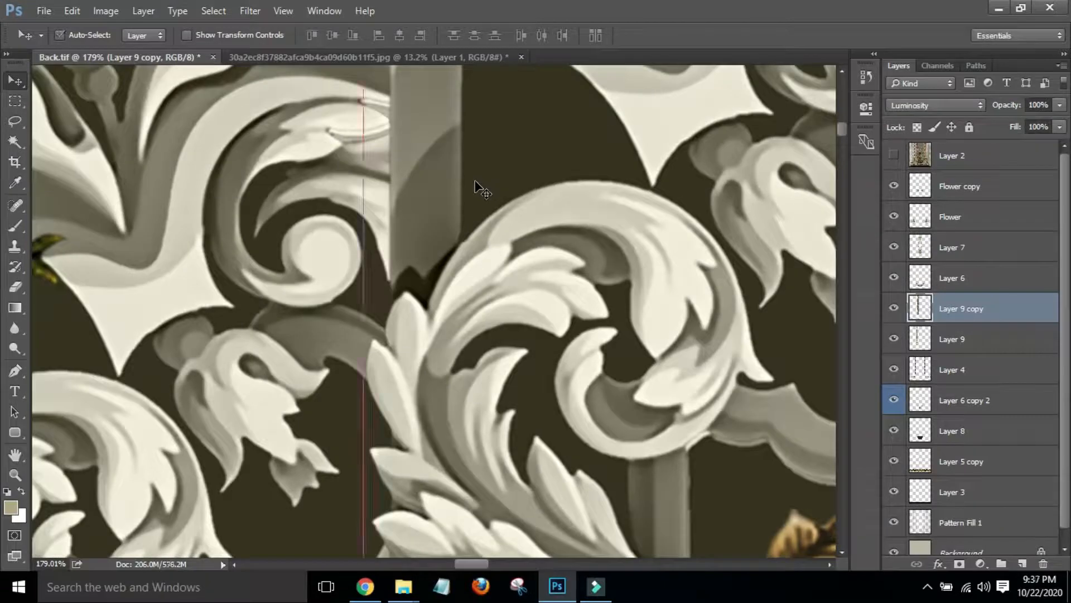
# Move the duplicated scroll border one level down so that it sits behind the original scroll border
pyautogui.hotkey('ctrl', '[')
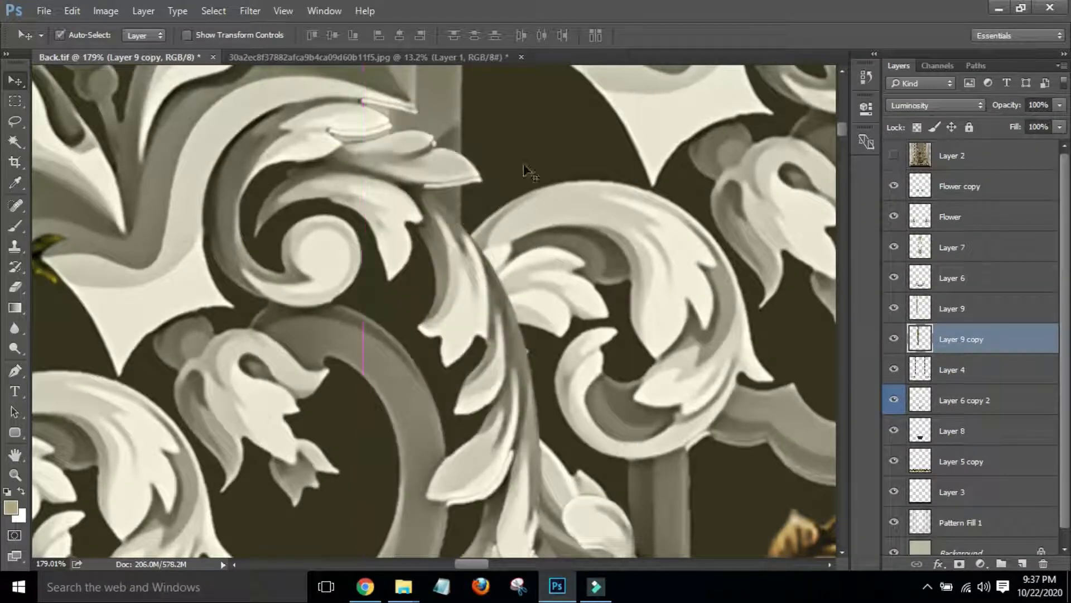
pyautogui.hotkey('ctrl', '-')
pyautogui.hotkey('ctrl', '-')
pyautogui.hotkey('ctrl', '-')
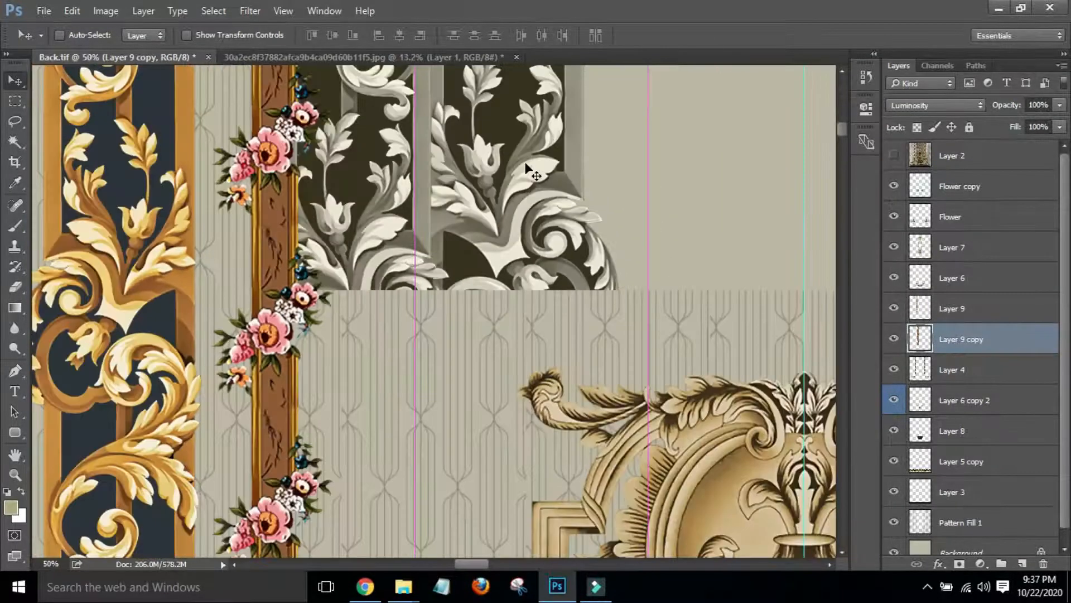
pyautogui.hotkey('ctrl', '-')
pyautogui.hotkey('ctrl', '-')
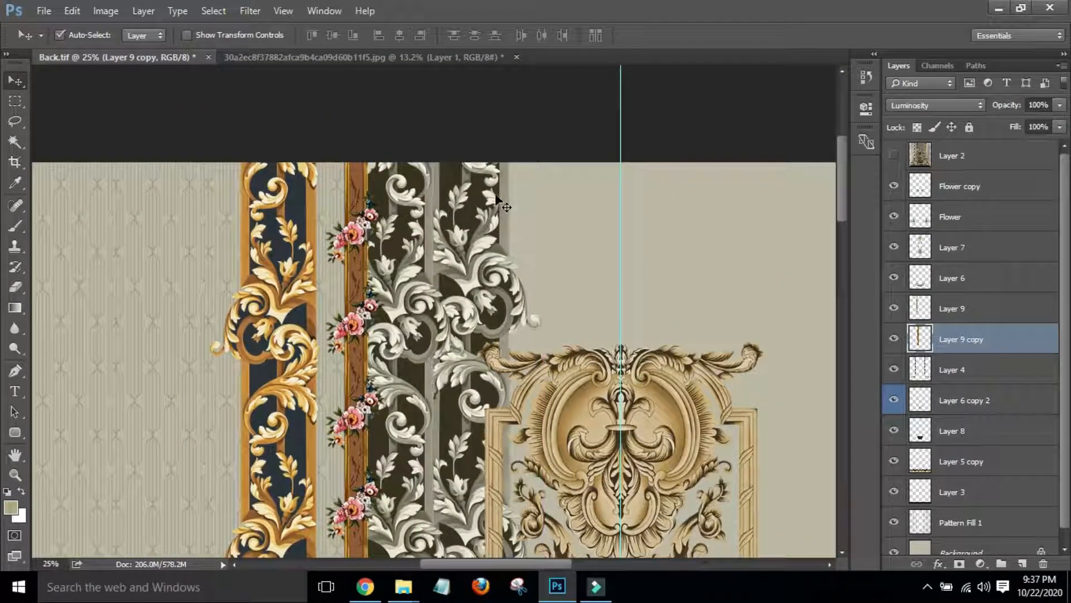
pyautogui.press('ctrl')
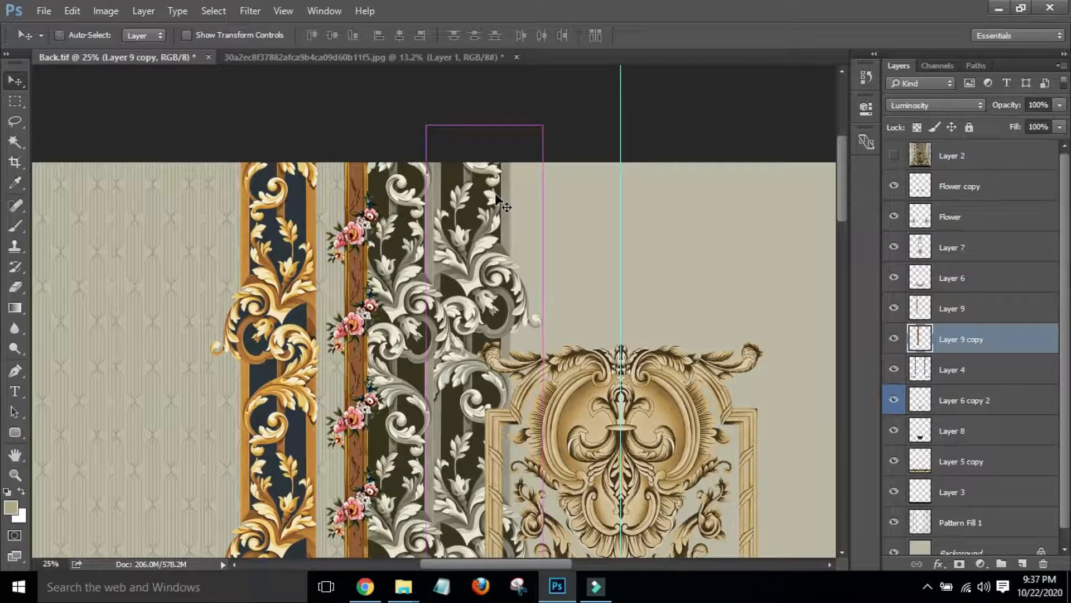
pyautogui.hotkey('ctrl', '-')
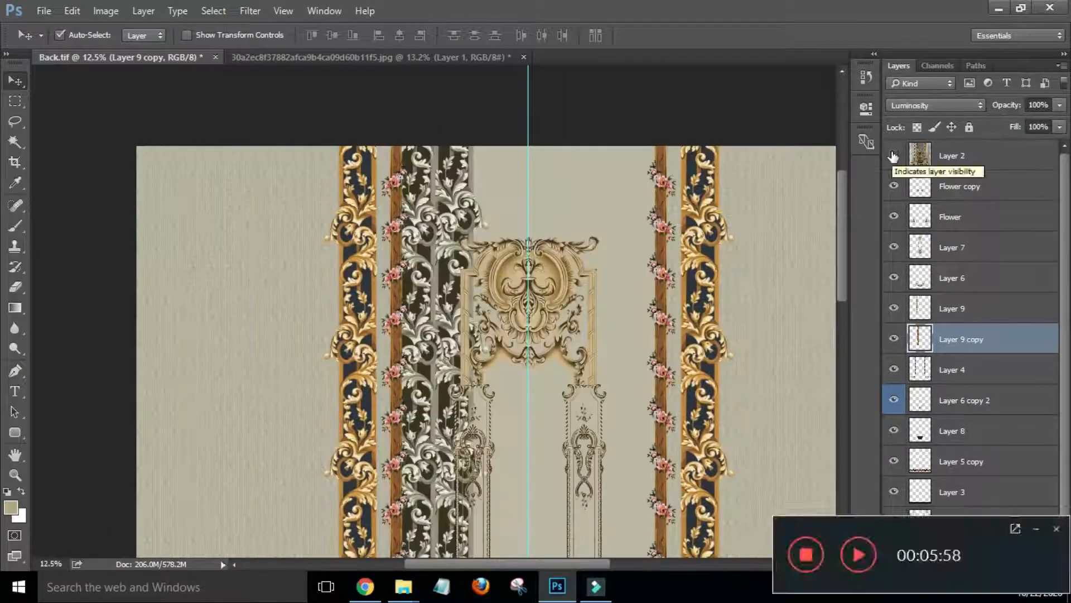
# Compare with the reference artwork and softly erase parts of the duplicated scroll border along its length
pyautogui.click(893, 156)
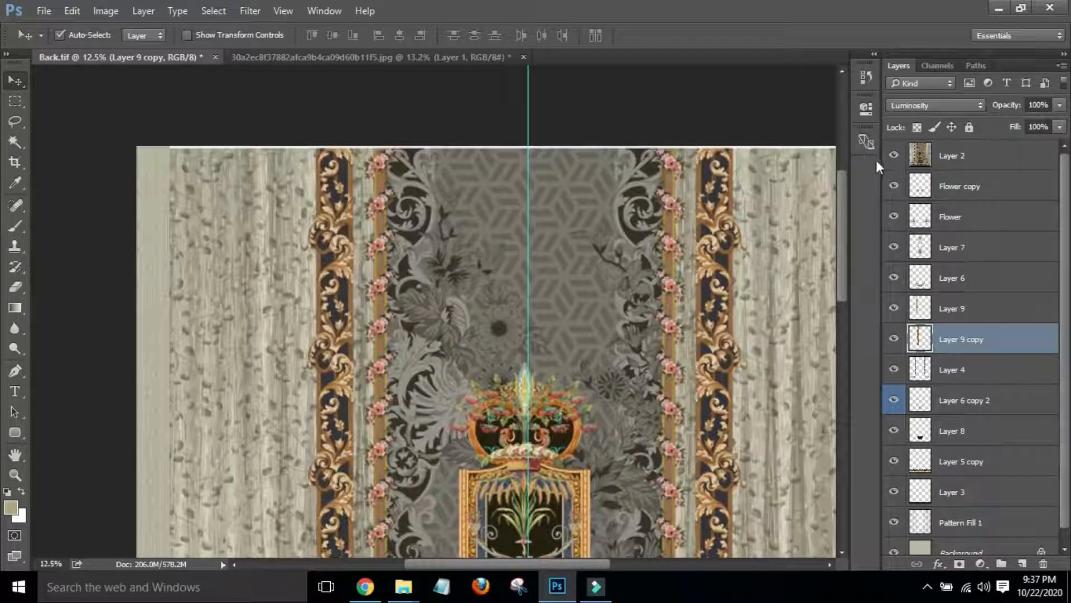
pyautogui.click(894, 155)
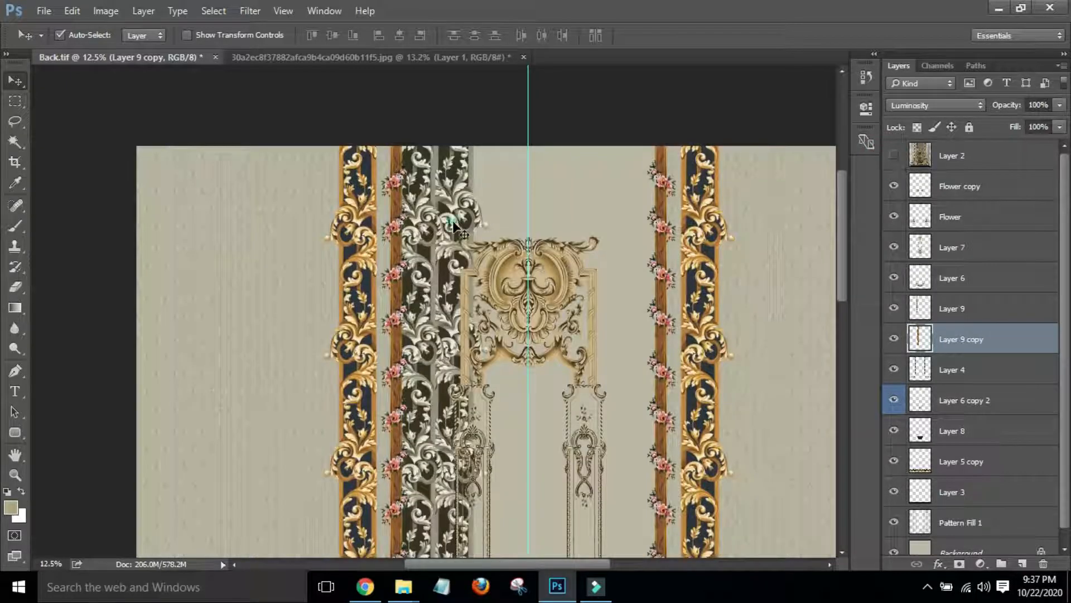
pyautogui.press('e')
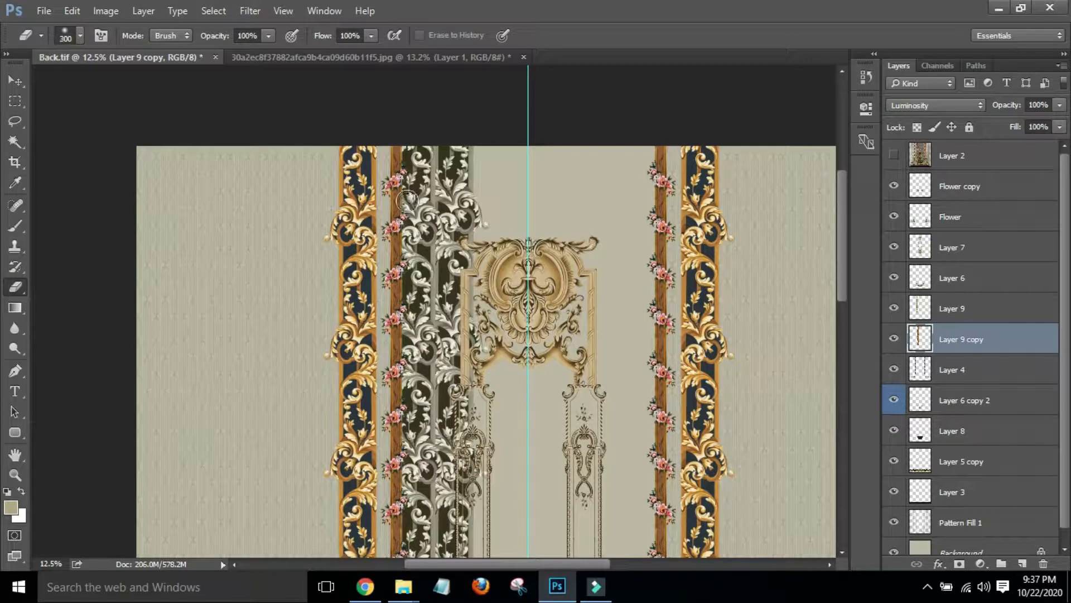
pyautogui.moveTo(419, 158)
pyautogui.mouseDown()
pyautogui.moveTo(412, 234)
pyautogui.moveTo(410, 165)
pyautogui.moveTo(392, 287)
pyautogui.moveTo(409, 261)
pyautogui.moveTo(418, 281)
pyautogui.moveTo(402, 380)
pyautogui.moveTo(426, 339)
pyautogui.moveTo(433, 398)
pyautogui.moveTo(408, 482)
pyautogui.moveTo(412, 431)
pyautogui.moveTo(408, 558)
pyautogui.moveTo(416, 530)
pyautogui.mouseUp()
pyautogui.scroll(-3, 394, 403)
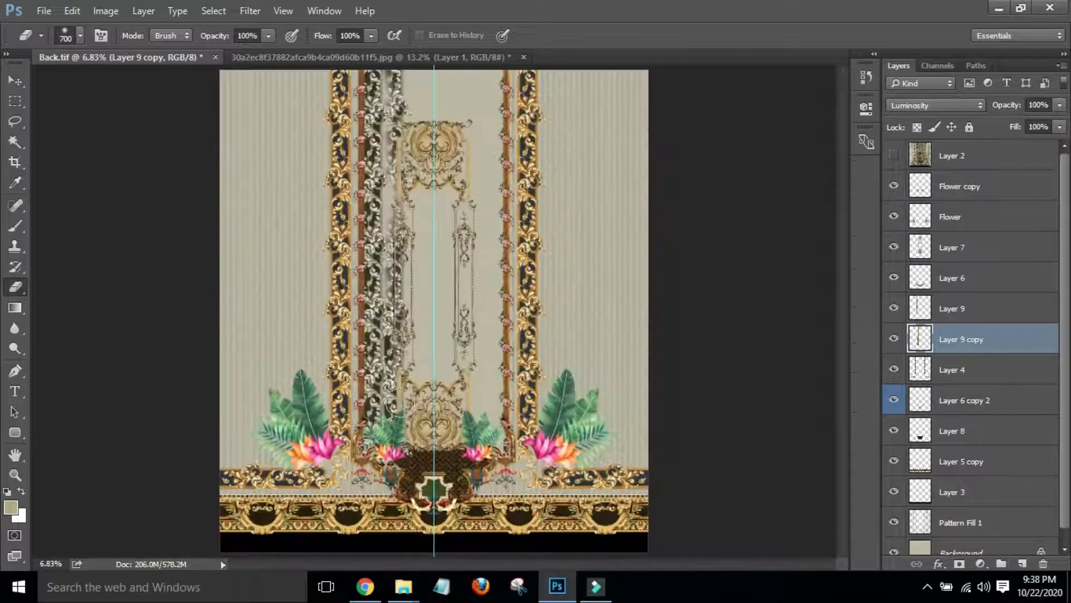
pyautogui.moveTo(358, 322)
pyautogui.mouseDown()
pyautogui.moveTo(384, 332)
pyautogui.moveTo(368, 415)
pyautogui.mouseUp()
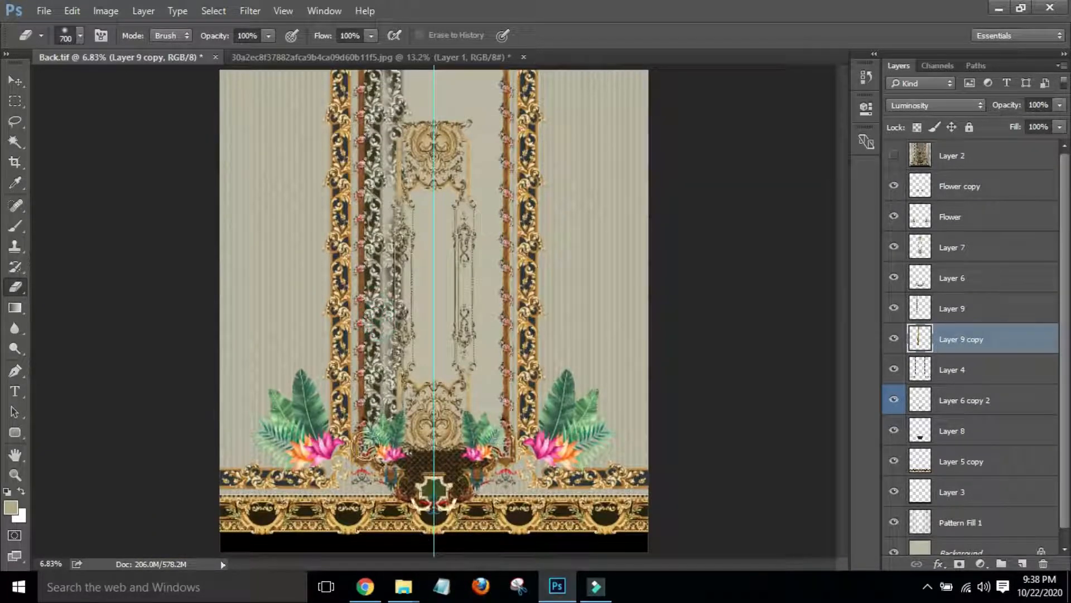
# Nudge the partly erased scroll border duplicate left over the original and delete the duplicate's layer
pyautogui.press('v')
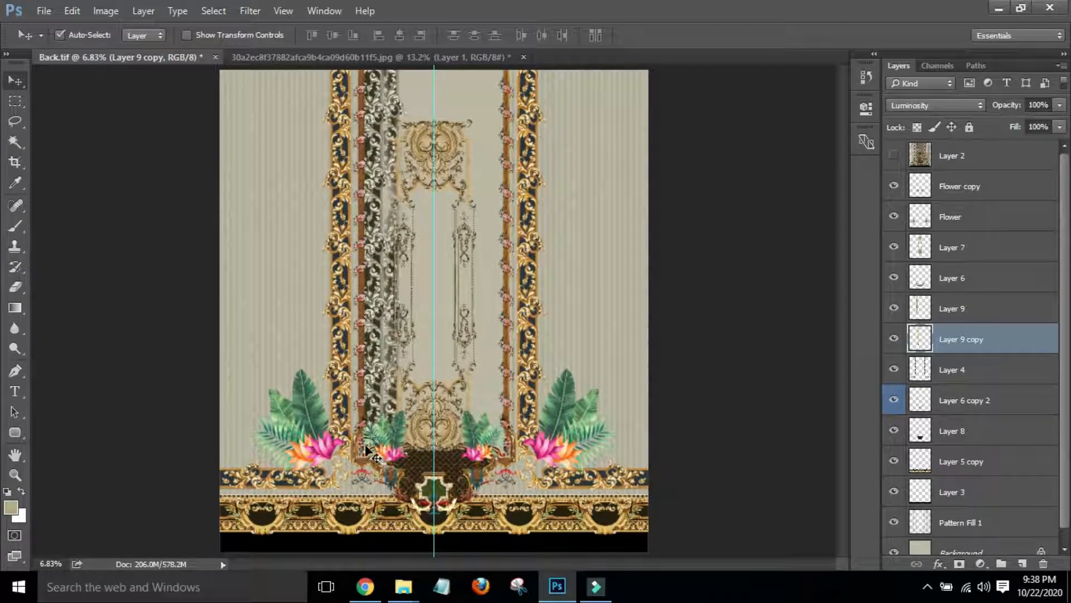
pyautogui.hotkey('shift', 'Left')
pyautogui.hotkey('shift', 'Left')
pyautogui.hotkey('shift', 'Left')
pyautogui.hotkey('shift', 'Left')
pyautogui.hotkey('shift', 'Left')
pyautogui.hotkey('shift', 'Left')
pyautogui.hotkey('shift', 'Left')
pyautogui.hotkey('shift', 'Left')
pyautogui.hotkey('shift', 'Left')
pyautogui.hotkey('shift', 'Left')
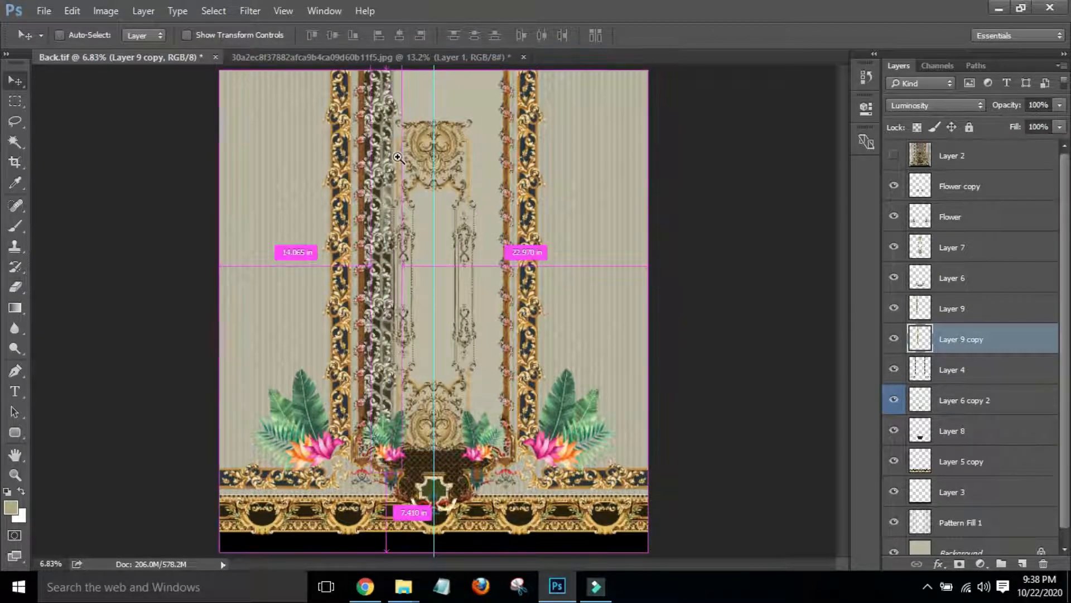
pyautogui.moveTo(382, 128); pyautogui.dragTo(499, 90)
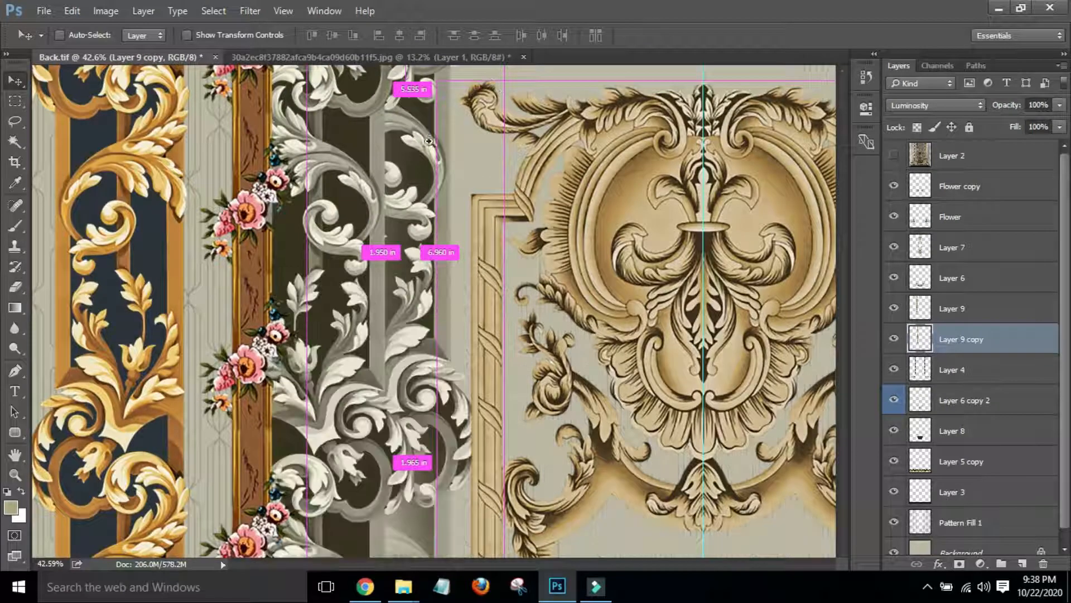
pyautogui.press('Delete')
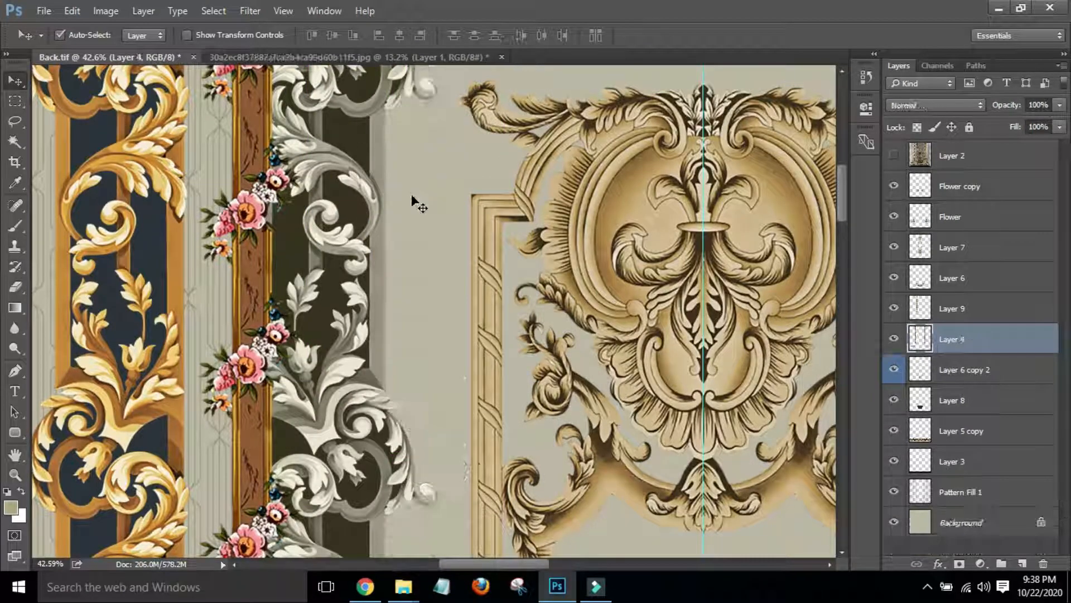
# Enlarge the remaining gray scroll border from its upper outer corner to about 146% width and 134% height
pyautogui.hotkey('ctrl', '0')
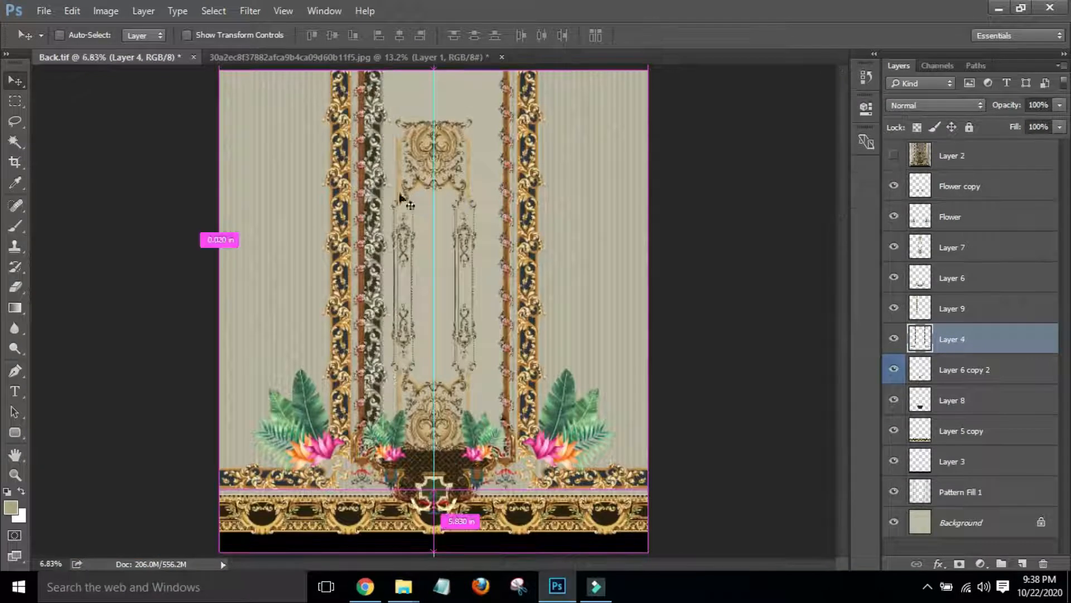
pyautogui.keyDown('ctrl'); pyautogui.click(371, 179); pyautogui.keyUp('ctrl')
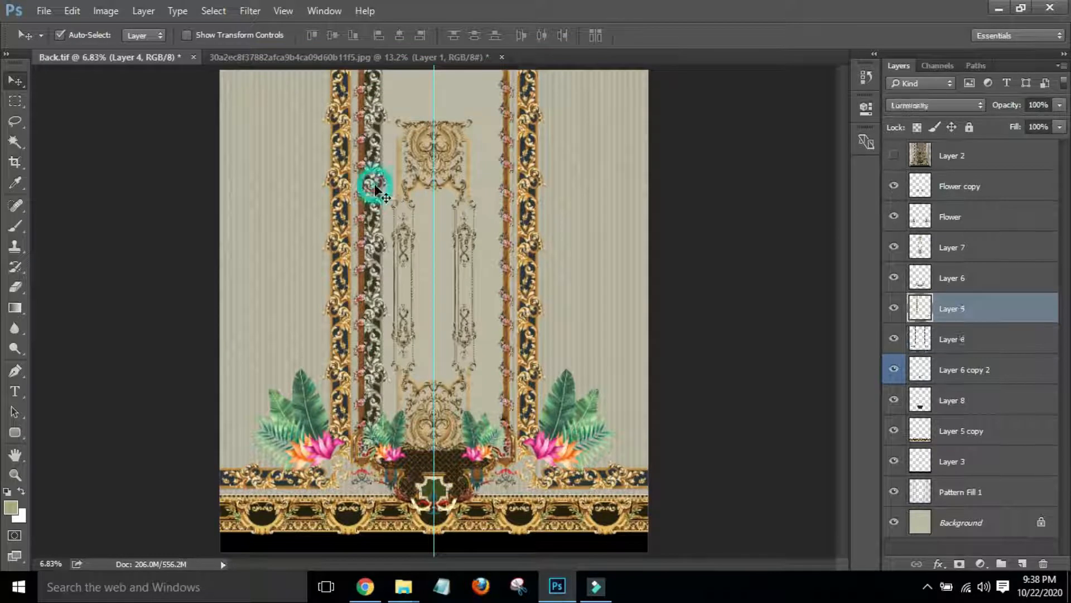
pyautogui.hotkey('ctrl', 't')
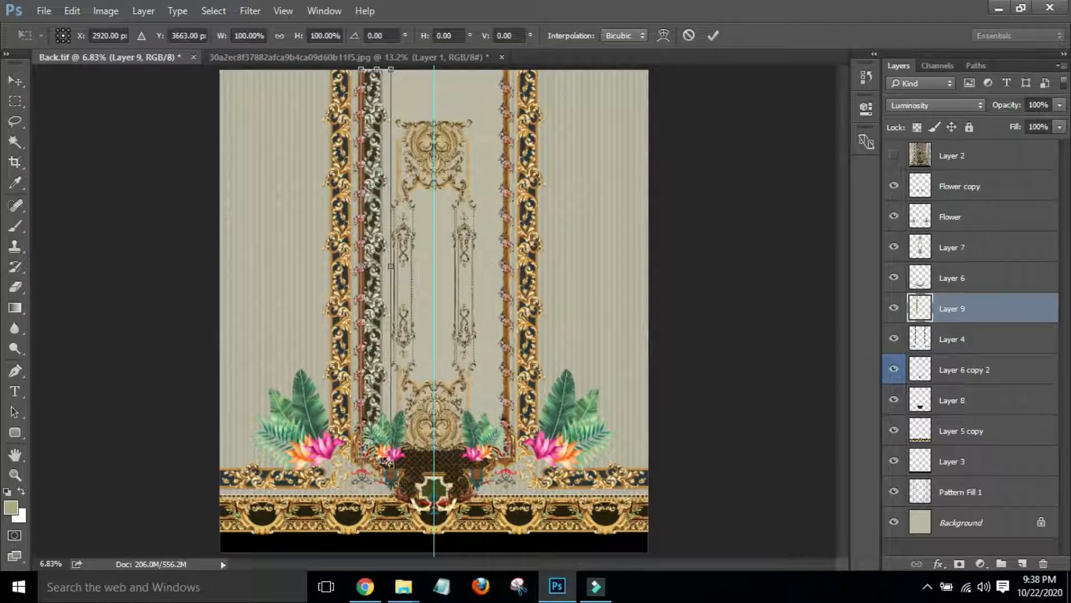
pyautogui.moveTo(390, 463); pyautogui.dragTo(438, 595)
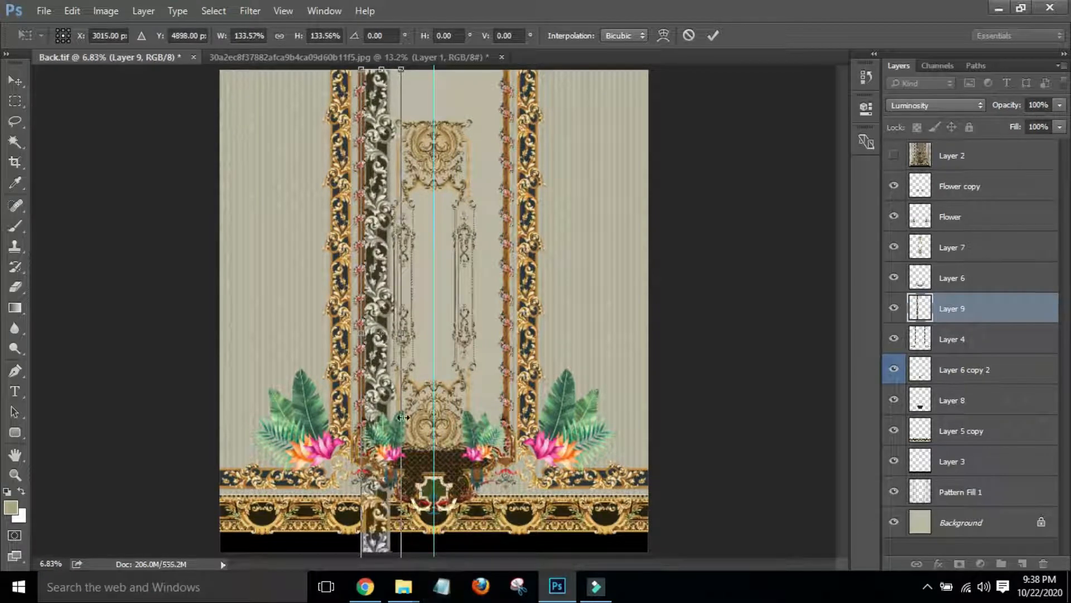
pyautogui.moveTo(402, 419); pyautogui.dragTo(407, 417)
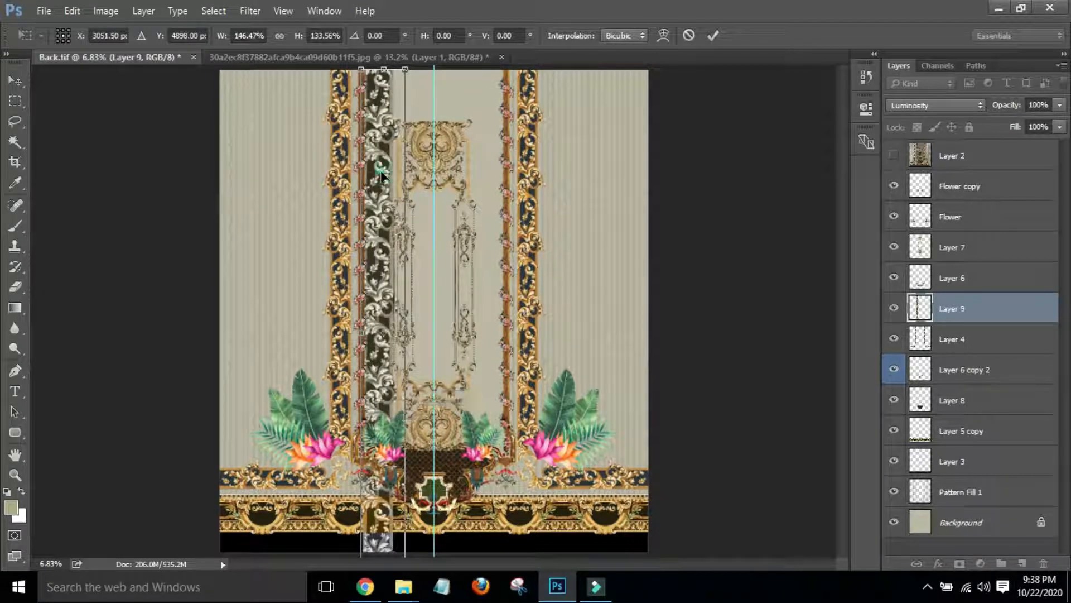
pyautogui.press('Return')
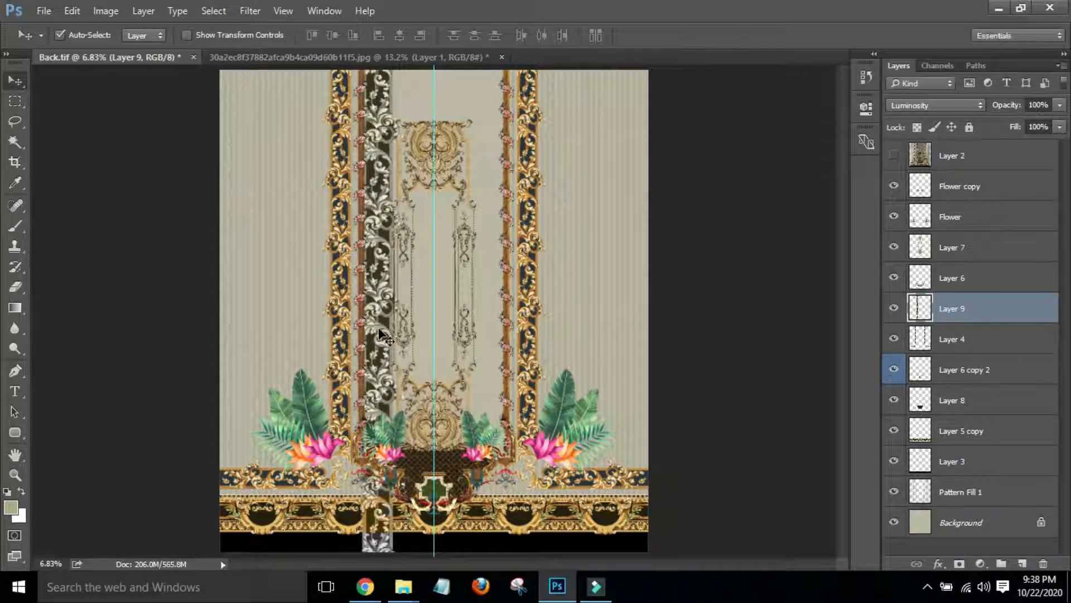
# Select the lower end of the enlarged scroll border overlapping the bottom trim, remove it and clear the selection
pyautogui.hotkey('ctrl', '-')
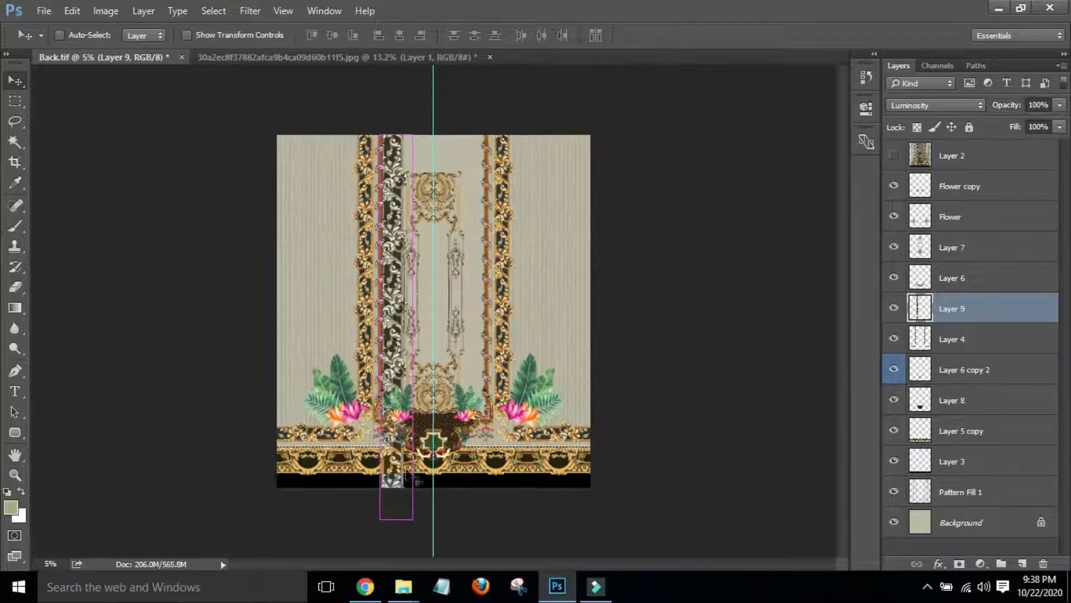
pyautogui.press('m')
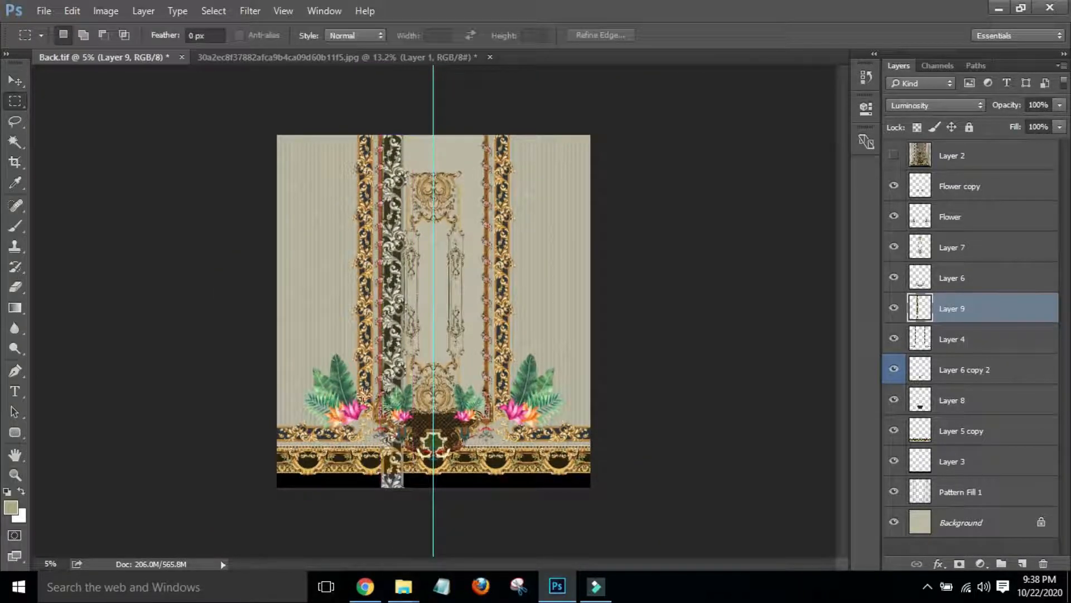
pyautogui.moveTo(365, 416); pyautogui.dragTo(434, 540)
pyautogui.hotkey('ctrl', 'd')
# Nudge the gray scroll border left against the rose border and lower its layer opacity to about 70%
pyautogui.moveTo(399, 136); pyautogui.dragTo(509, 110)
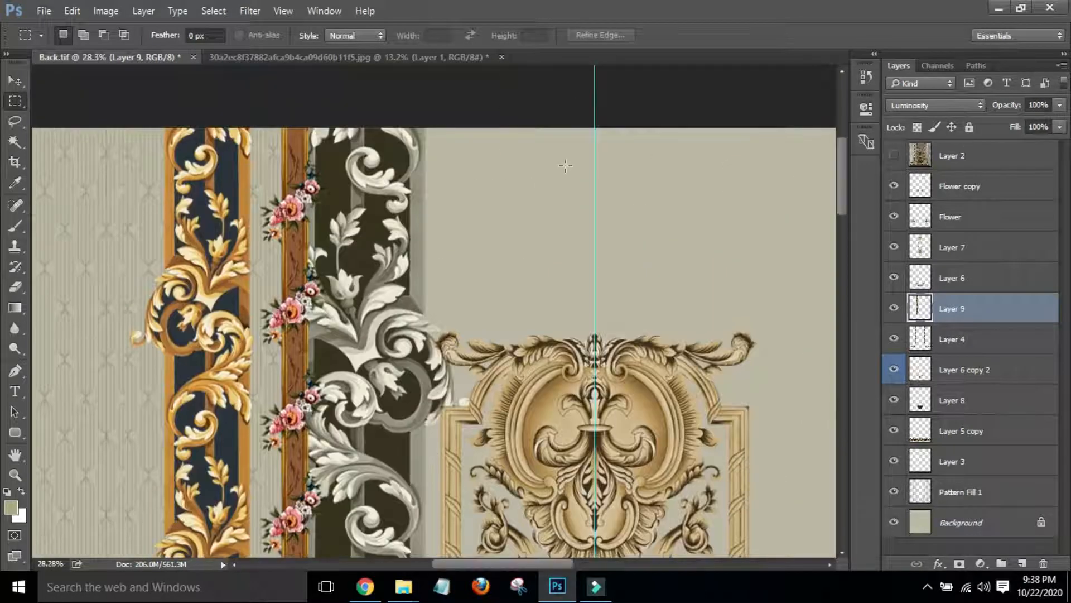
pyautogui.press('v')
pyautogui.hotkey('shift', 'Left')
pyautogui.hotkey('shift', 'Left')
pyautogui.hotkey('shift', 'Left')
pyautogui.hotkey('shift', 'Left')
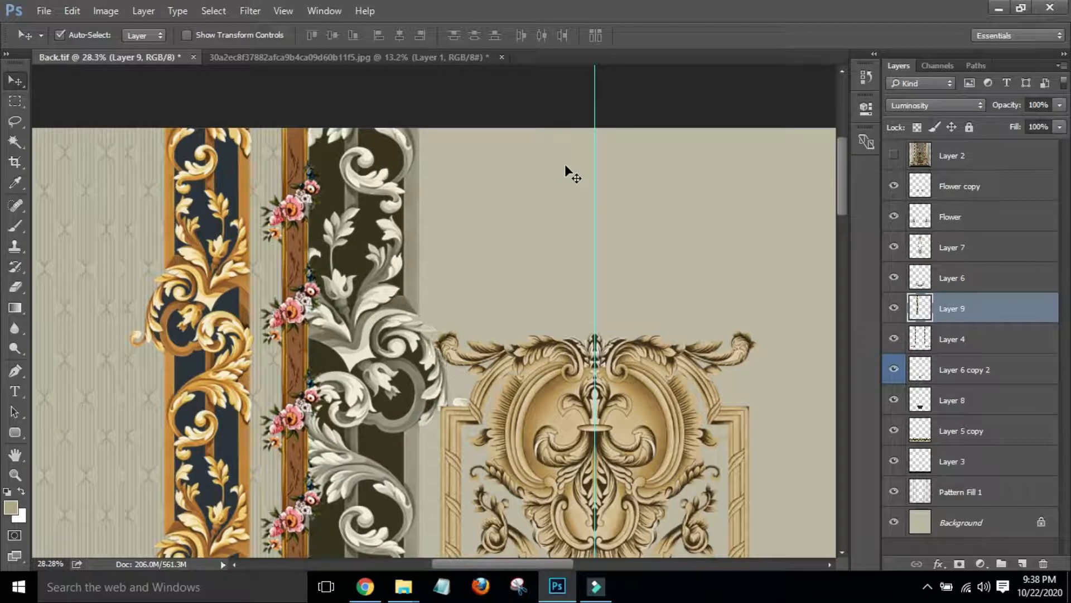
pyautogui.click(1056, 105)
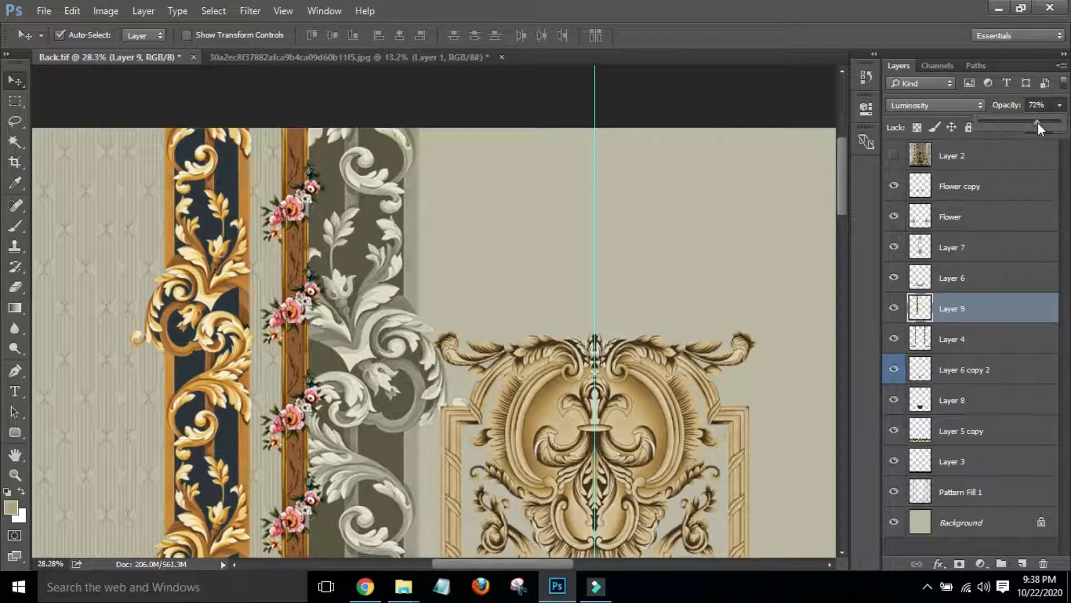
pyautogui.moveTo(1036, 122); pyautogui.dragTo(1032, 122)
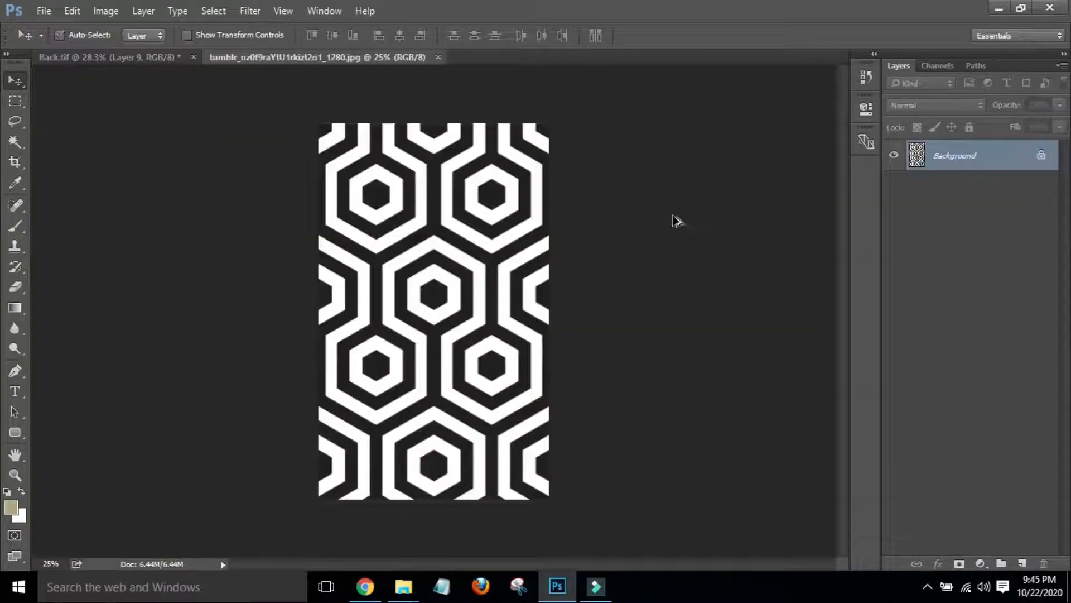
# Resample the black-and-white hexagon pattern image to a resolution of 300 pixels/inch
pyautogui.hotkey('ctrl', 'alt', 'i')
pyautogui.doubleClick(630, 263)
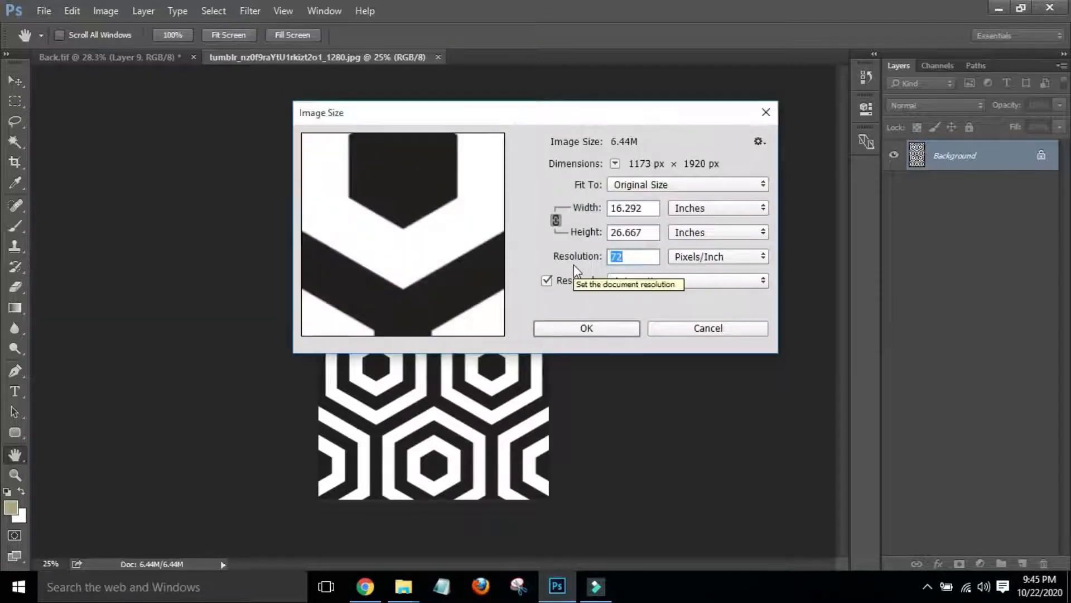
pyautogui.write('300')
pyautogui.press('Return')
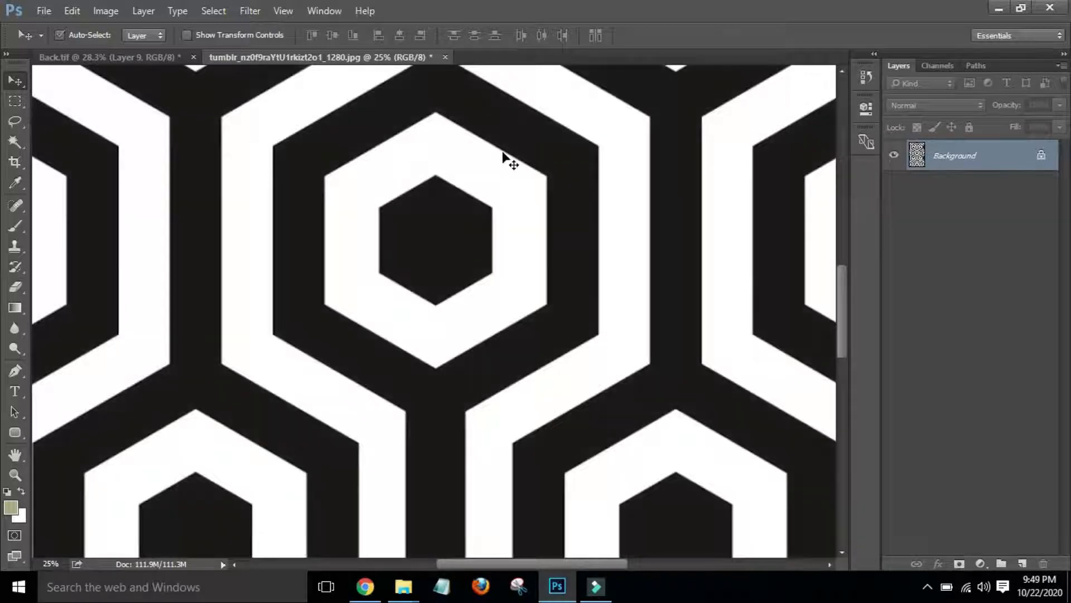
# Paste the copied picture fragment as a new layer onto the hexagon pattern
pyautogui.hotkey('ctrl', '0')
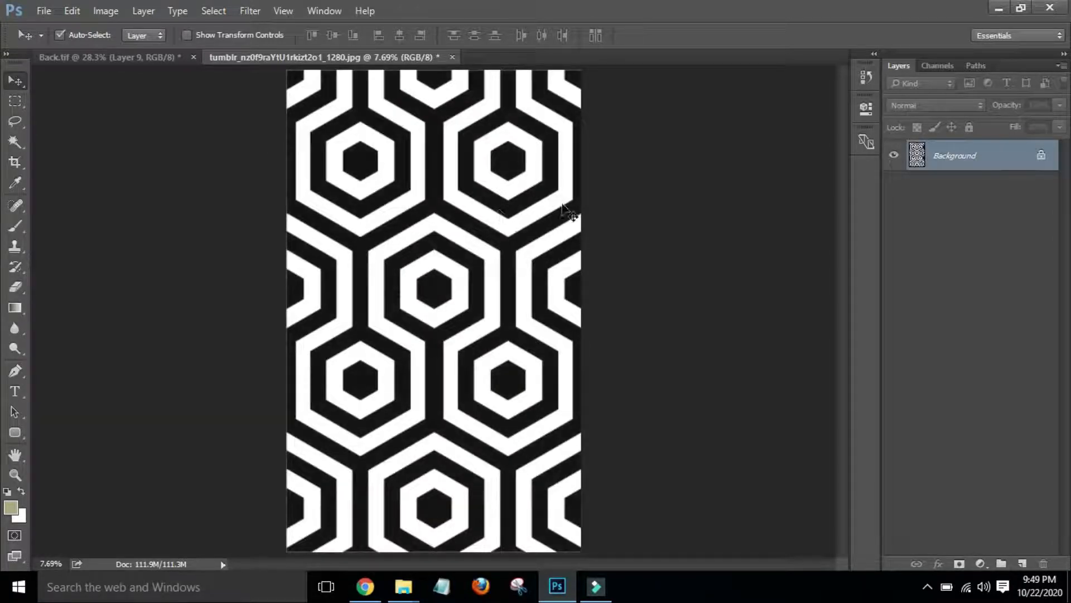
pyautogui.hotkey('ctrl', 'v')
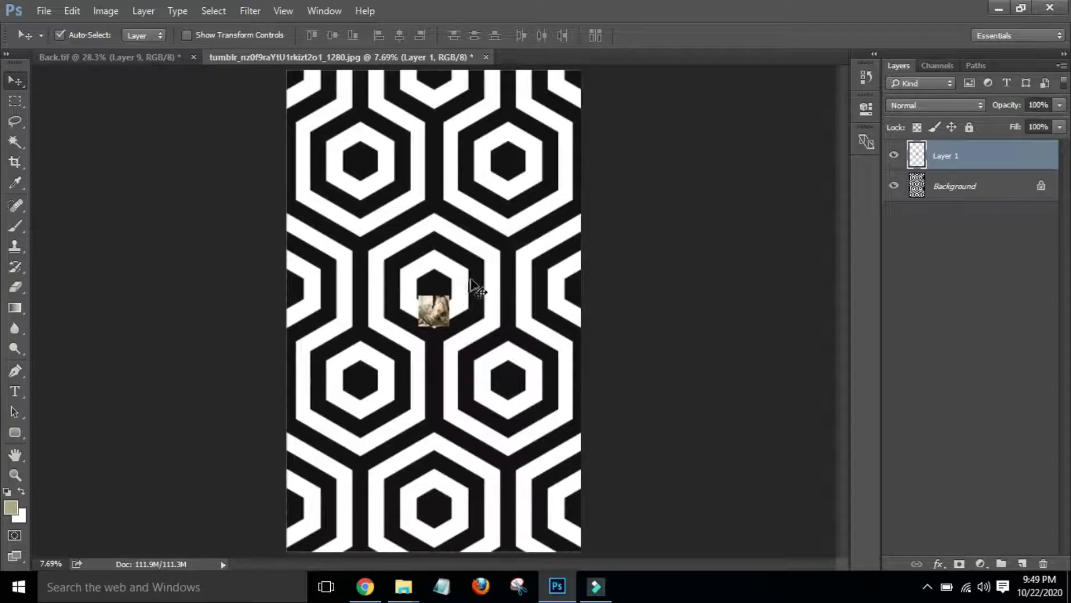
# Undo the paste of the picture fragment on the hexagon pattern
pyautogui.hotkey('ctrl', 'z')
pyautogui.hotkey('ctrl', 'v')
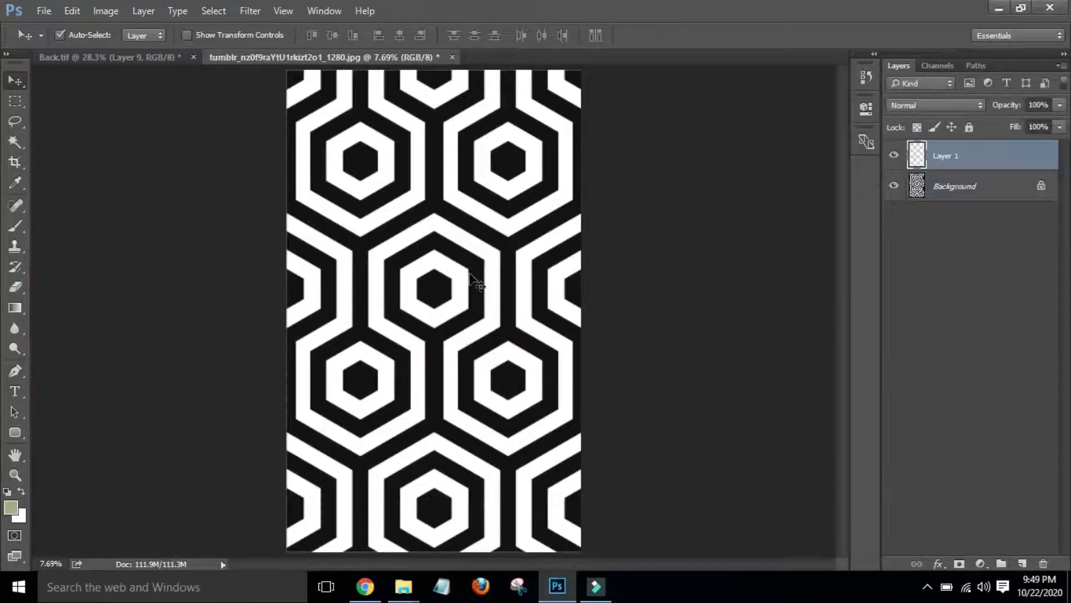
pyautogui.hotkey('ctrl', 'z')
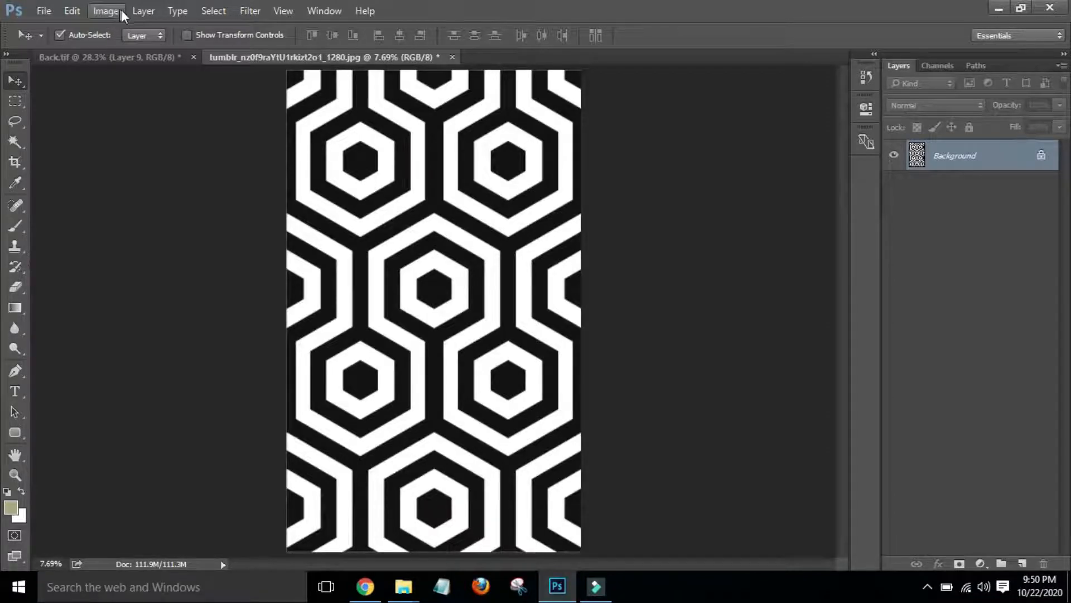
# Adjust the hexagon pattern's Brightness/Contrast to brightness -77 and contrast 37
pyautogui.click(121, 10)
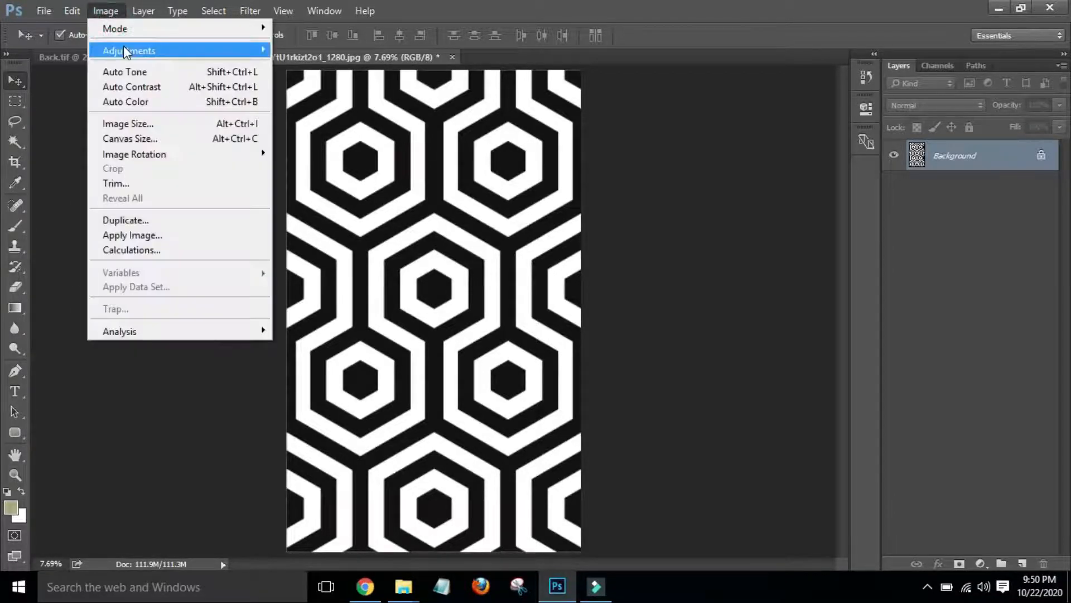
pyautogui.moveTo(126, 52)
pyautogui.click(379, 53)
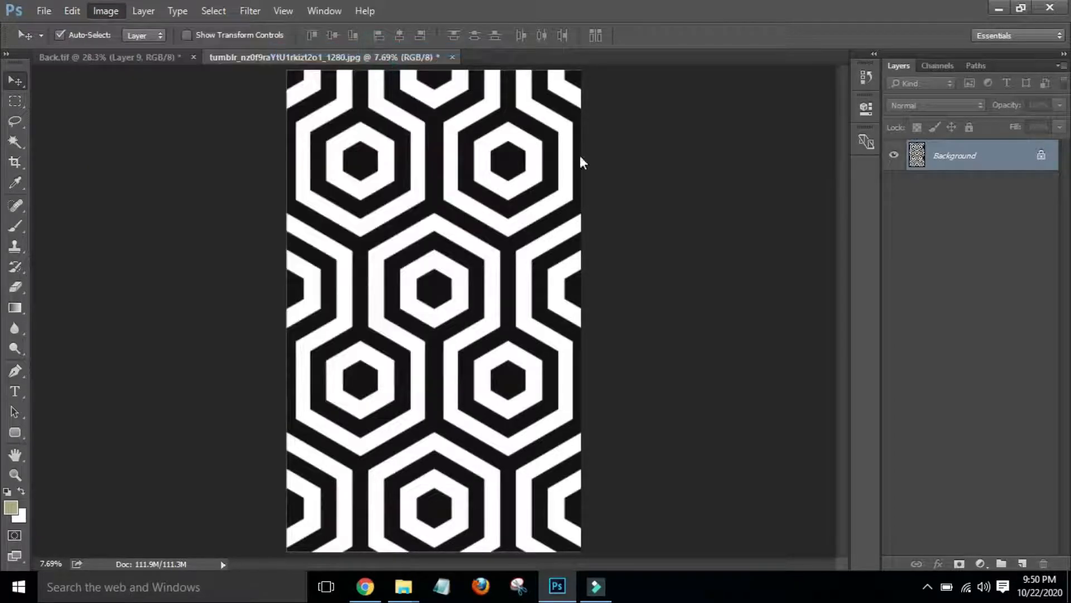
pyautogui.moveTo(508, 238); pyautogui.dragTo(530, 240)
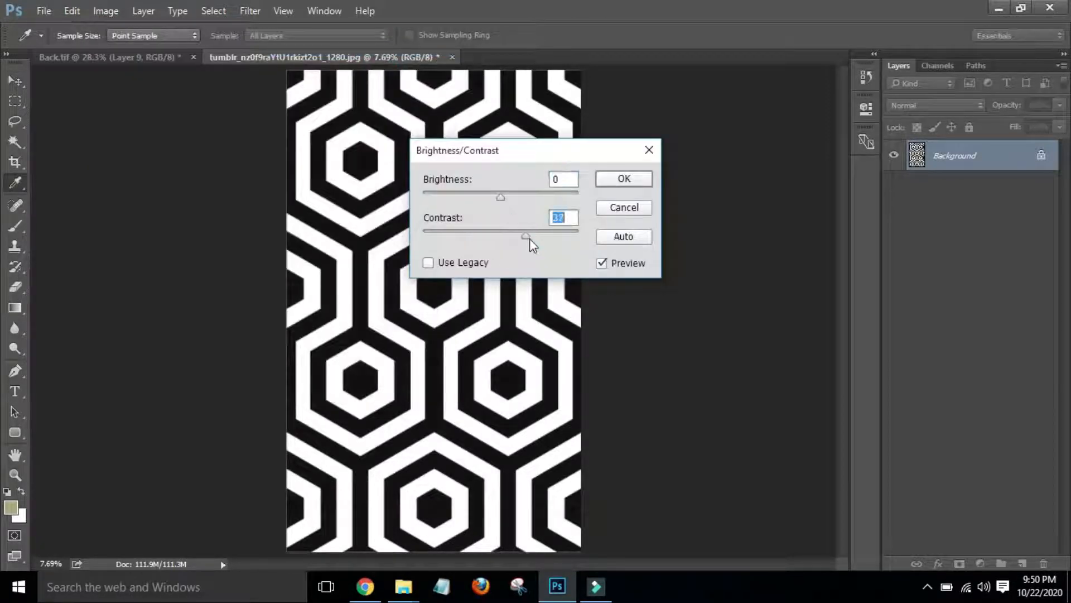
pyautogui.moveTo(500, 199); pyautogui.dragTo(460, 193)
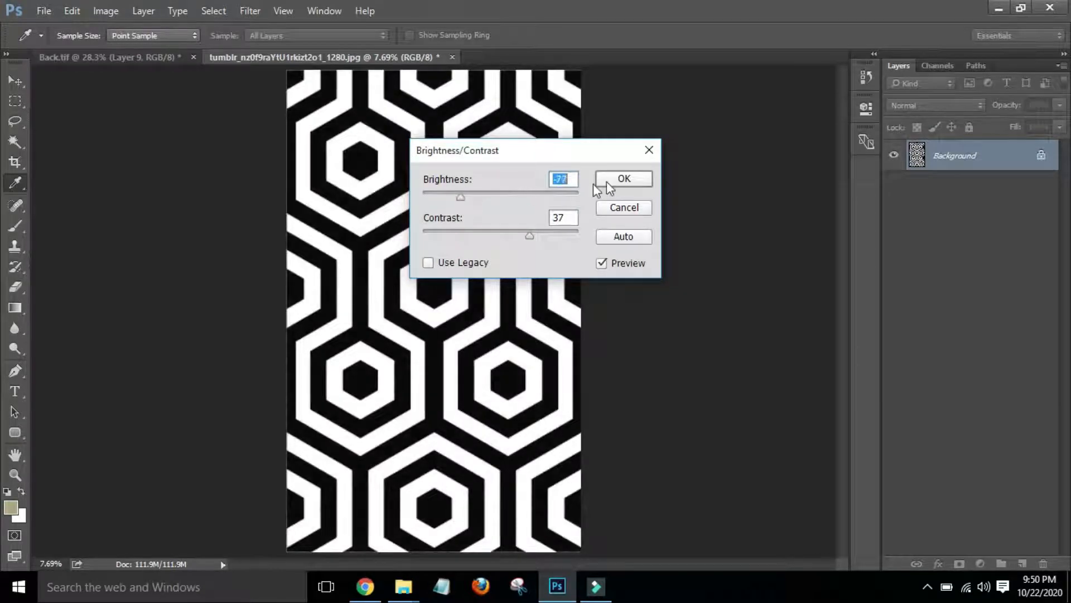
pyautogui.click(639, 179)
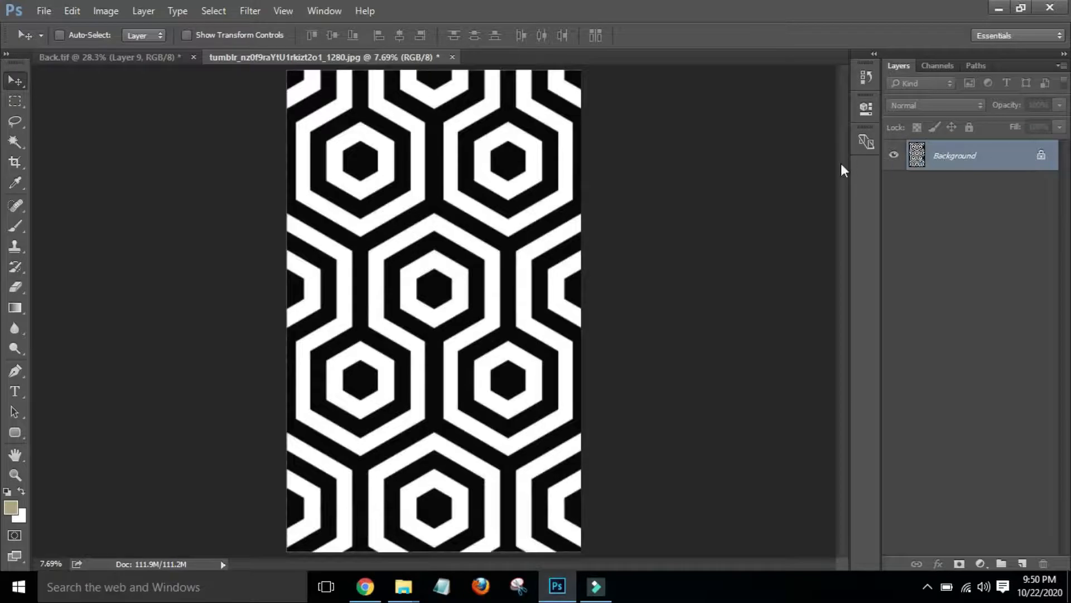
# Duplicate the hexagon background, hide the original, and delete all white areas from the copy using the Magic Wand
pyautogui.hotkey('ctrl', 'j')
pyautogui.click(893, 188)
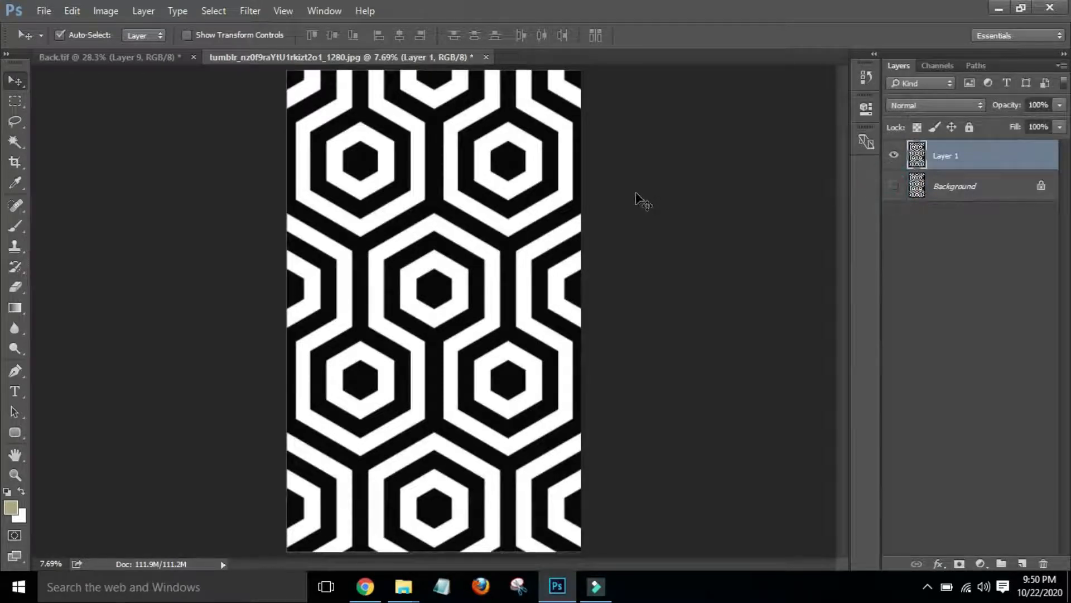
pyautogui.press('w')
pyautogui.click(523, 220)
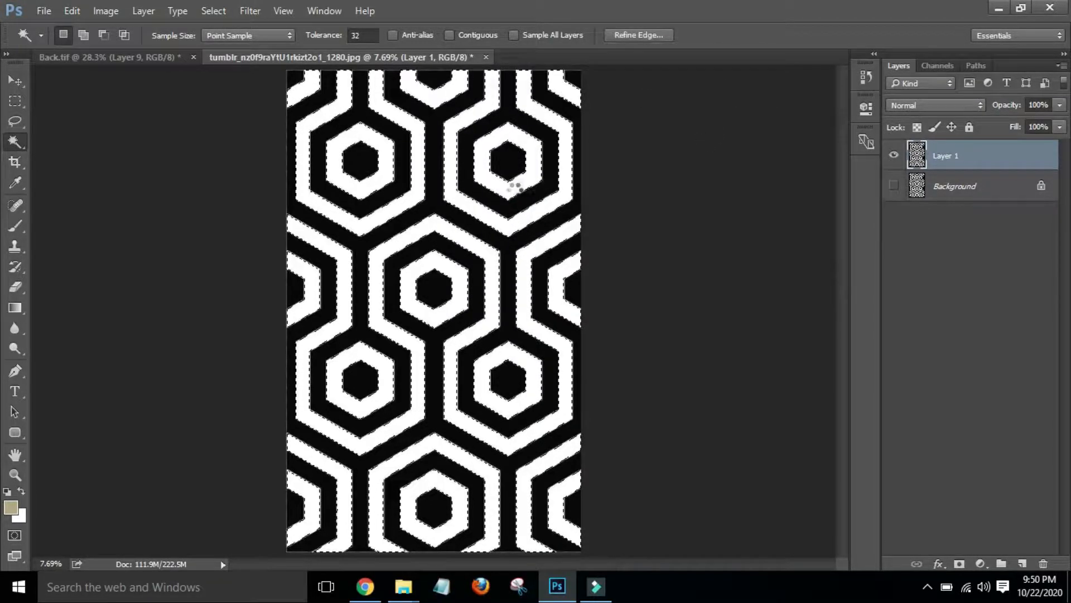
pyautogui.press('v')
pyautogui.press('Delete')
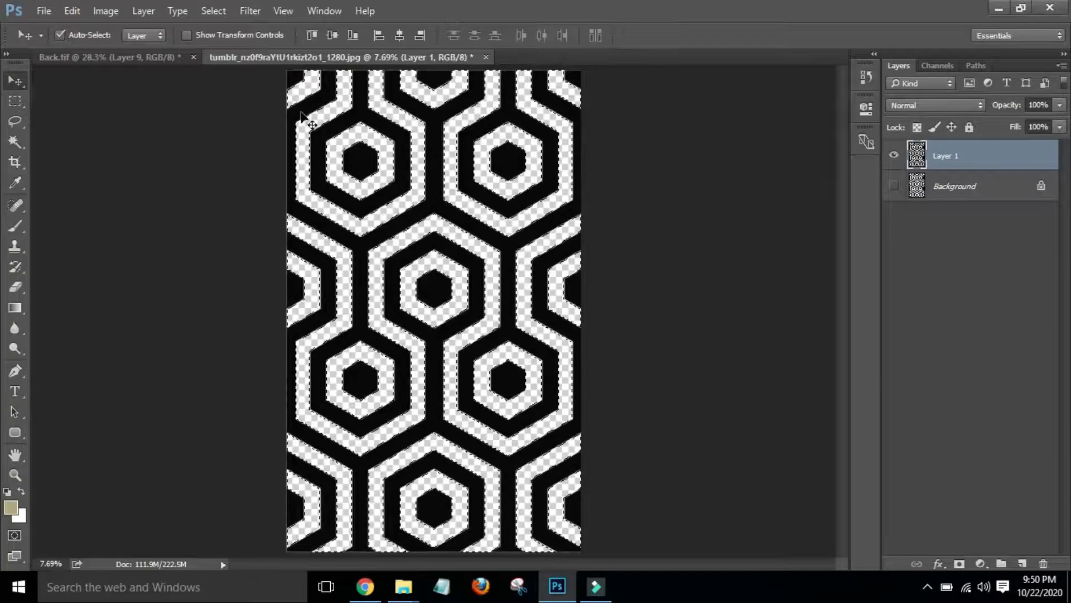
pyautogui.hotkey('ctrl', 'd')
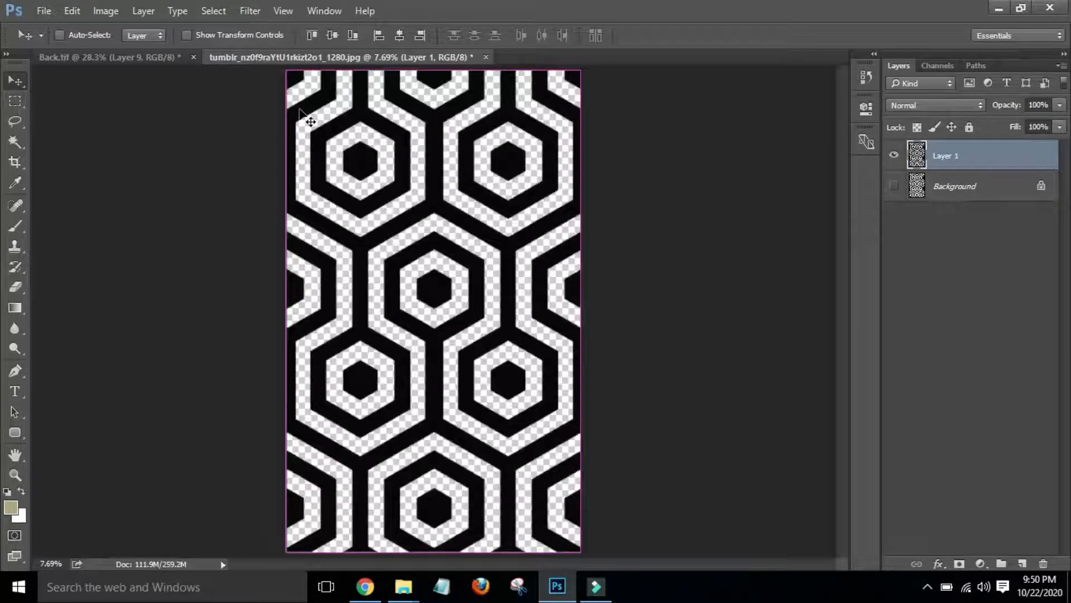
# Bring the black hexagon layer into Back.tif and shift it left over the central panel
pyautogui.click(166, 58)
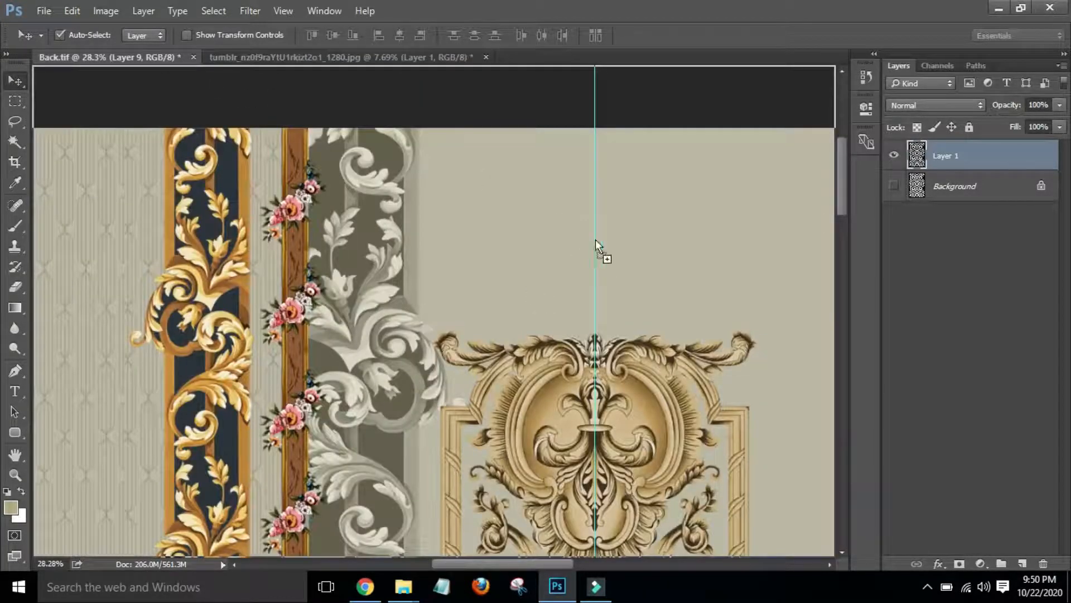
pyautogui.moveTo(594, 240); pyautogui.dragTo(594, 240)
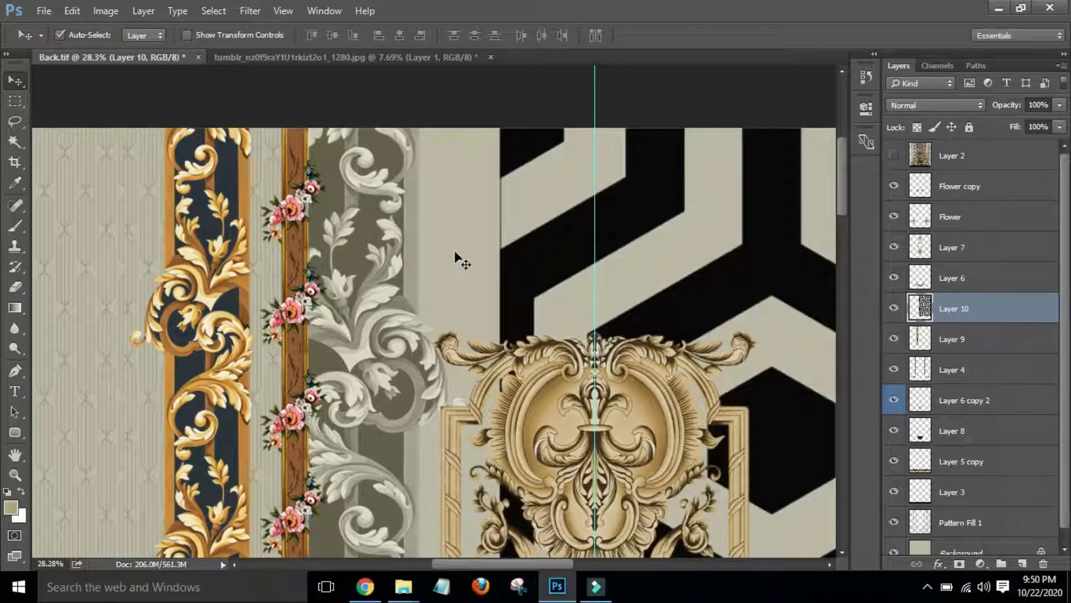
pyautogui.moveTo(435, 256); pyautogui.dragTo(427, 258)
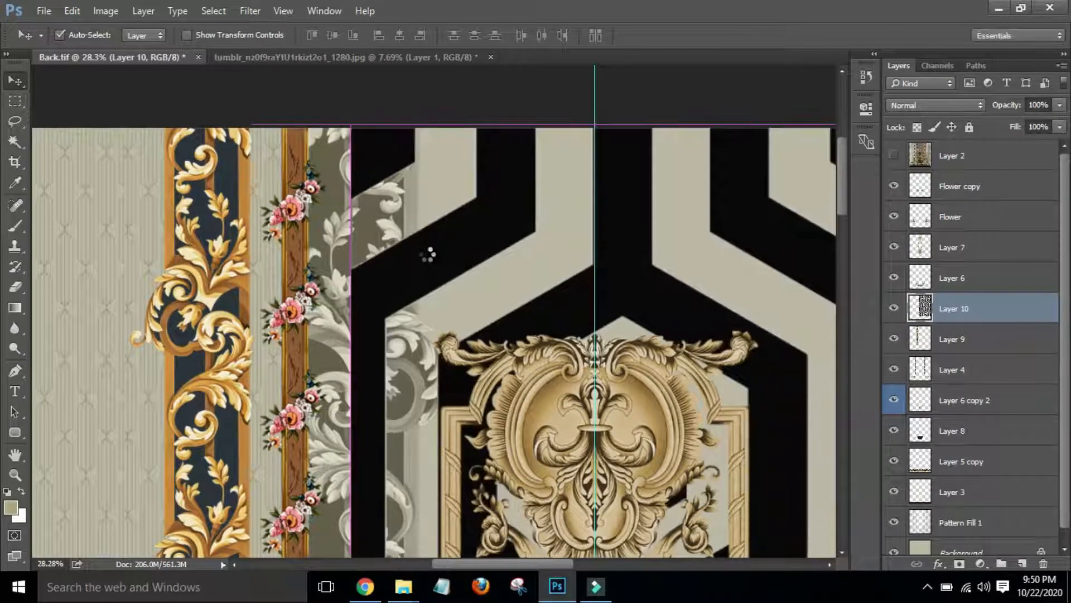
# Scale the hexagon pattern down from its lower outer corner to roughly the central panel's width
pyautogui.hotkey('ctrl', '0')
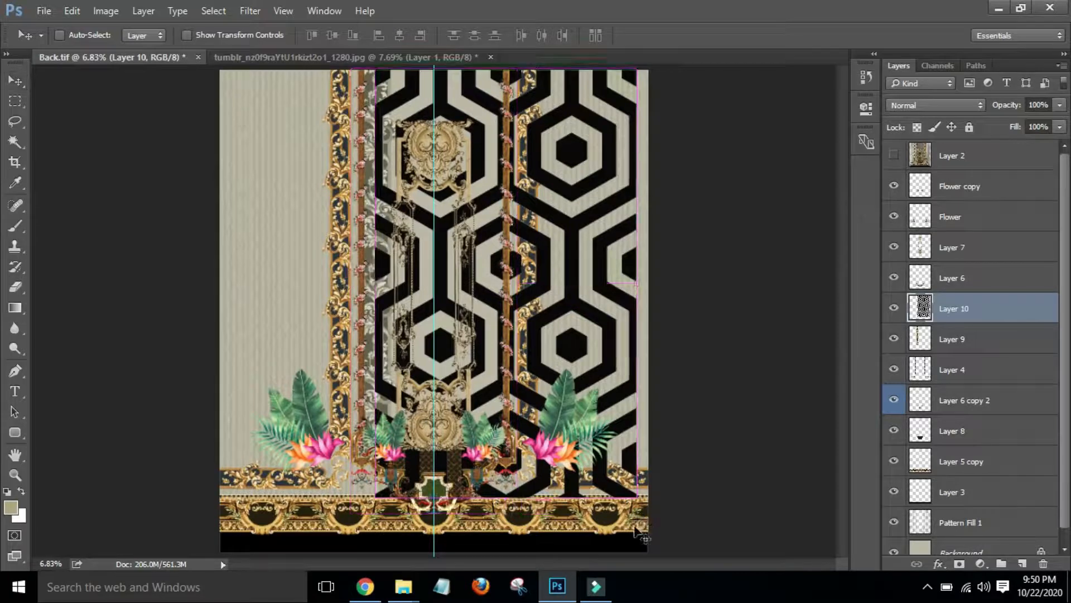
pyautogui.hotkey('ctrl', 't')
pyautogui.moveTo(634, 495); pyautogui.dragTo(431, 347)
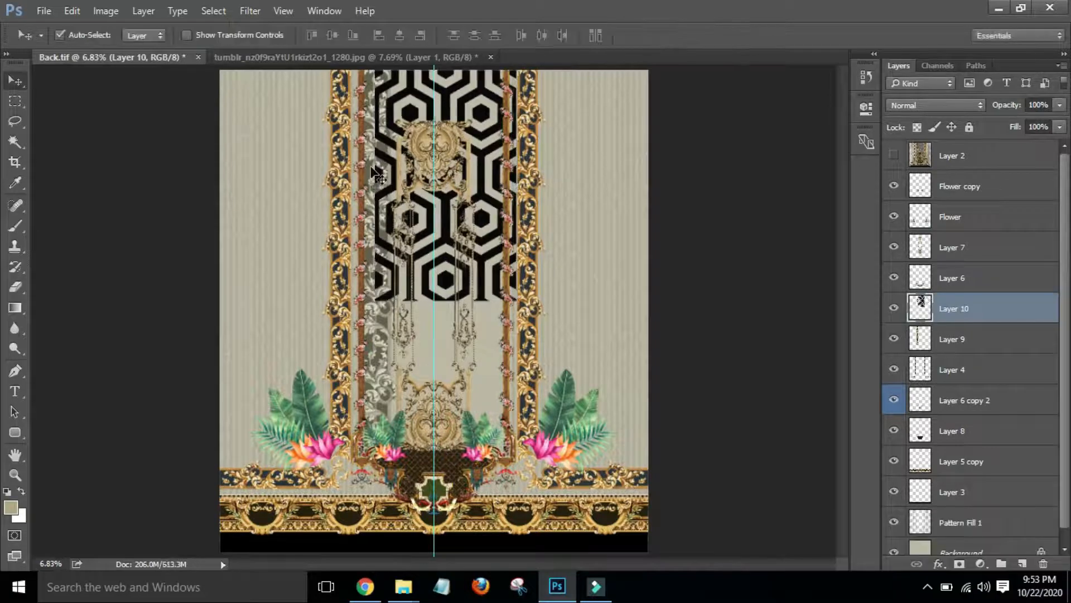
pyautogui.hotkey('ctrl', 'a')
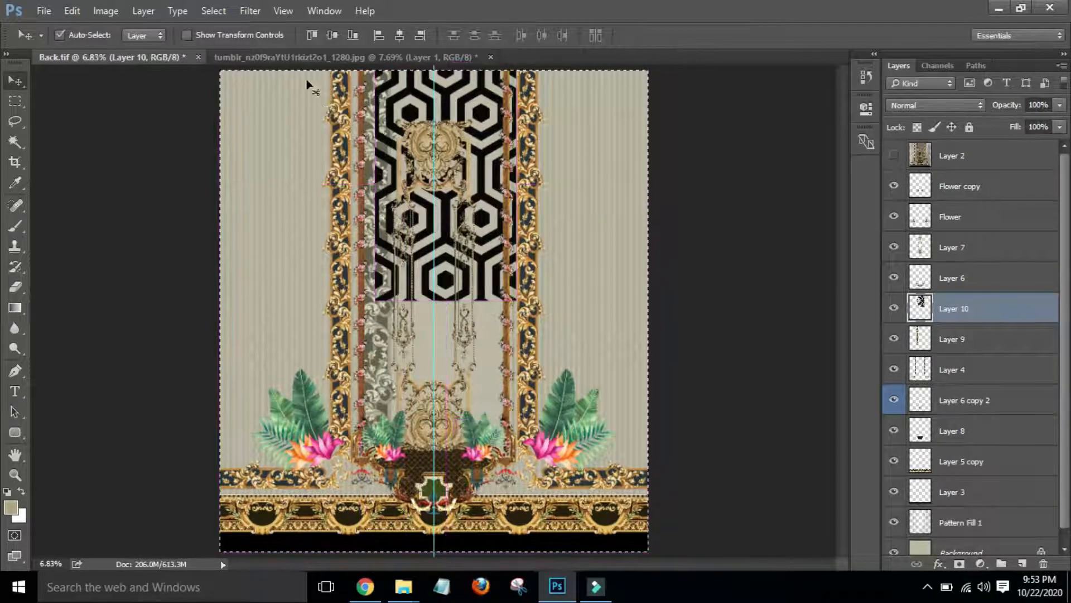
pyautogui.hotkey('ctrl', 'd')
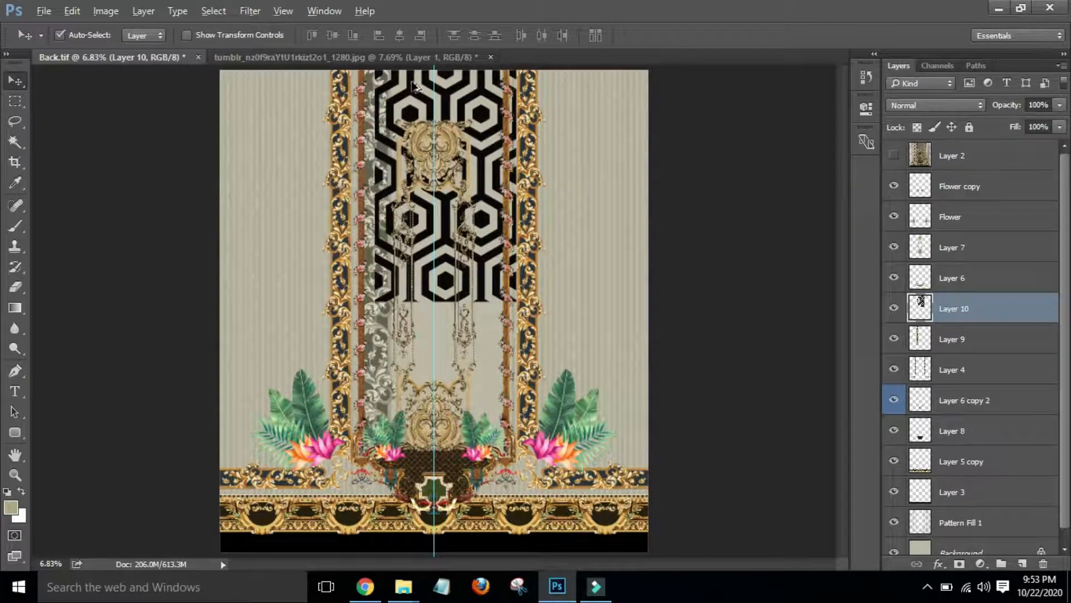
# Place a copy of the hexagon pattern to its left, match the vertical seam, and merge both layers
pyautogui.moveTo(412, 92); pyautogui.dragTo(268, 102)
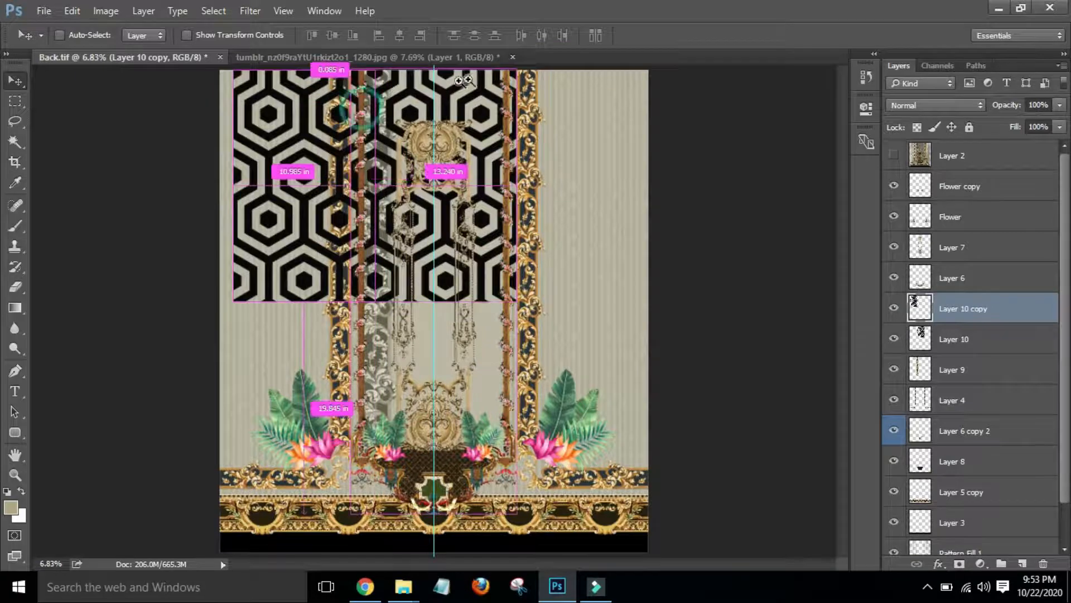
pyautogui.keyDown('ctrl'); pyautogui.click(498, 72); pyautogui.keyUp('ctrl')
pyautogui.moveTo(379, 110); pyautogui.dragTo(525, 90)
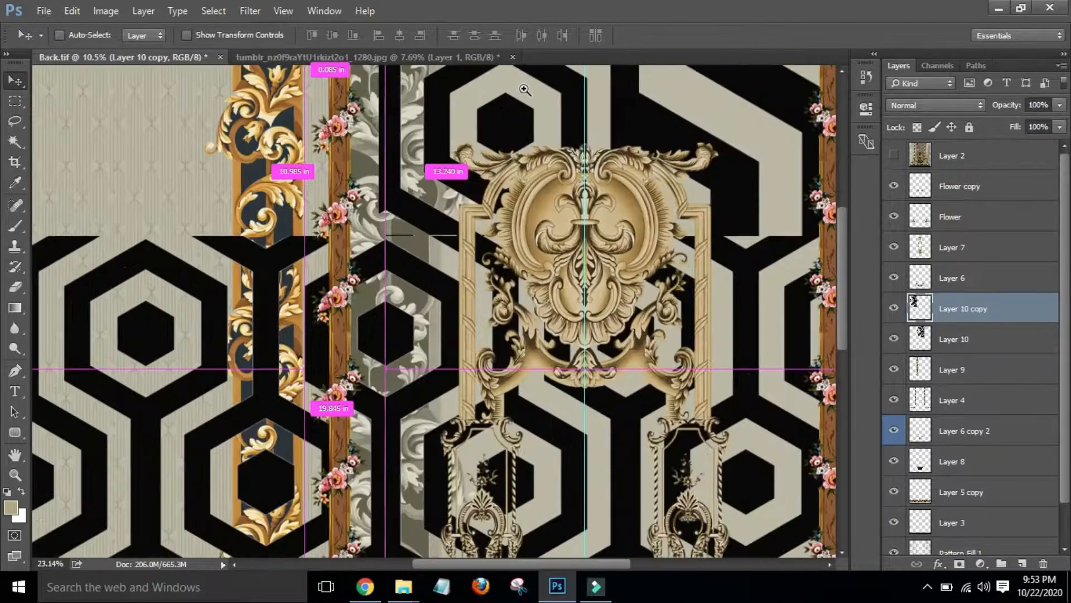
pyautogui.moveTo(396, 129); pyautogui.dragTo(387, 130)
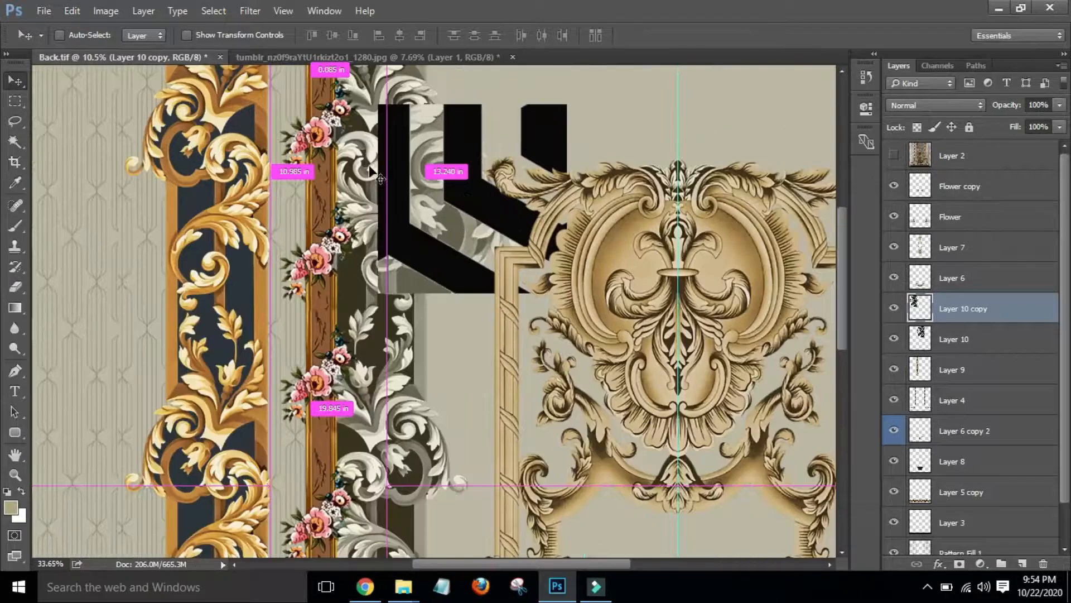
pyautogui.click(465, 202)
pyautogui.hotkey('ctrl', 'e')
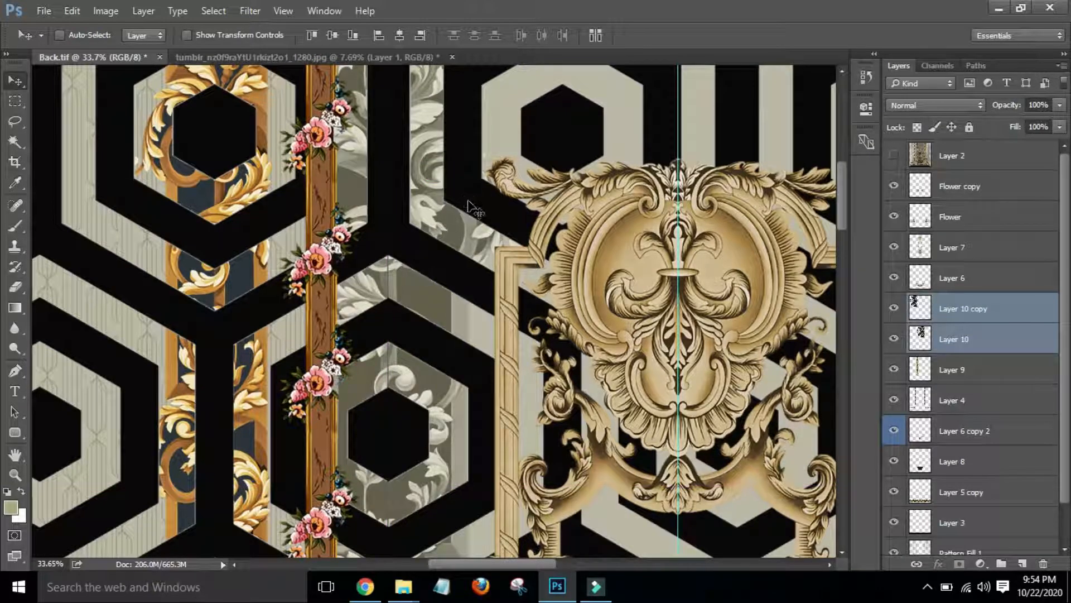
# Shift the merged hexagon pattern slightly left and place a copy directly beneath it
pyautogui.hotkey('ctrl', '0')
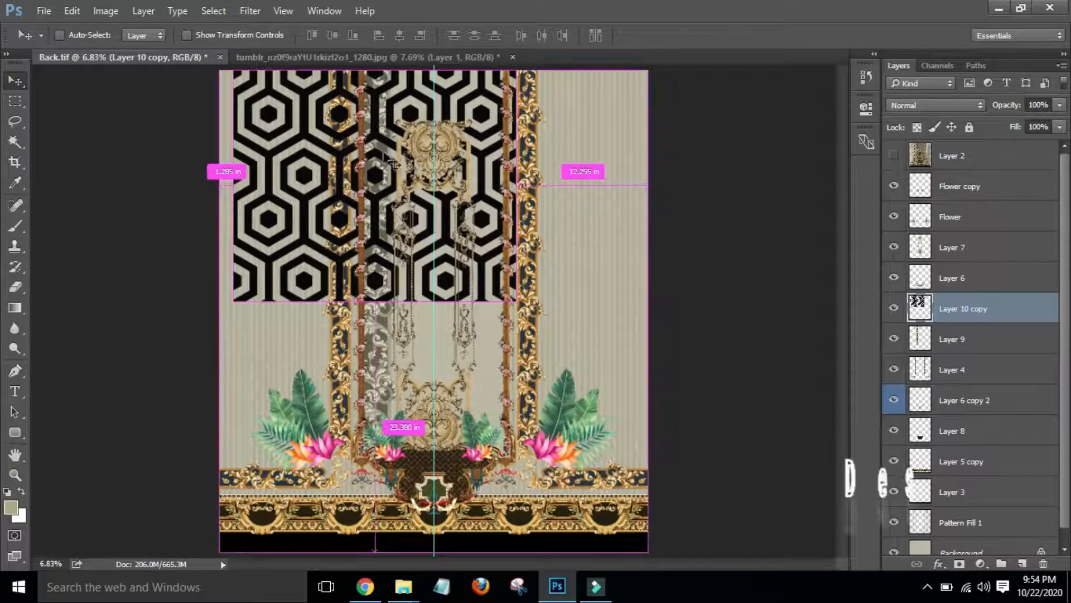
pyautogui.moveTo(374, 100); pyautogui.dragTo(370, 100)
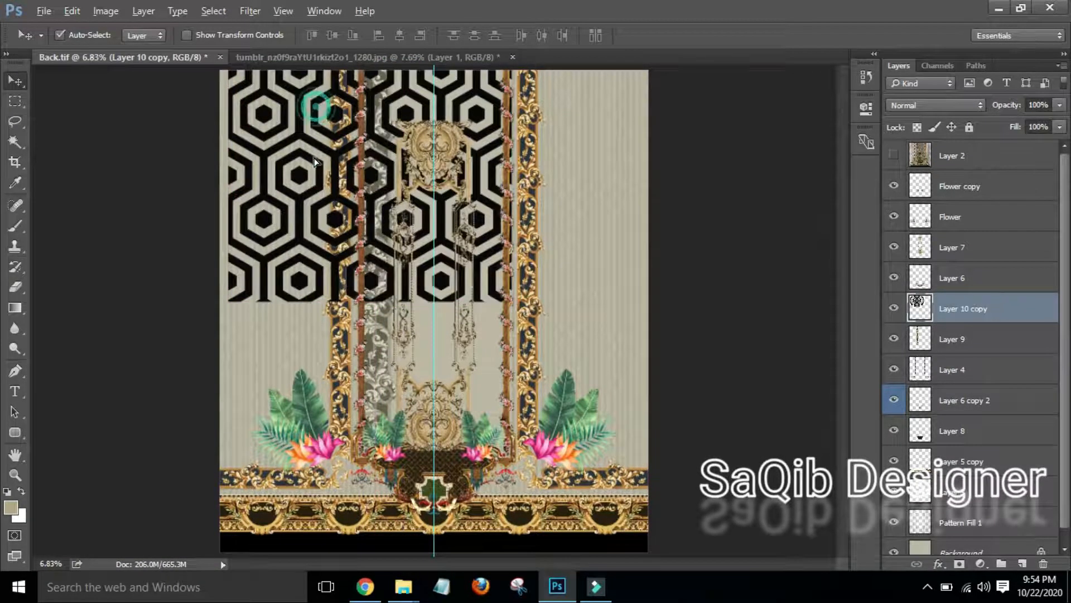
pyautogui.moveTo(318, 107); pyautogui.dragTo(302, 338)
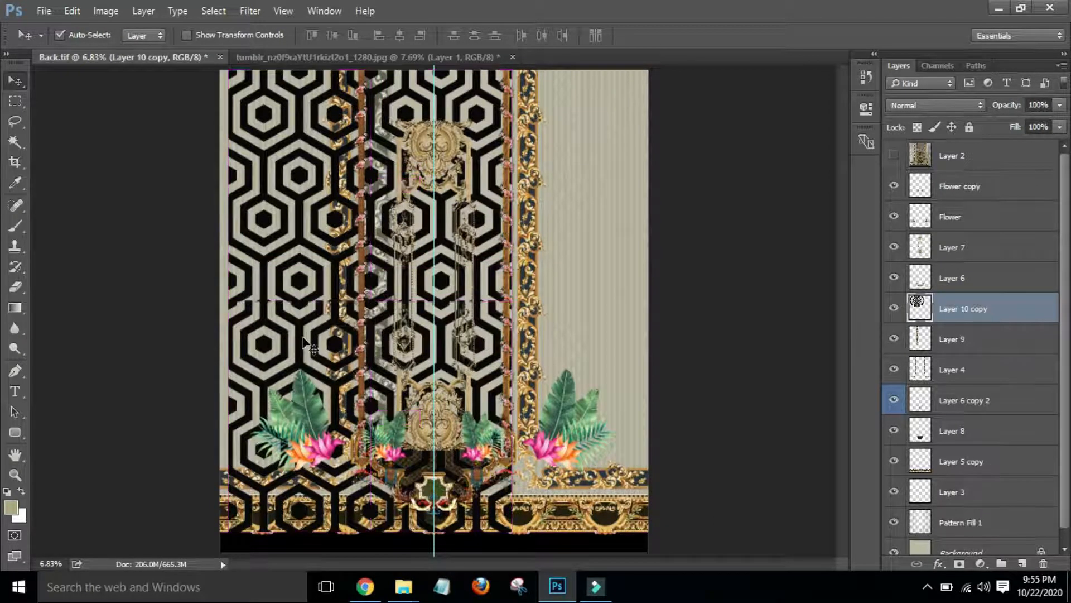
pyautogui.hotkey('ctrl', 'j')
# Flip the lower hexagon copy vertically
pyautogui.hotkey('ctrl', 't')
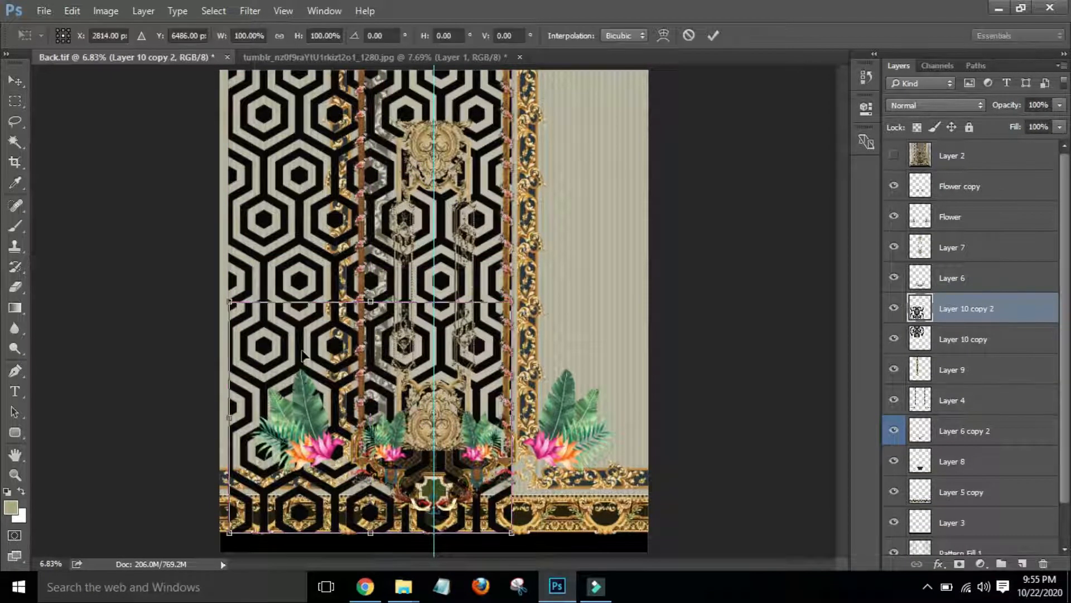
pyautogui.rightClick(302, 355)
pyautogui.click(329, 340)
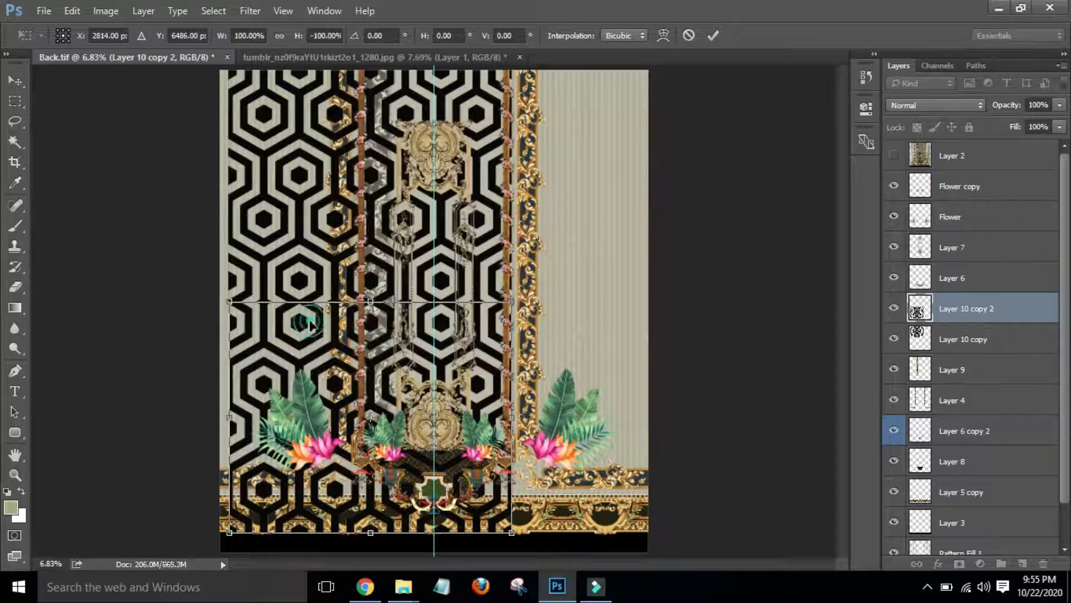
pyautogui.press('Return')
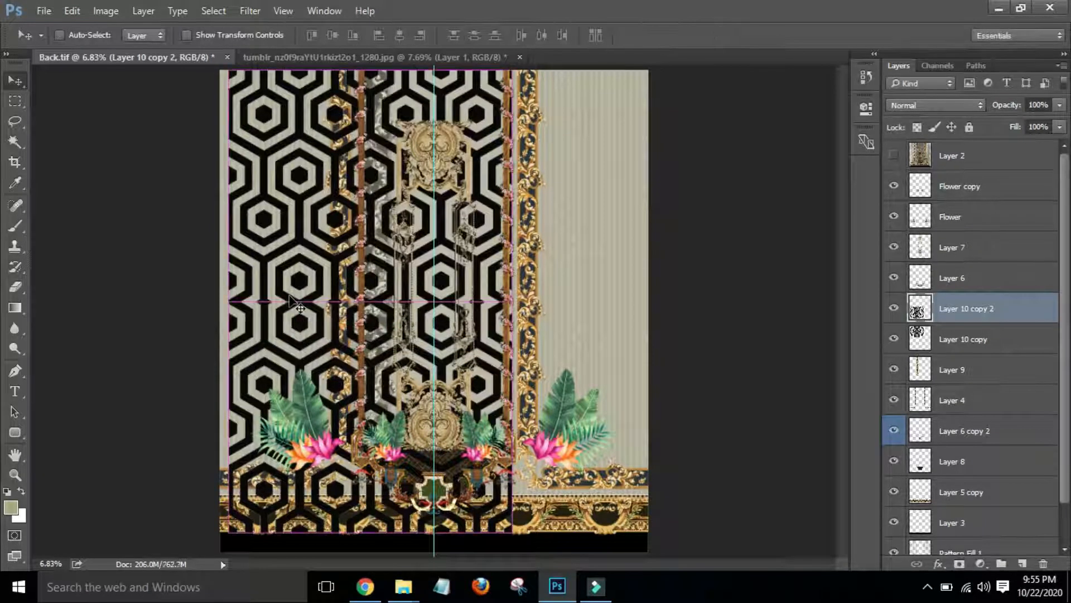
# Move the flipped copy up until its hexagons line up with the upper pattern, then merge the two layers
pyautogui.scroll(6, 295, 304)
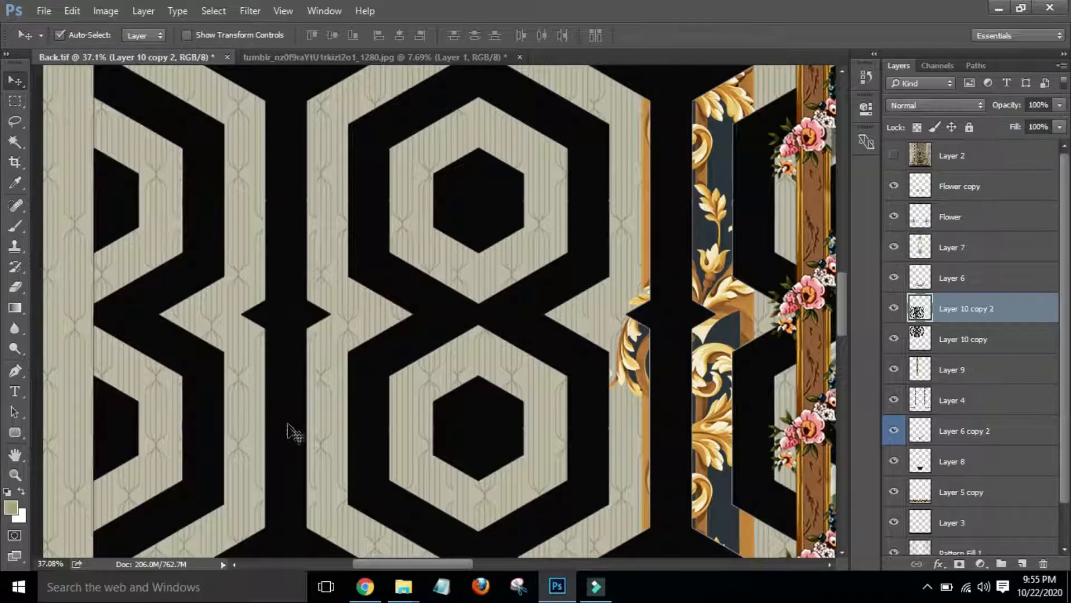
pyautogui.moveTo(287, 425); pyautogui.dragTo(289, 206)
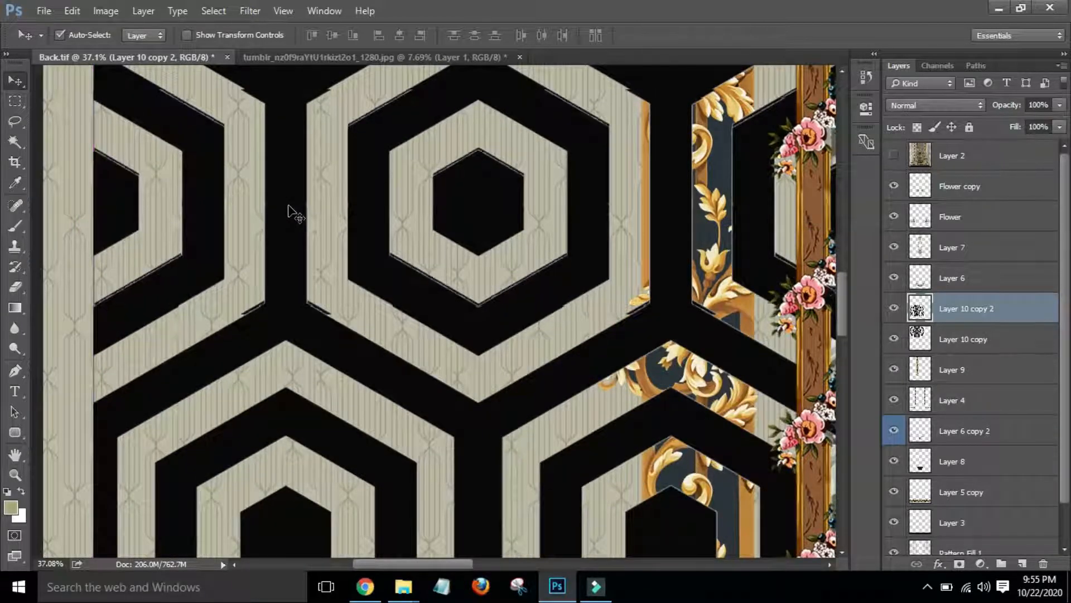
pyautogui.hotkey('shift', 'Up')
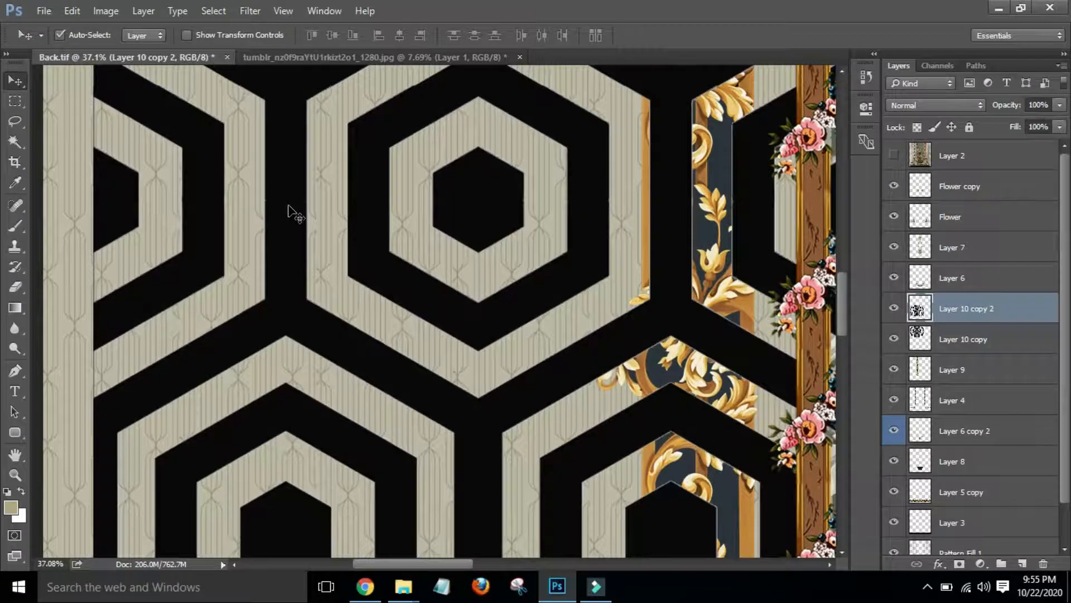
pyautogui.press('Down')
pyautogui.press('Down')
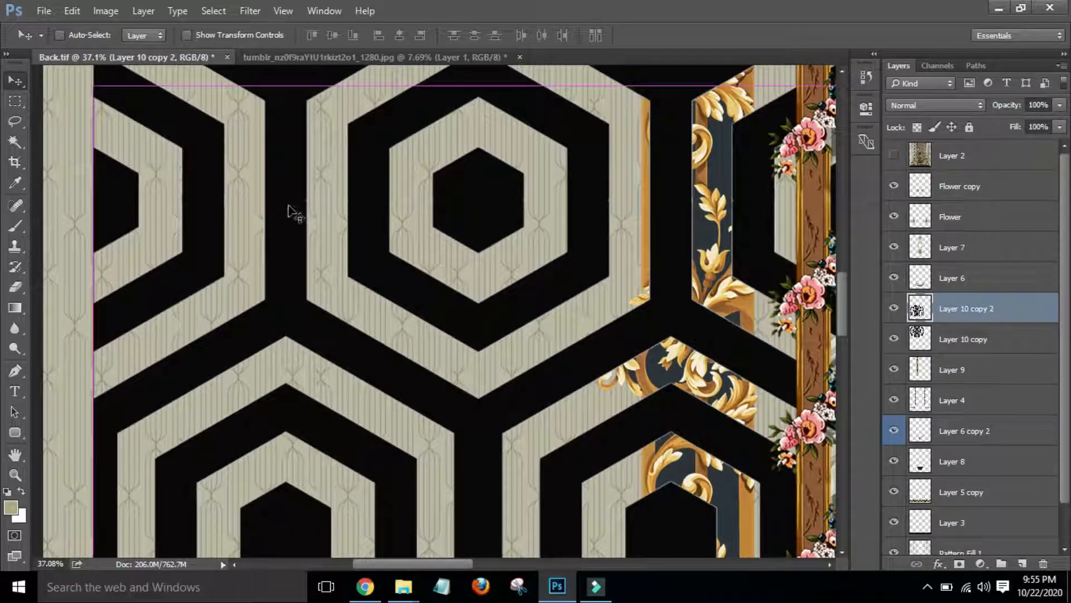
pyautogui.hotkey('ctrl', 'e')
# Scale the merged hexagon pattern to about 45% over the central panel and set its blend mode to Luminosity
pyautogui.scroll(-6, 289, 211)
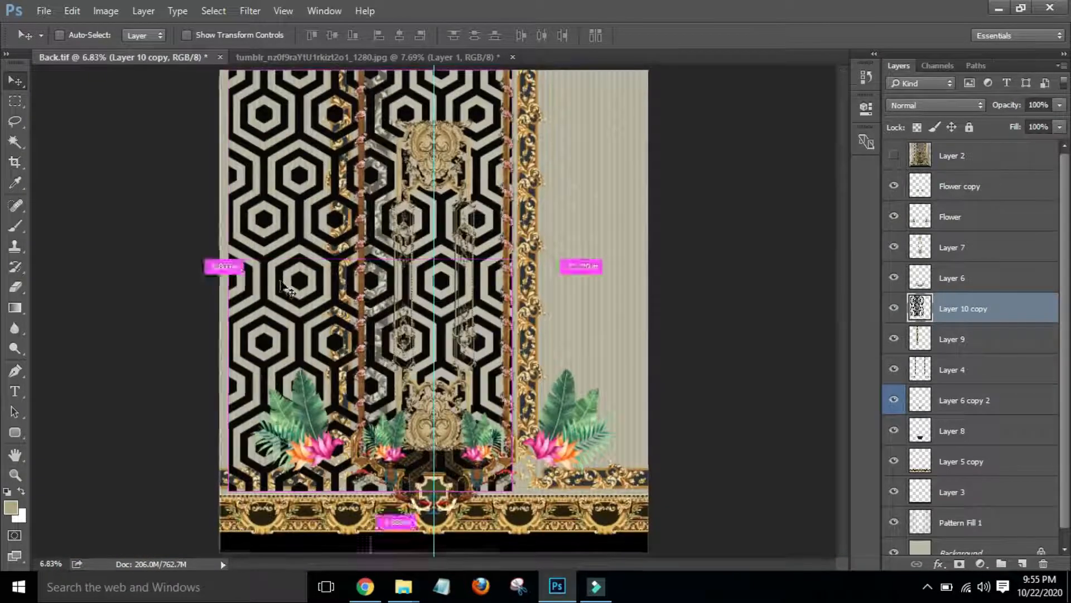
pyautogui.hotkey('ctrl', 't')
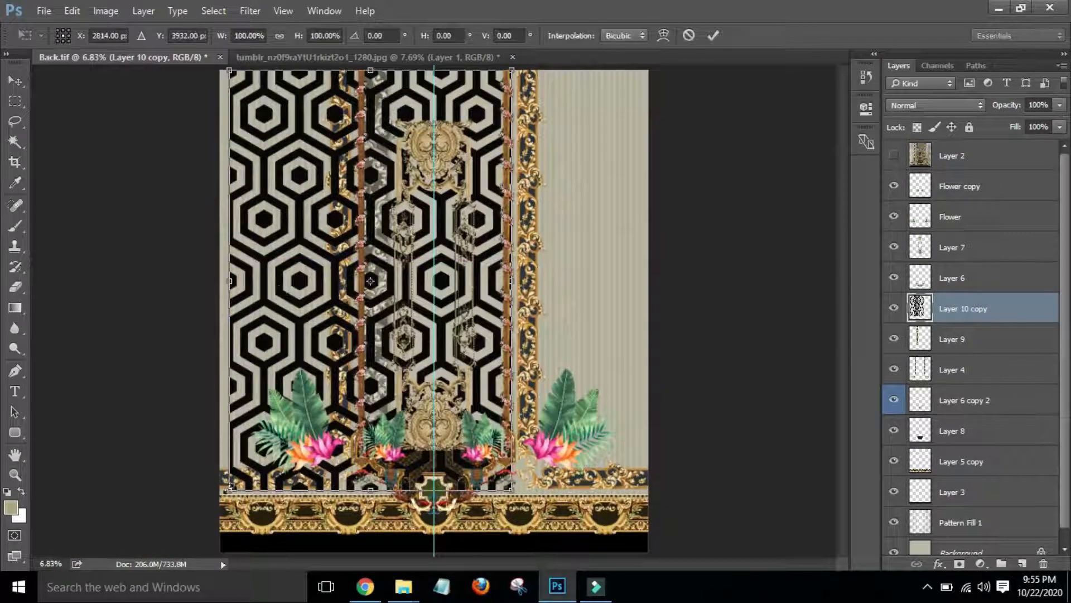
pyautogui.moveTo(232, 490); pyautogui.dragTo(443, 301)
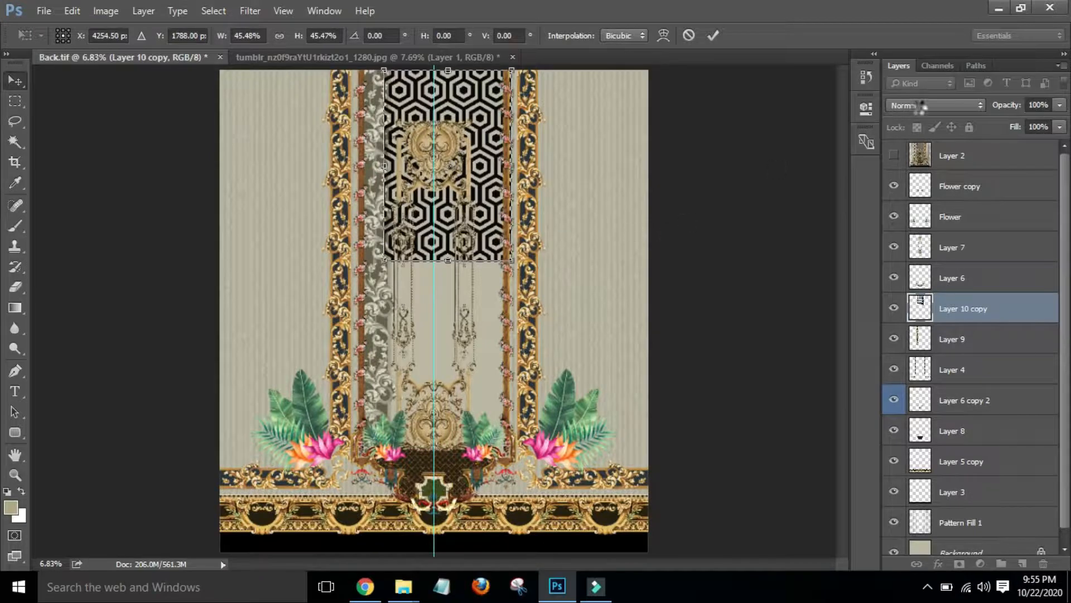
pyautogui.press('Return')
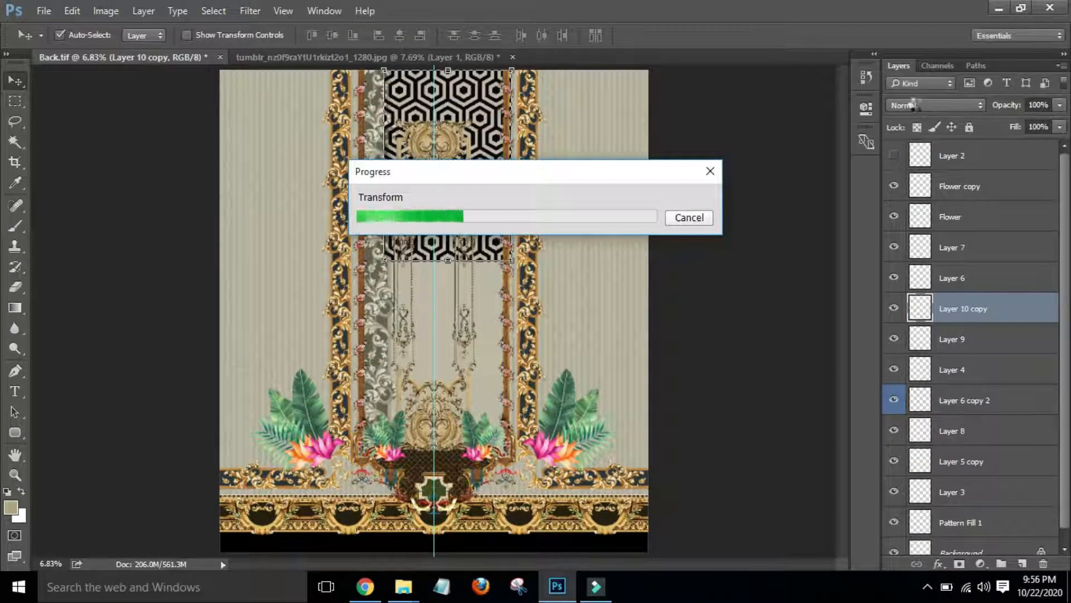
pyautogui.click(916, 105)
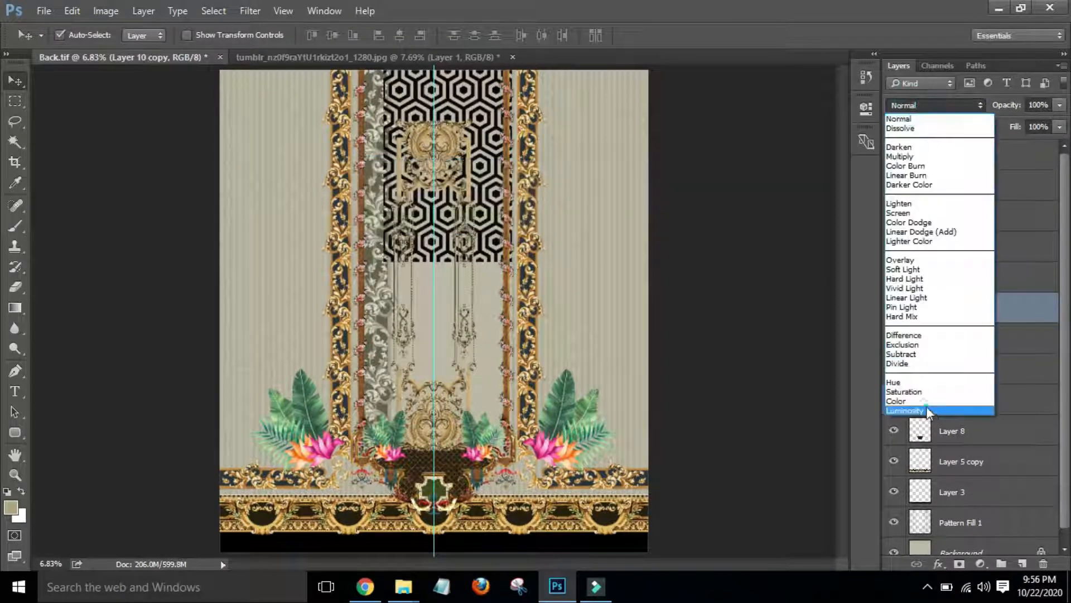
pyautogui.click(926, 407)
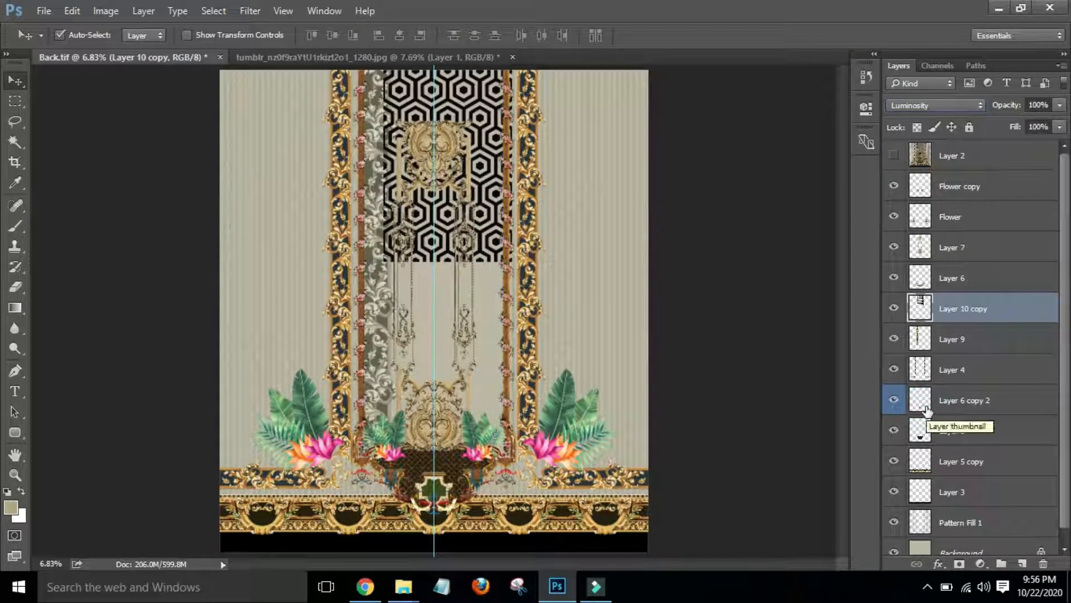